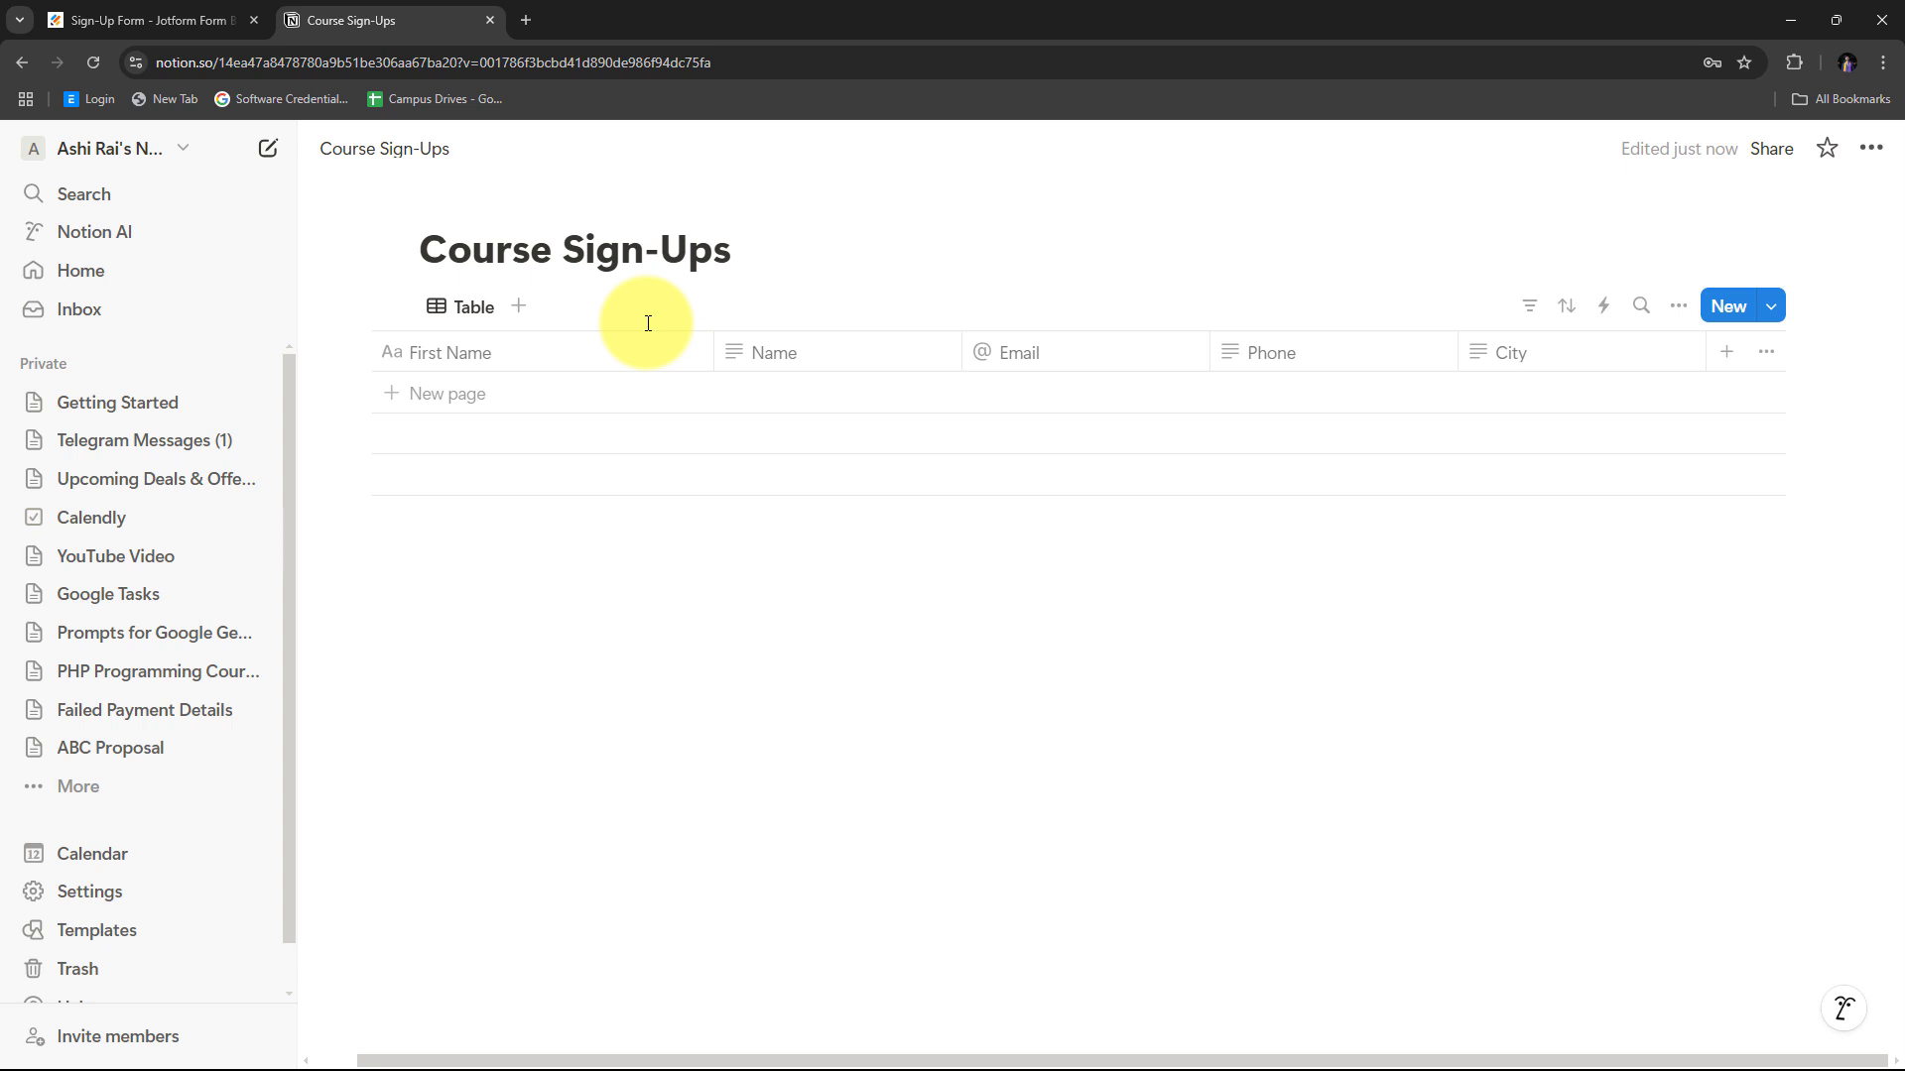
pyautogui.click(99, 18)
pyautogui.click(369, 18)
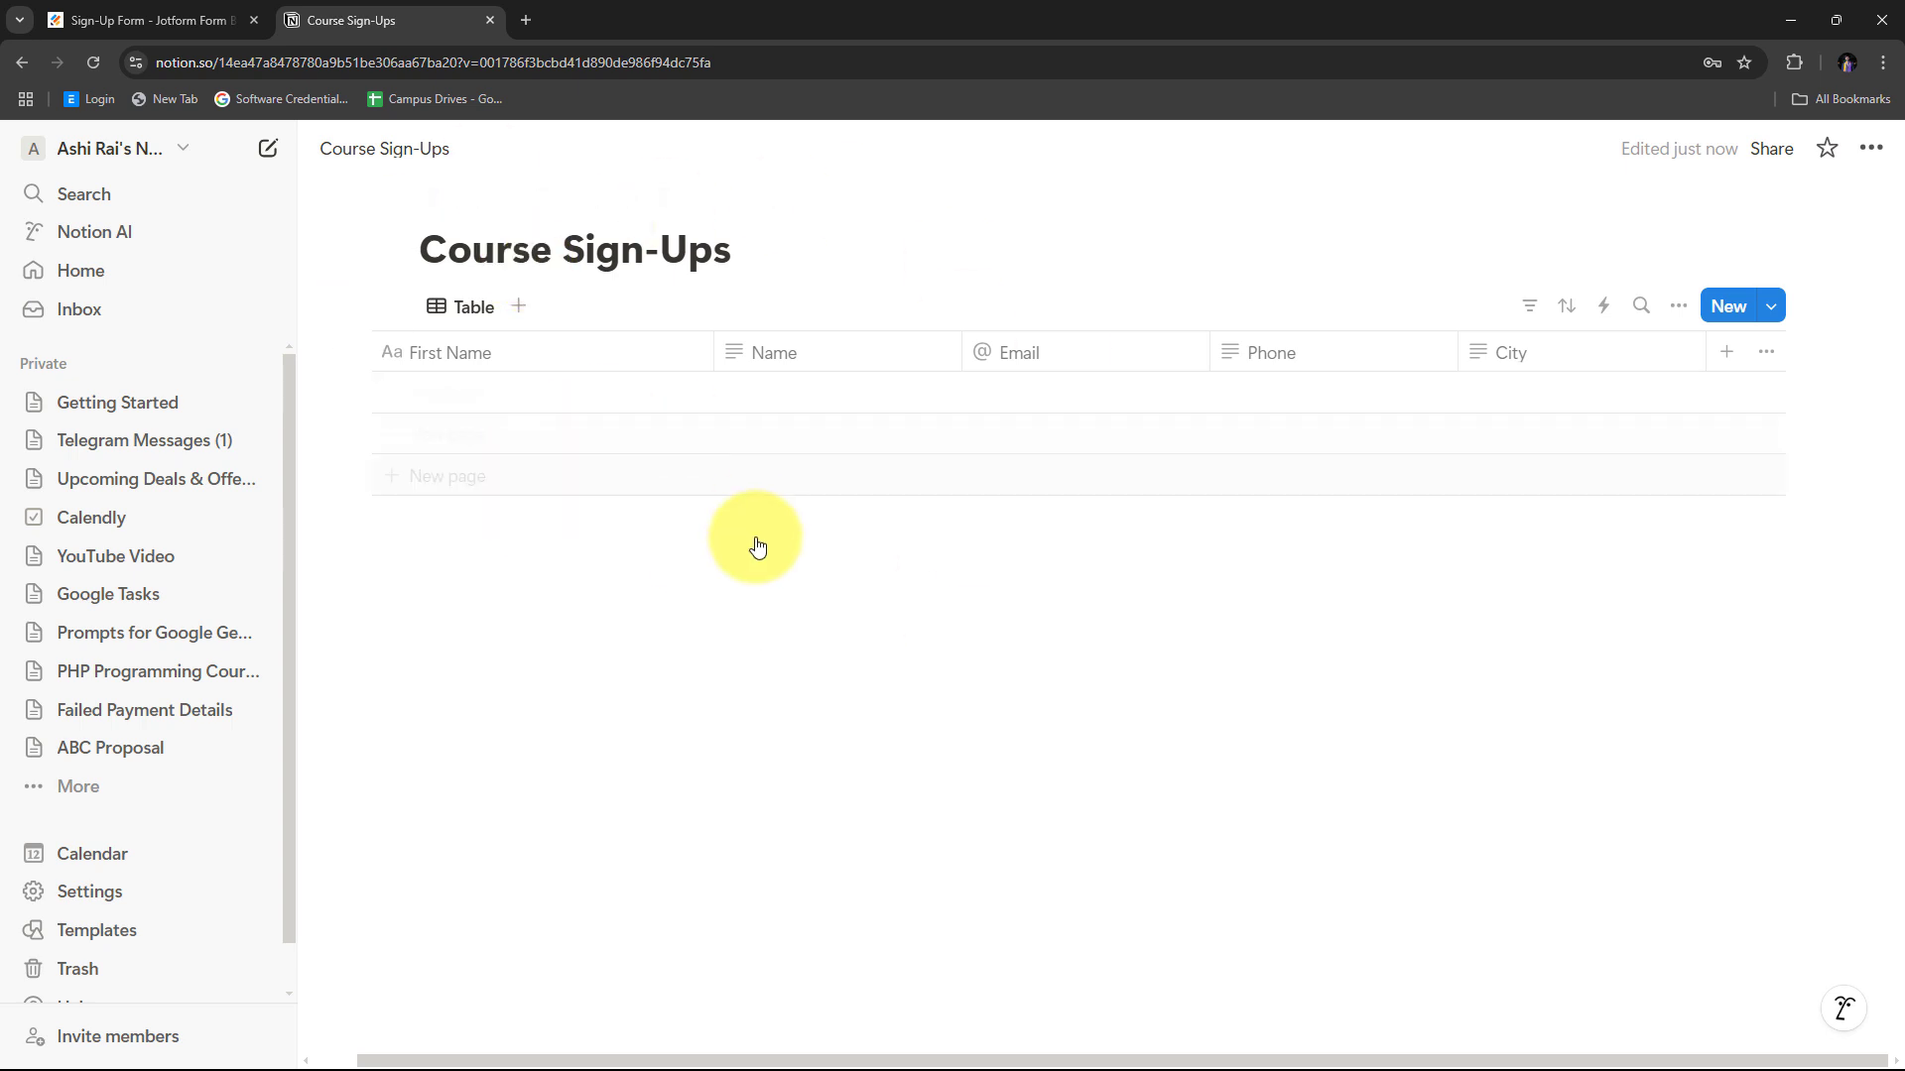
pyautogui.click(132, 8)
pyautogui.click(361, 18)
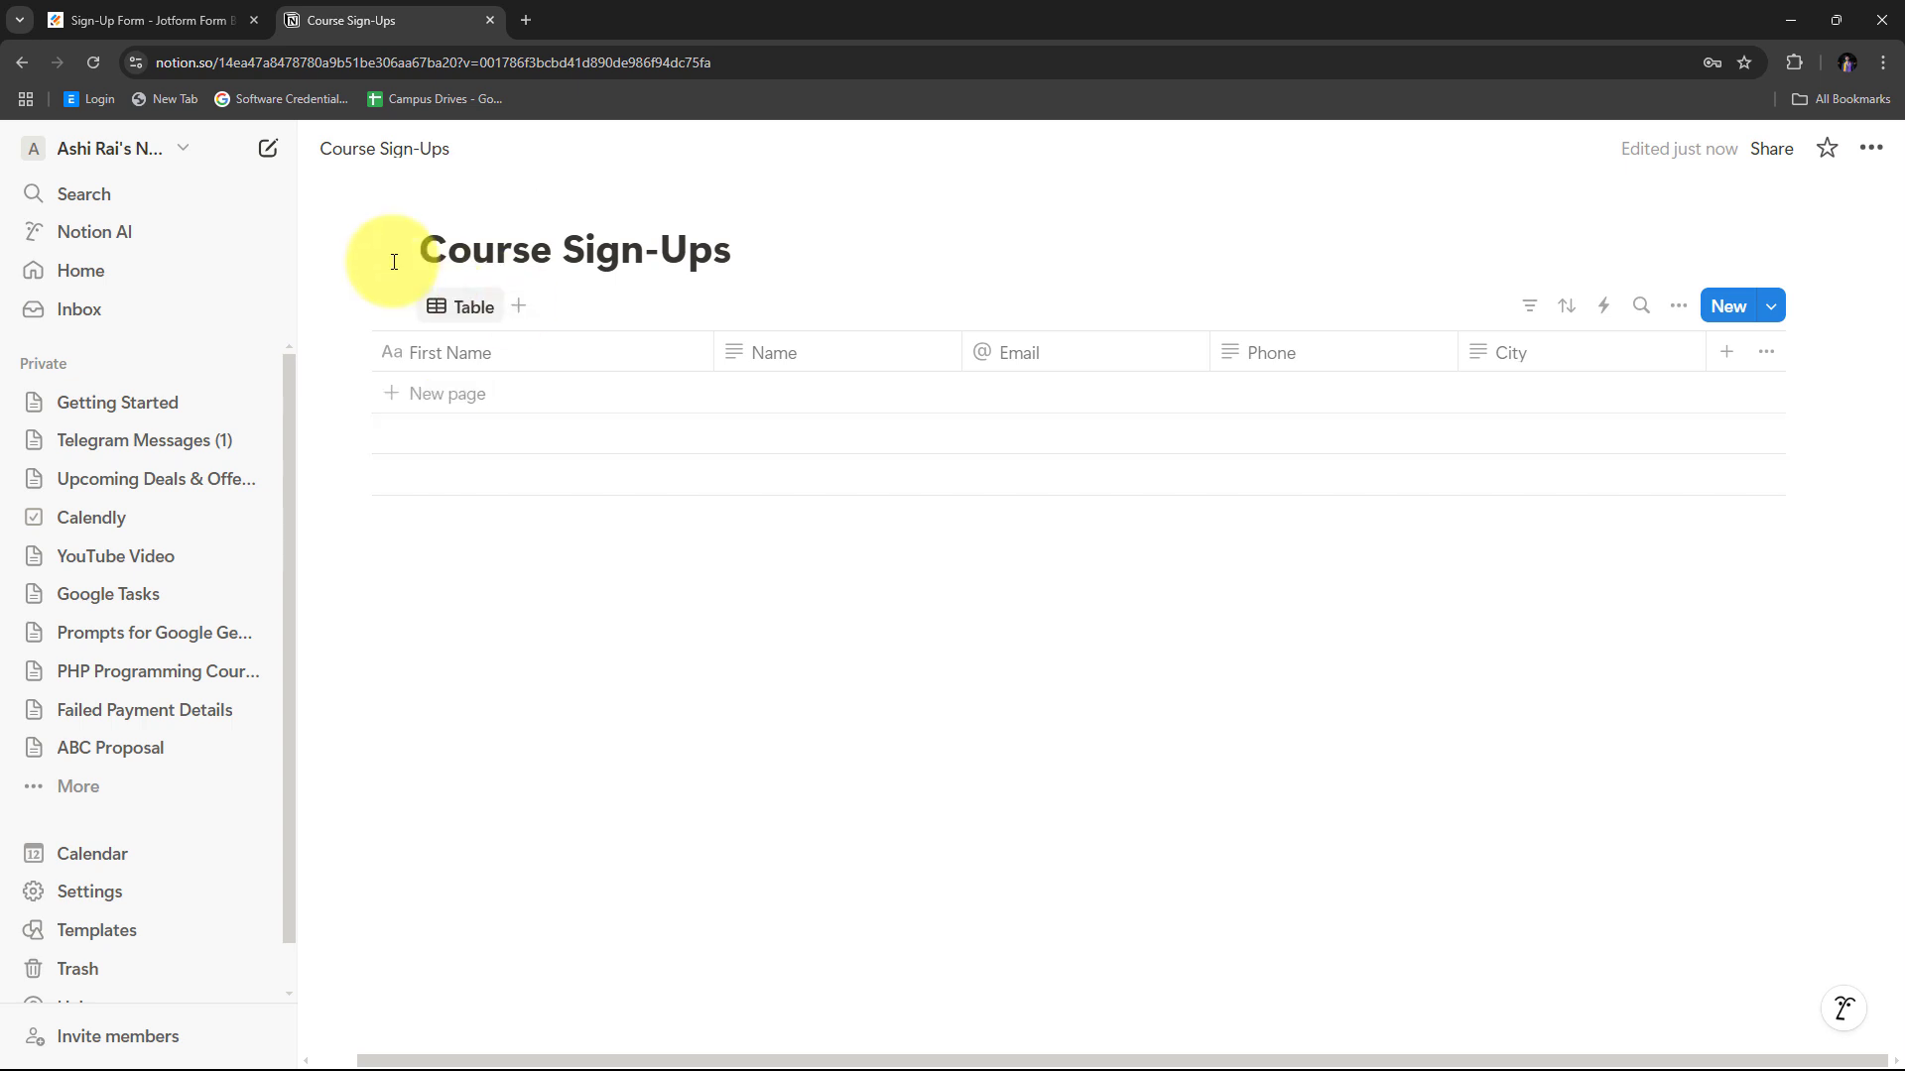
pyautogui.click(169, 12)
pyautogui.click(363, 12)
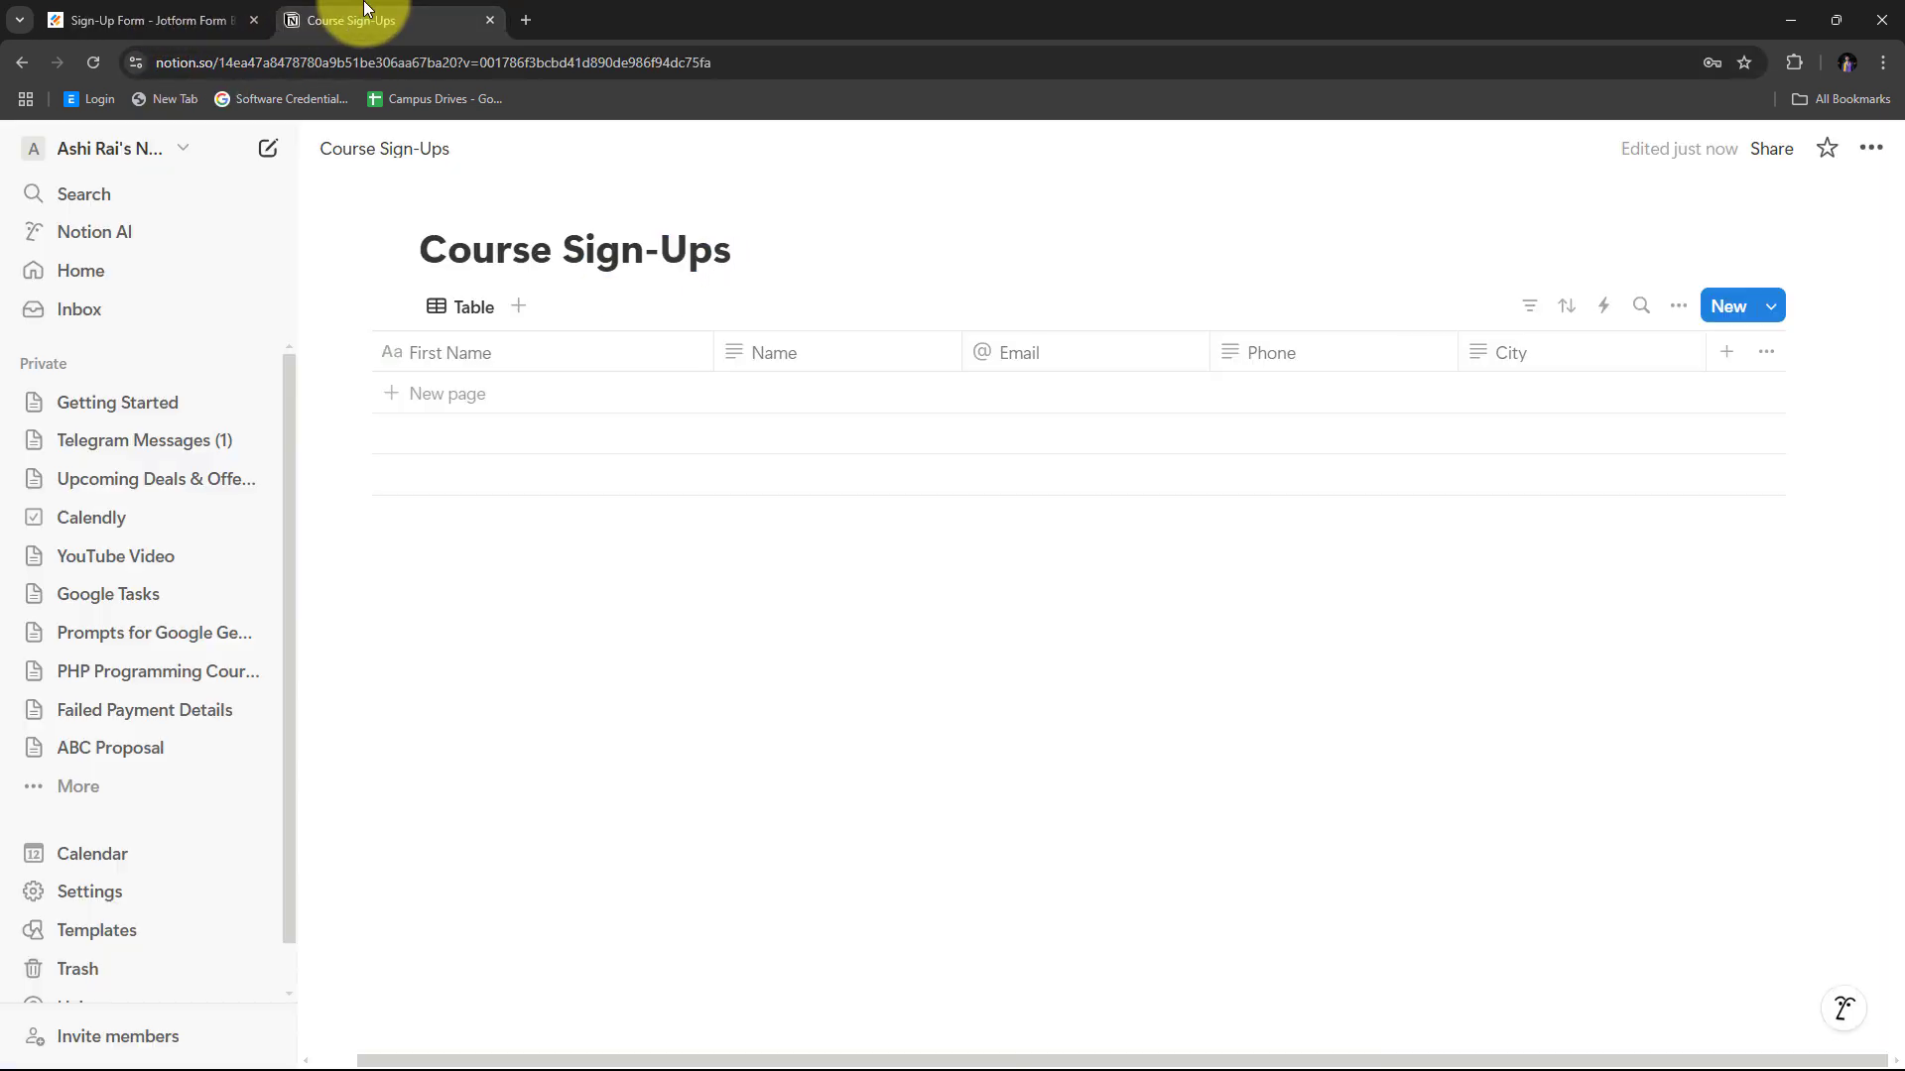
pyautogui.click(132, 8)
pyautogui.scroll(-4, 795, 516)
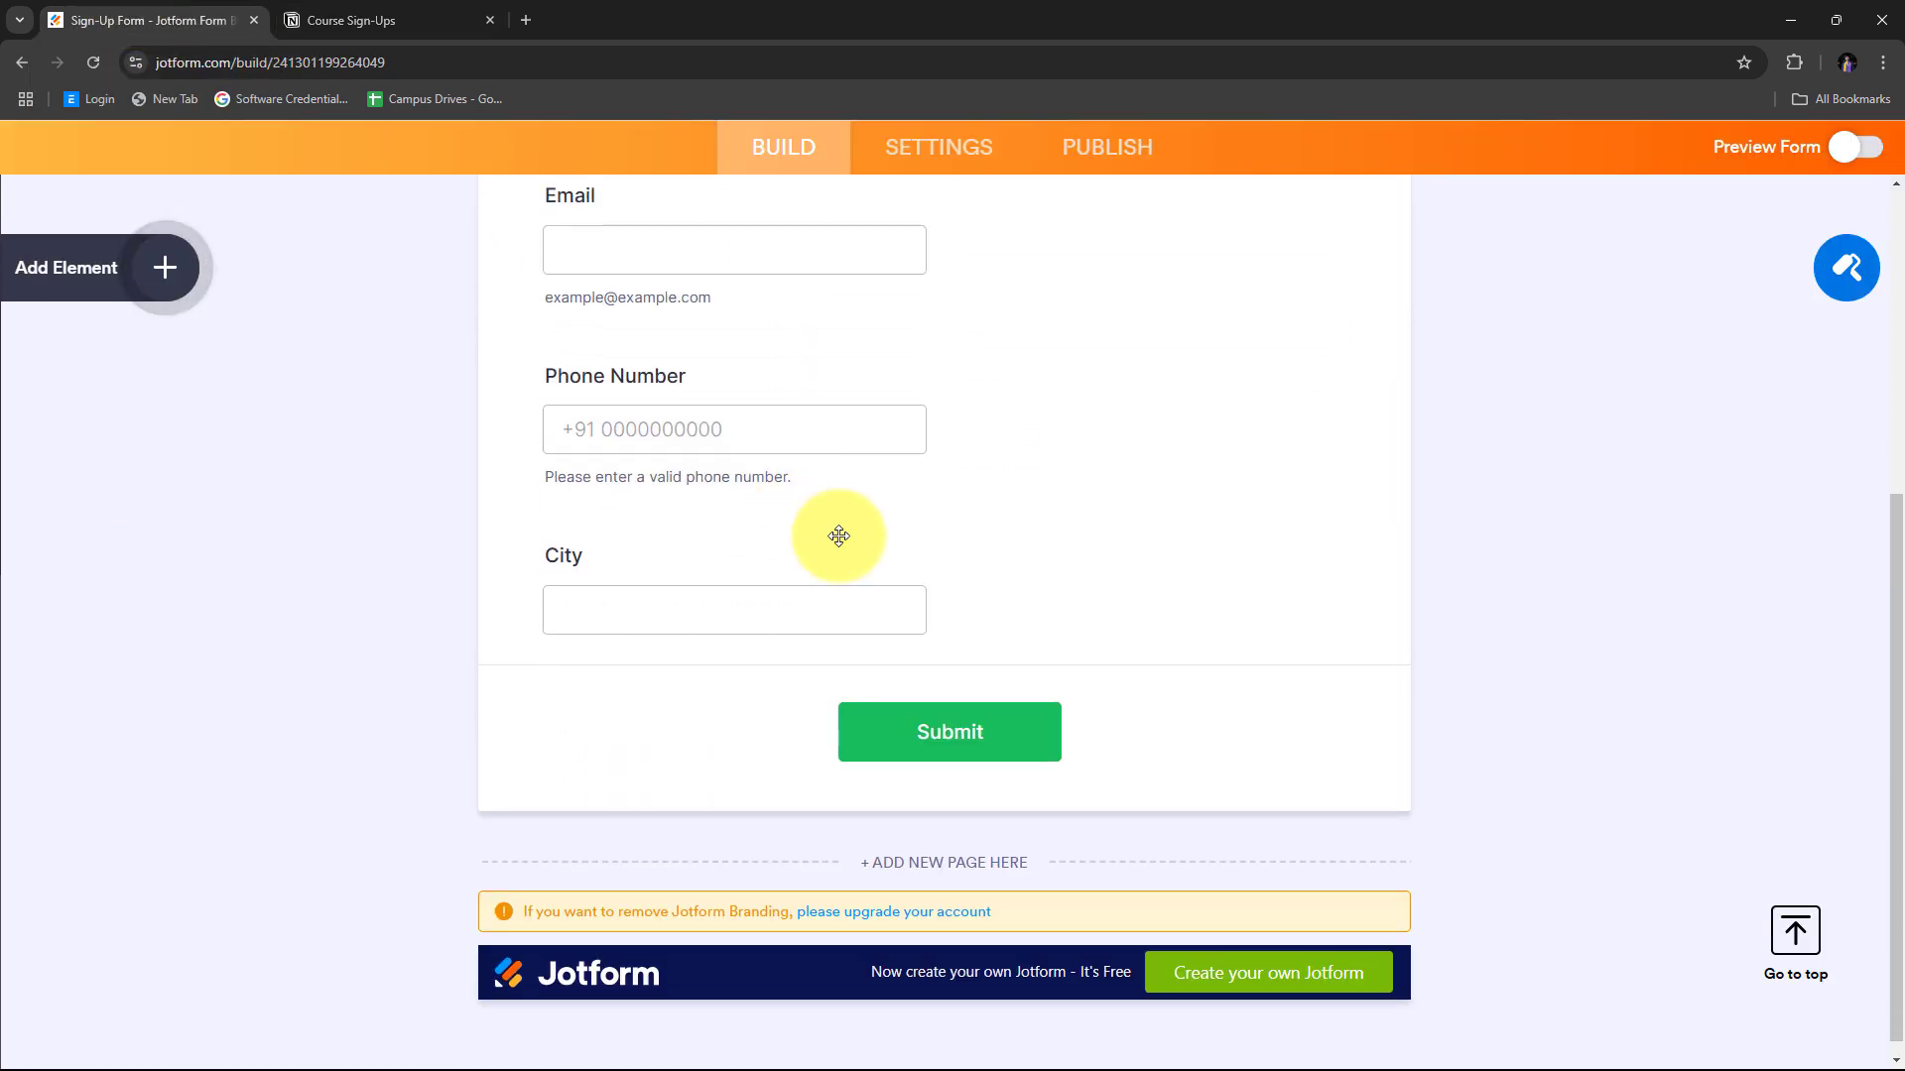
pyautogui.scroll(5, 839, 536)
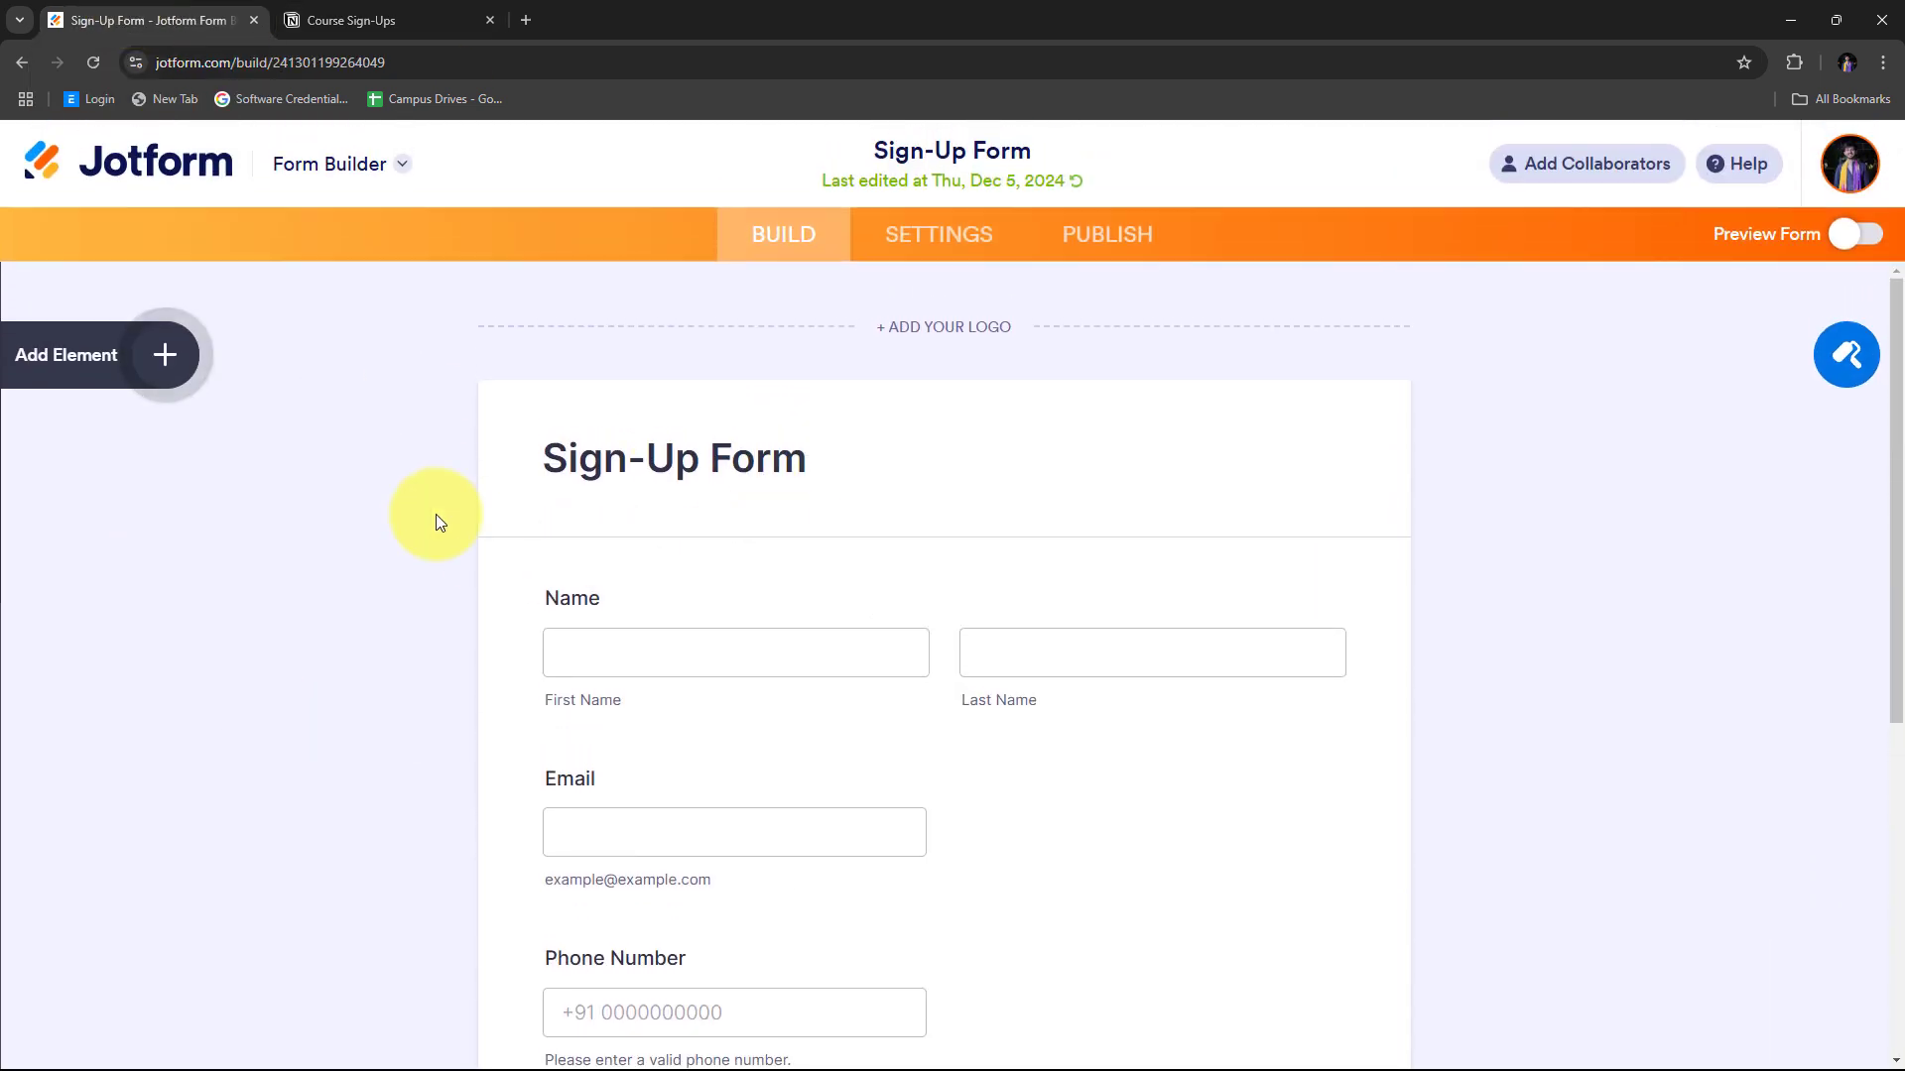
pyautogui.click(415, 8)
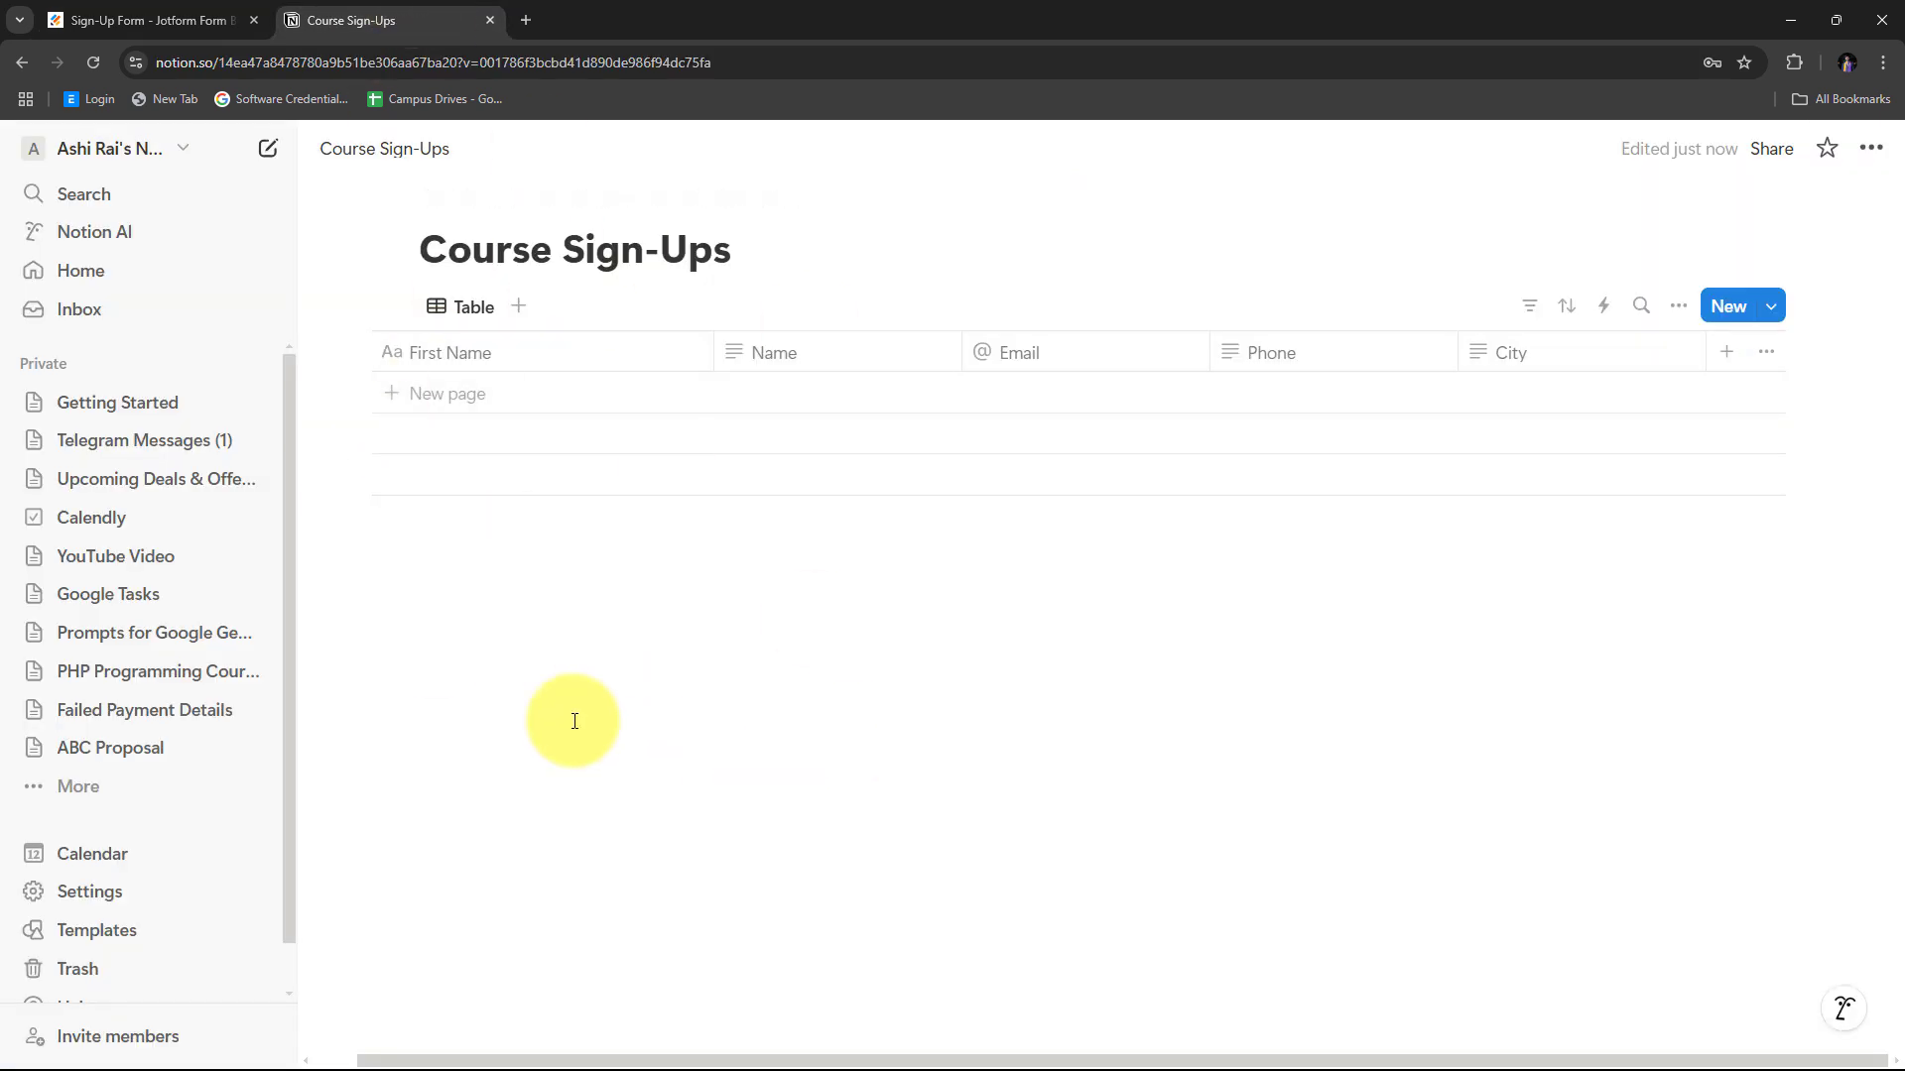
# Open pabbly.com/connect in a new Chrome tab.
pyautogui.click(522, 27)
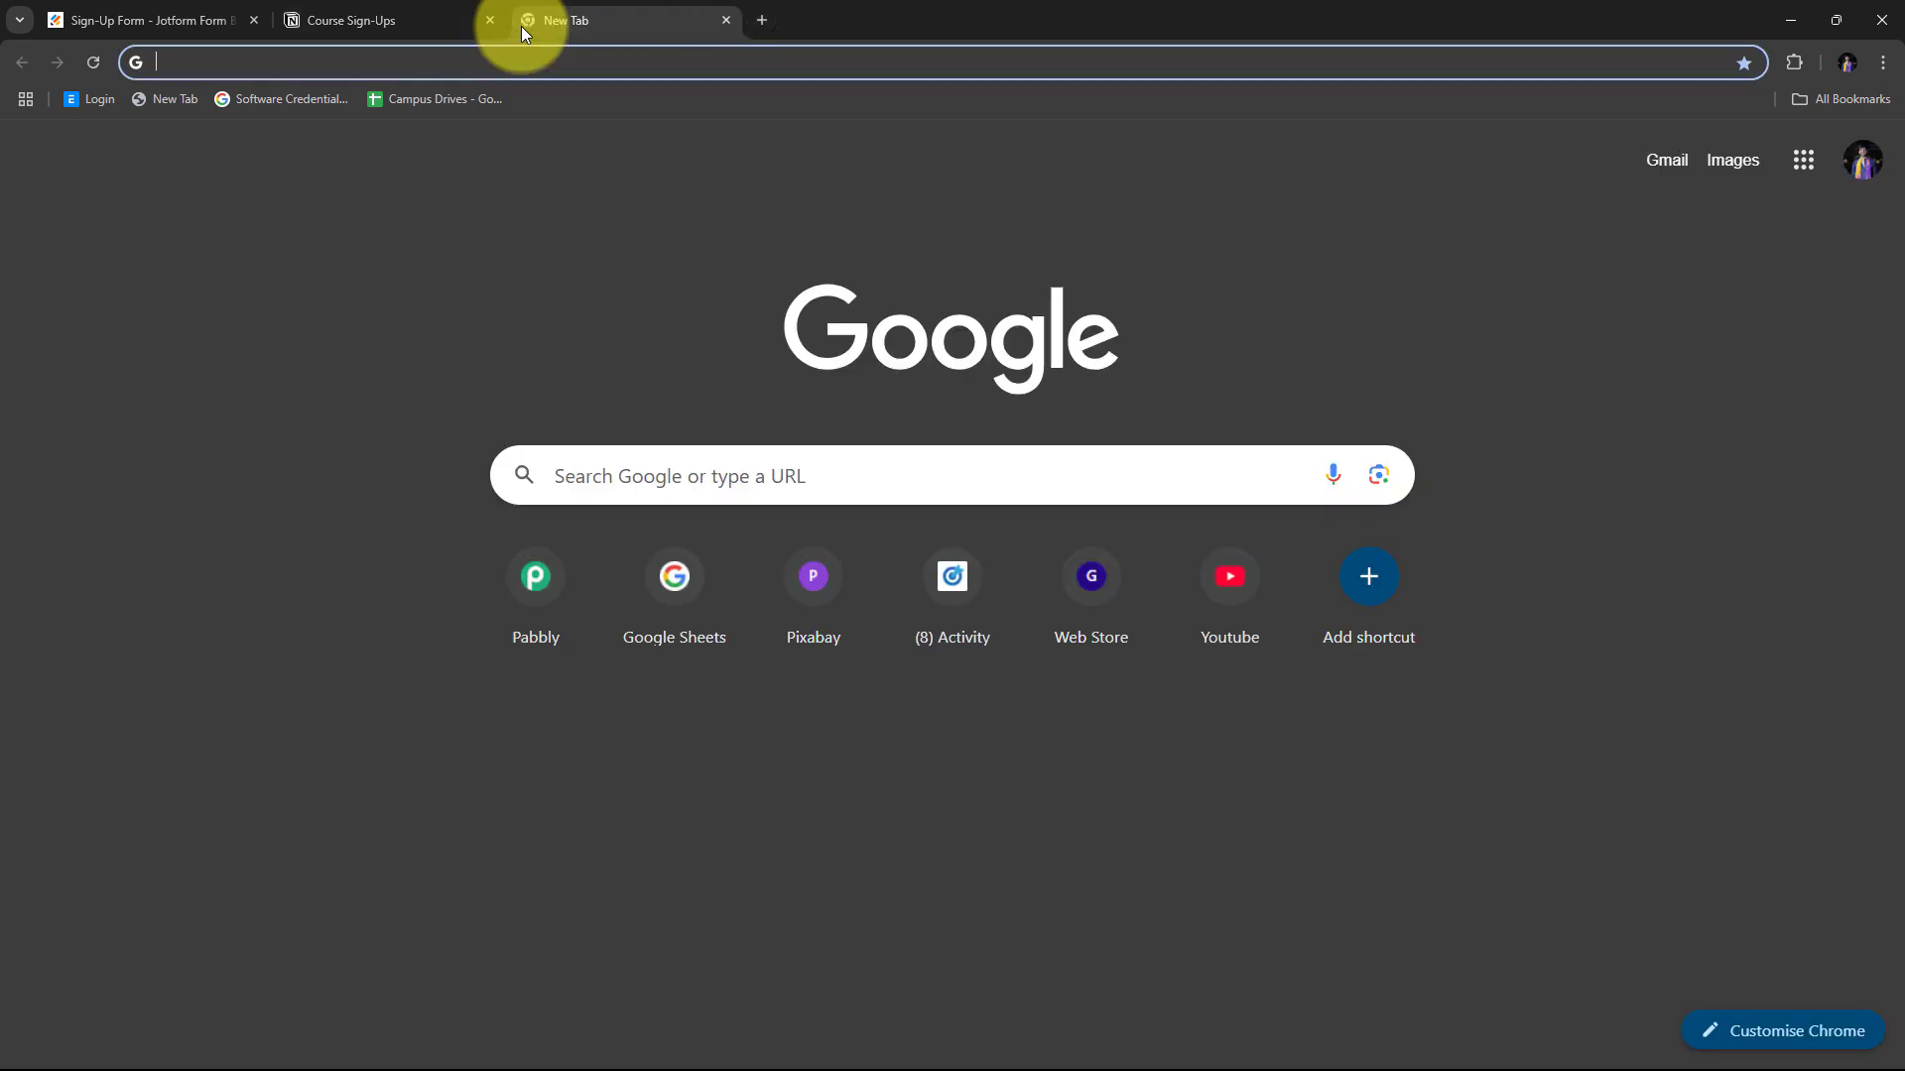
pyautogui.write('pabbly')
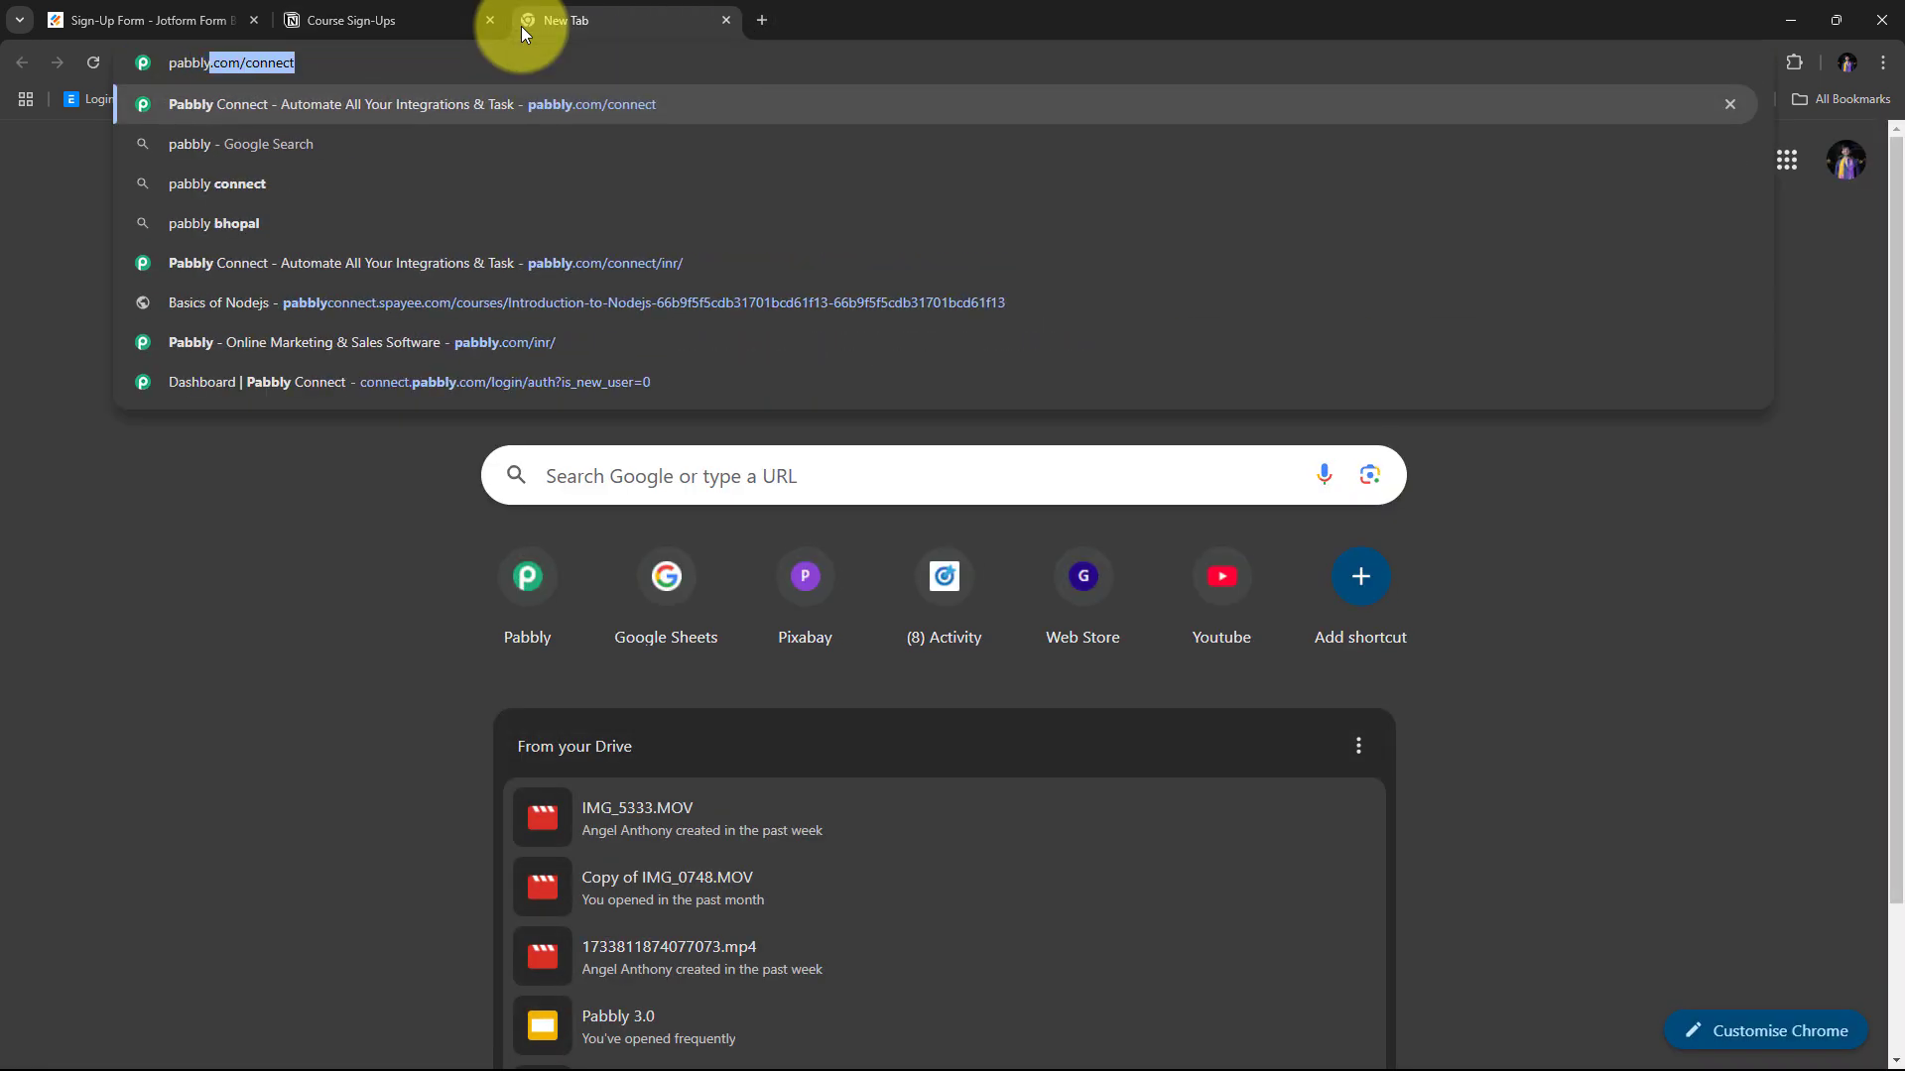
pyautogui.write('.com')
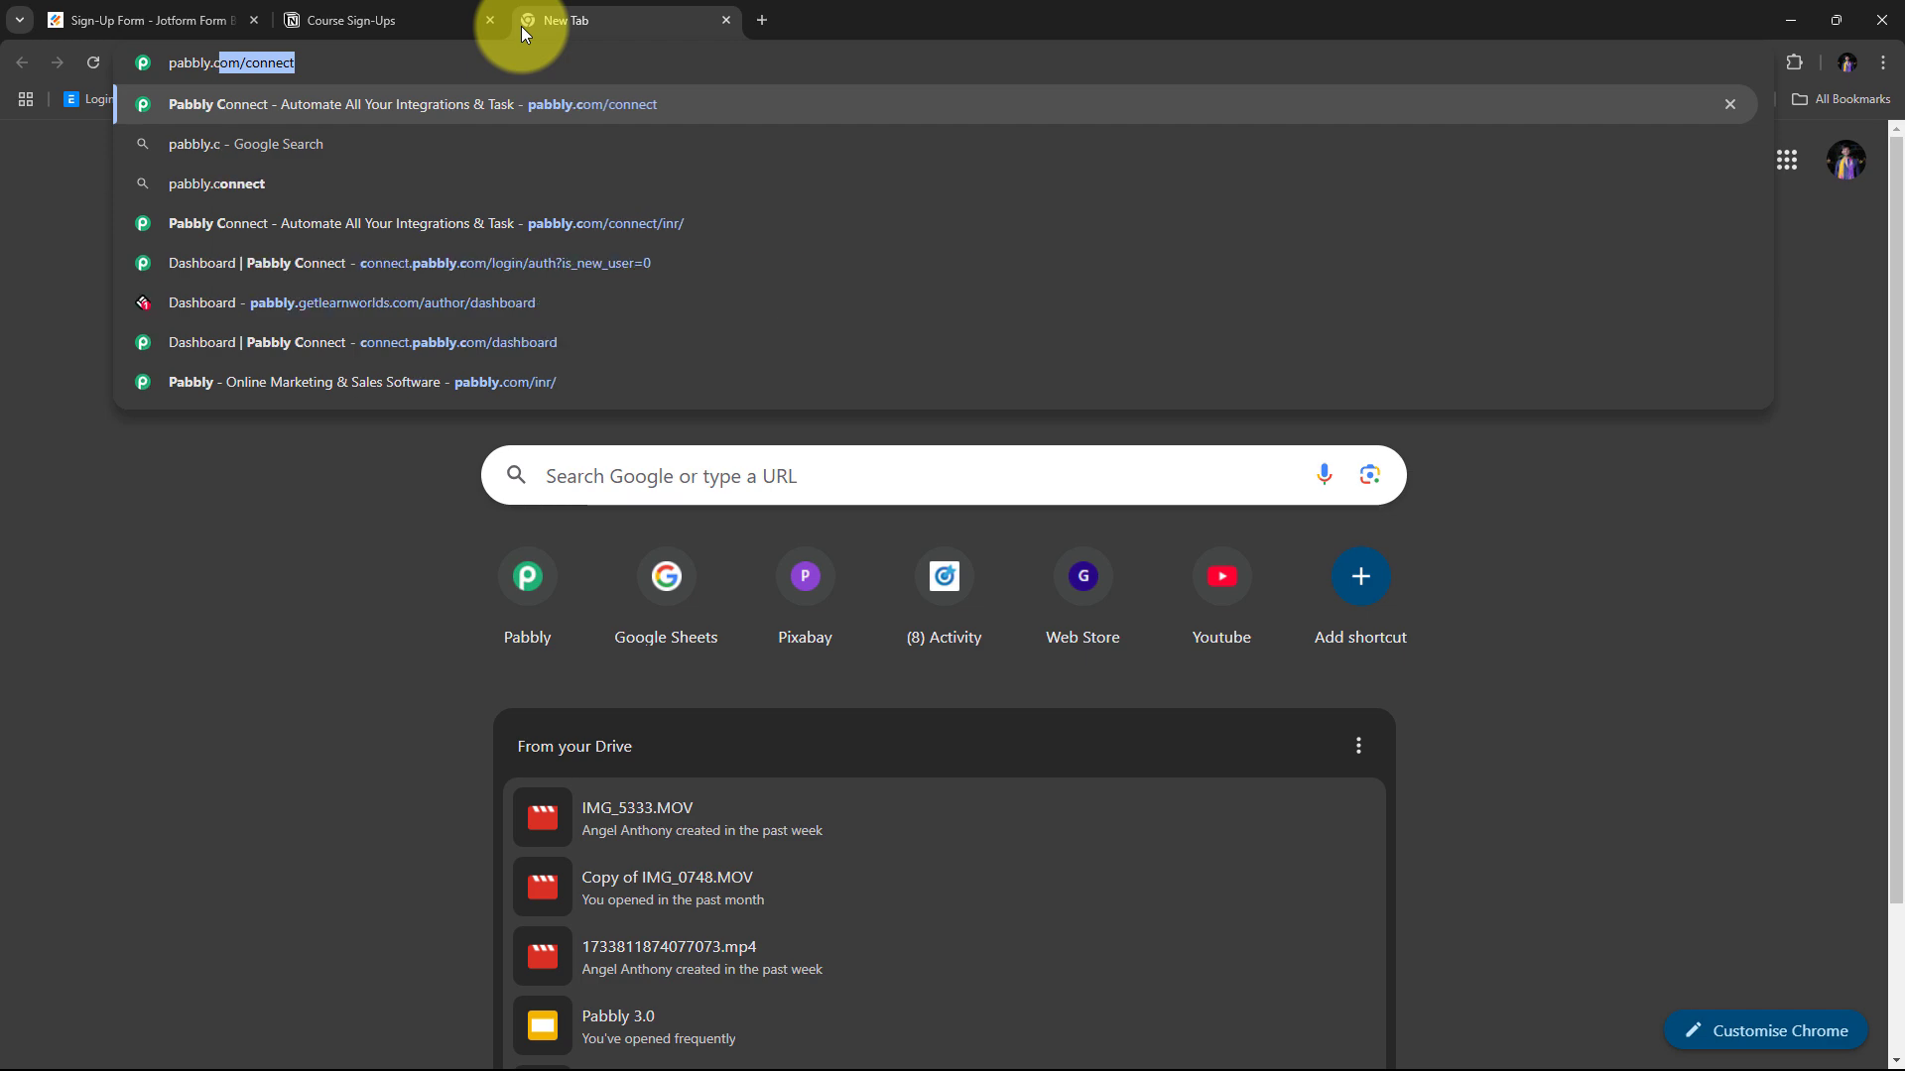
pyautogui.write('/connect')
pyautogui.press('Return')
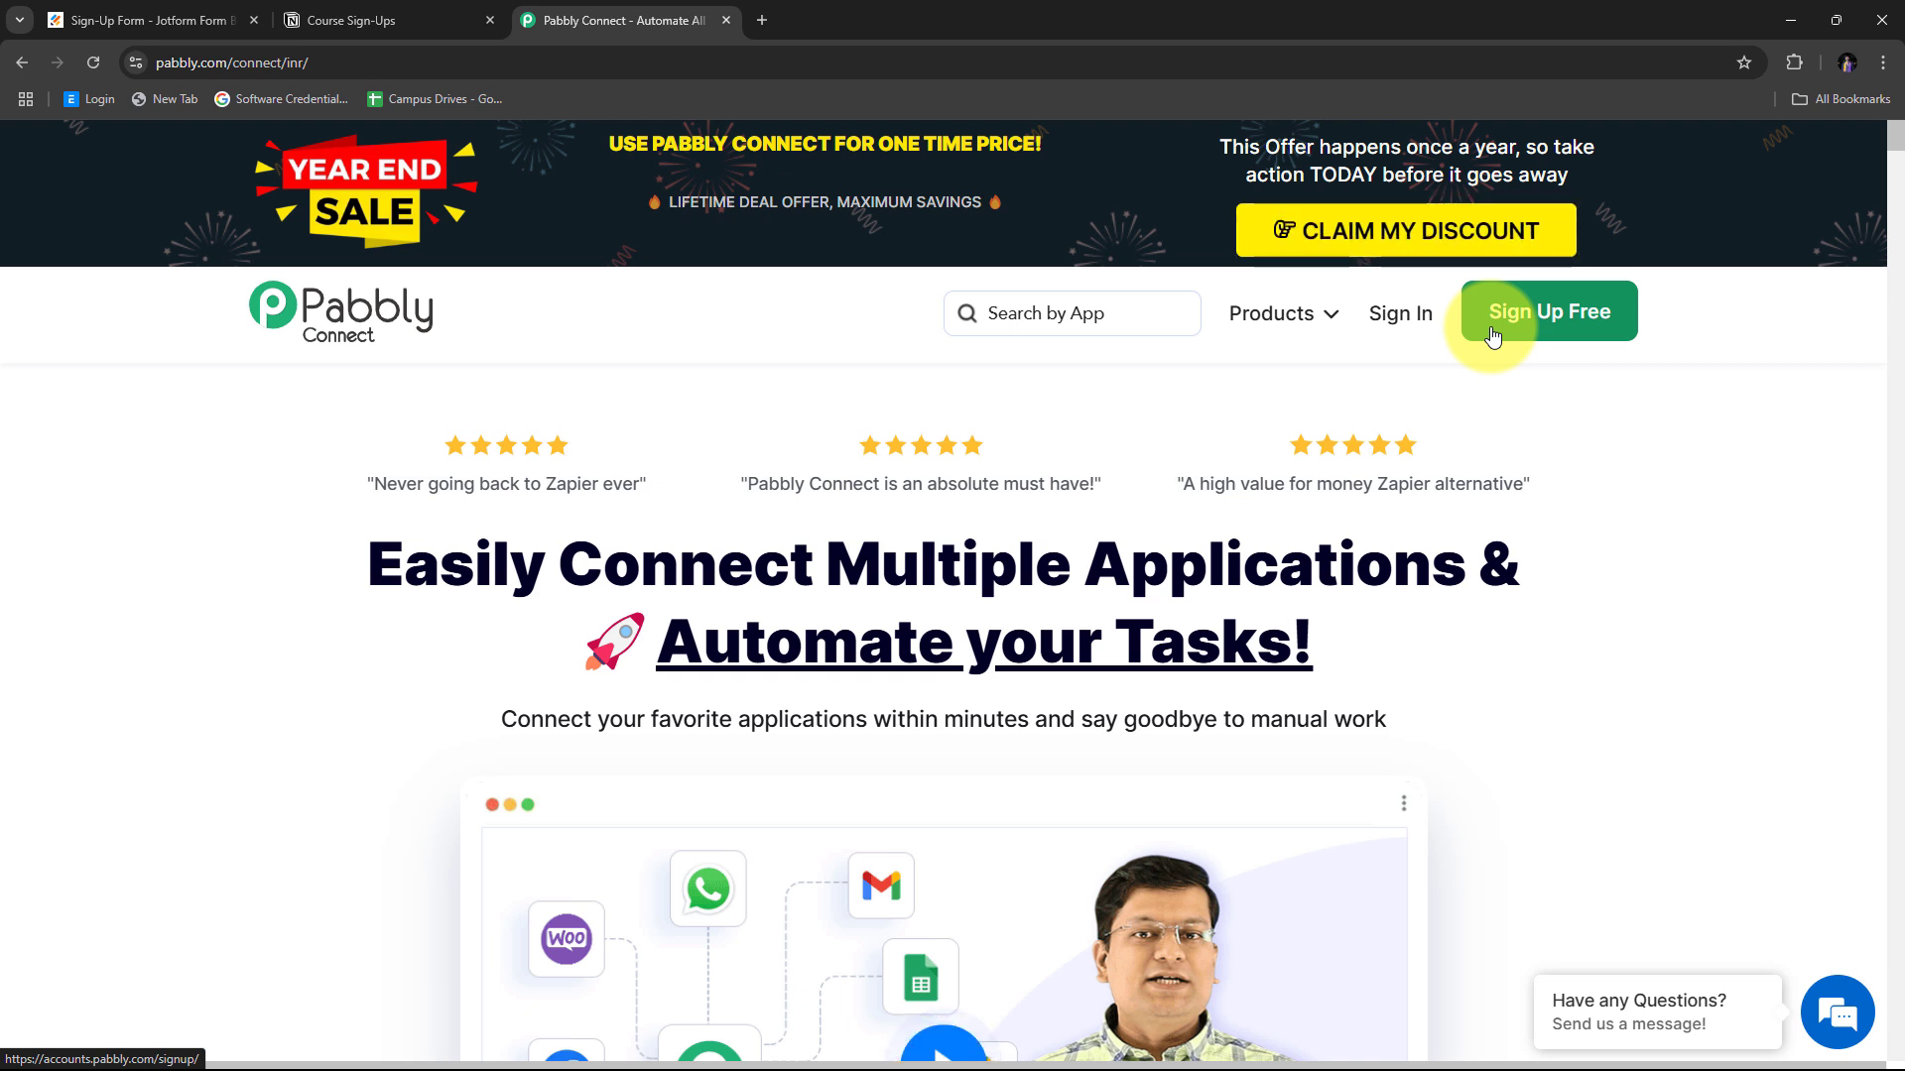
# Sign in to Pabbly and launch Pabbly Connect from the All Pabbly Apps page.
pyautogui.click(1391, 326)
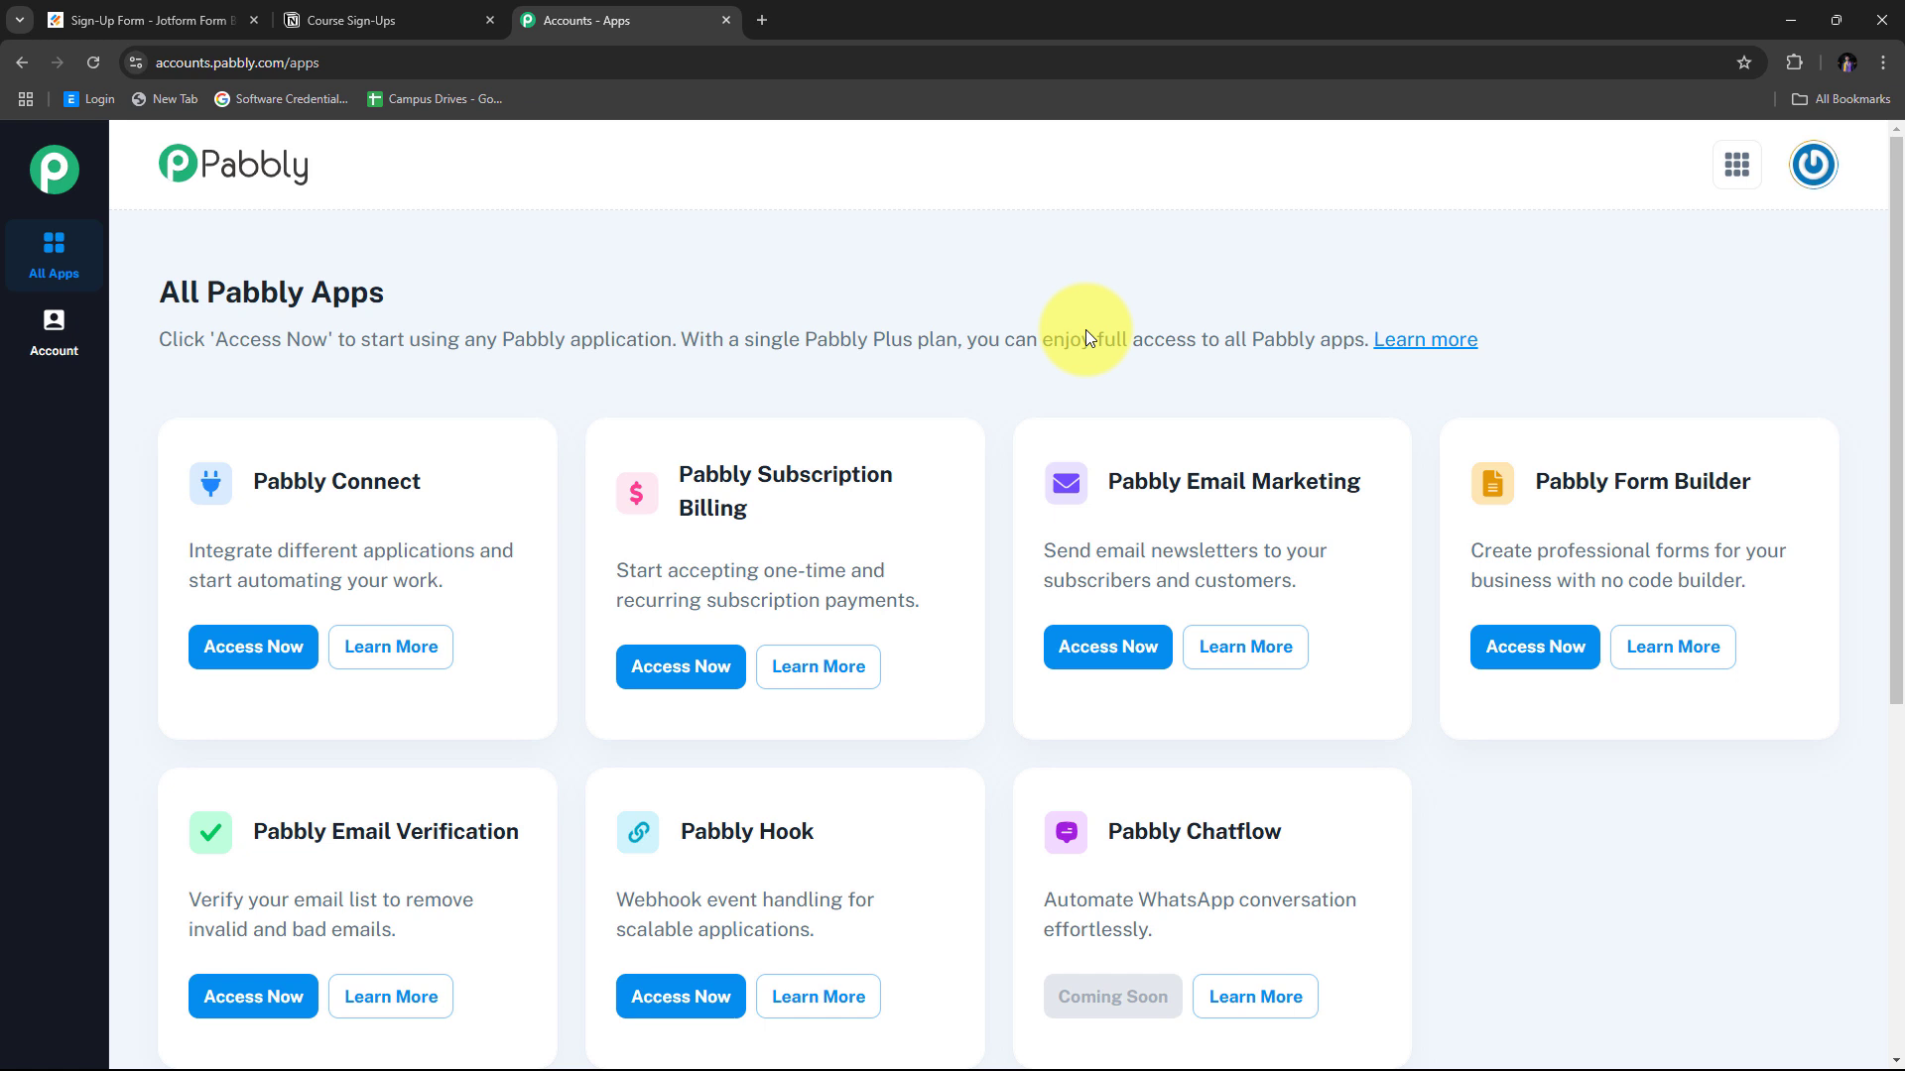
pyautogui.scroll(-1, 768, 425)
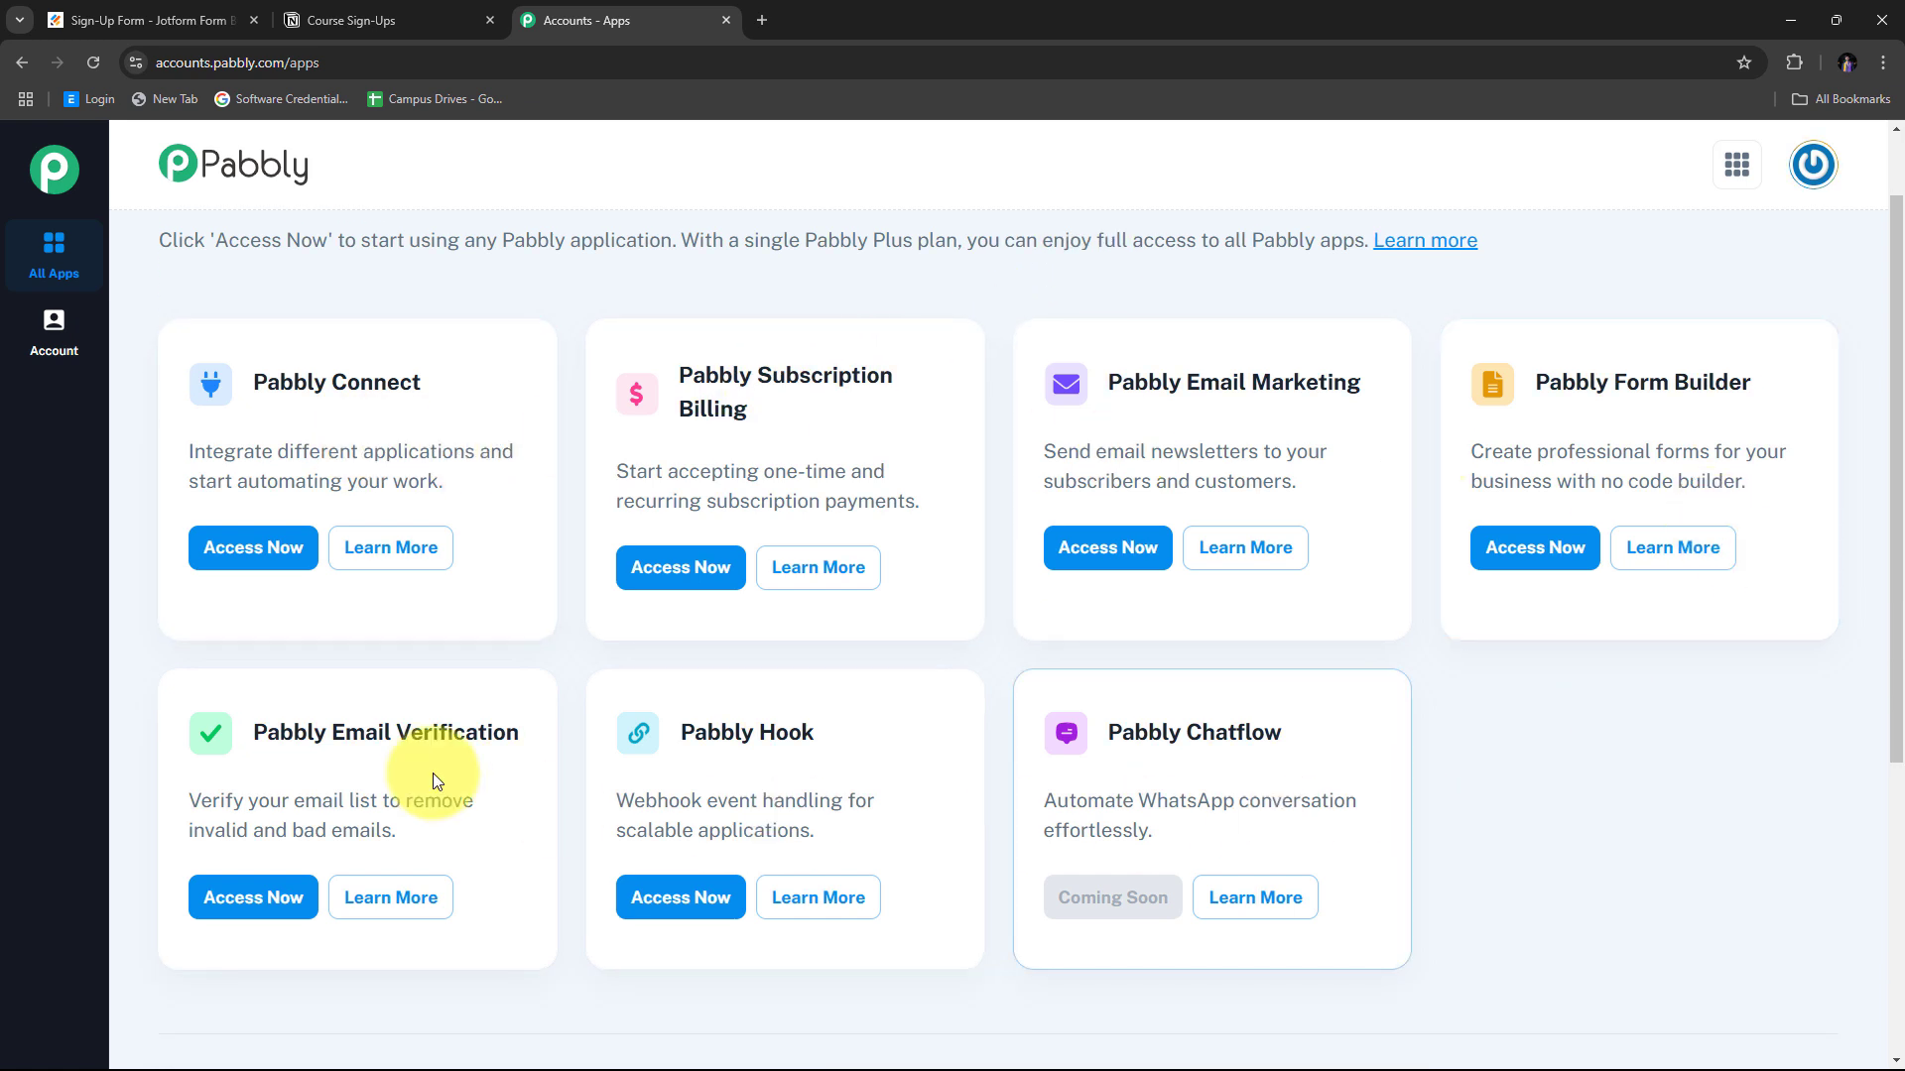
pyautogui.tripleClick(340, 382)
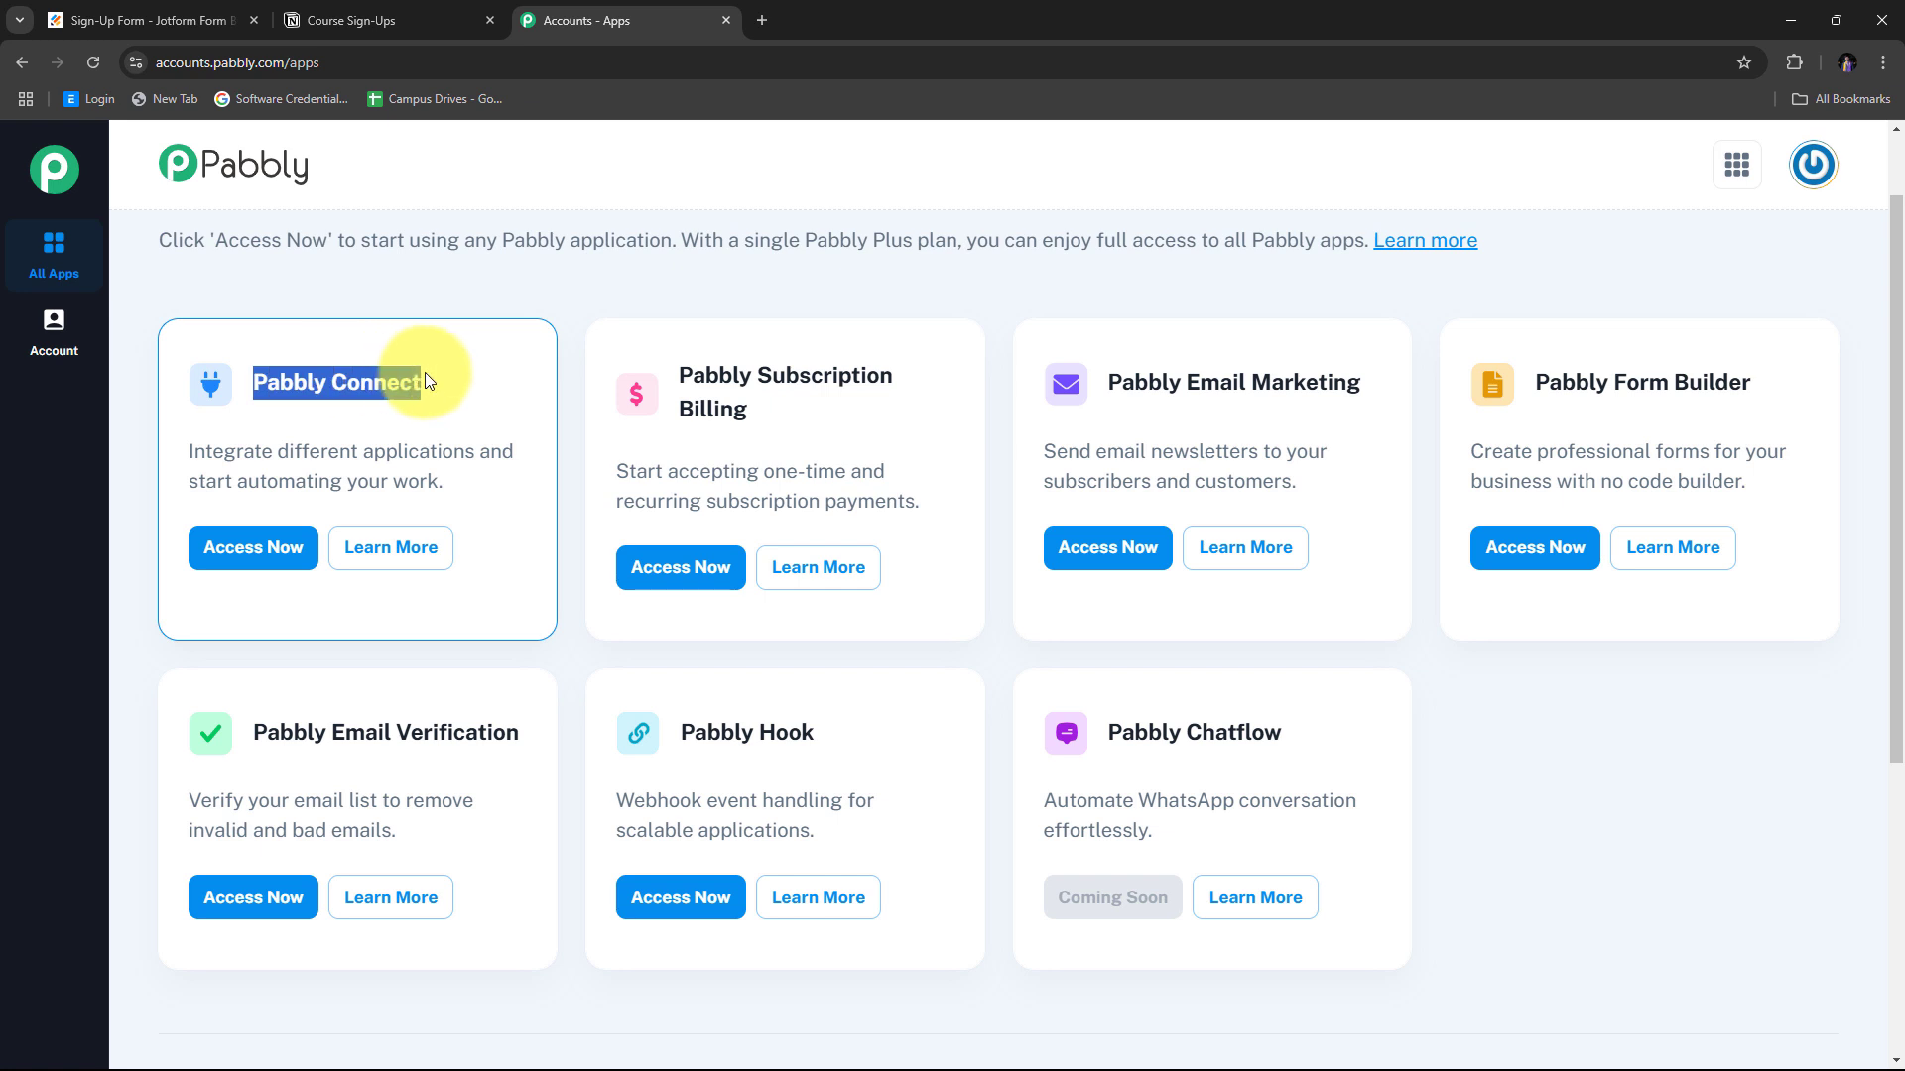
pyautogui.click(244, 552)
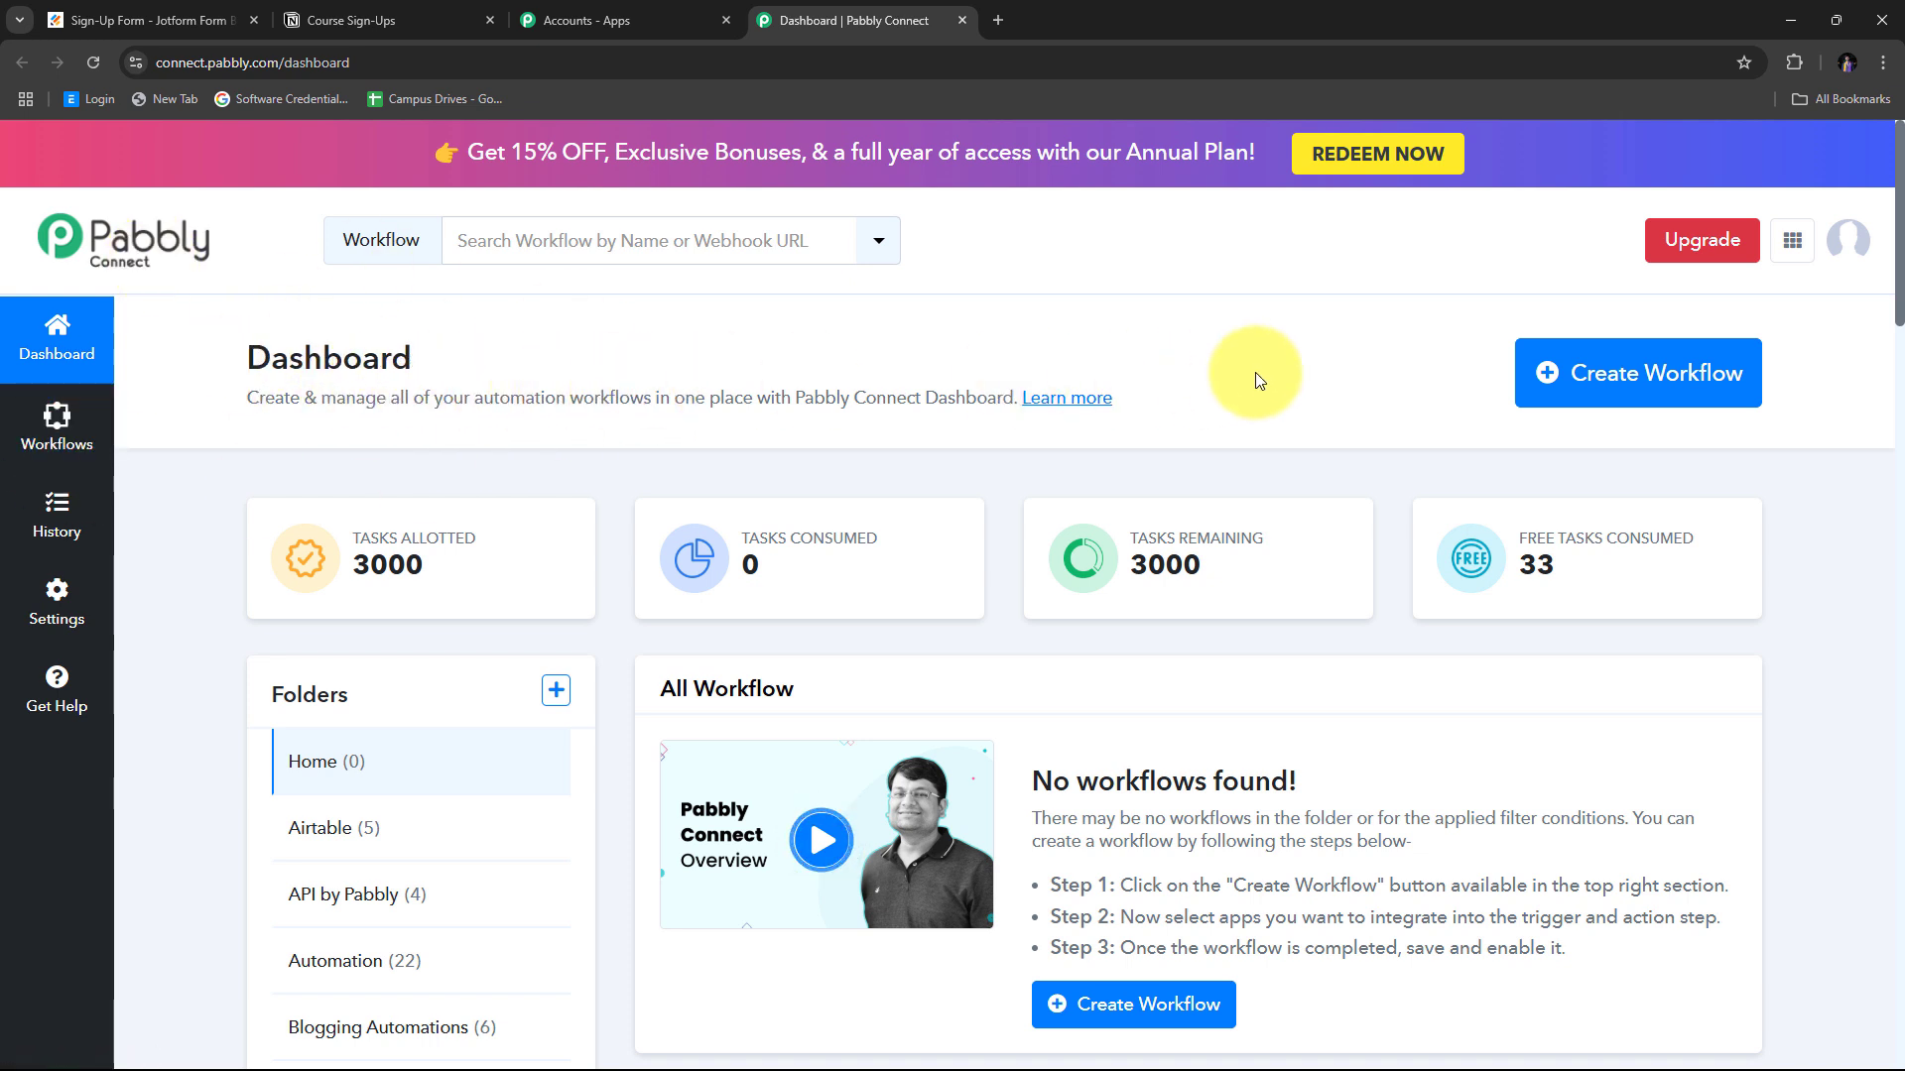
# Create workflow 'Create Notion Item on Jotform Submission' in the Automation folder and open its editor.
pyautogui.click(1594, 380)
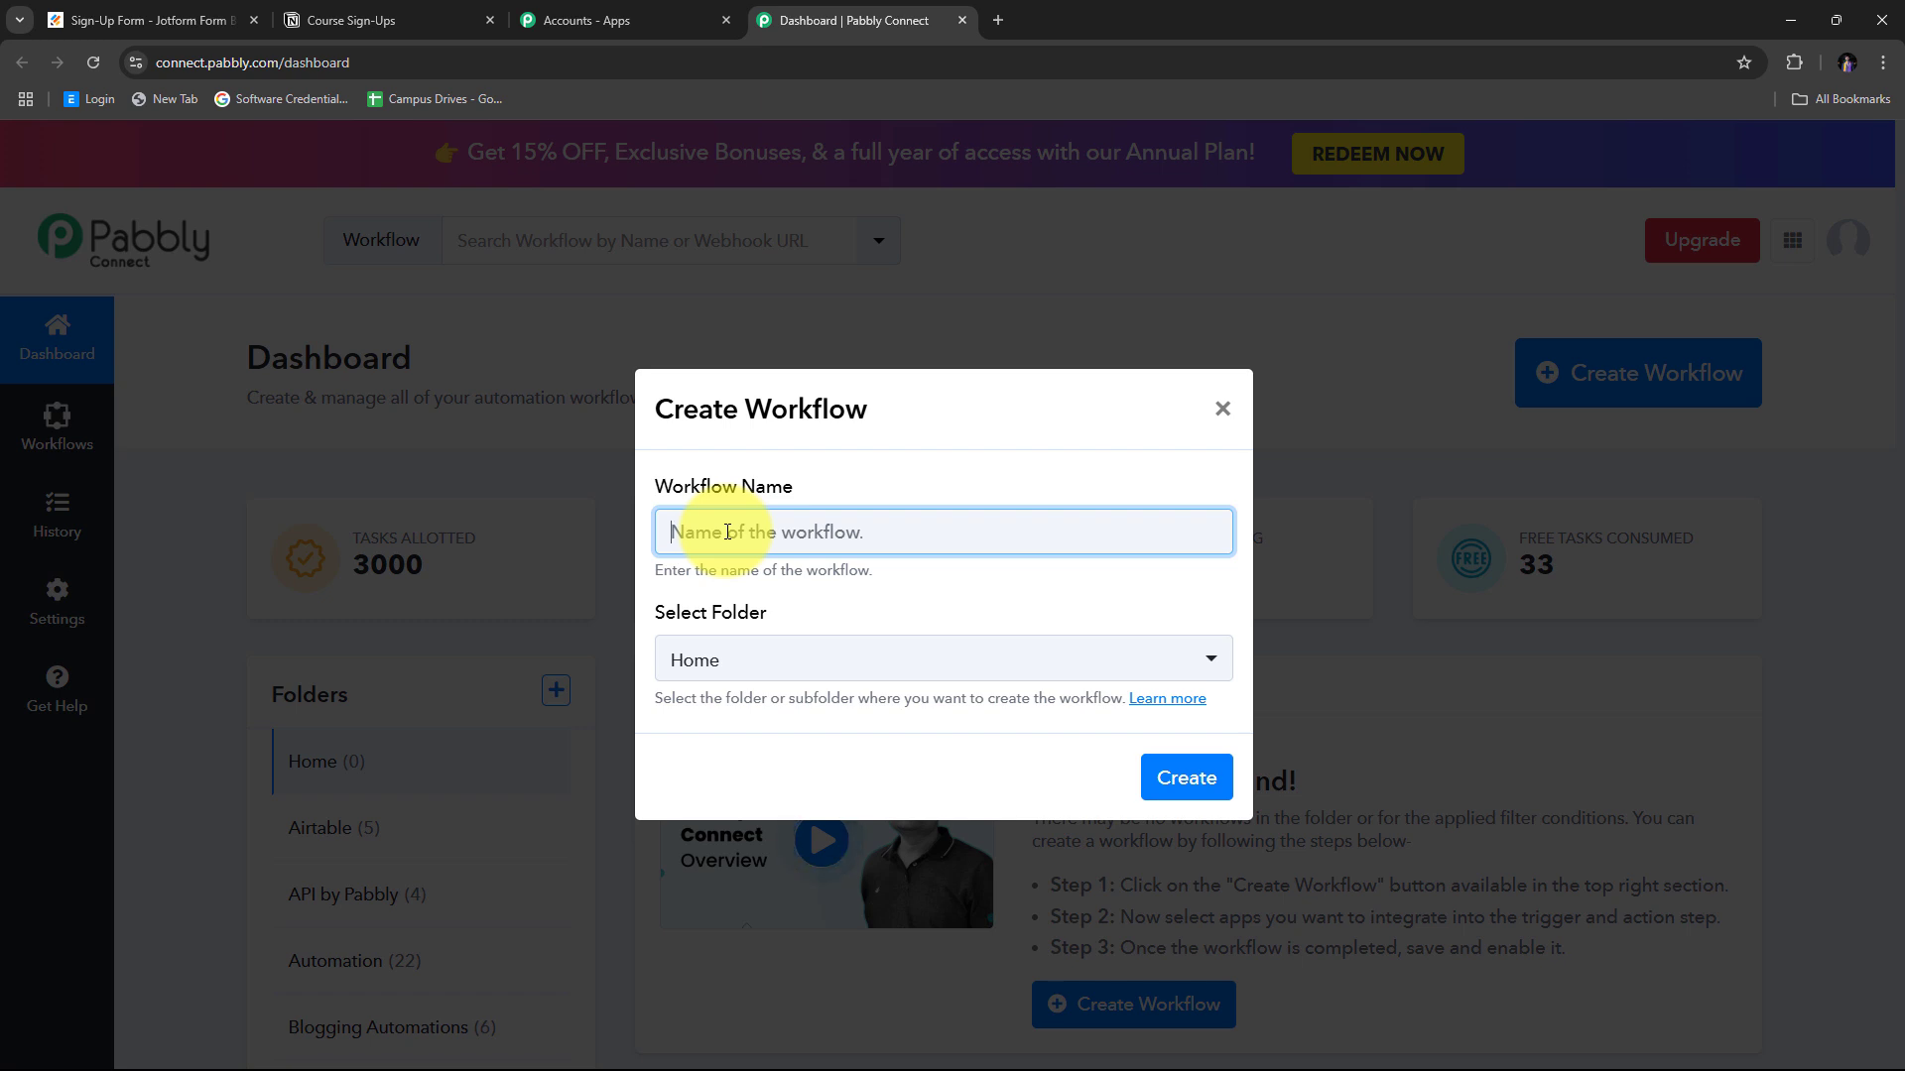
pyautogui.write('Create Notion Item on Jotform Submission')
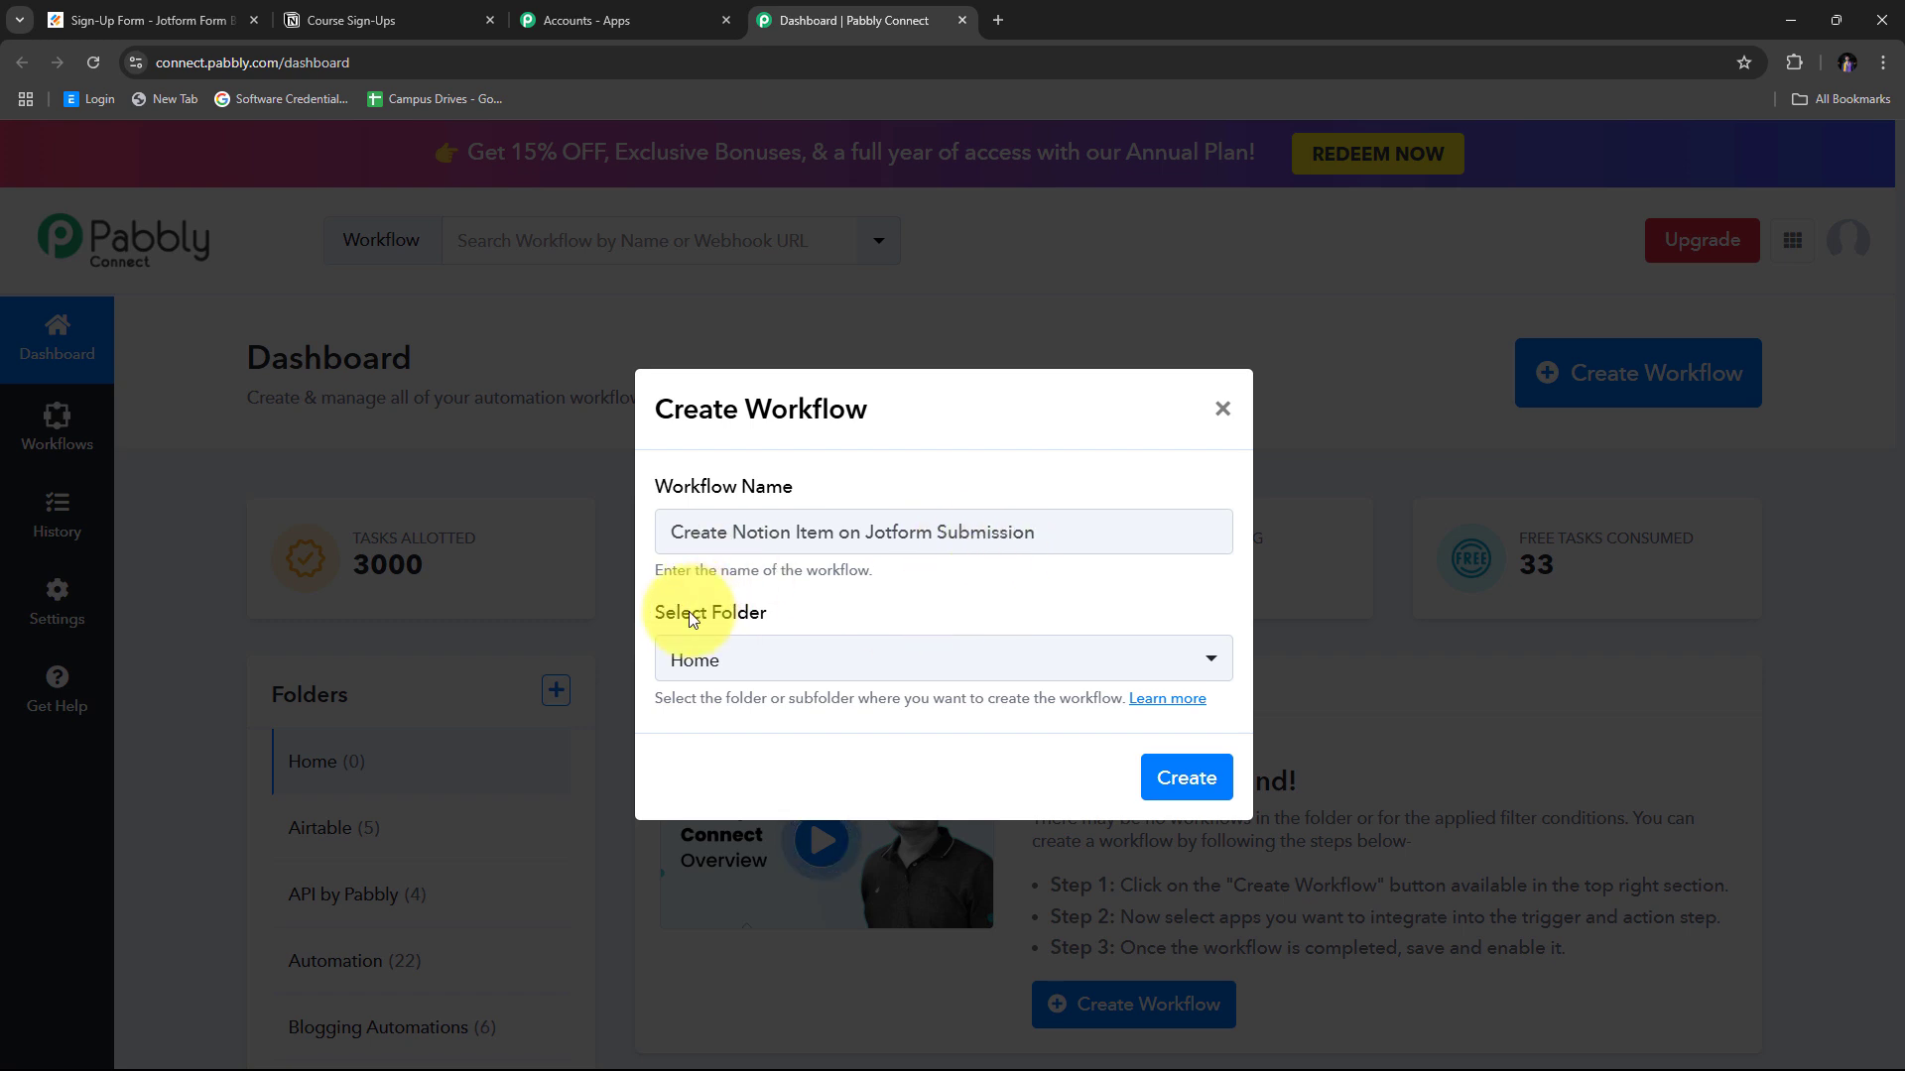
pyautogui.click(949, 674)
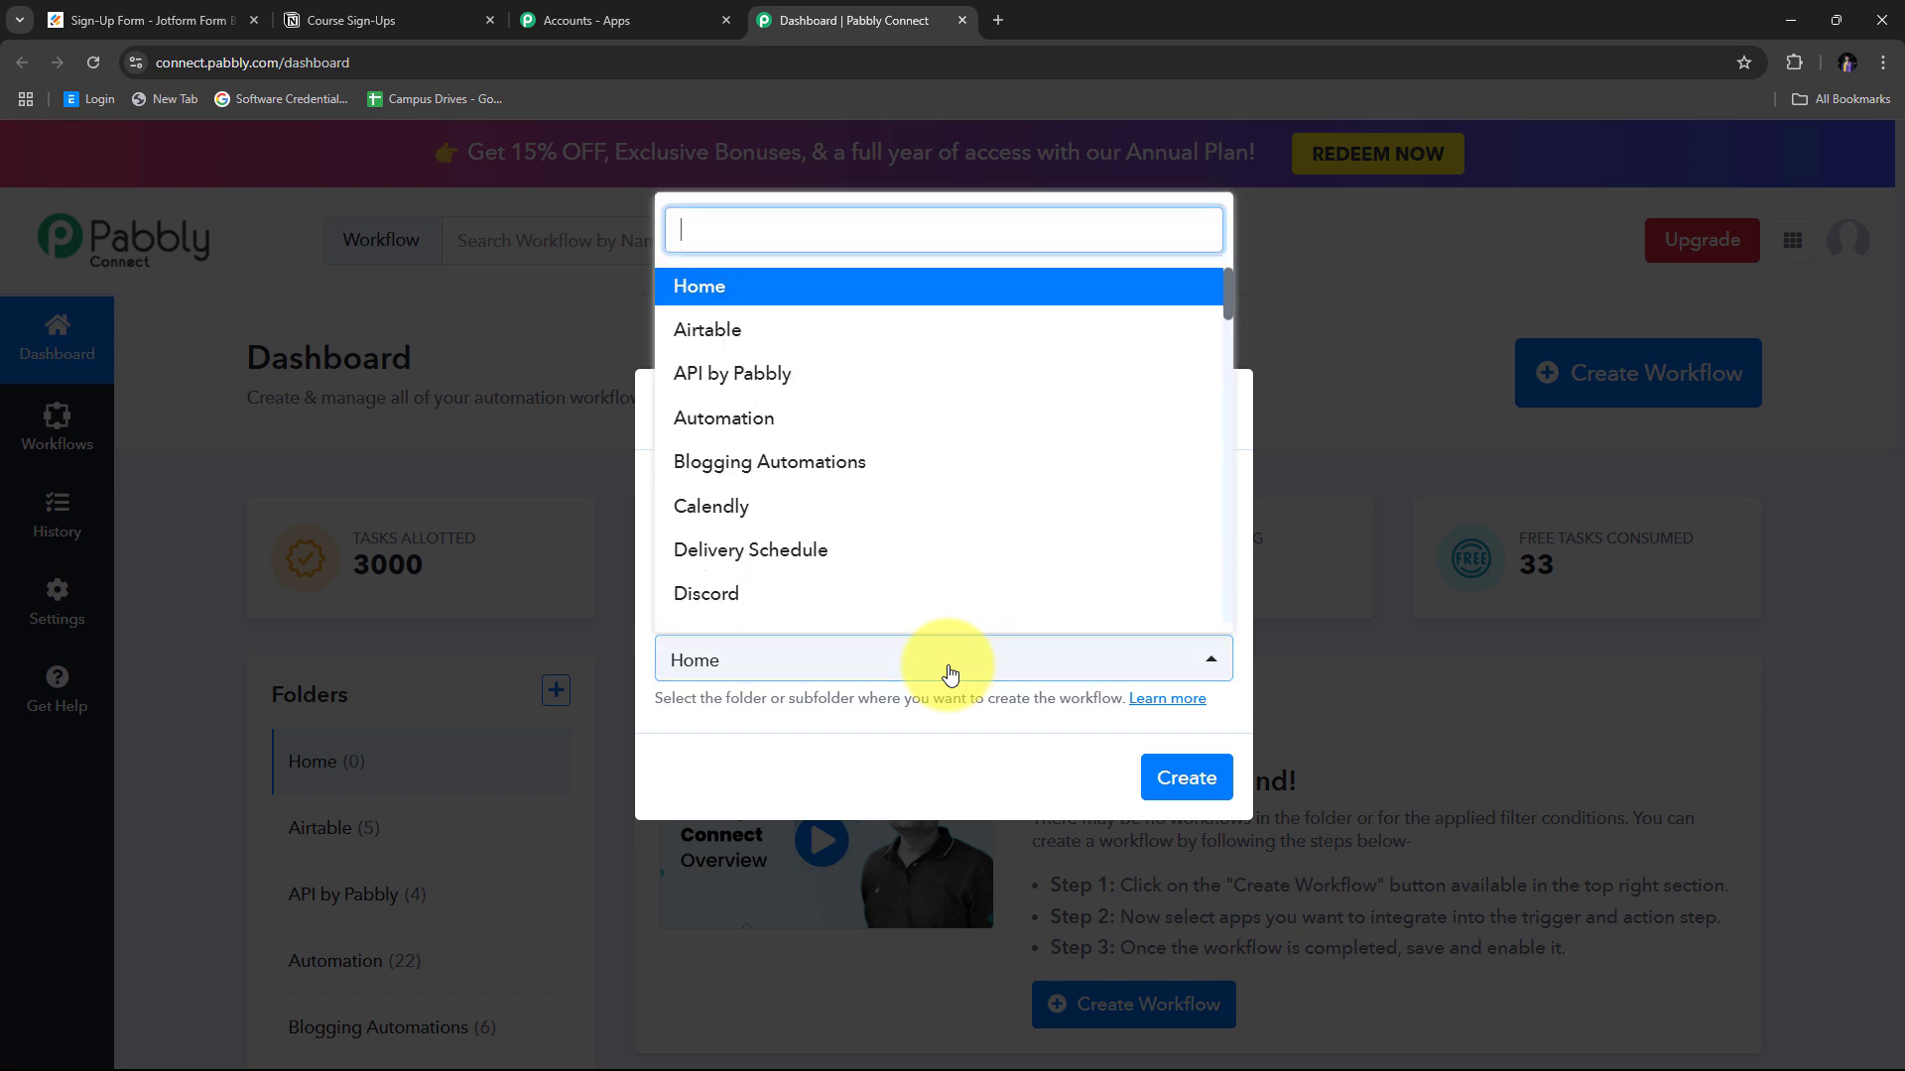
pyautogui.scroll(-1, 883, 383)
pyautogui.scroll(-5, 870, 384)
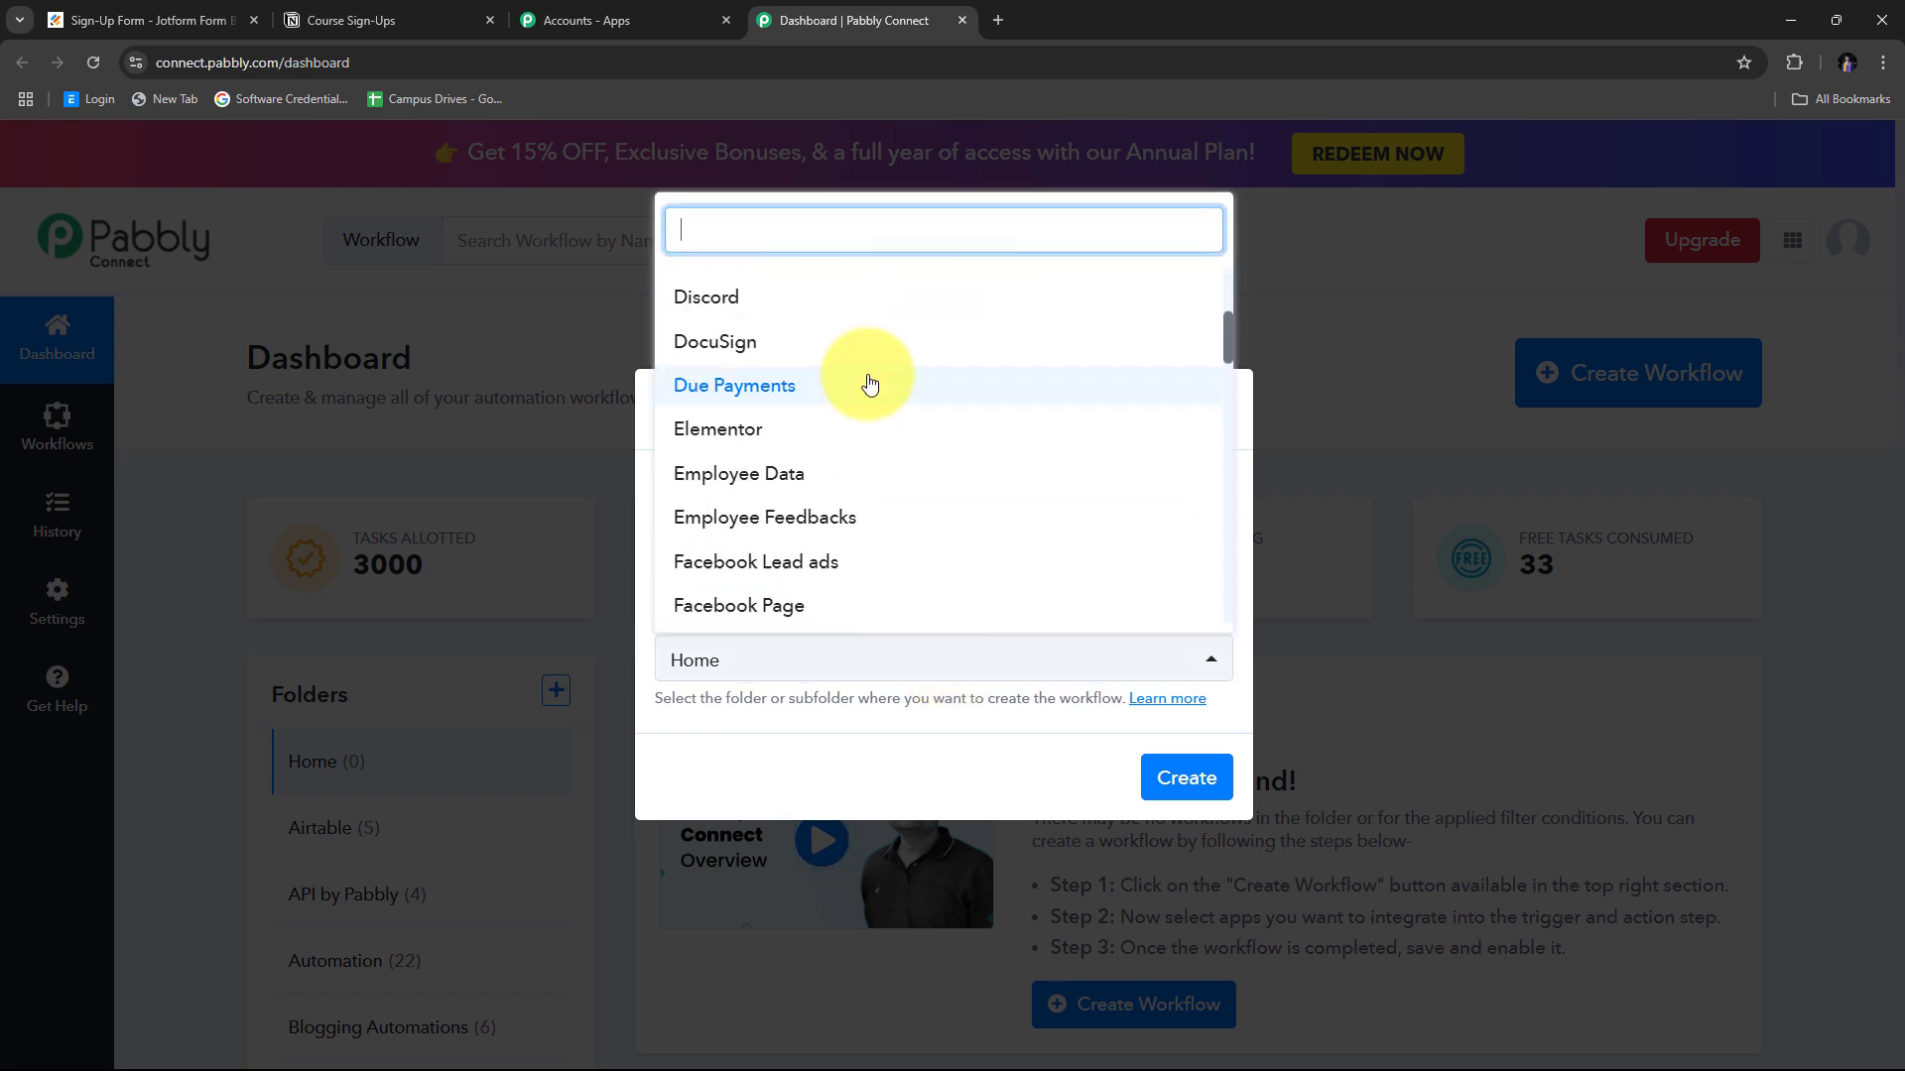
pyautogui.scroll(5, 870, 384)
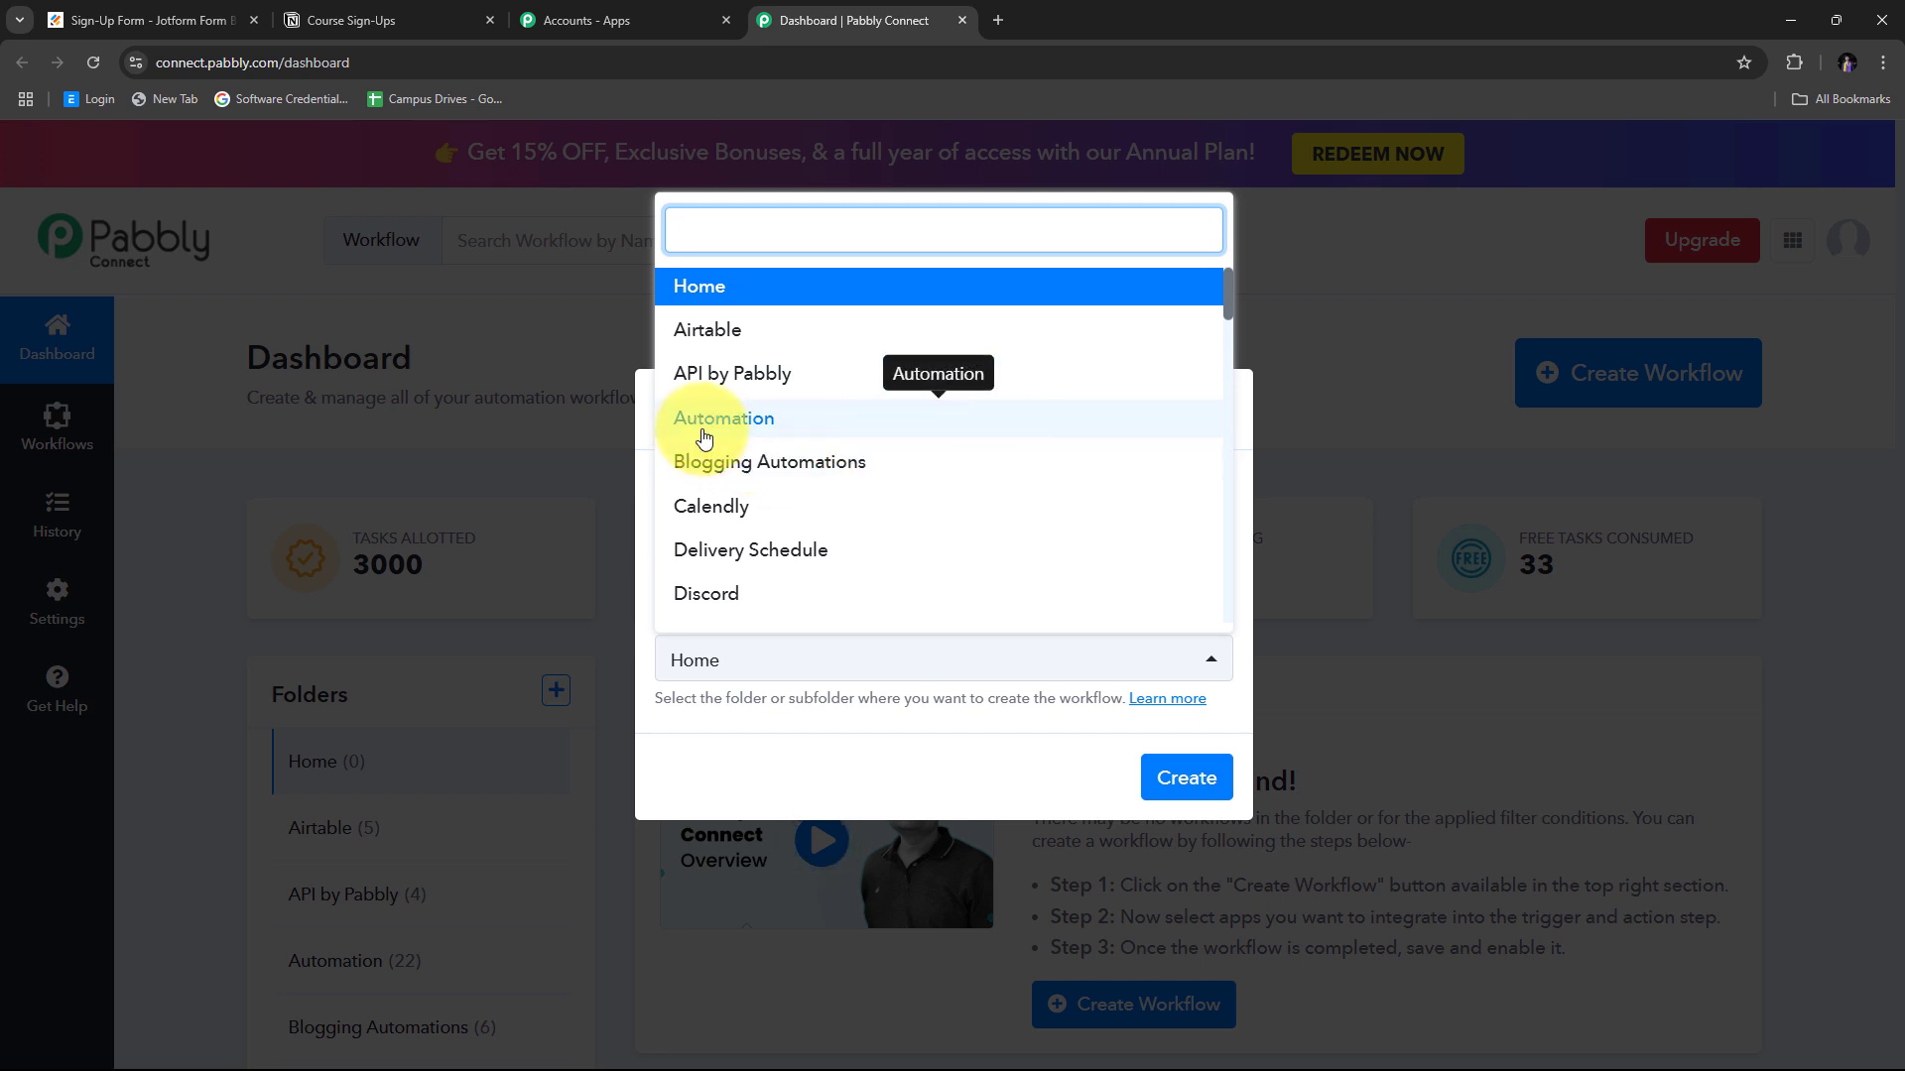
pyautogui.click(759, 418)
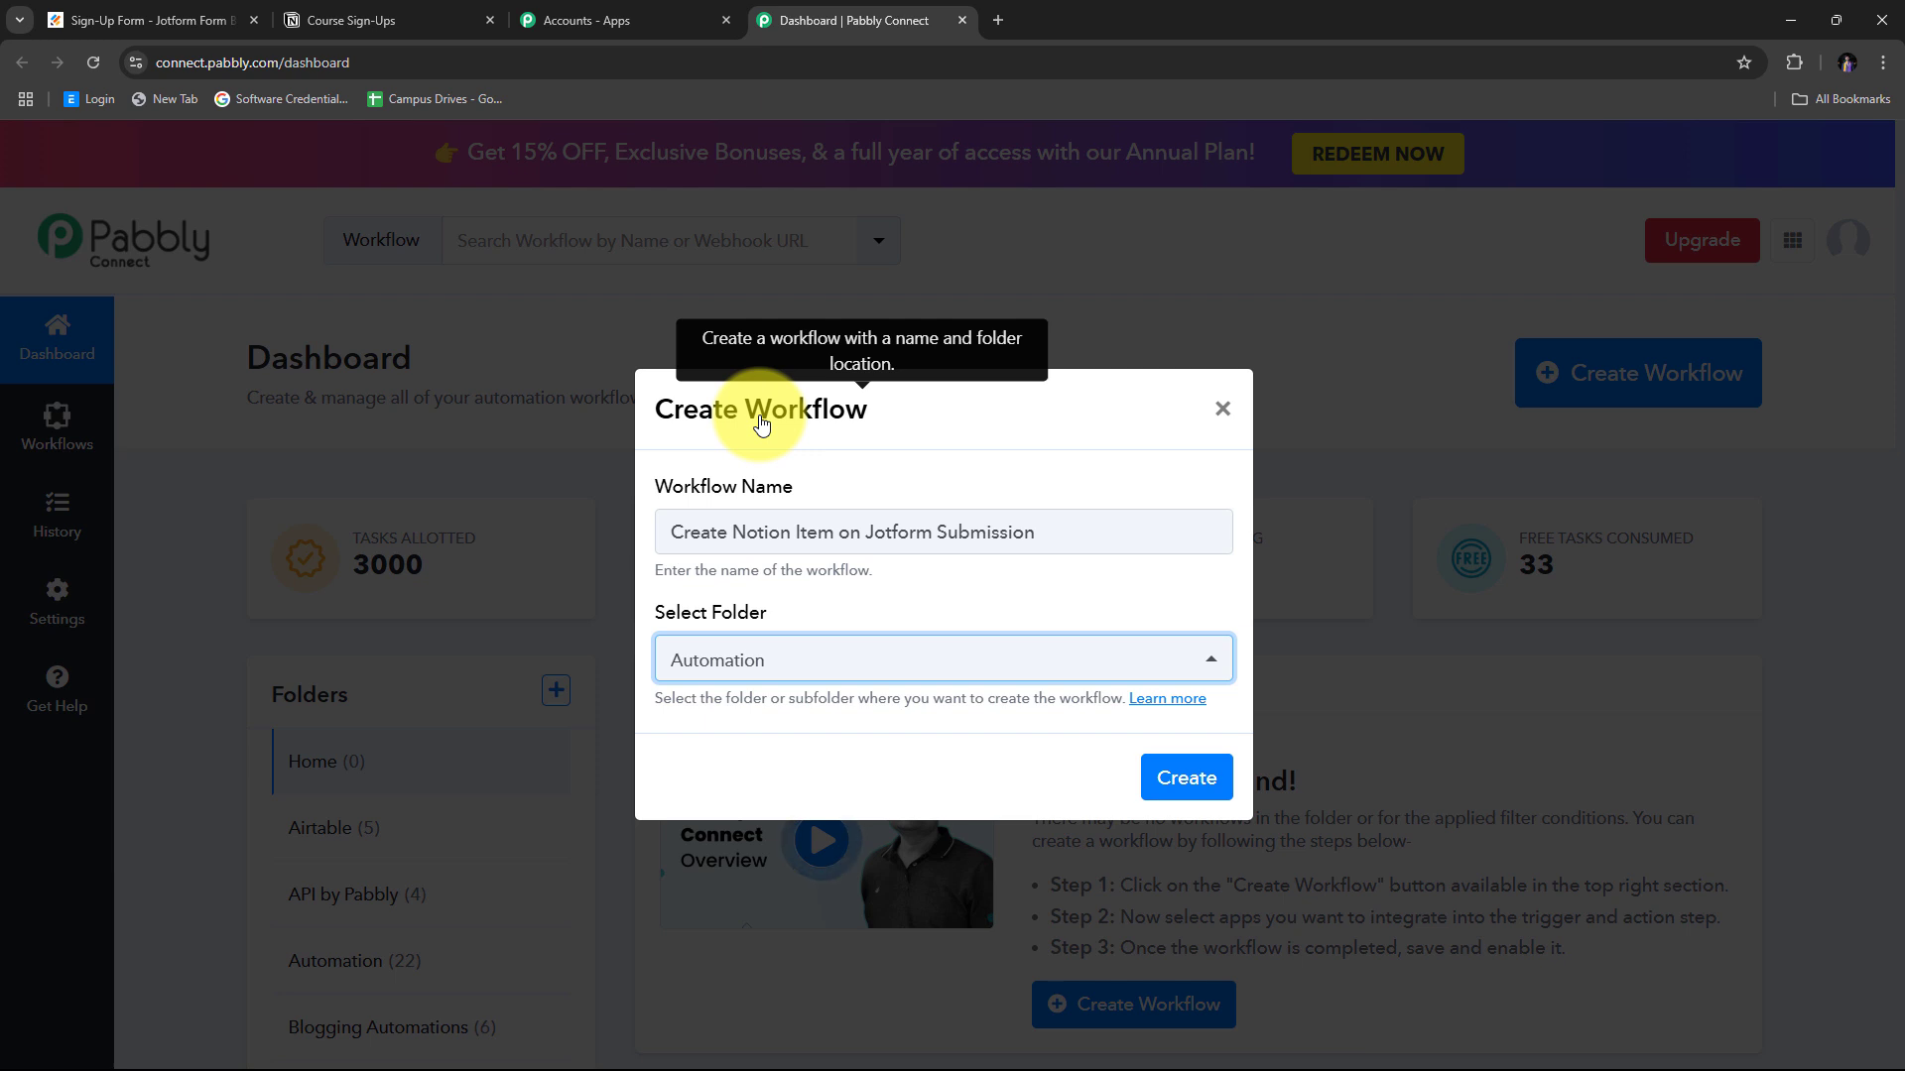
pyautogui.click(1182, 780)
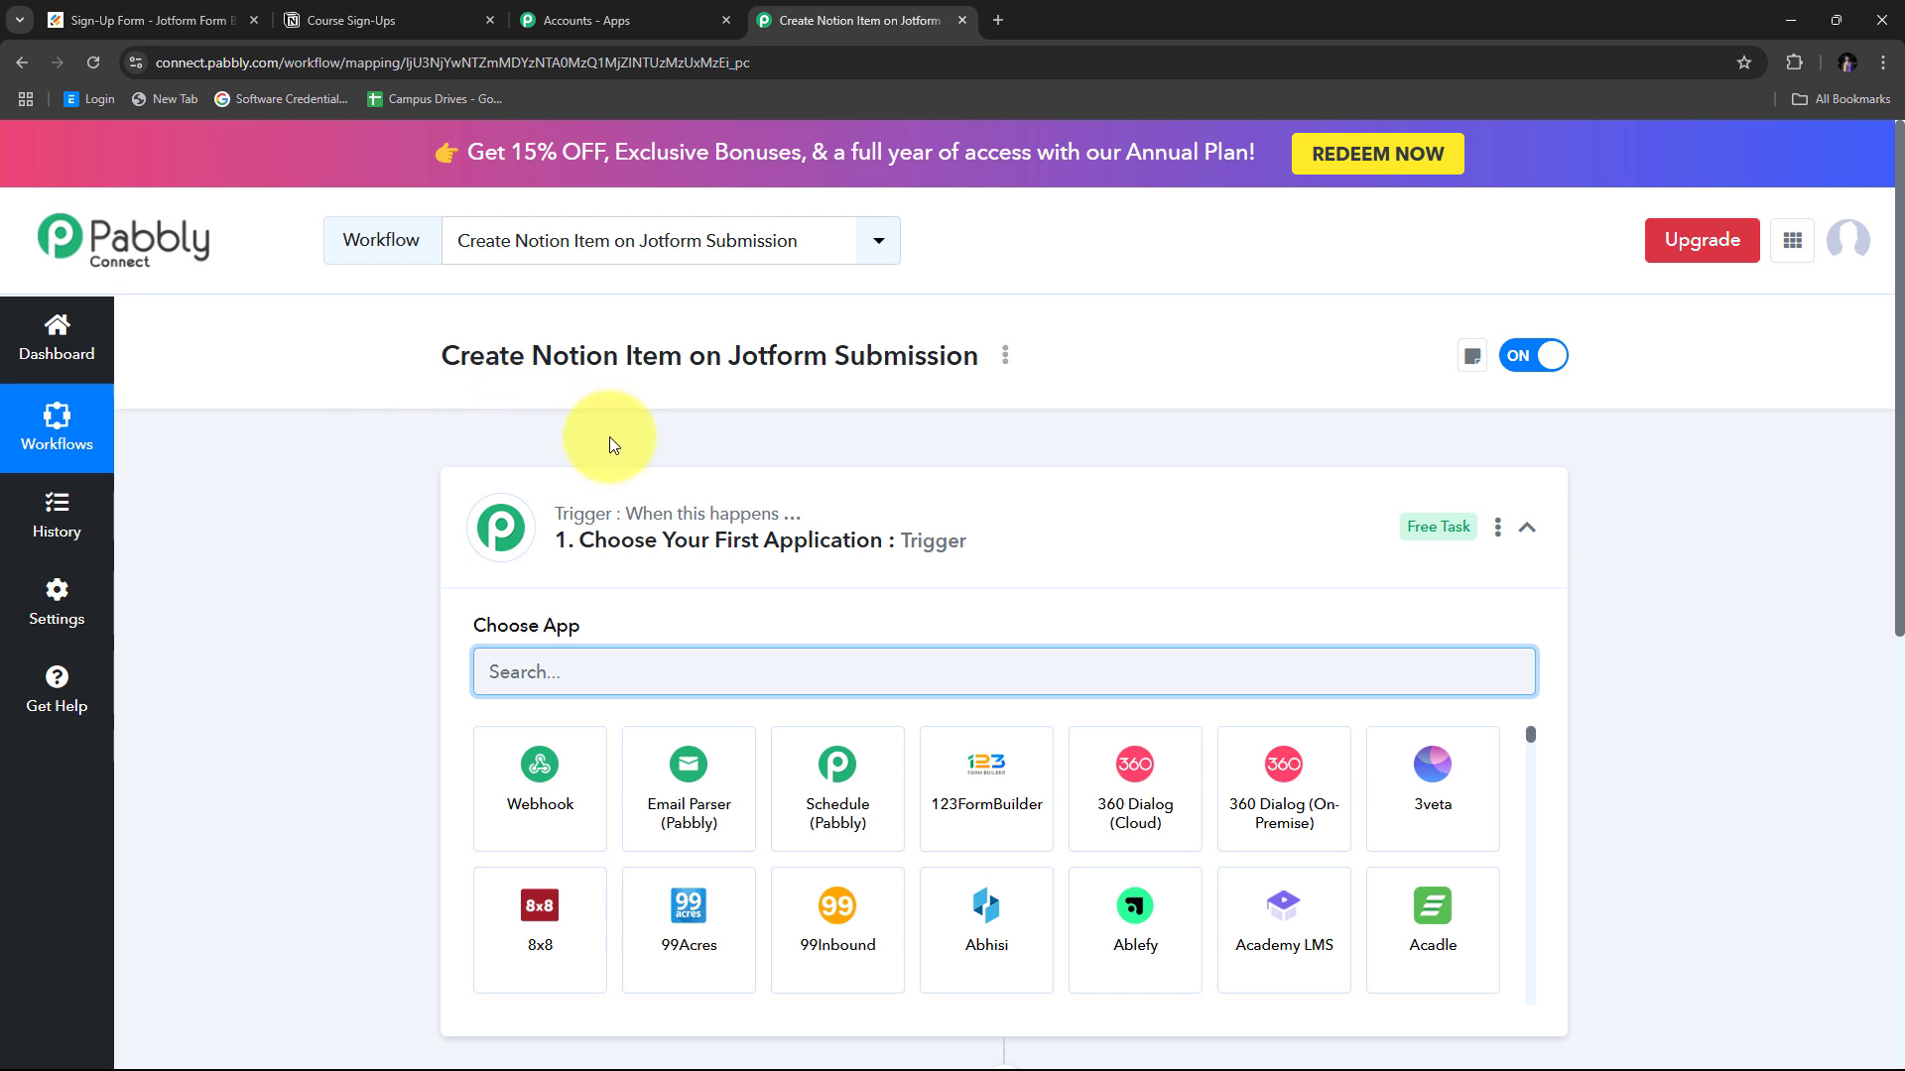
# Search the trigger's Choose App box for 'Jotfor' to narrow the list to Jotform.
pyautogui.scroll(-4, 326, 407)
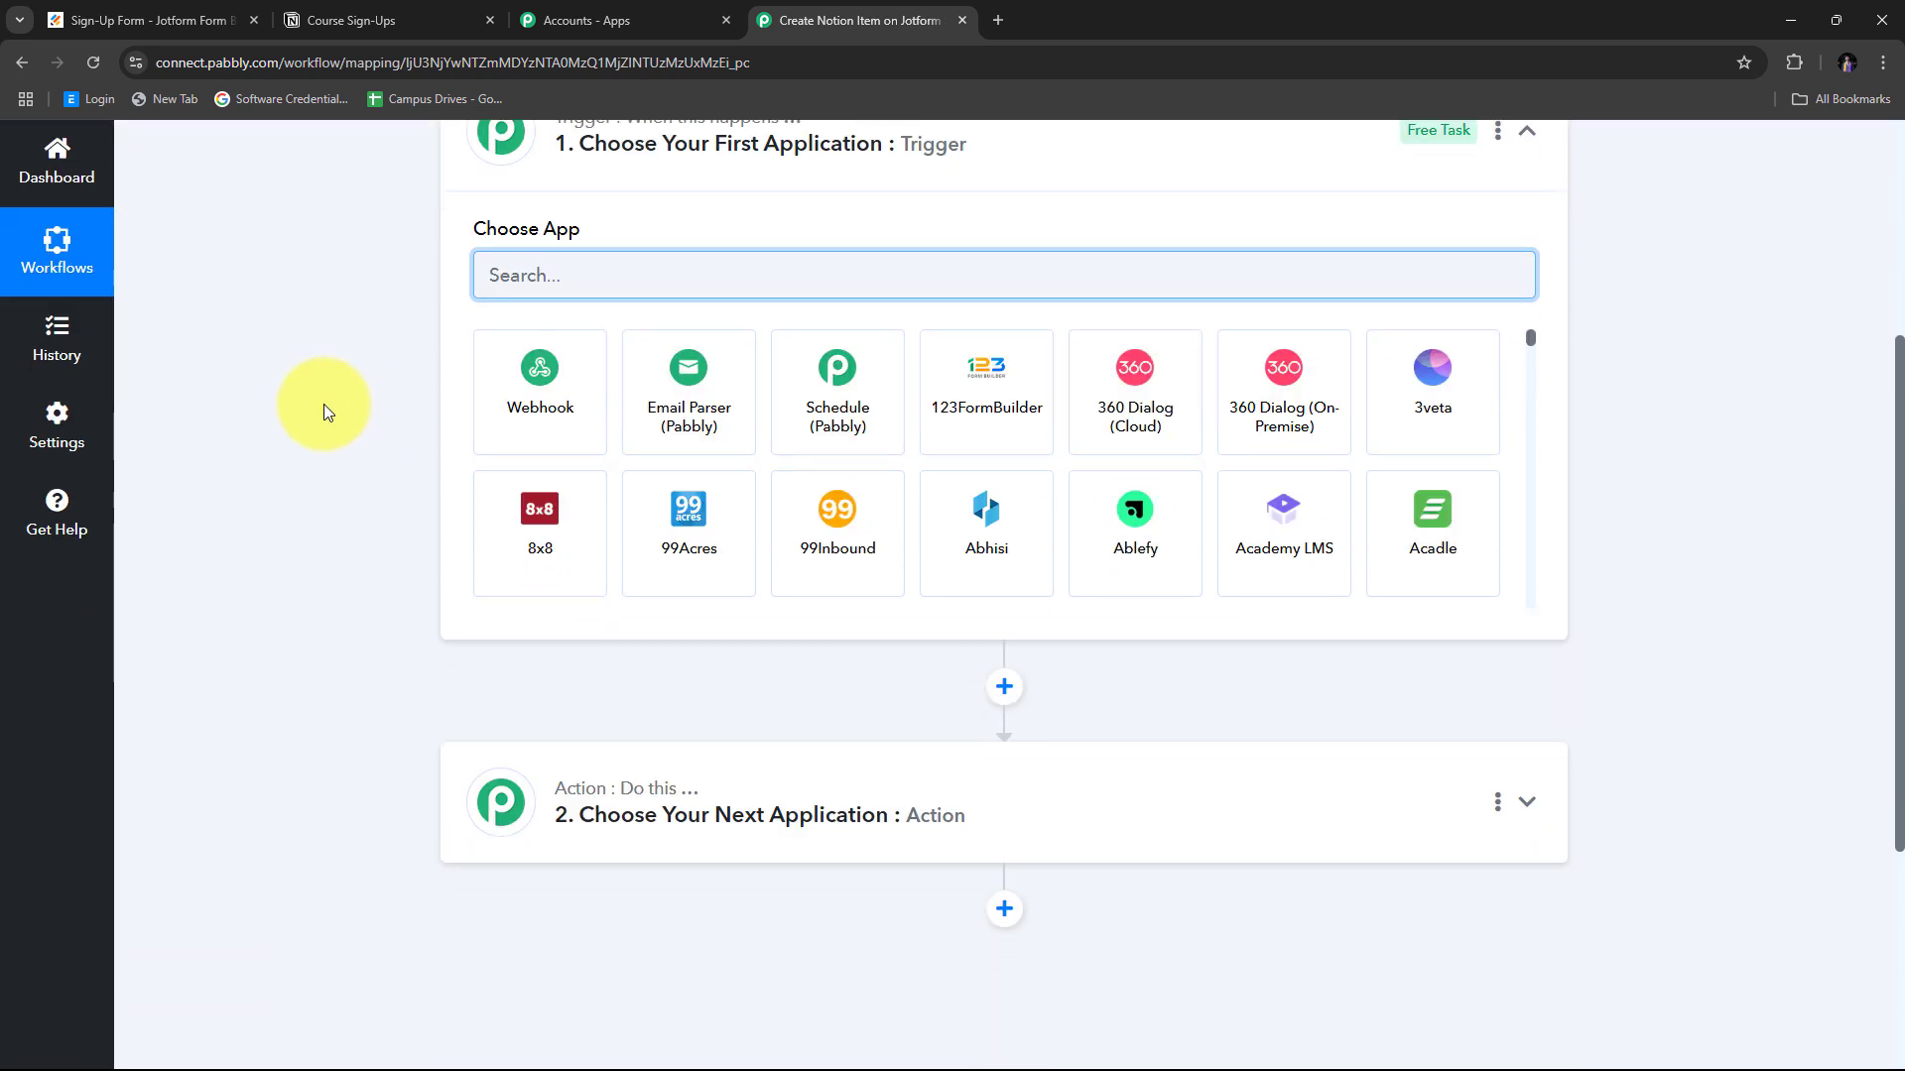
pyautogui.scroll(2, 323, 403)
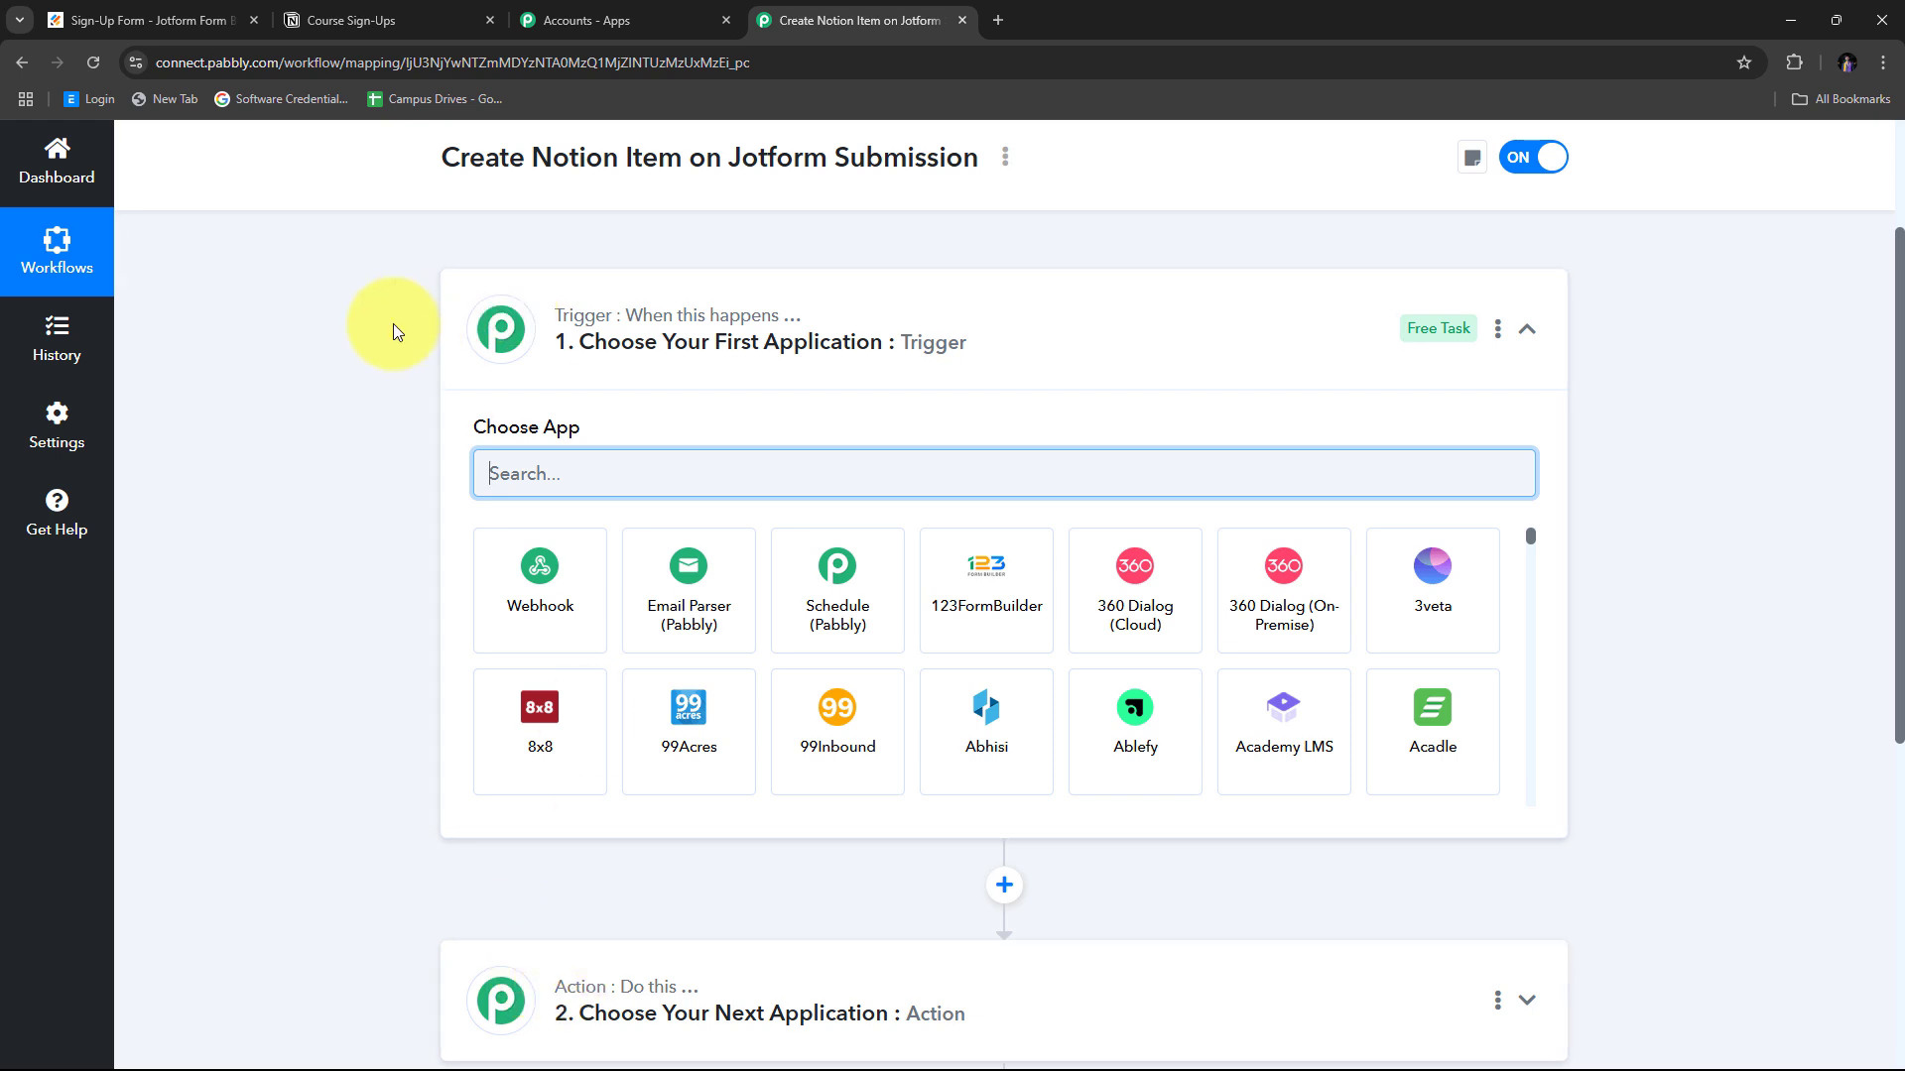
pyautogui.scroll(-1, 393, 324)
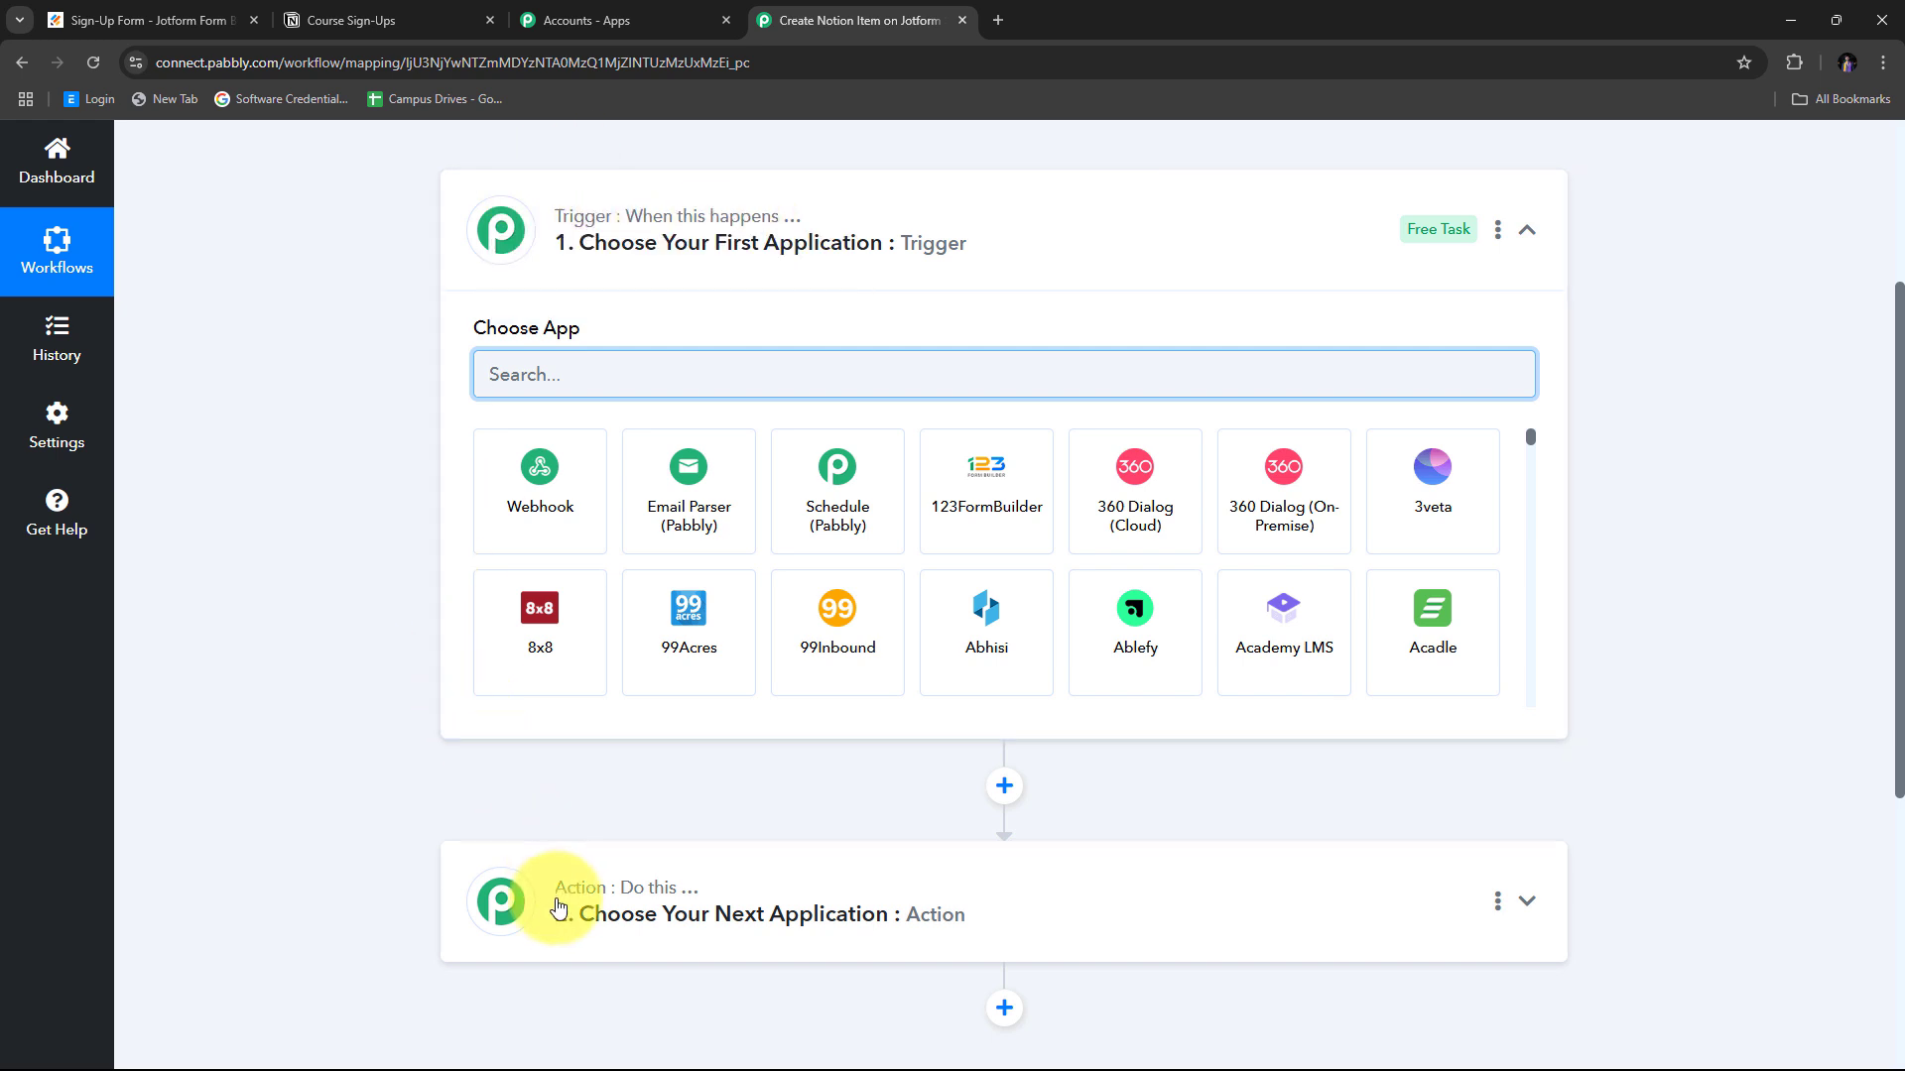
pyautogui.moveTo(572, 234)
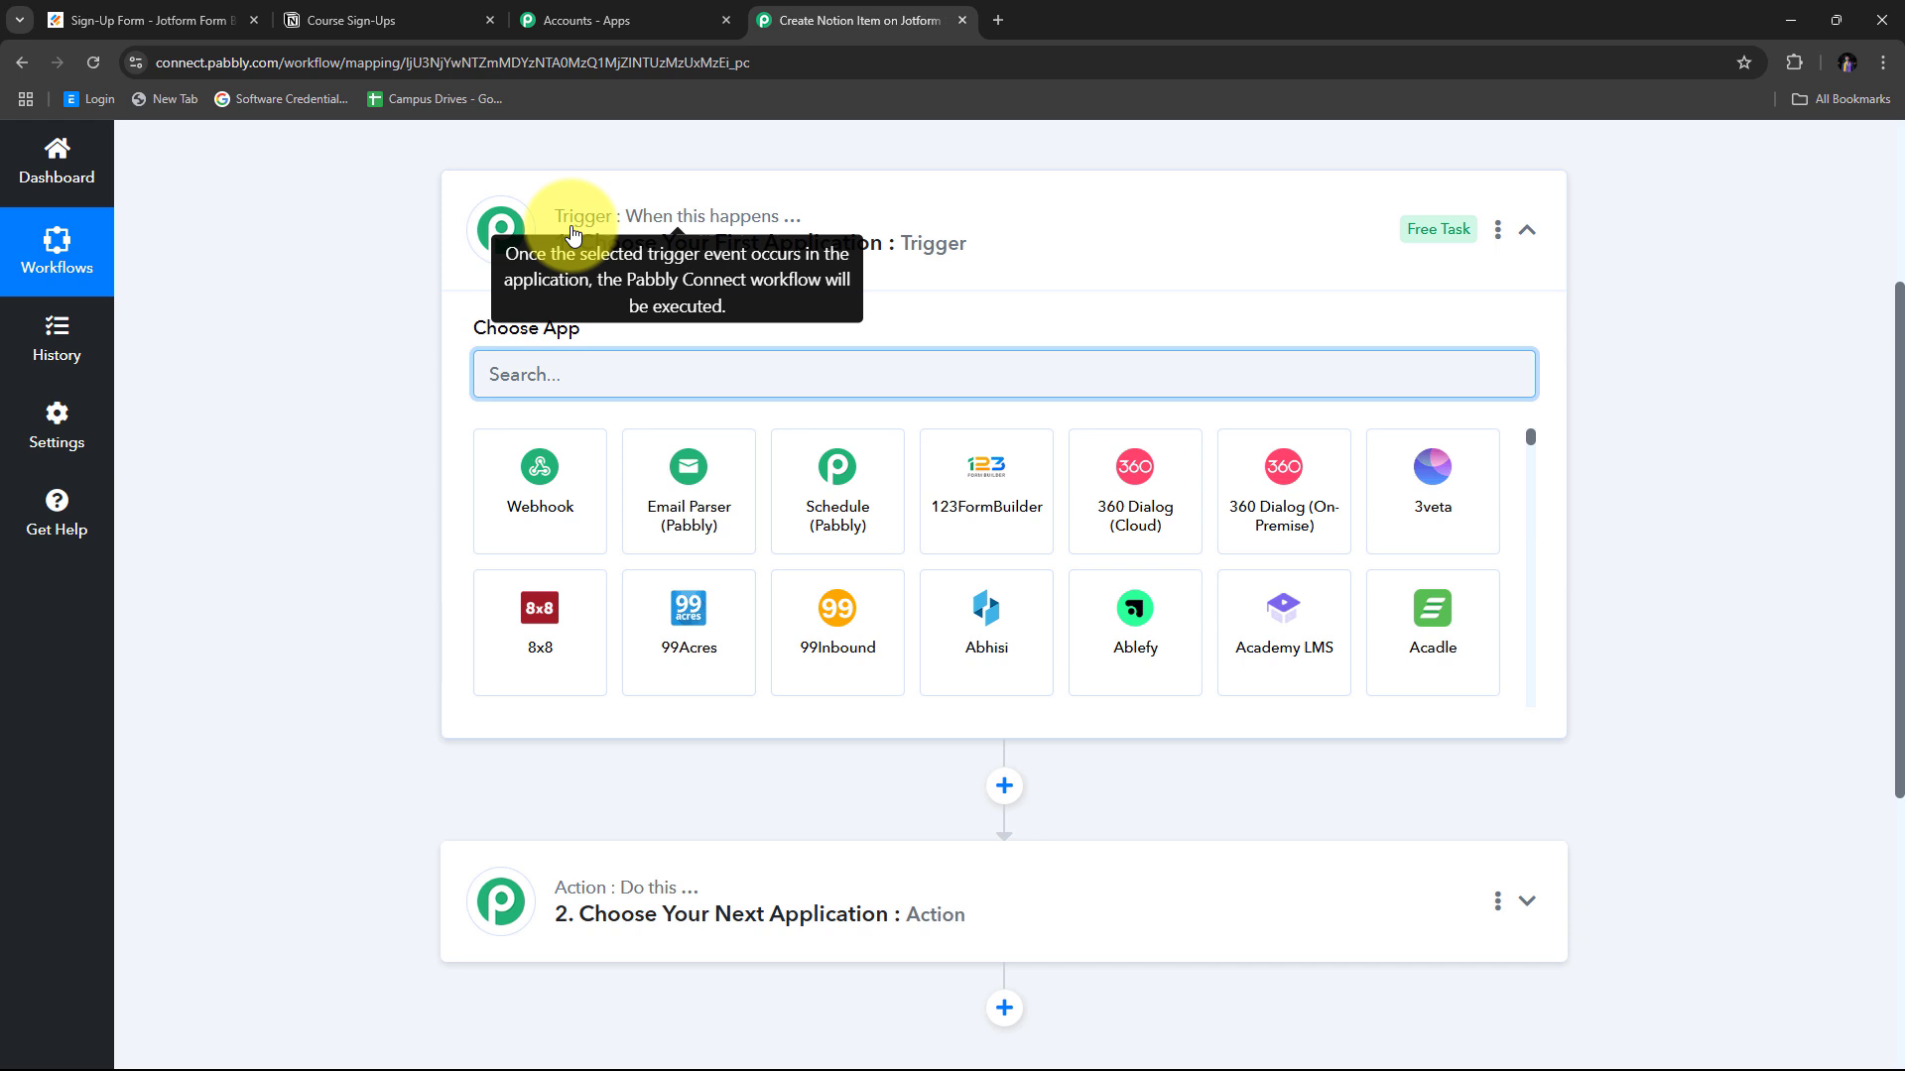
pyautogui.moveTo(570, 893)
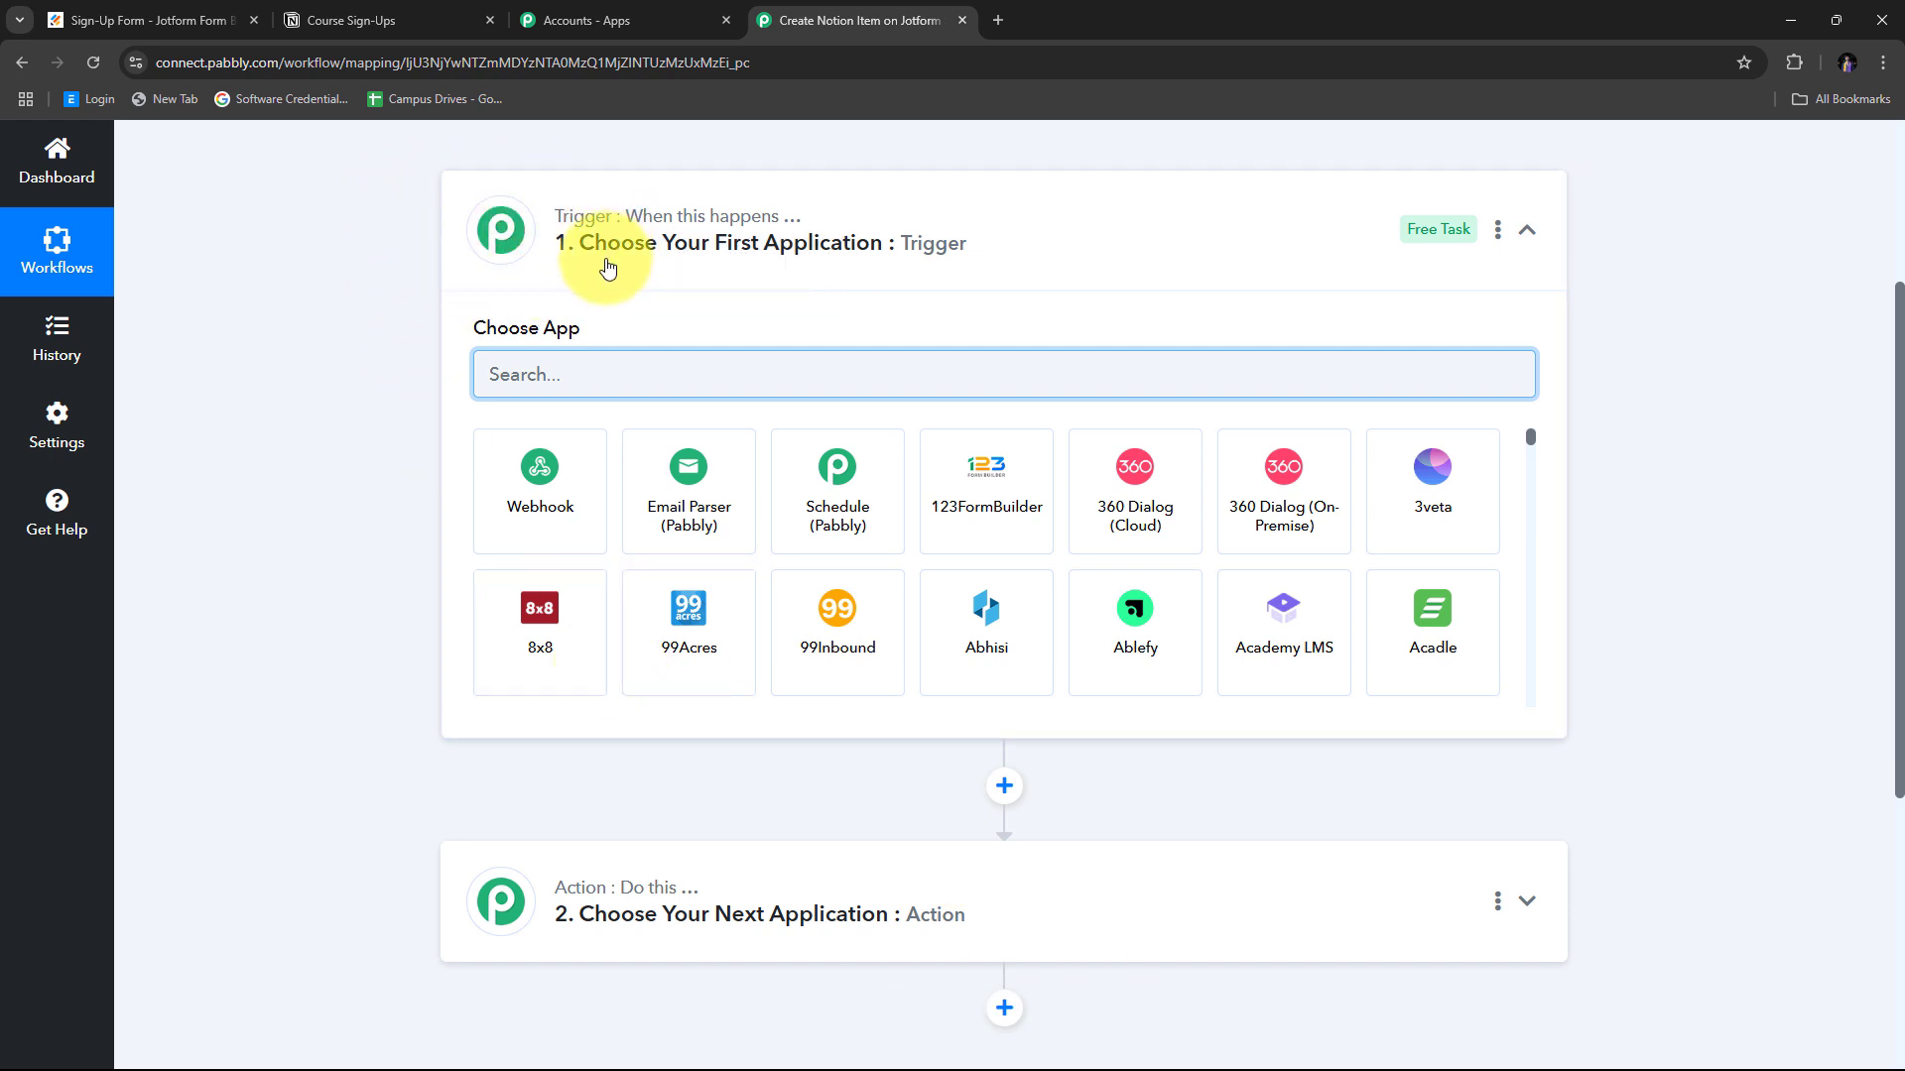
pyautogui.click(530, 385)
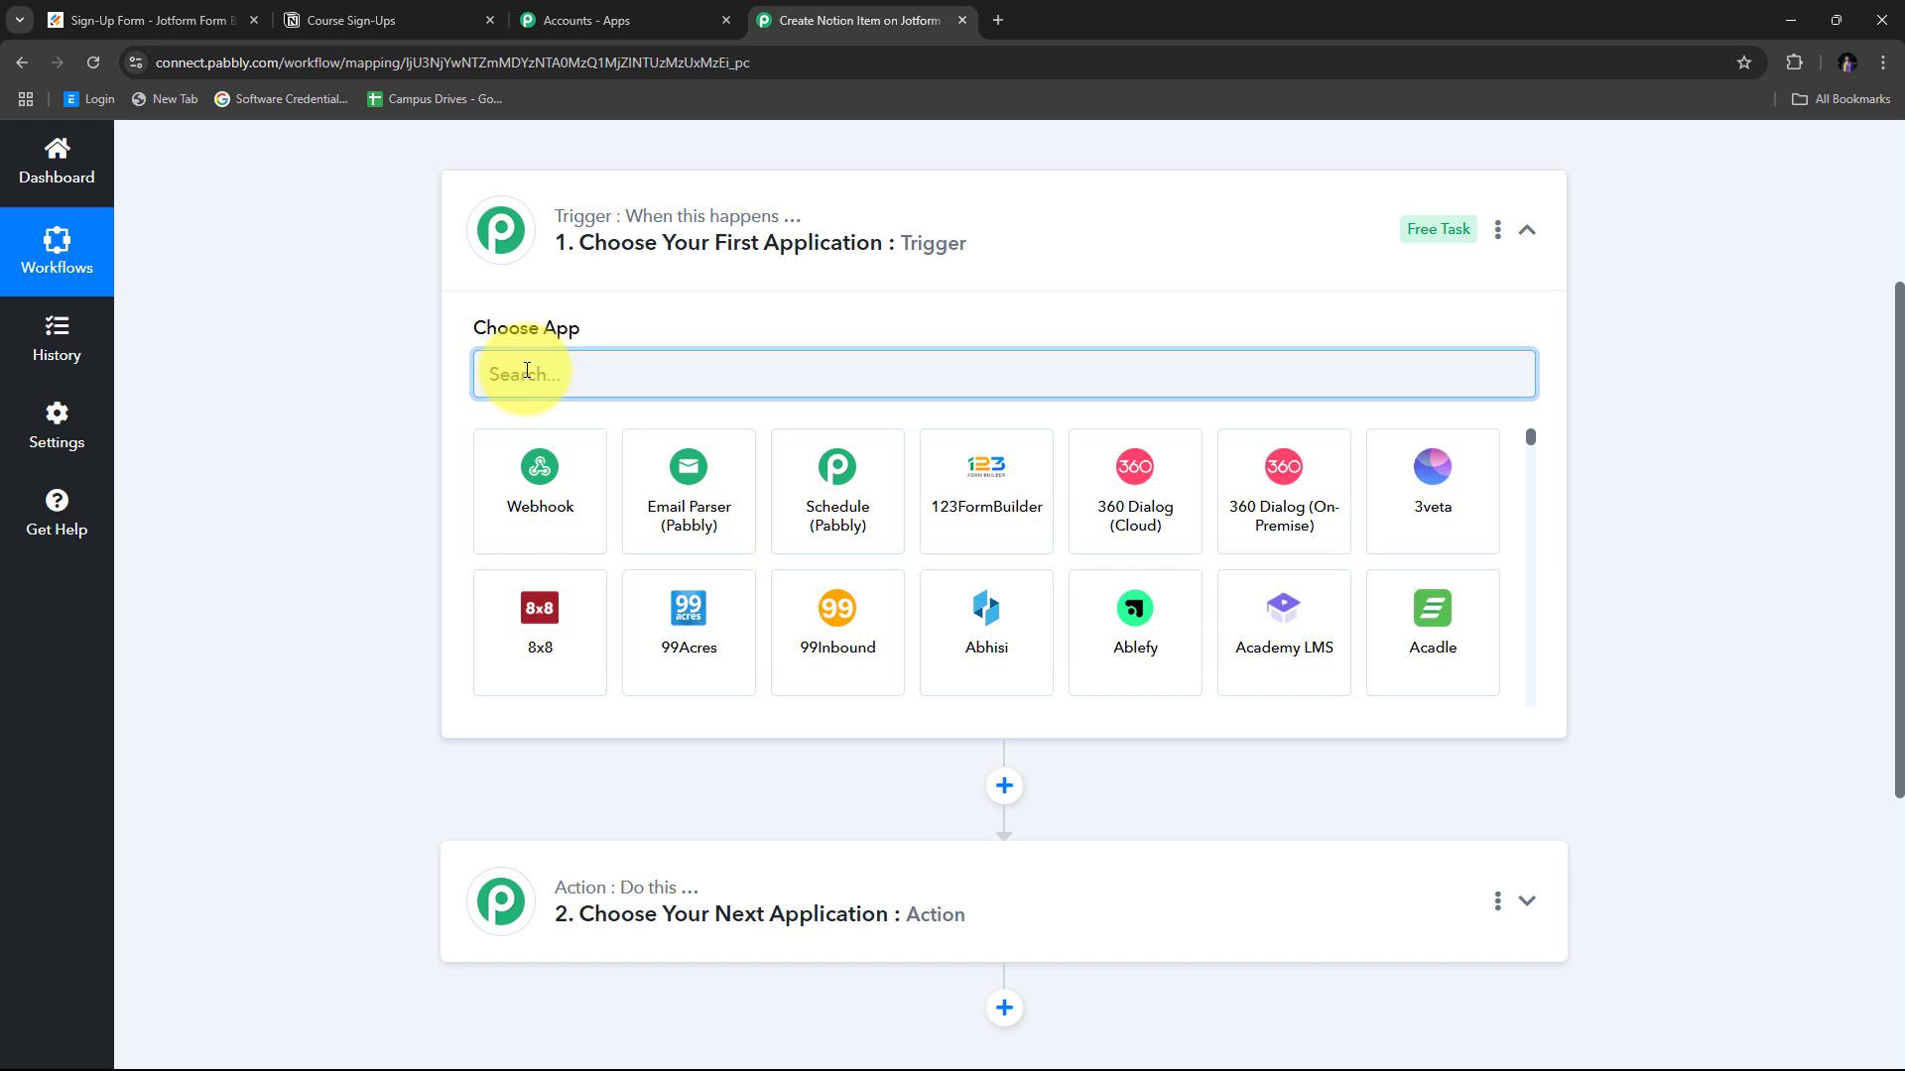
pyautogui.write('Jotform')
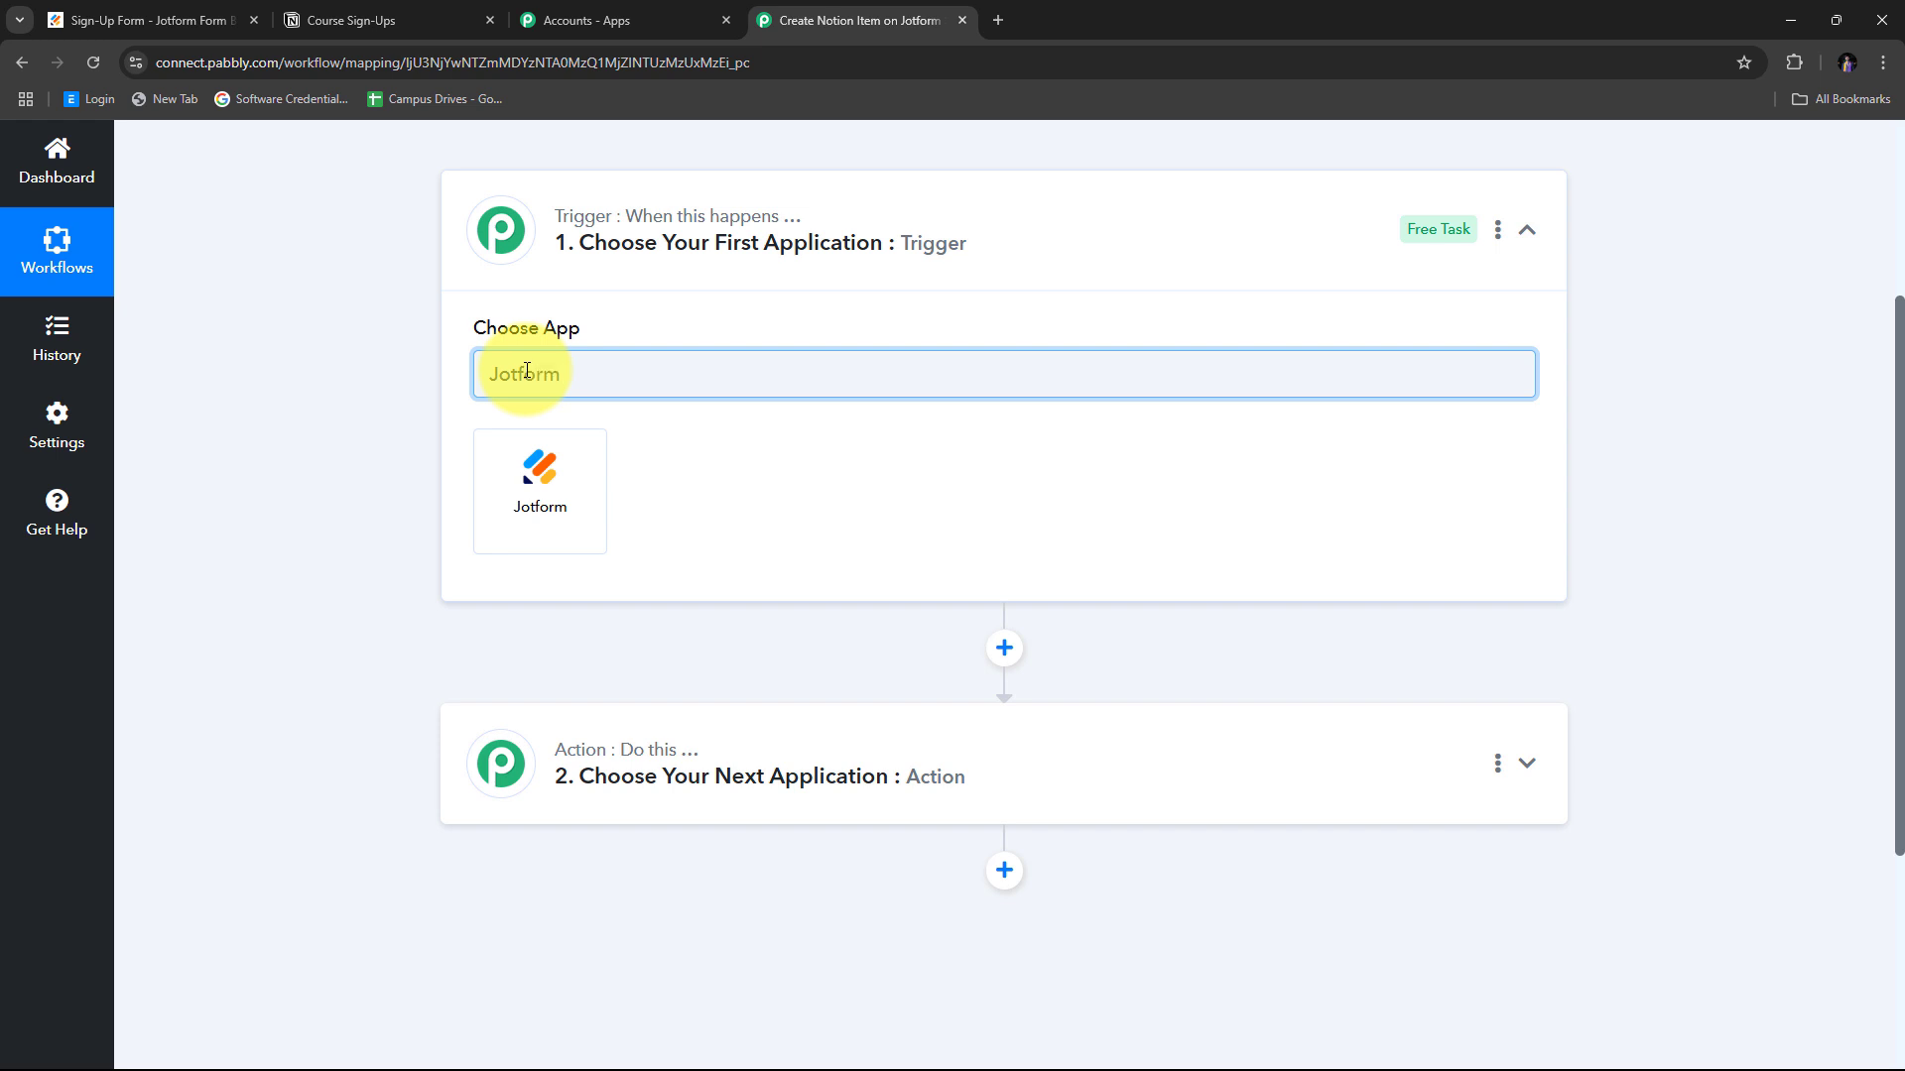
# Set the trigger to Jotform with the New Response event.
pyautogui.click(545, 488)
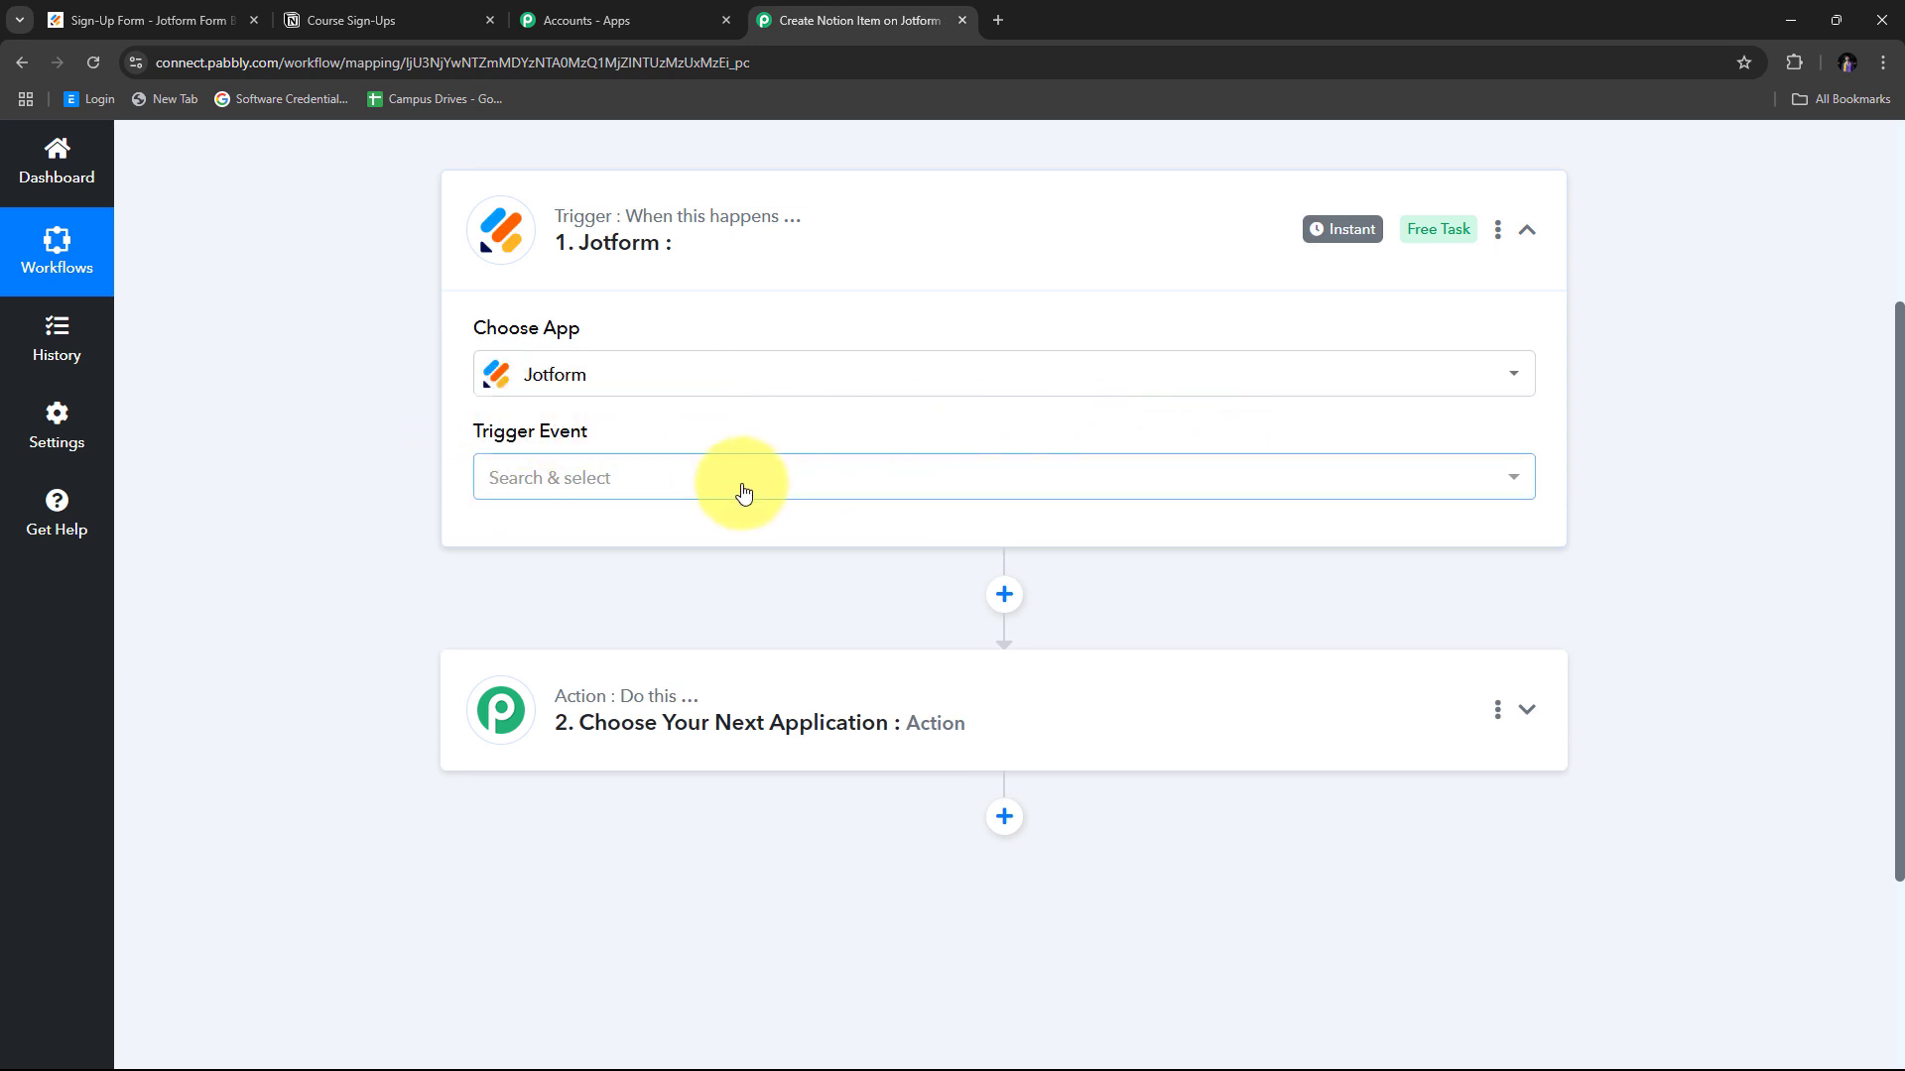
pyautogui.click(631, 481)
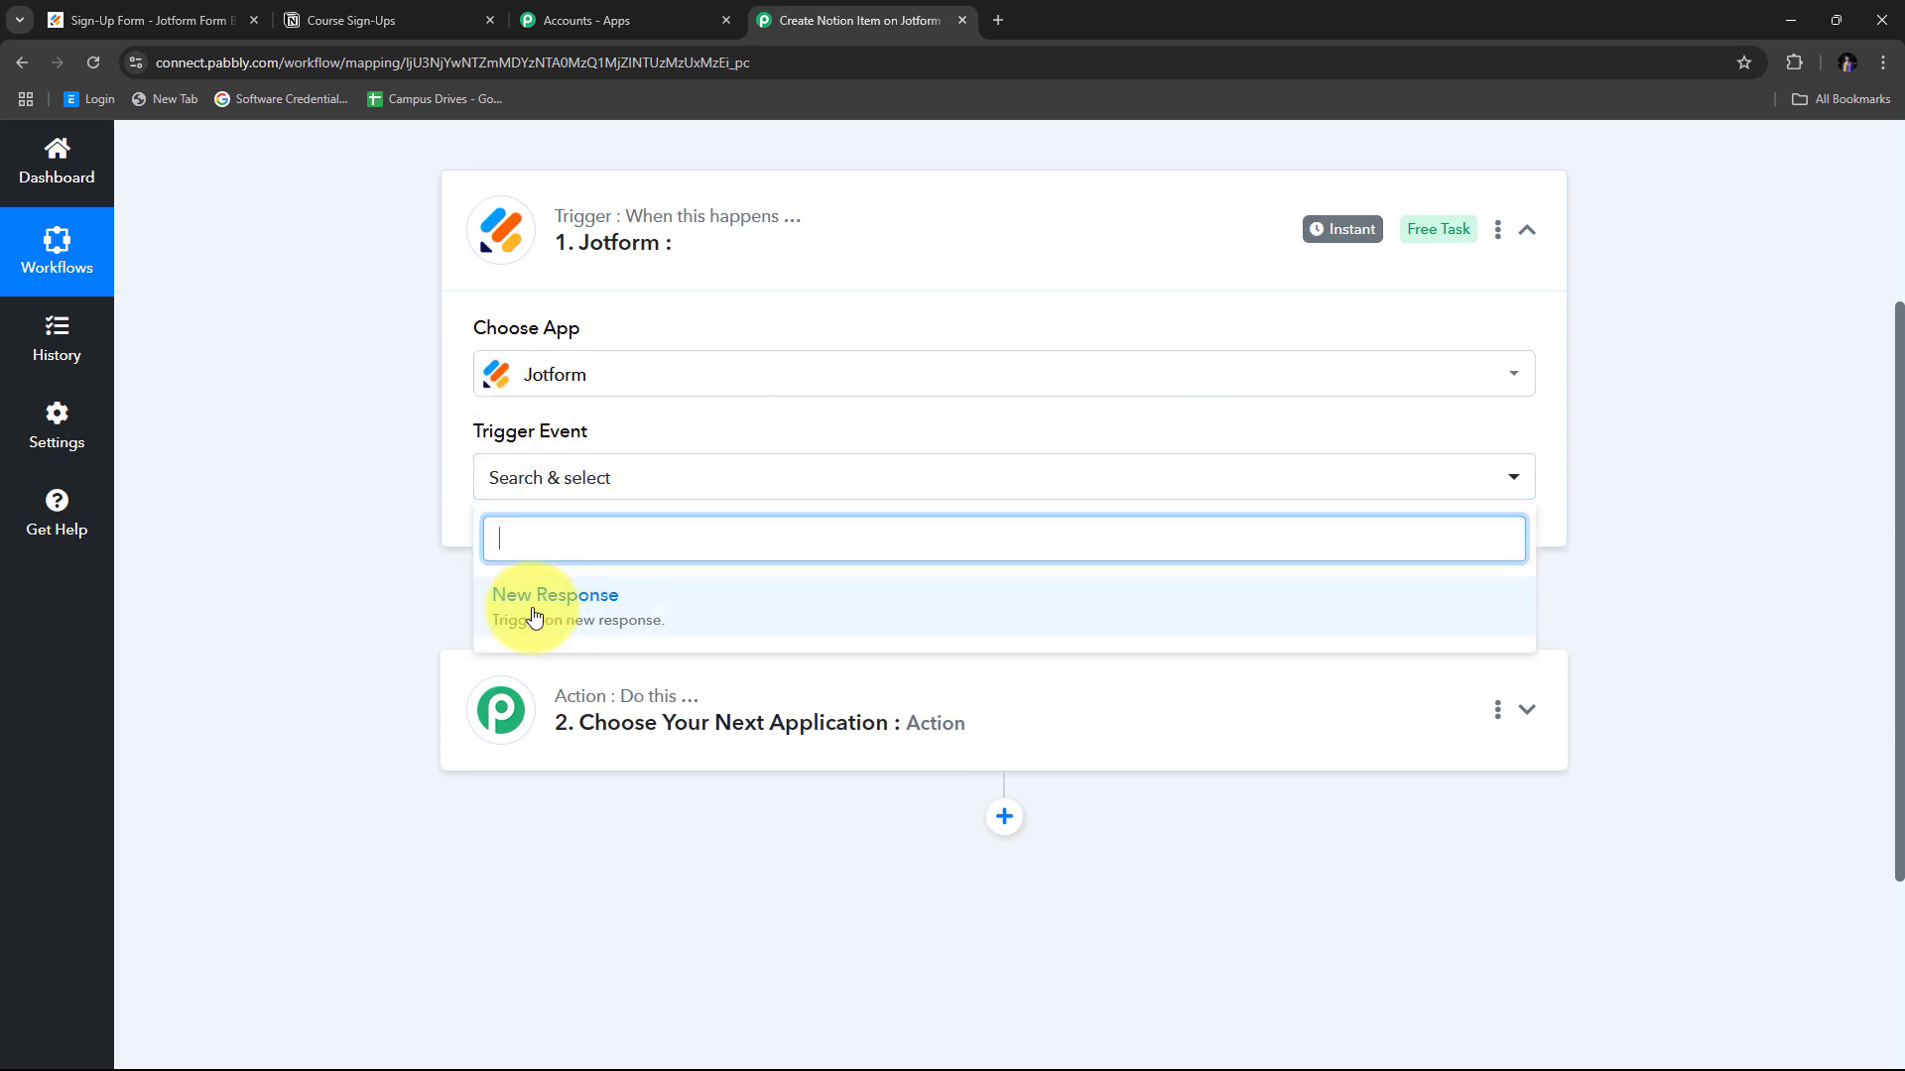
pyautogui.click(663, 614)
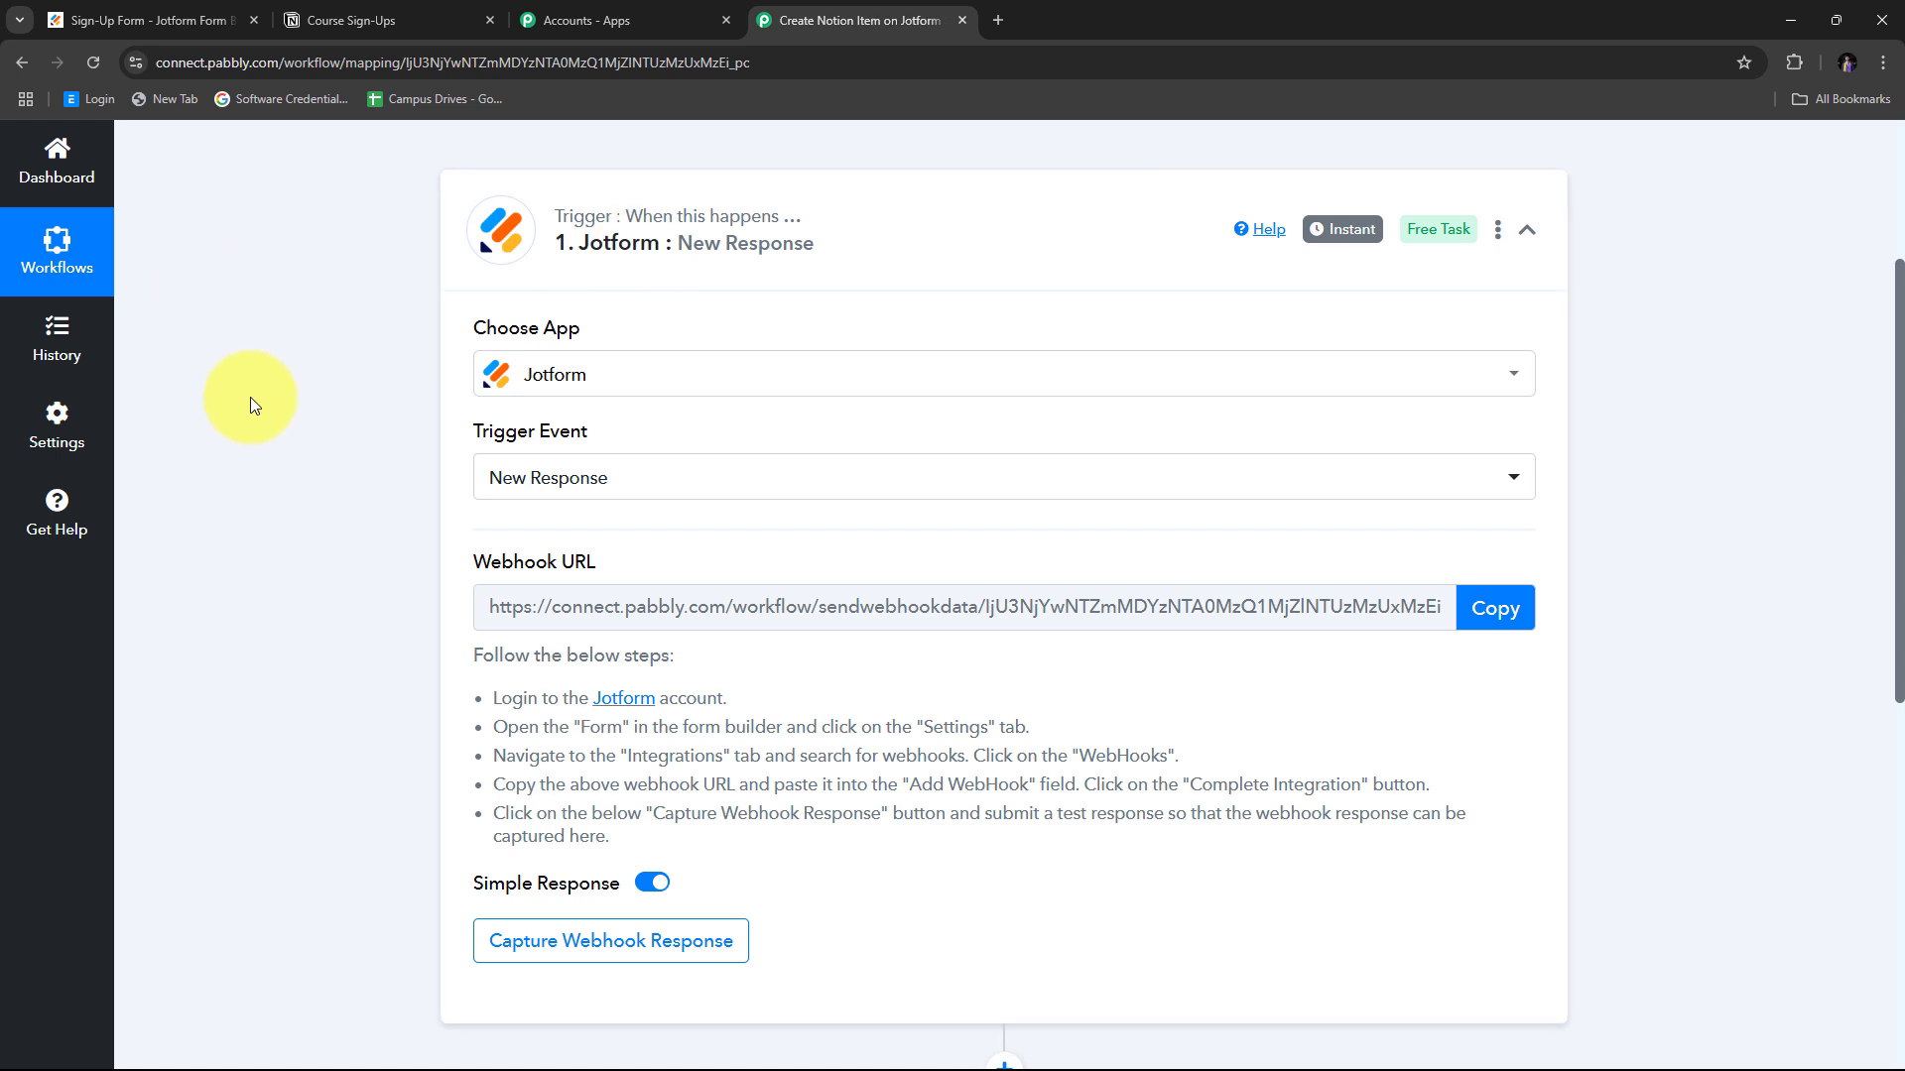
# Review the webhook setup instructions and copy the Jotform trigger's webhook URL.
pyautogui.scroll(-1, 402, 484)
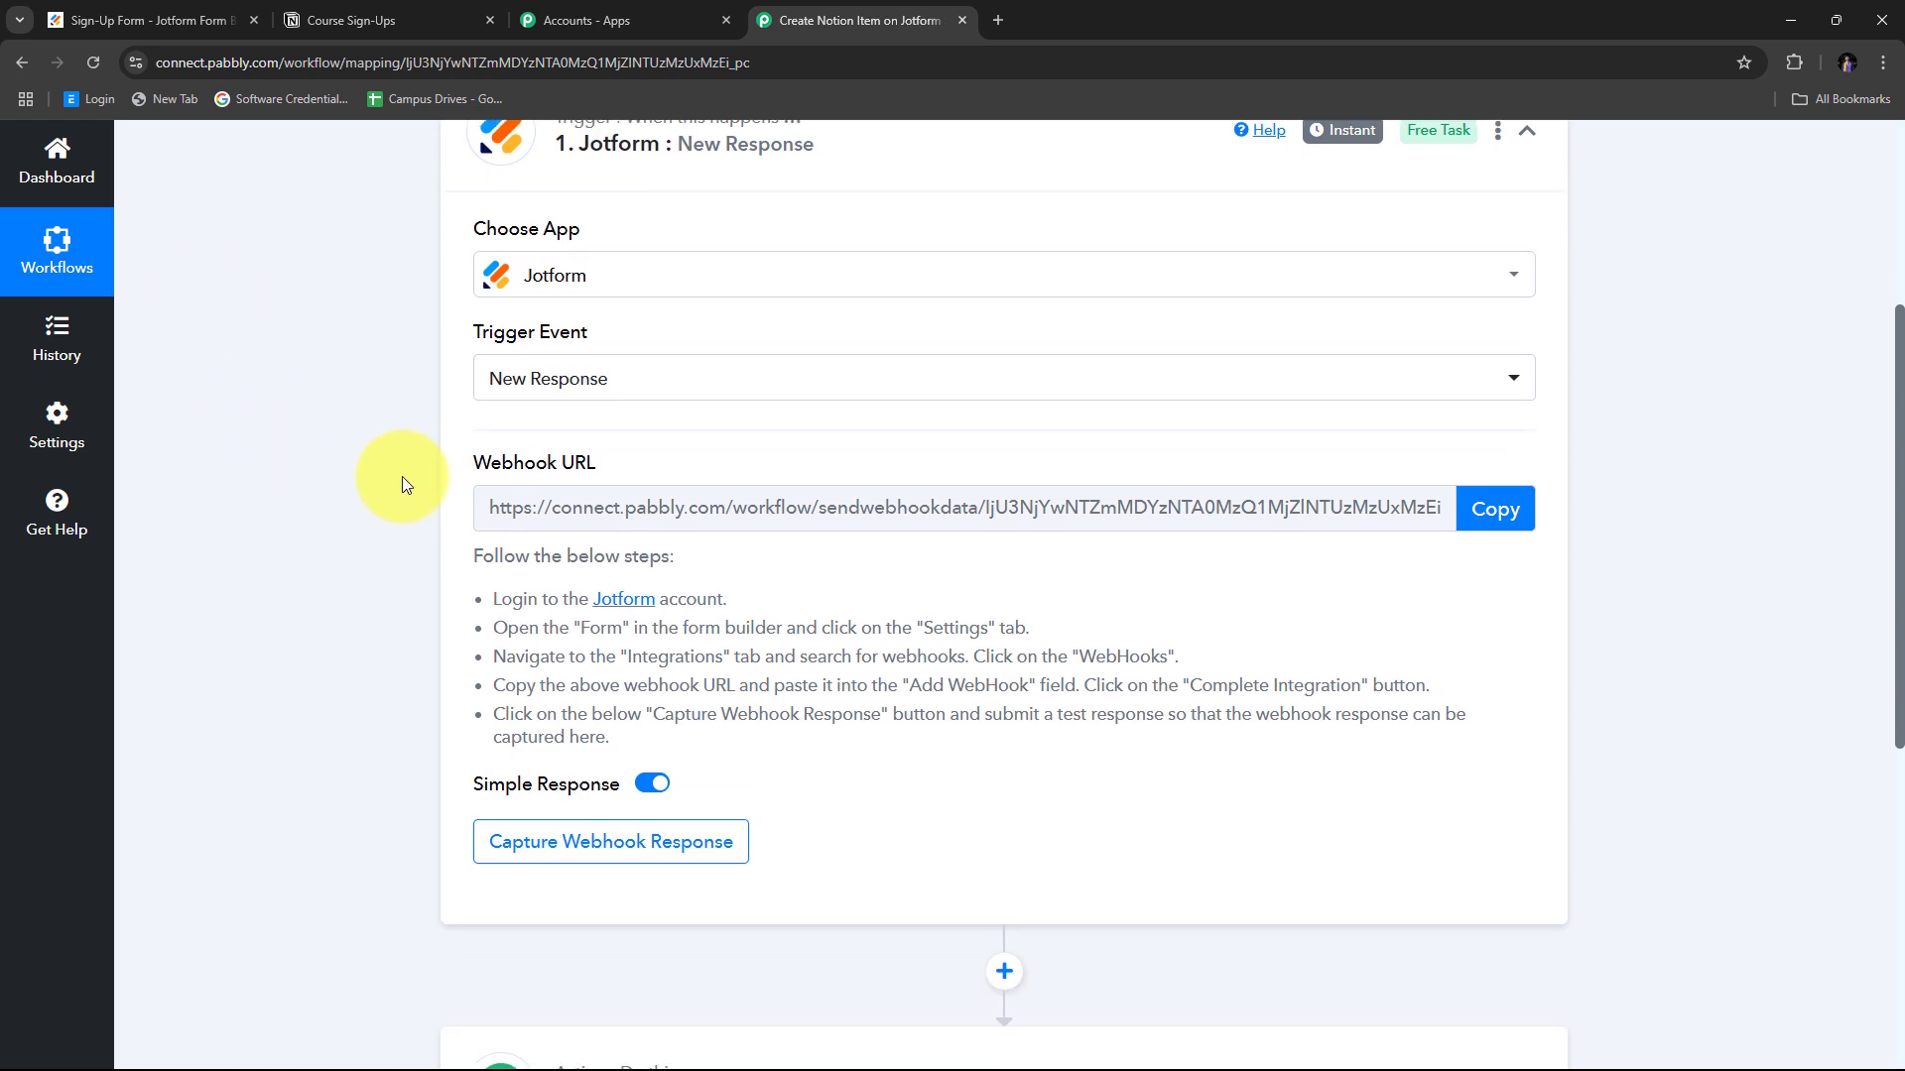
pyautogui.moveTo(452, 464); pyautogui.dragTo(625, 464)
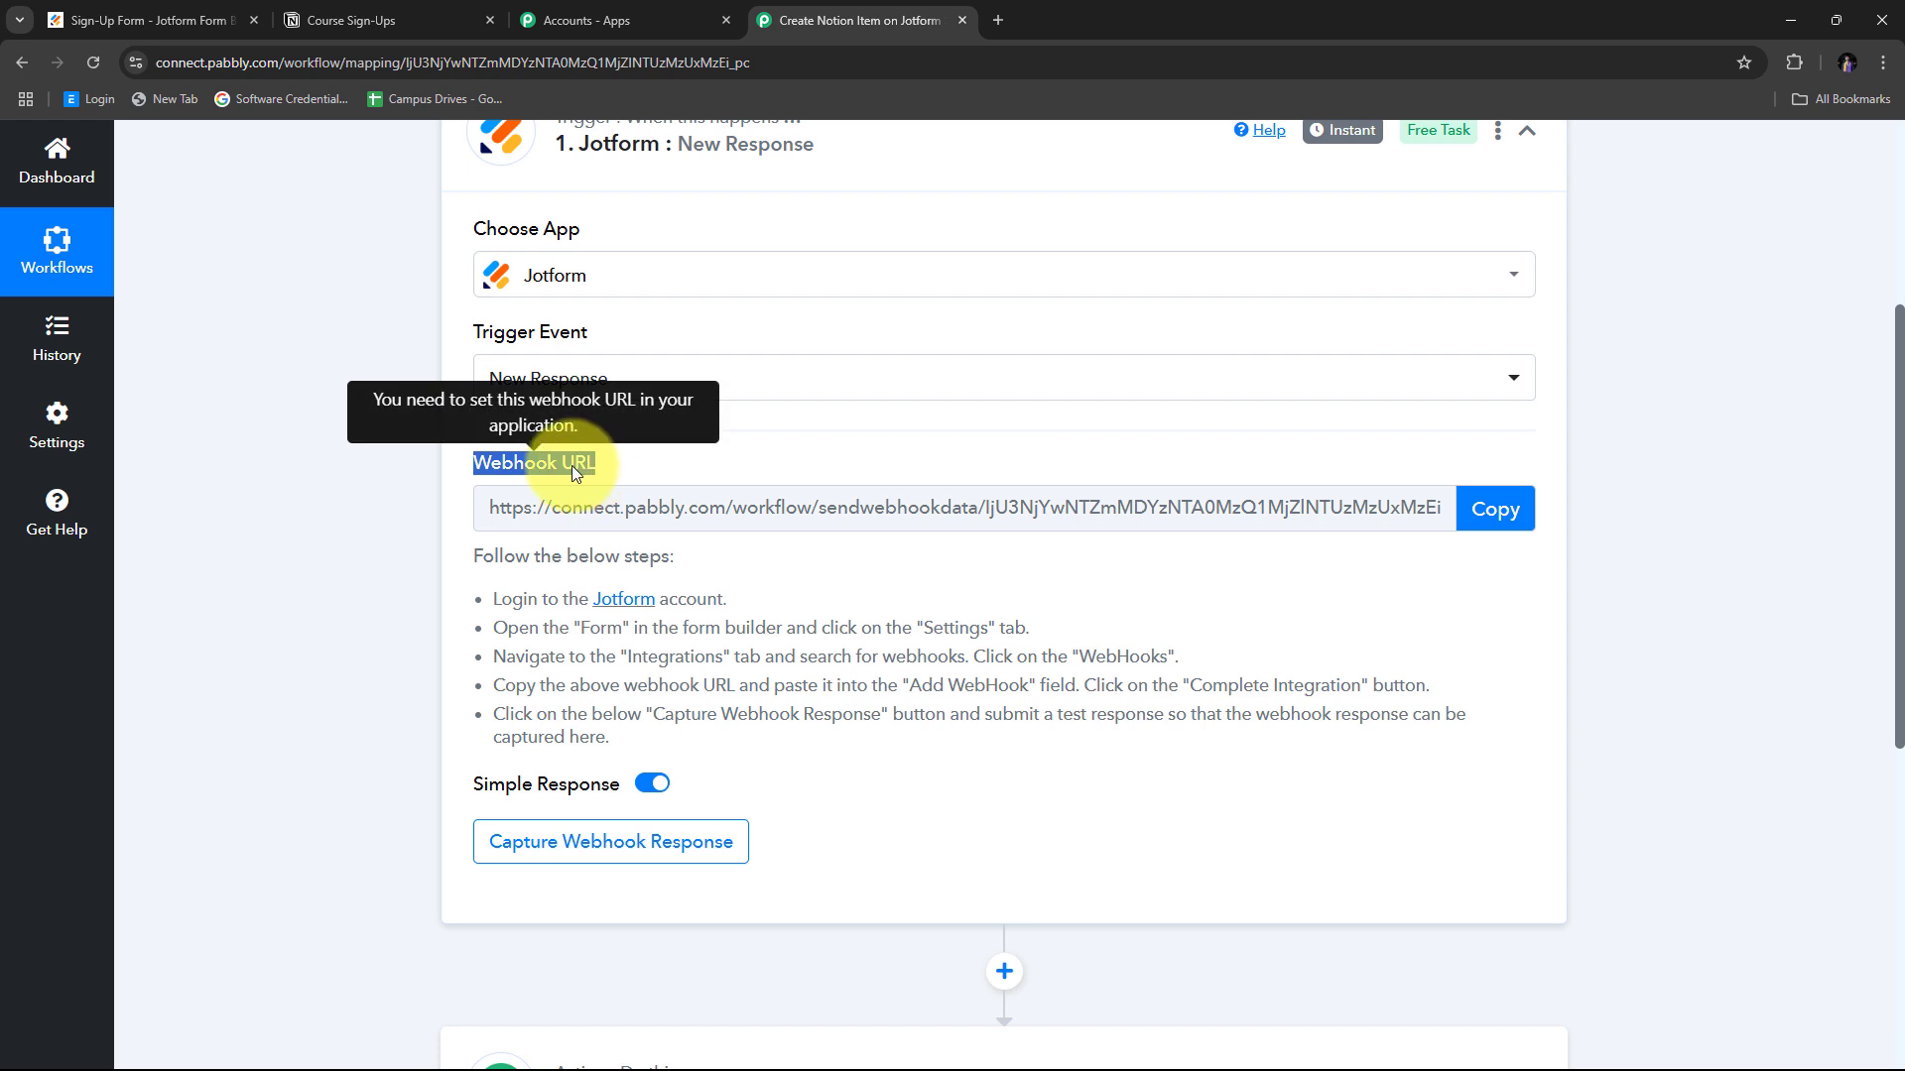
pyautogui.scroll(1, 571, 466)
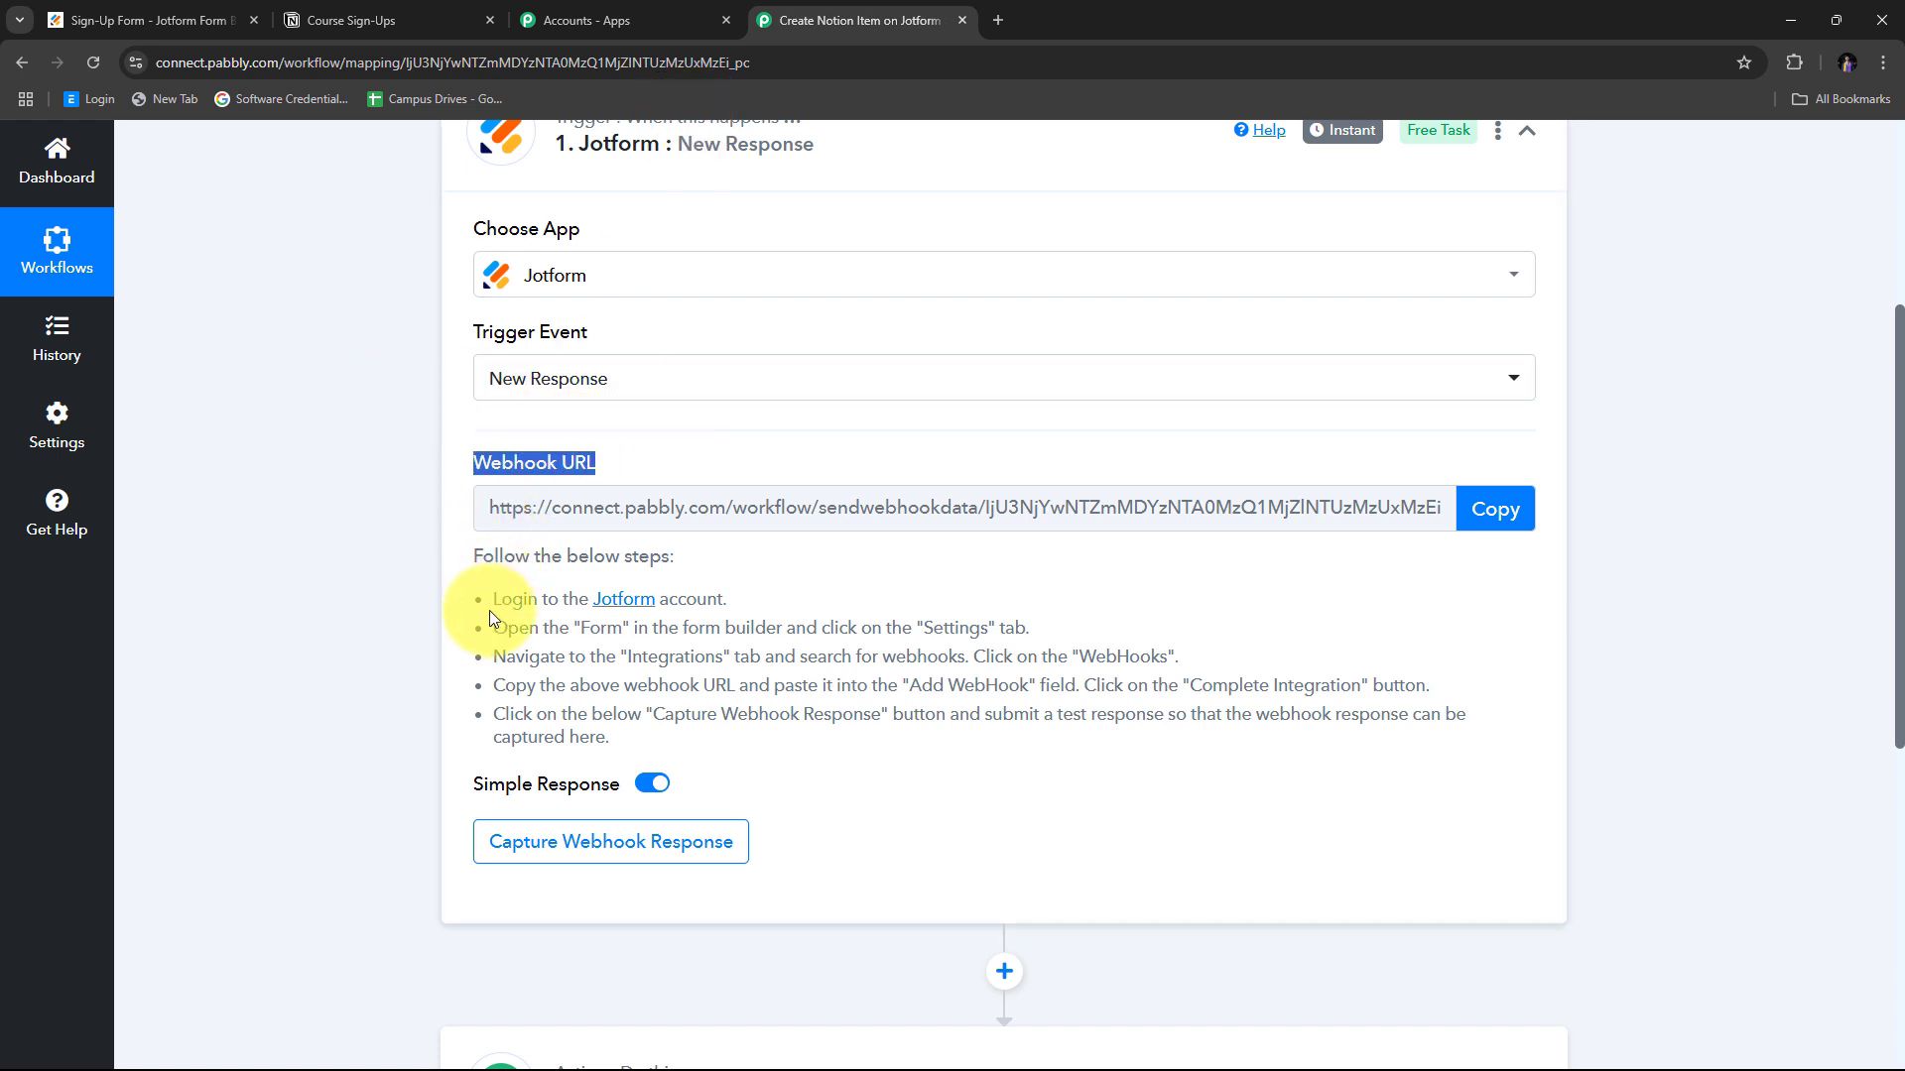
pyautogui.moveTo(490, 610); pyautogui.dragTo(685, 744)
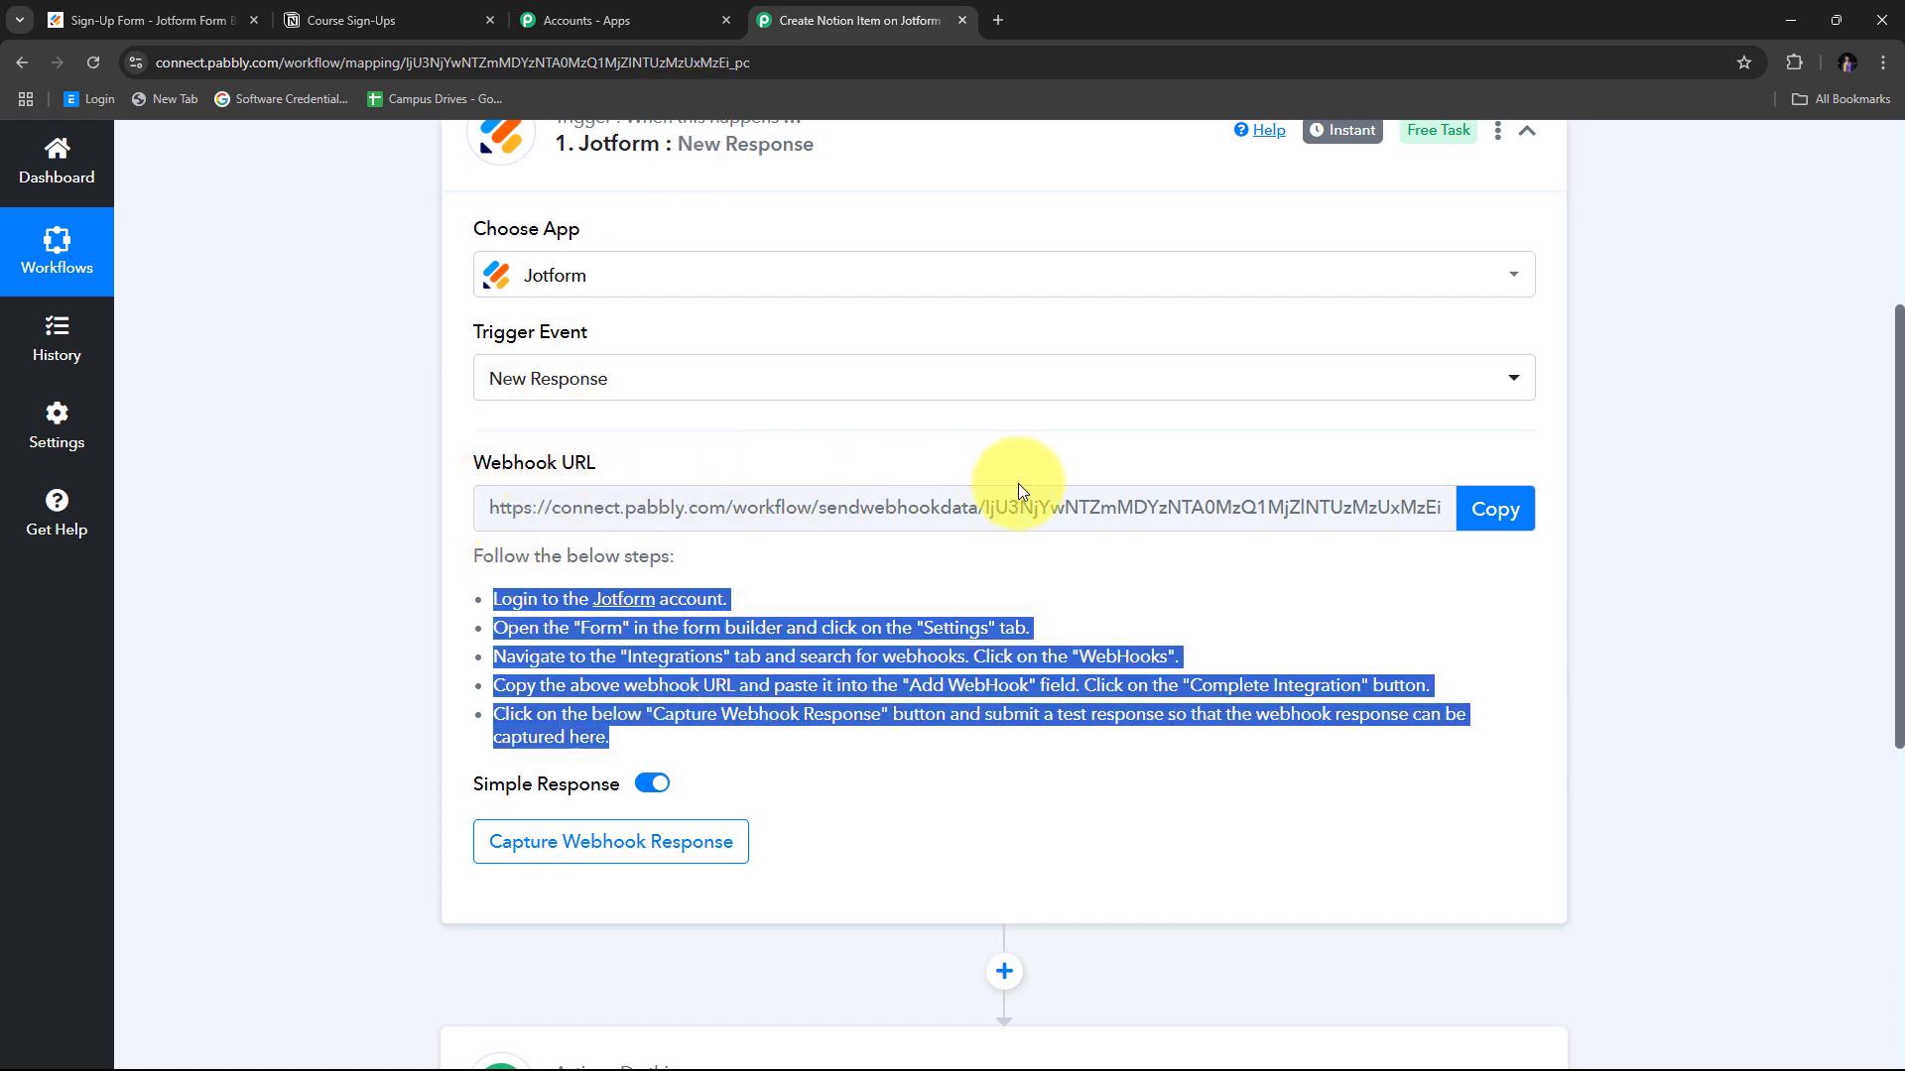
pyautogui.click(1488, 509)
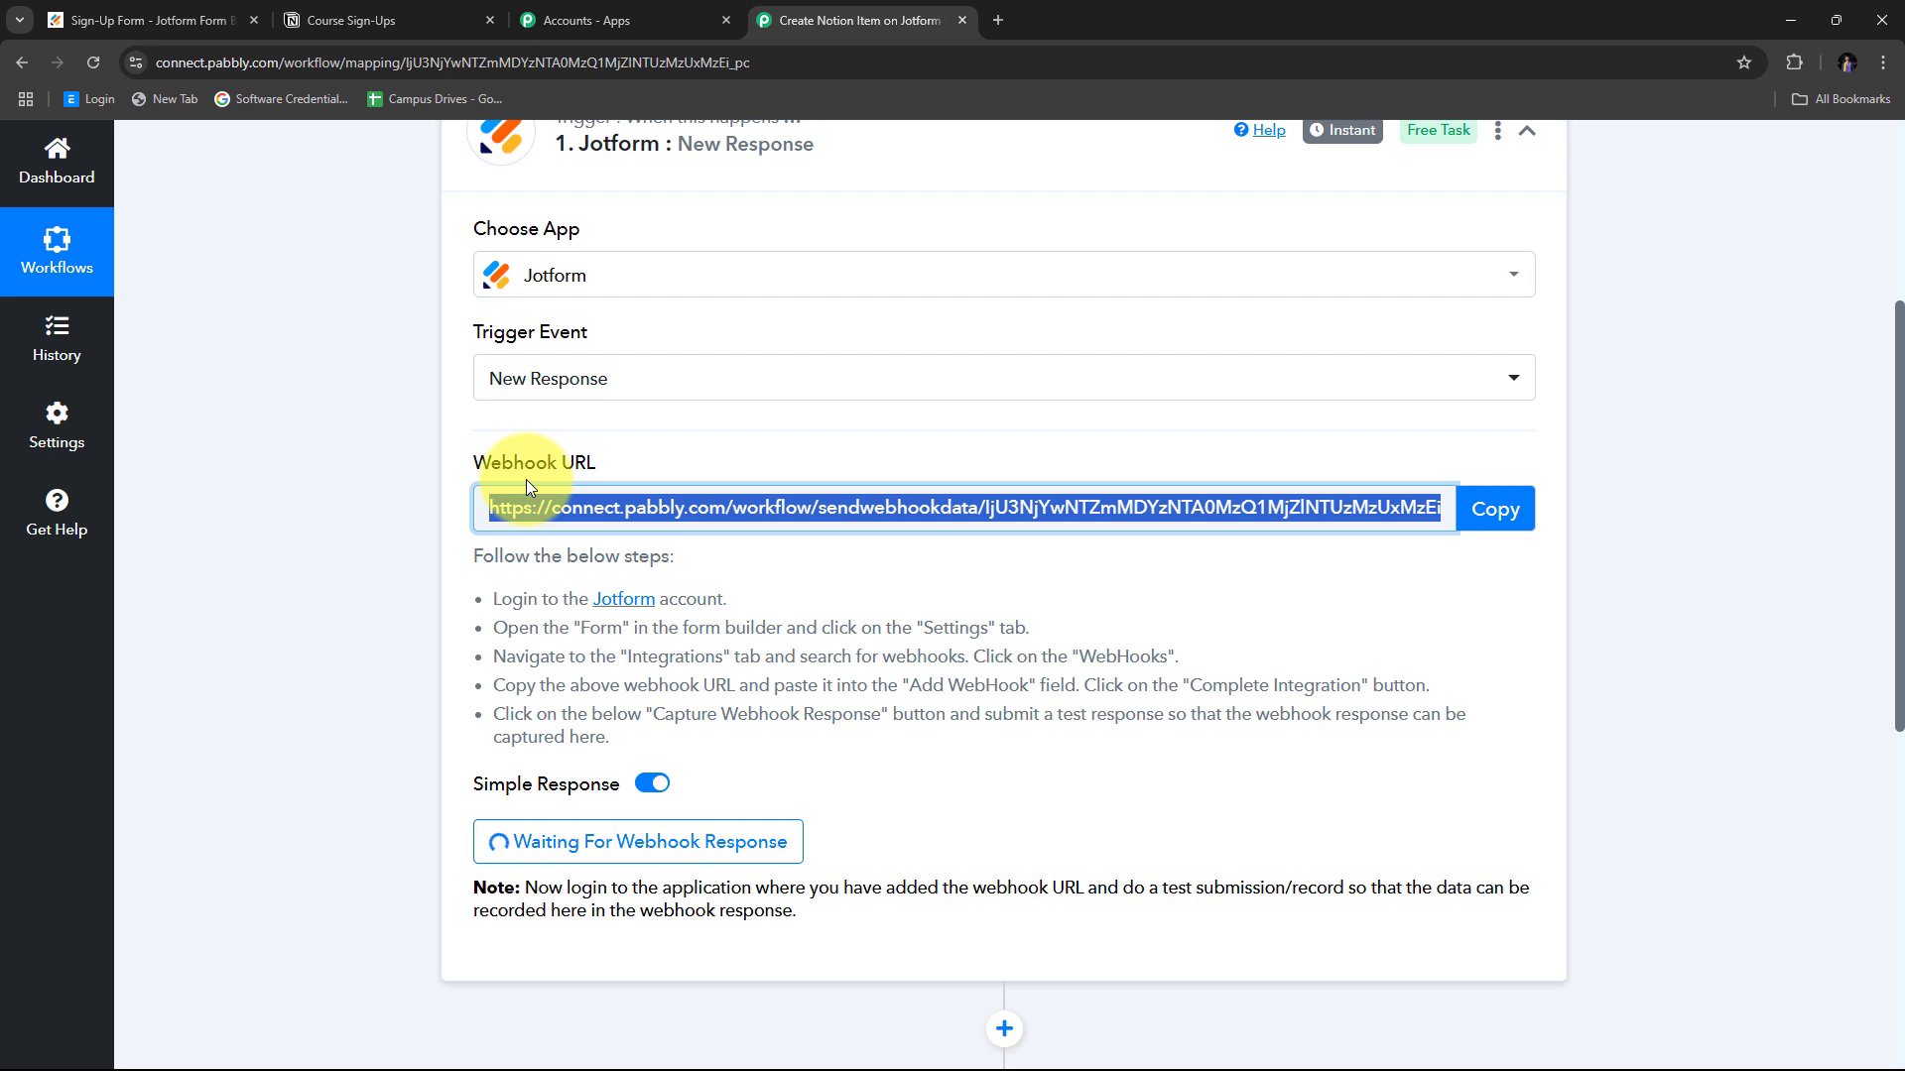
# Open the Webhooks integration from the Sign-Up Form's Settings > Integrations.
pyautogui.click(204, 22)
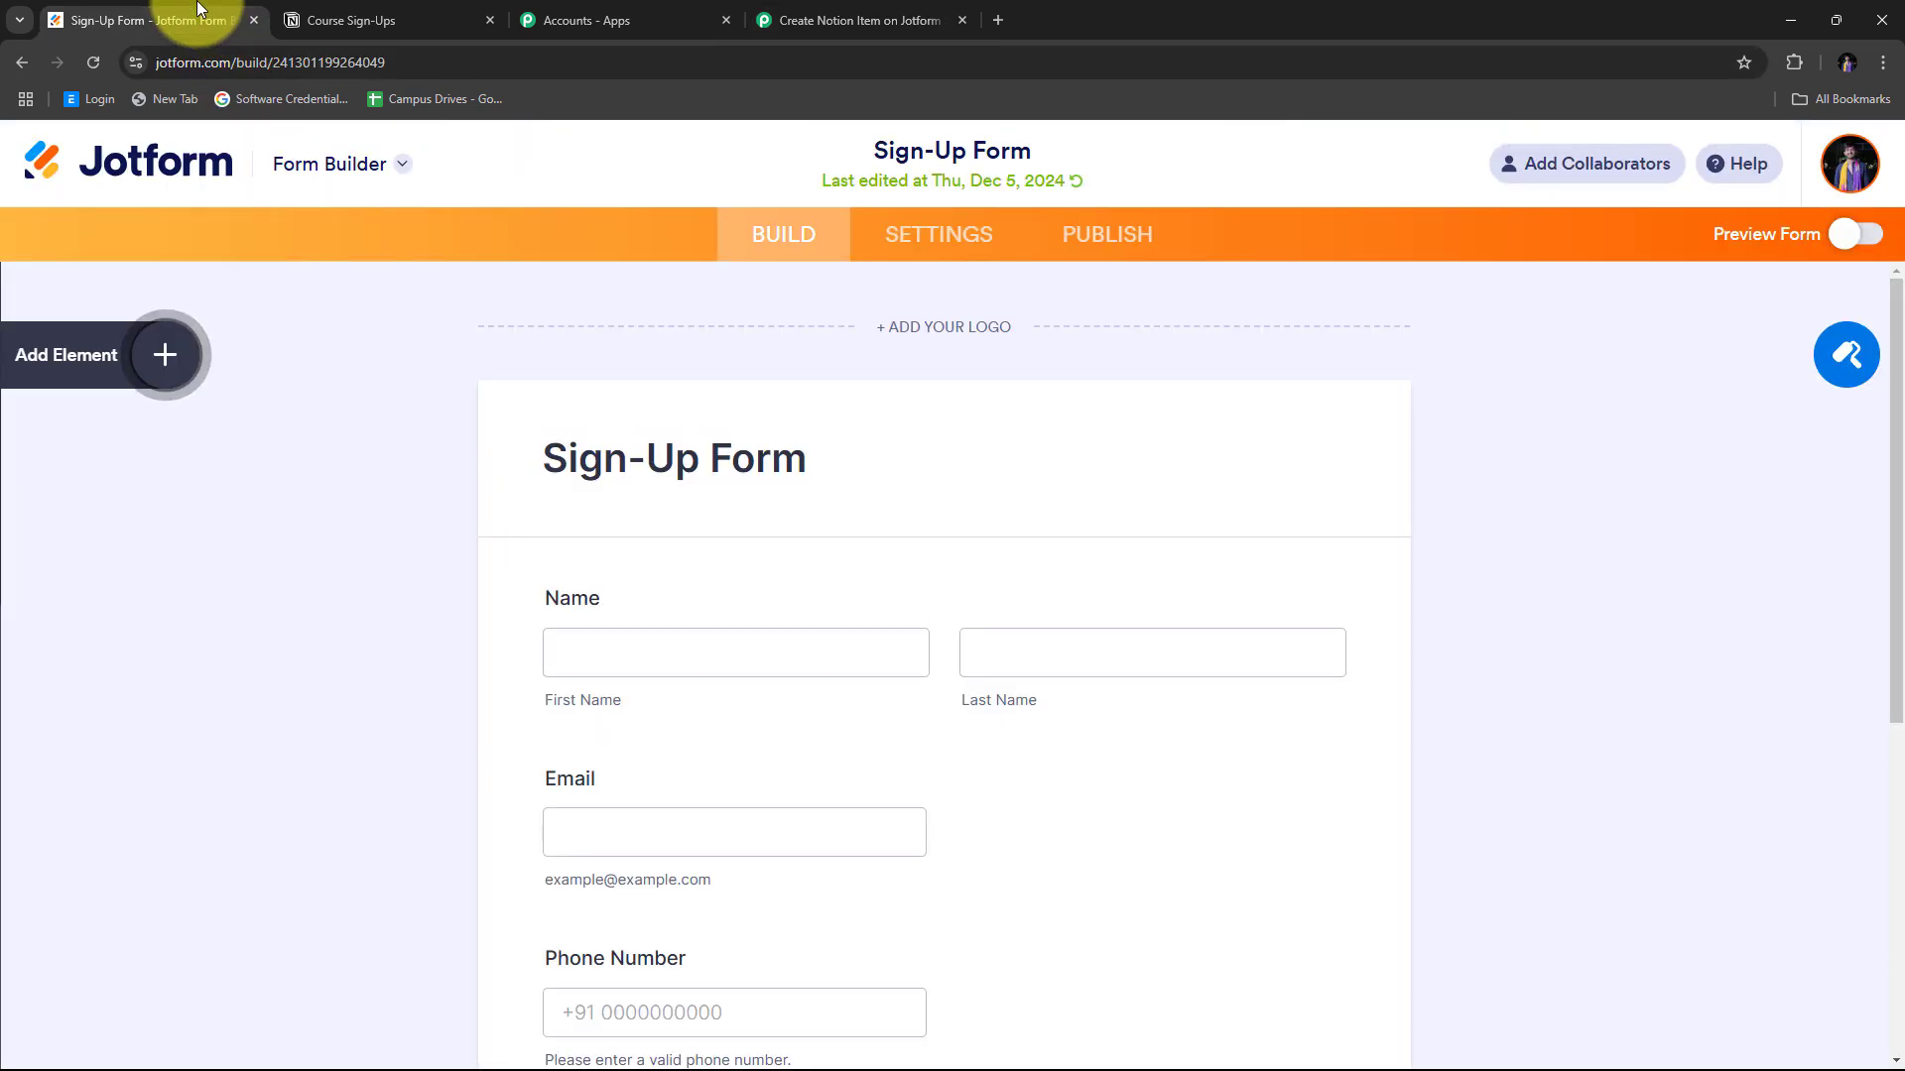
pyautogui.scroll(-2, 693, 413)
pyautogui.scroll(3, 715, 437)
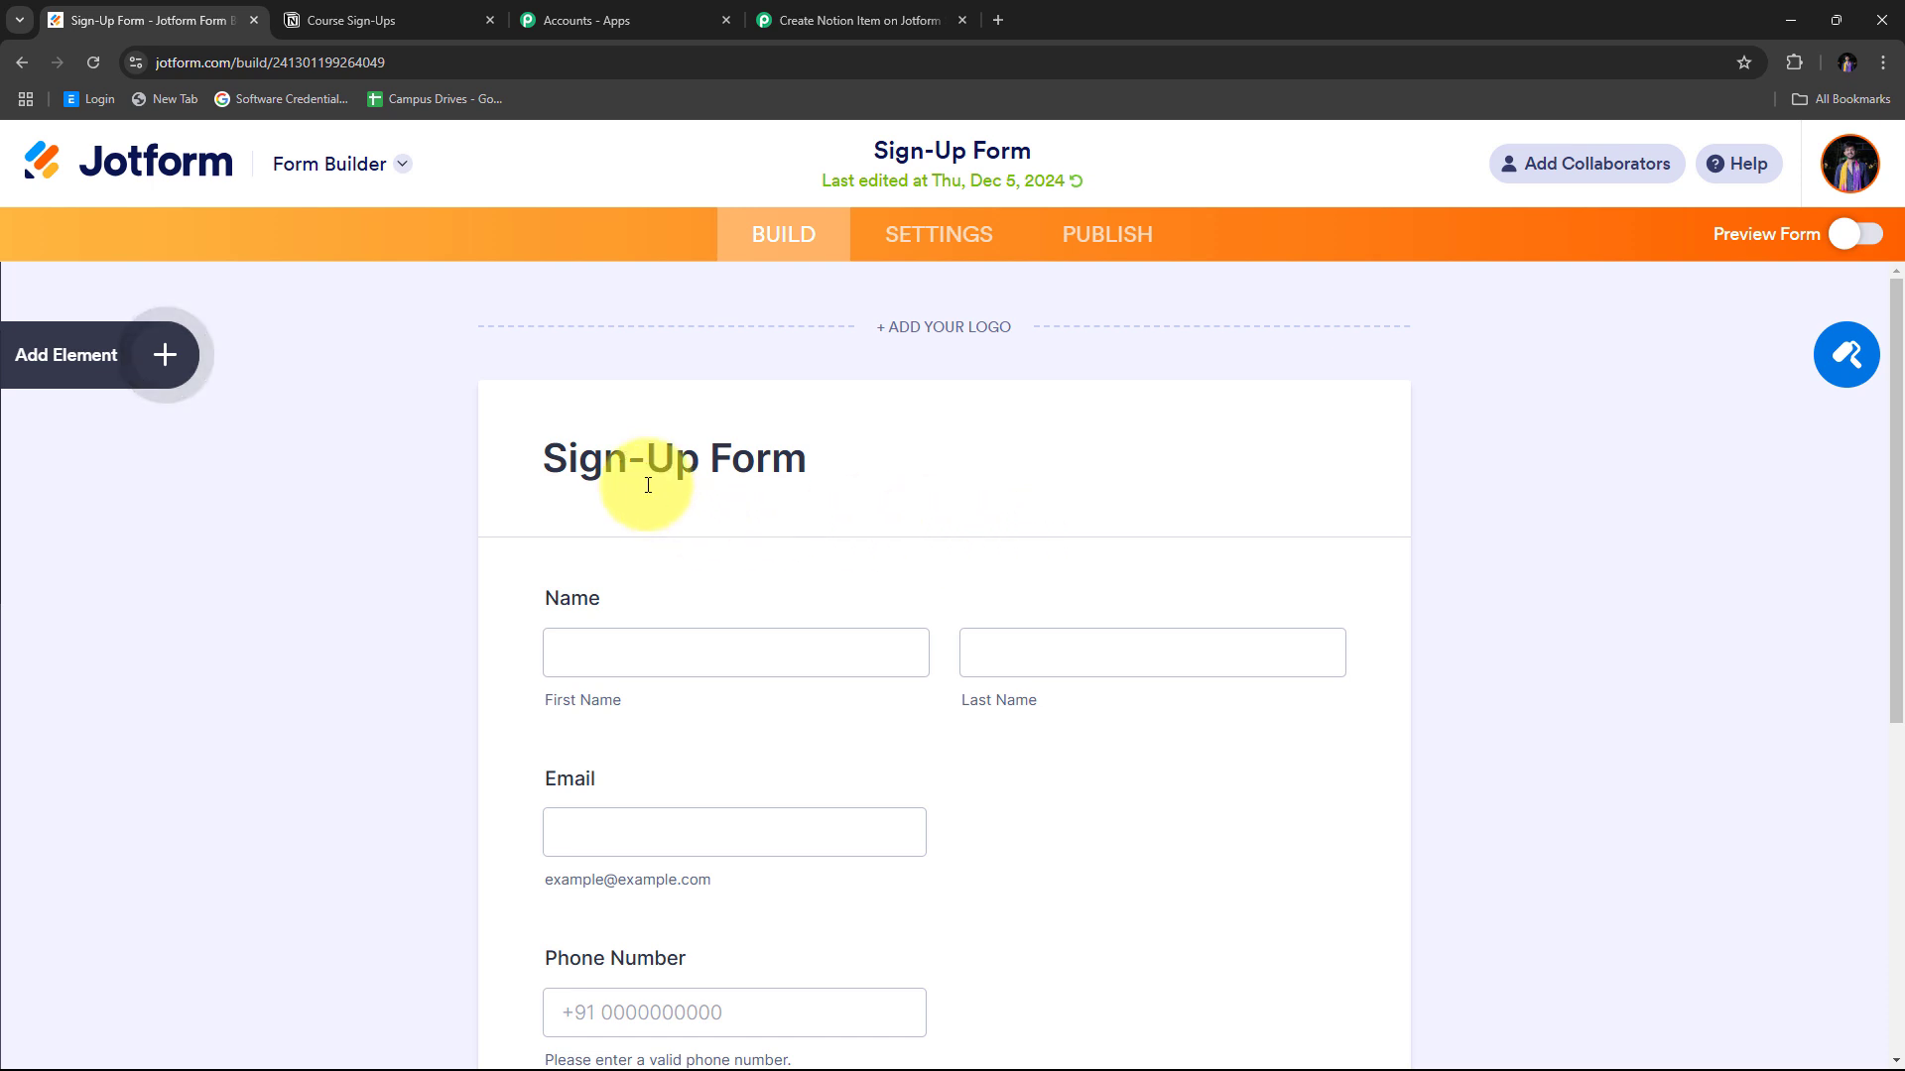
pyautogui.scroll(-4, 645, 486)
pyautogui.scroll(3, 595, 447)
pyautogui.scroll(1, 561, 395)
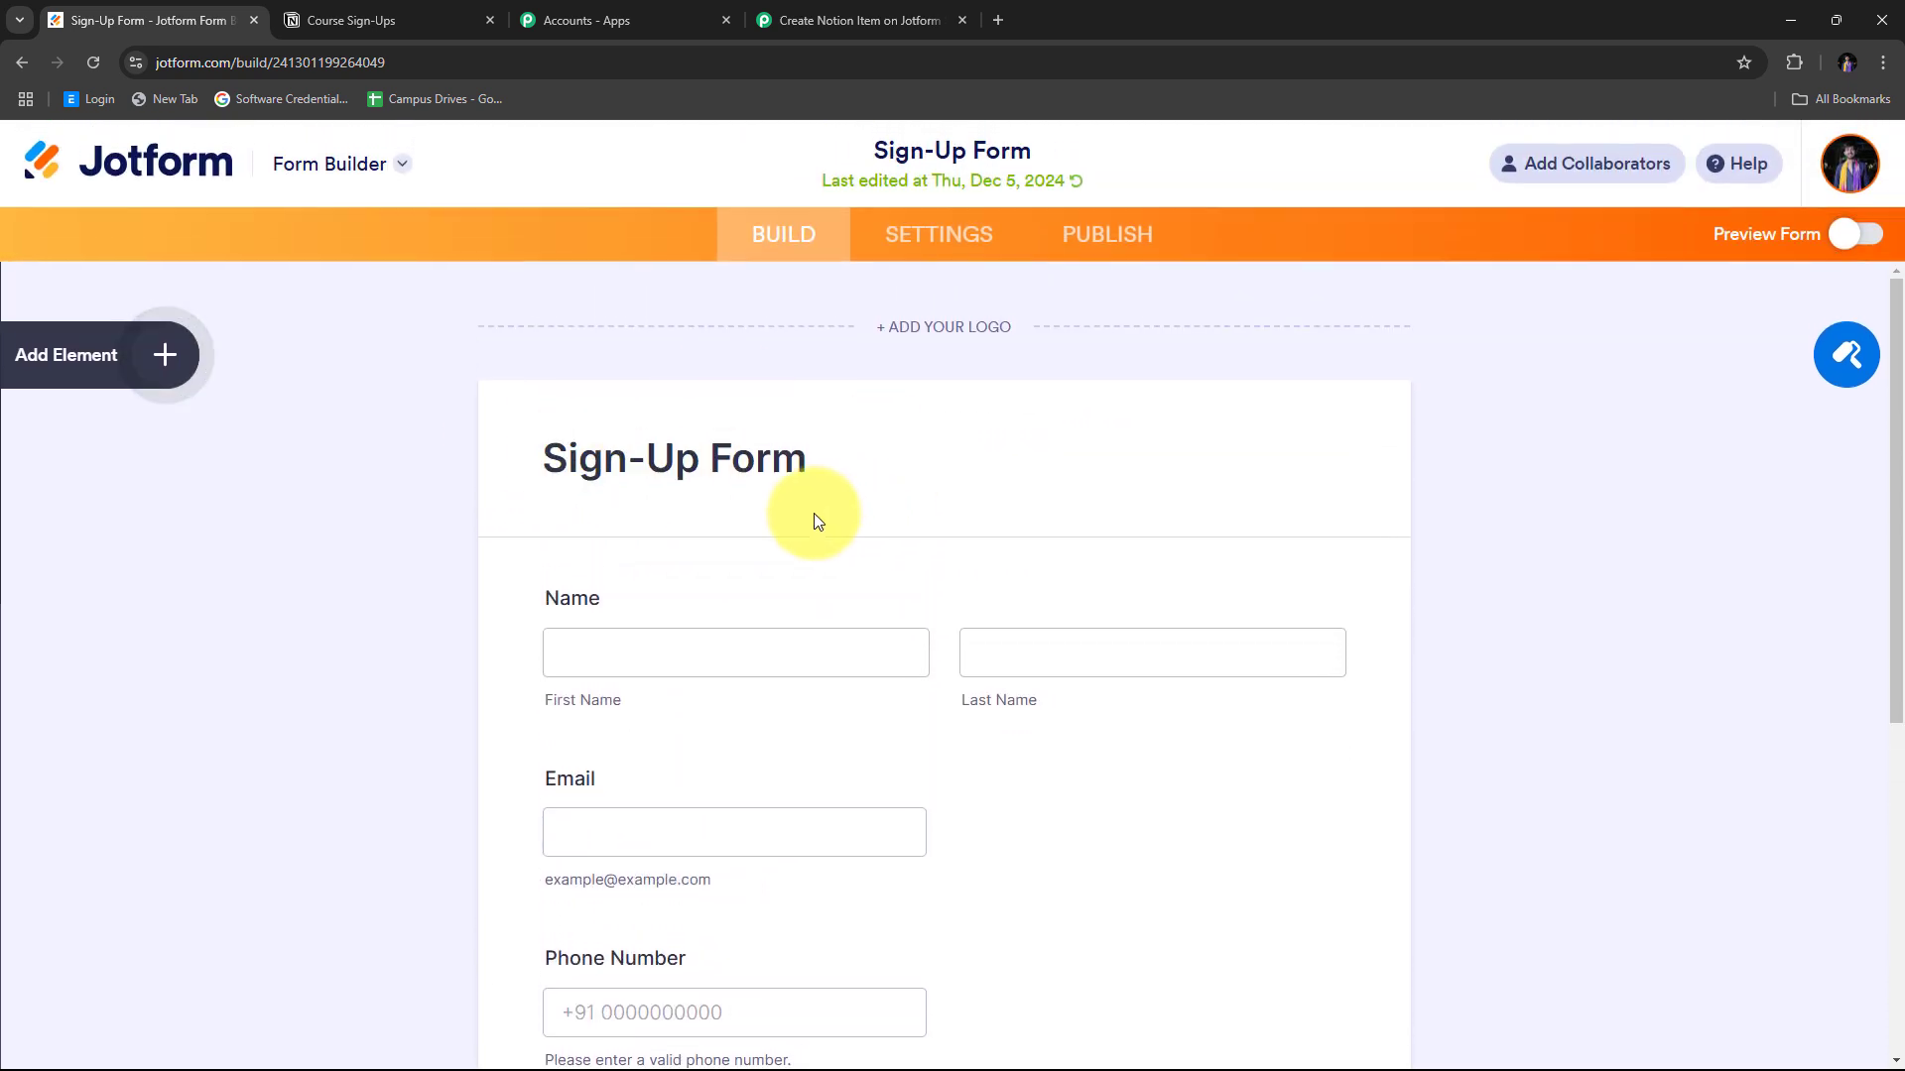
pyautogui.click(935, 235)
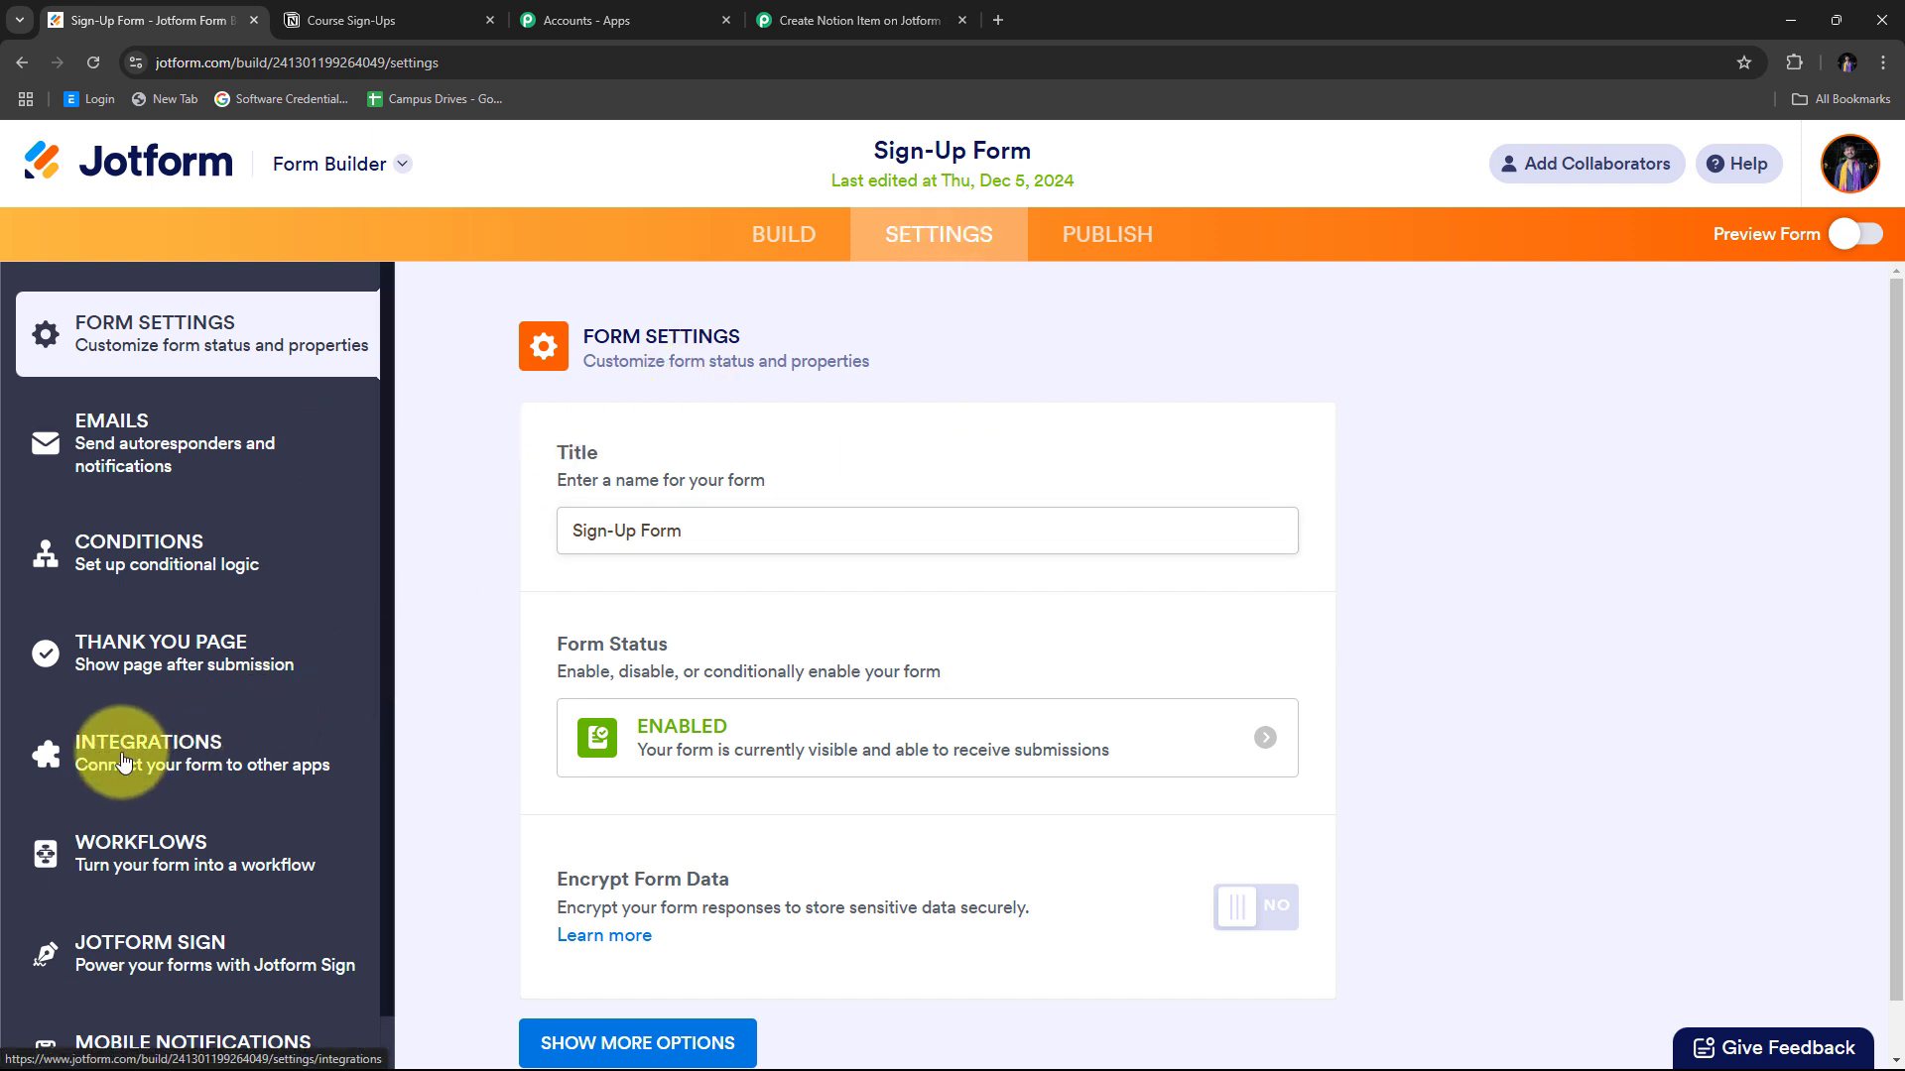
pyautogui.click(166, 762)
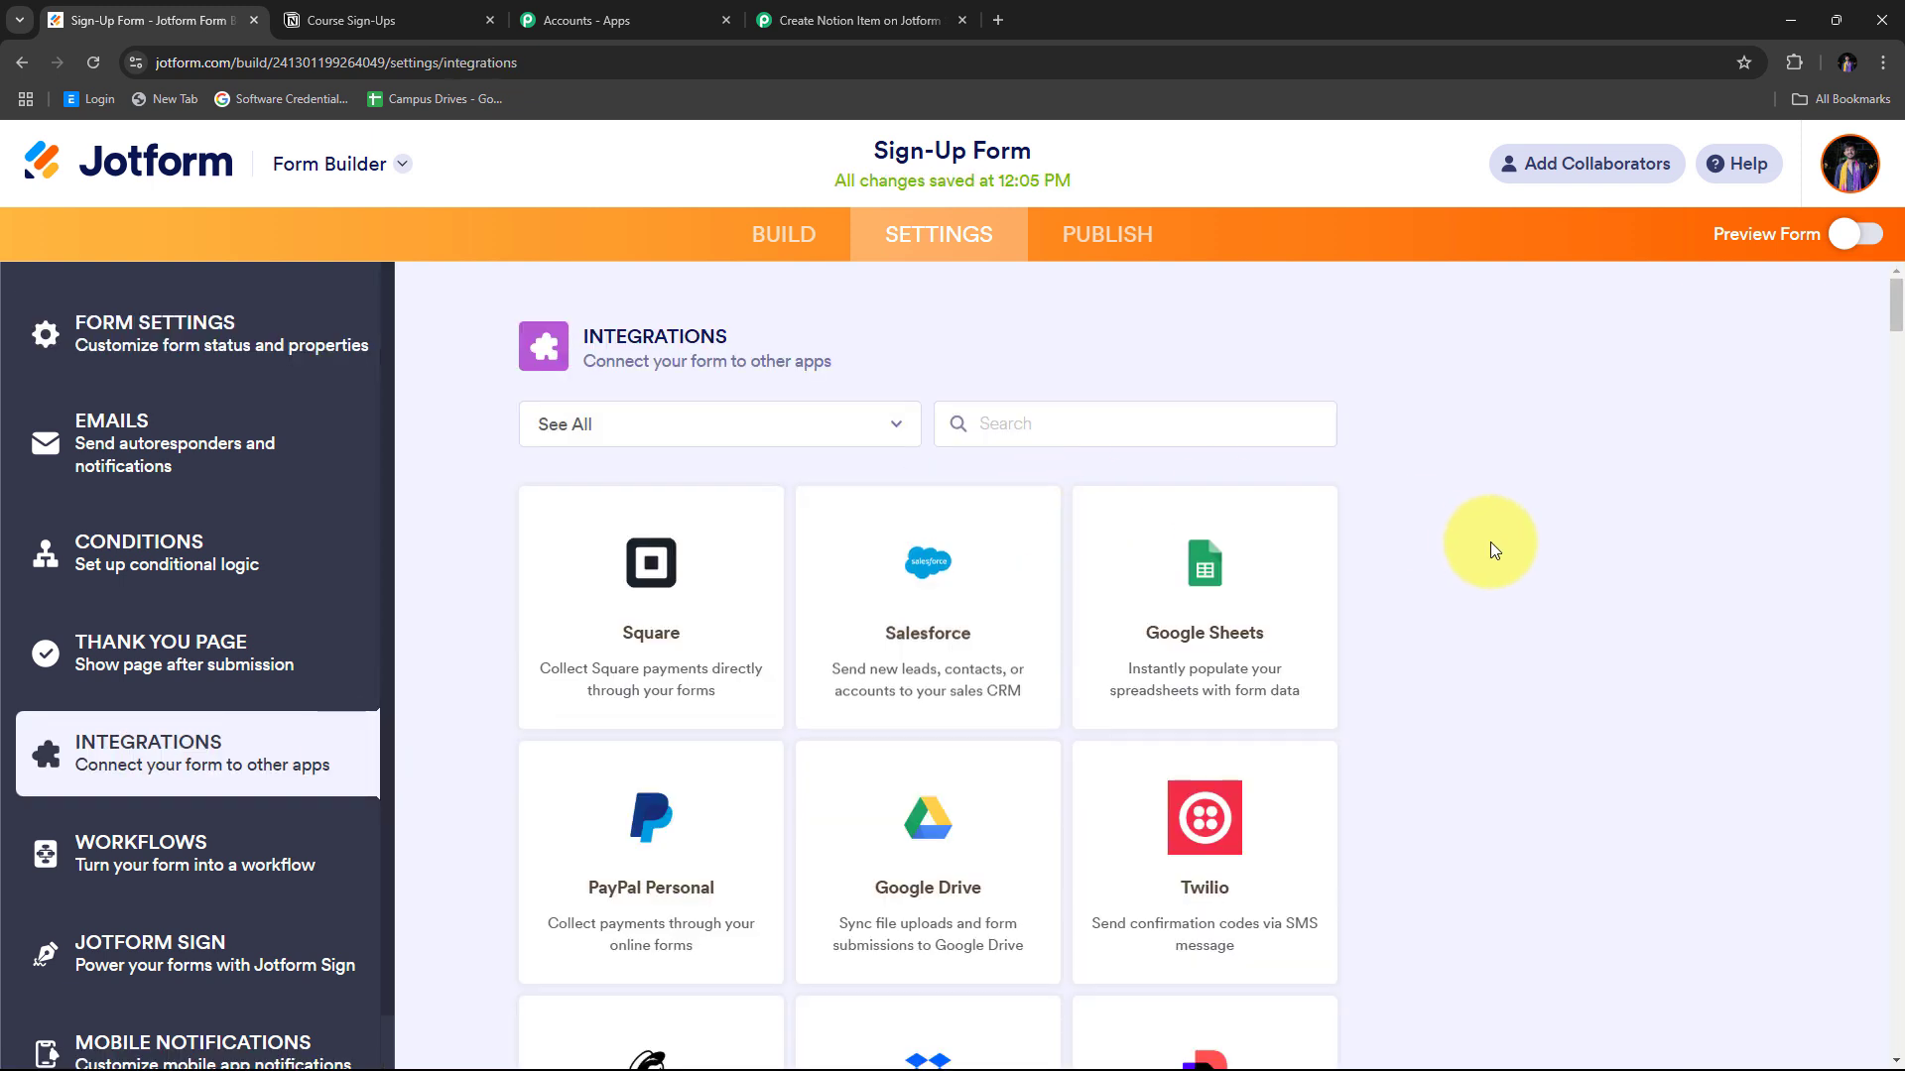
pyautogui.click(1055, 429)
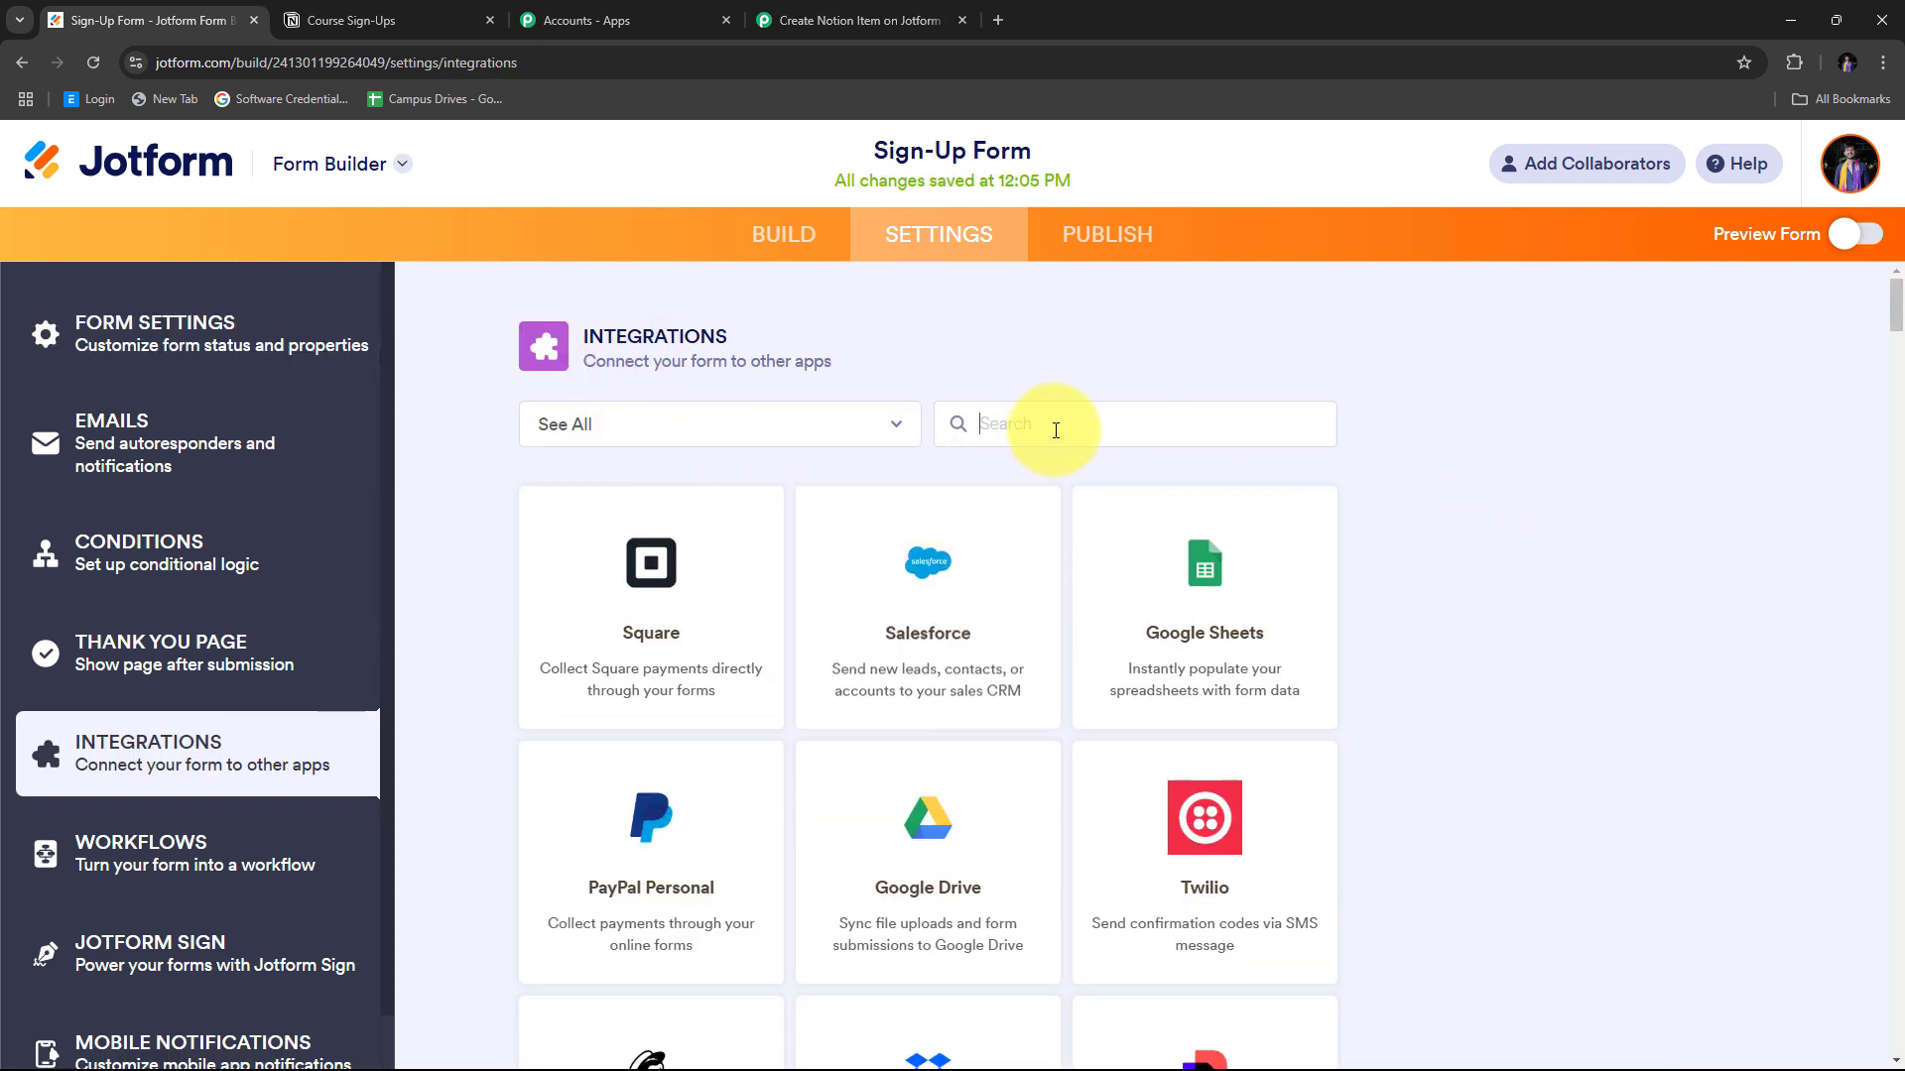
pyautogui.write('Webhooks')
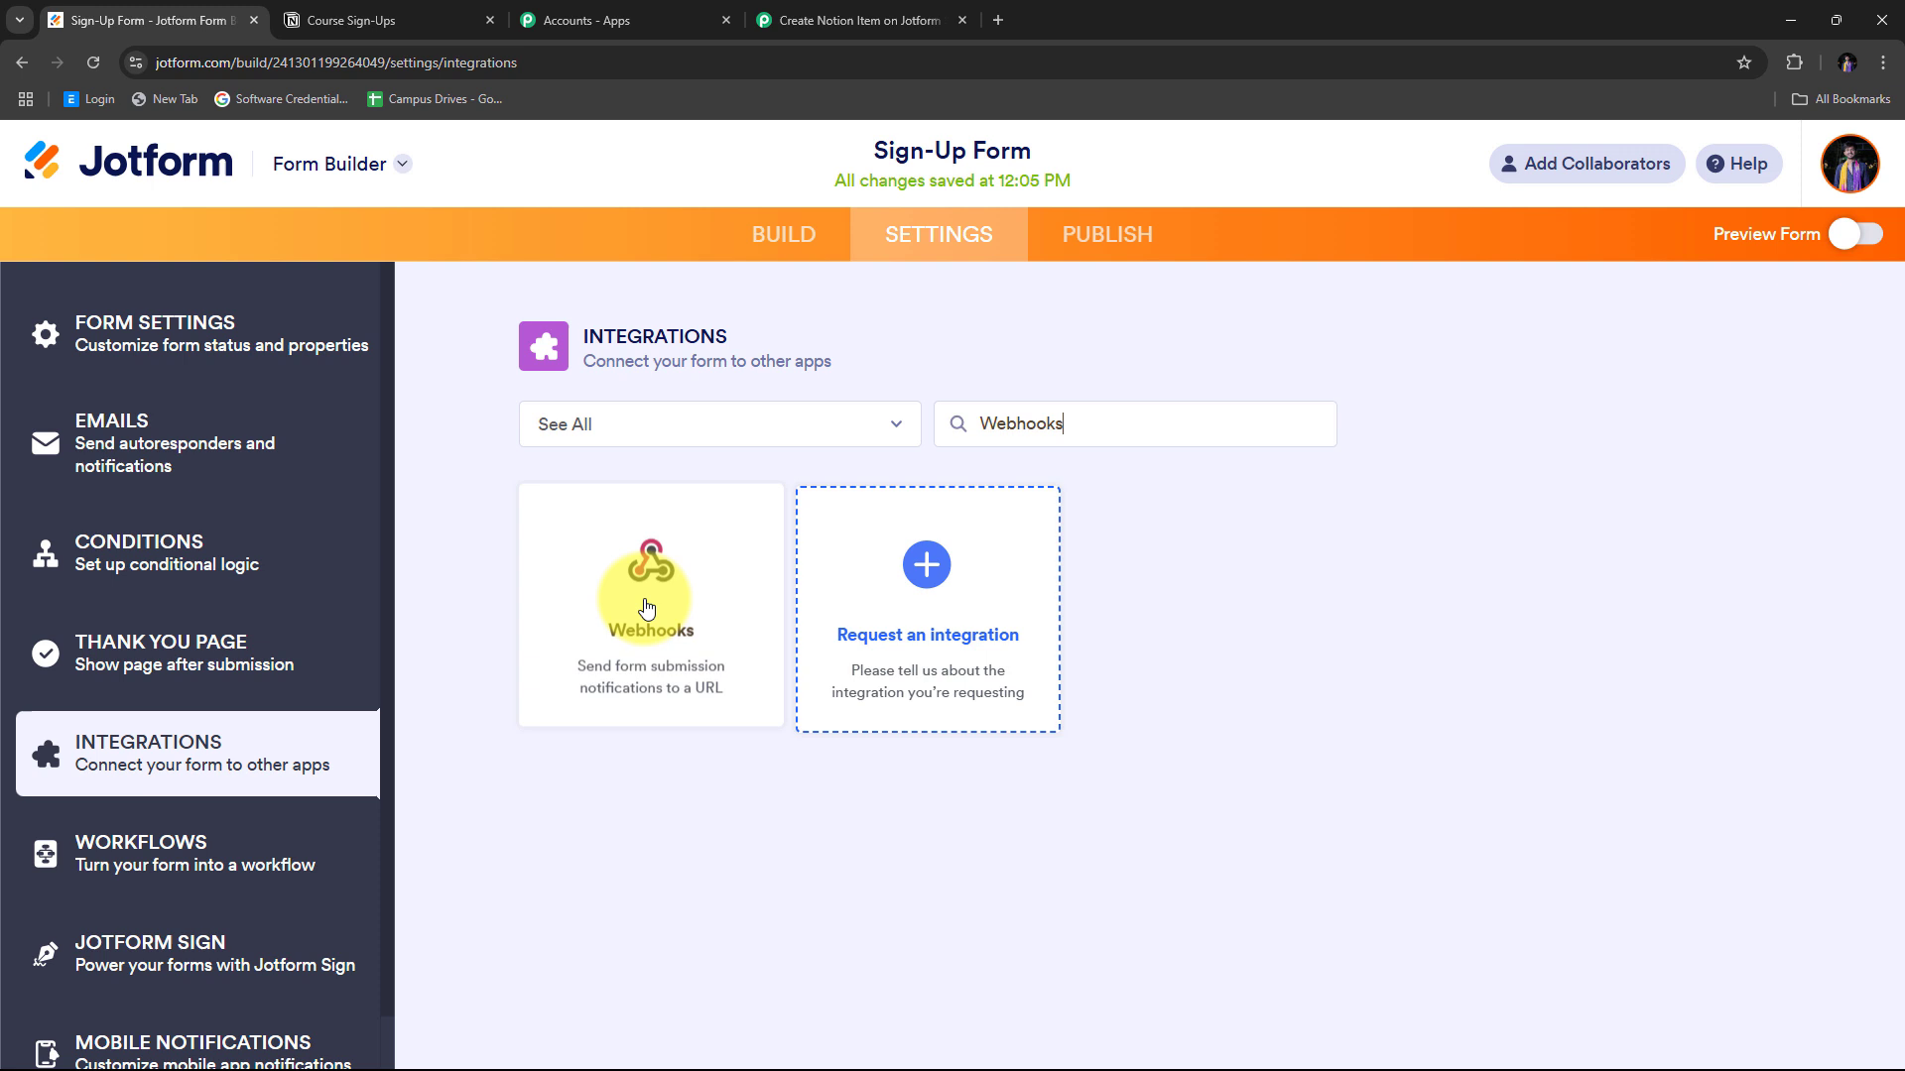
pyautogui.click(653, 602)
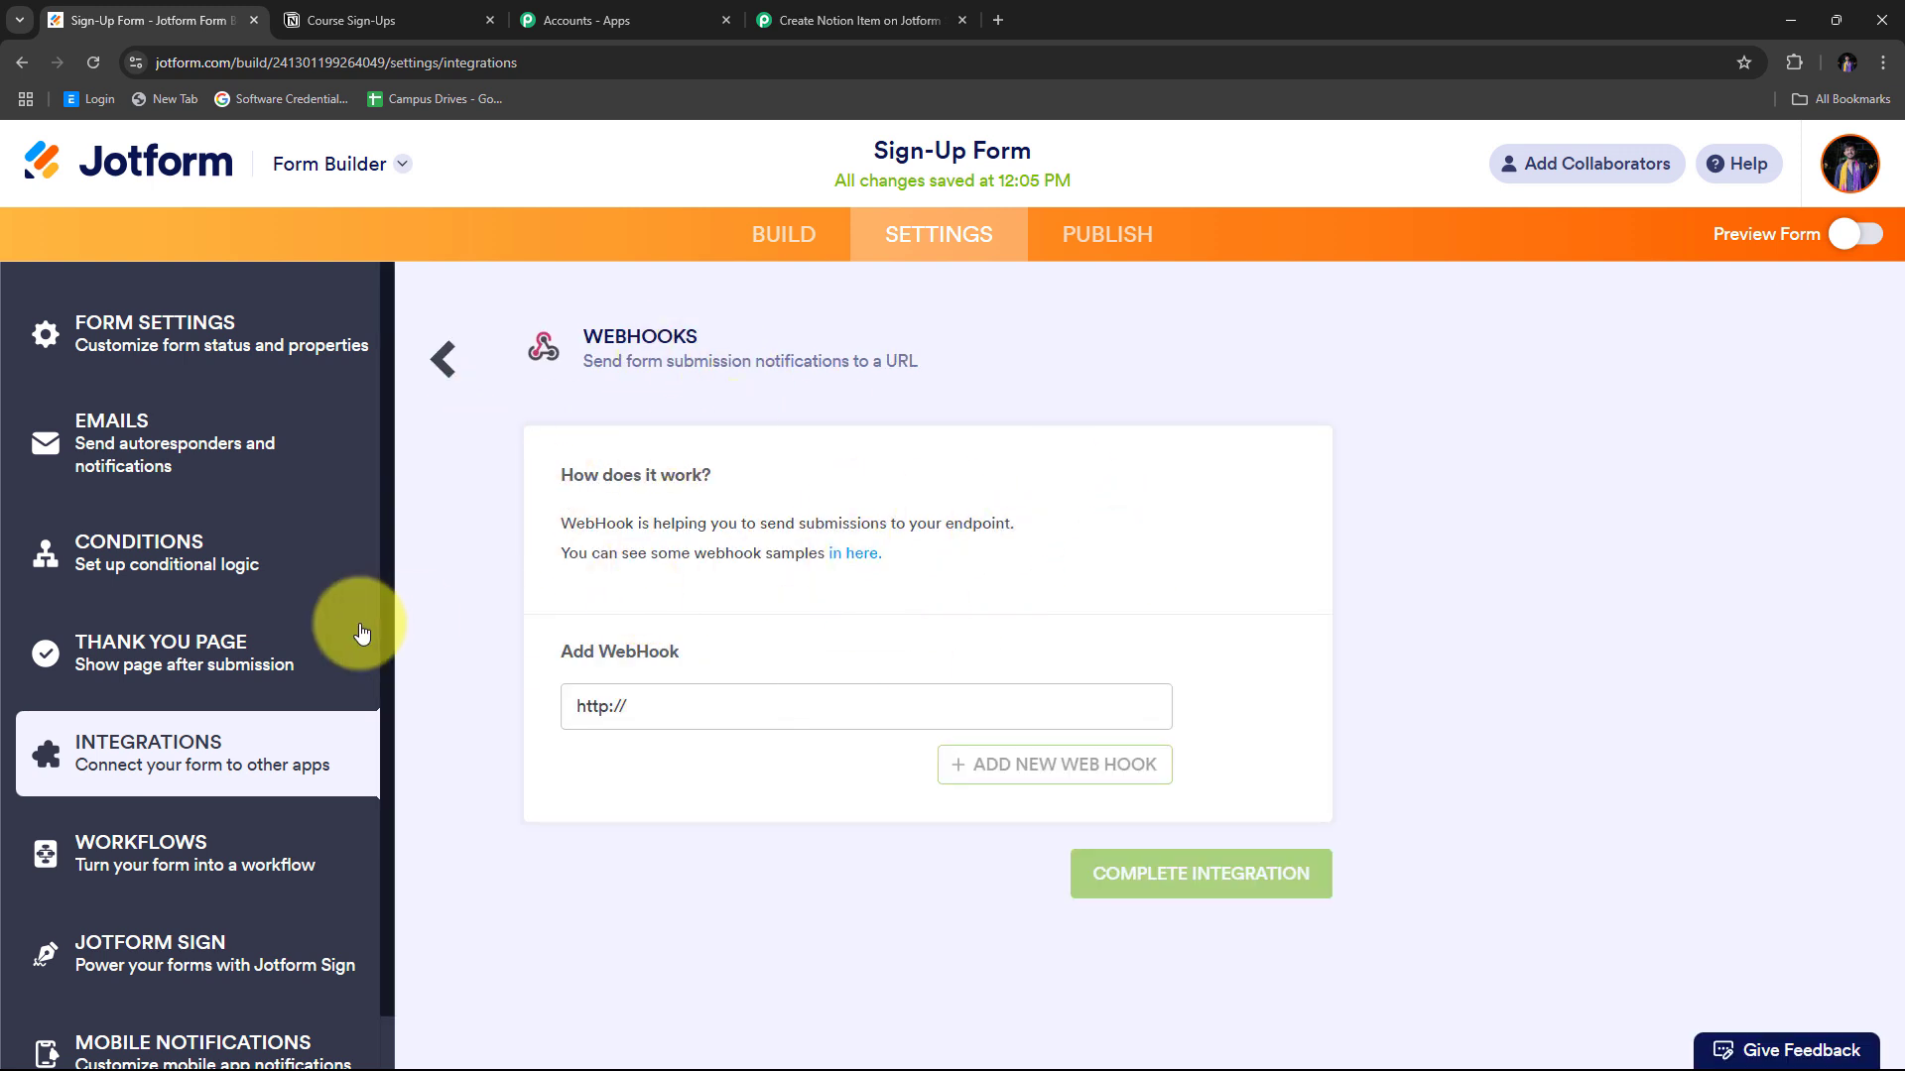
pyautogui.moveTo(681, 706); pyautogui.dragTo(551, 720)
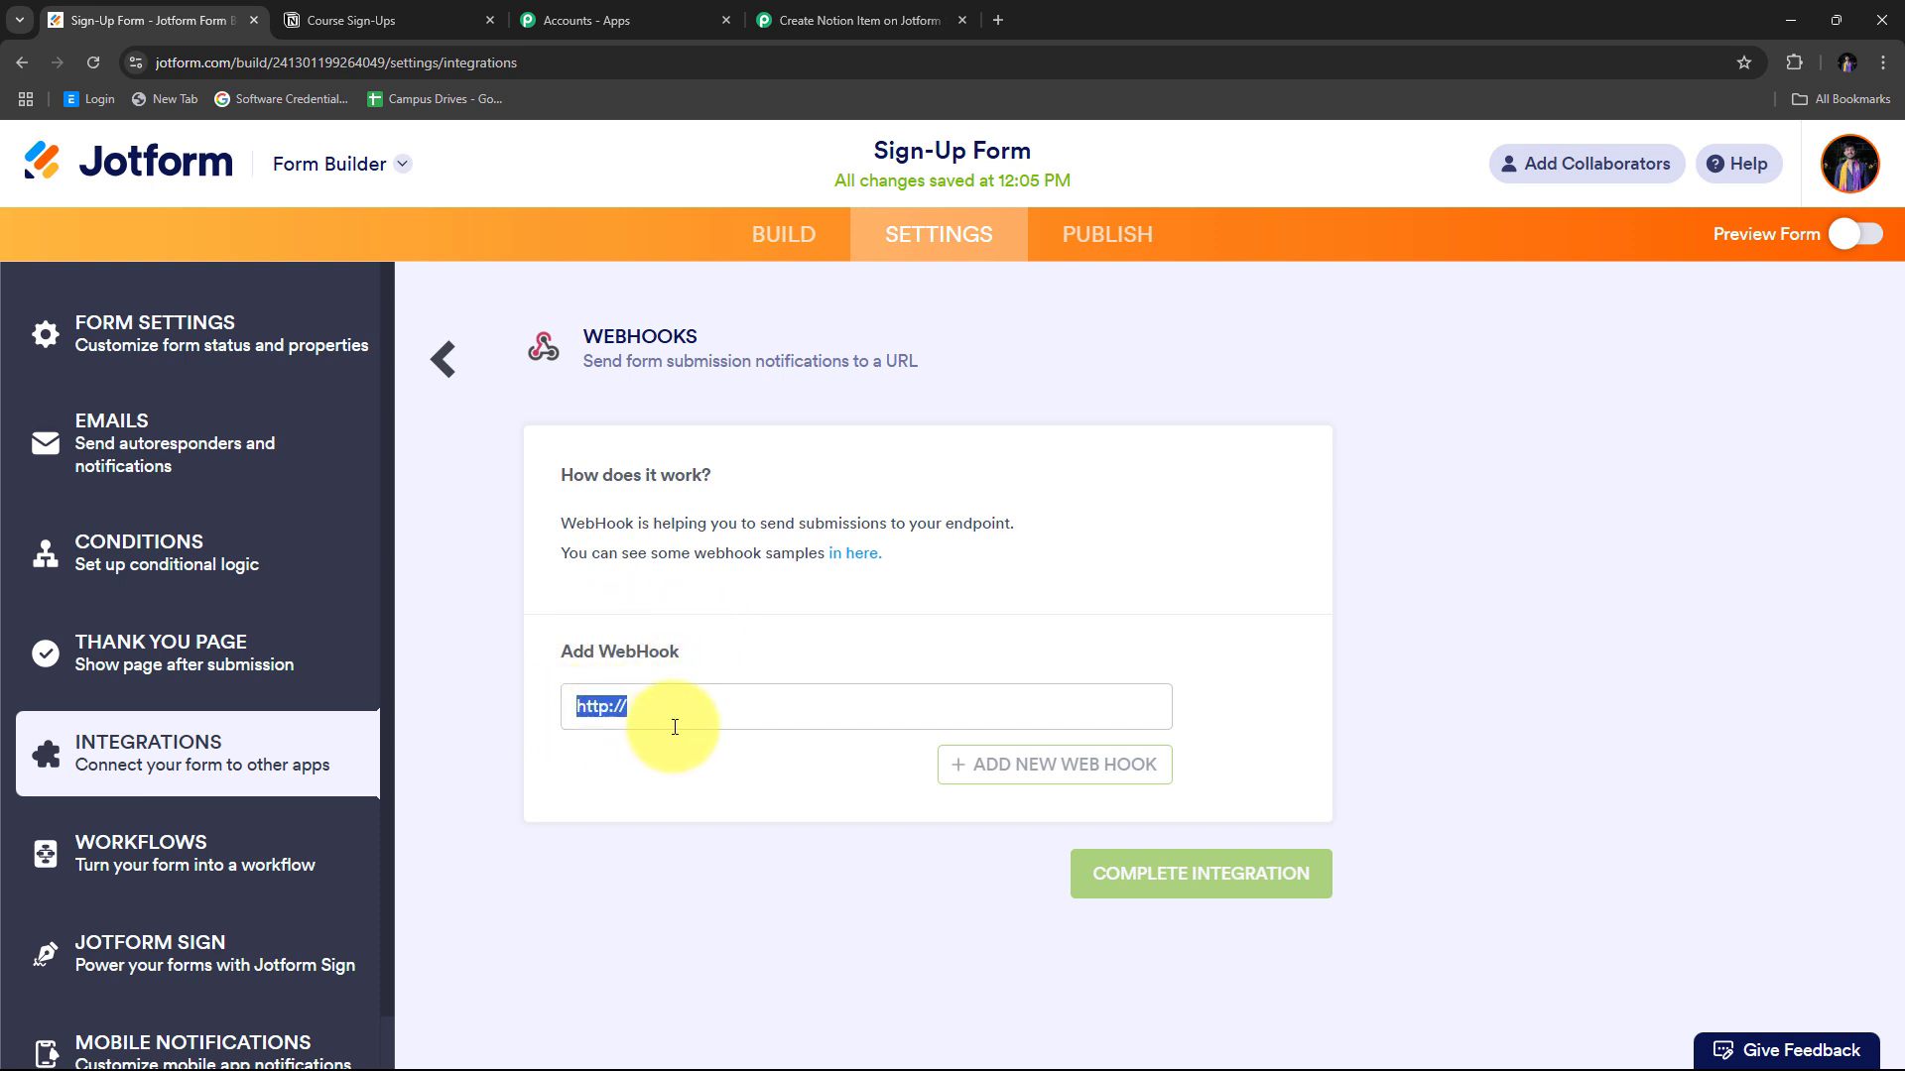
pyautogui.press('BackSpace')
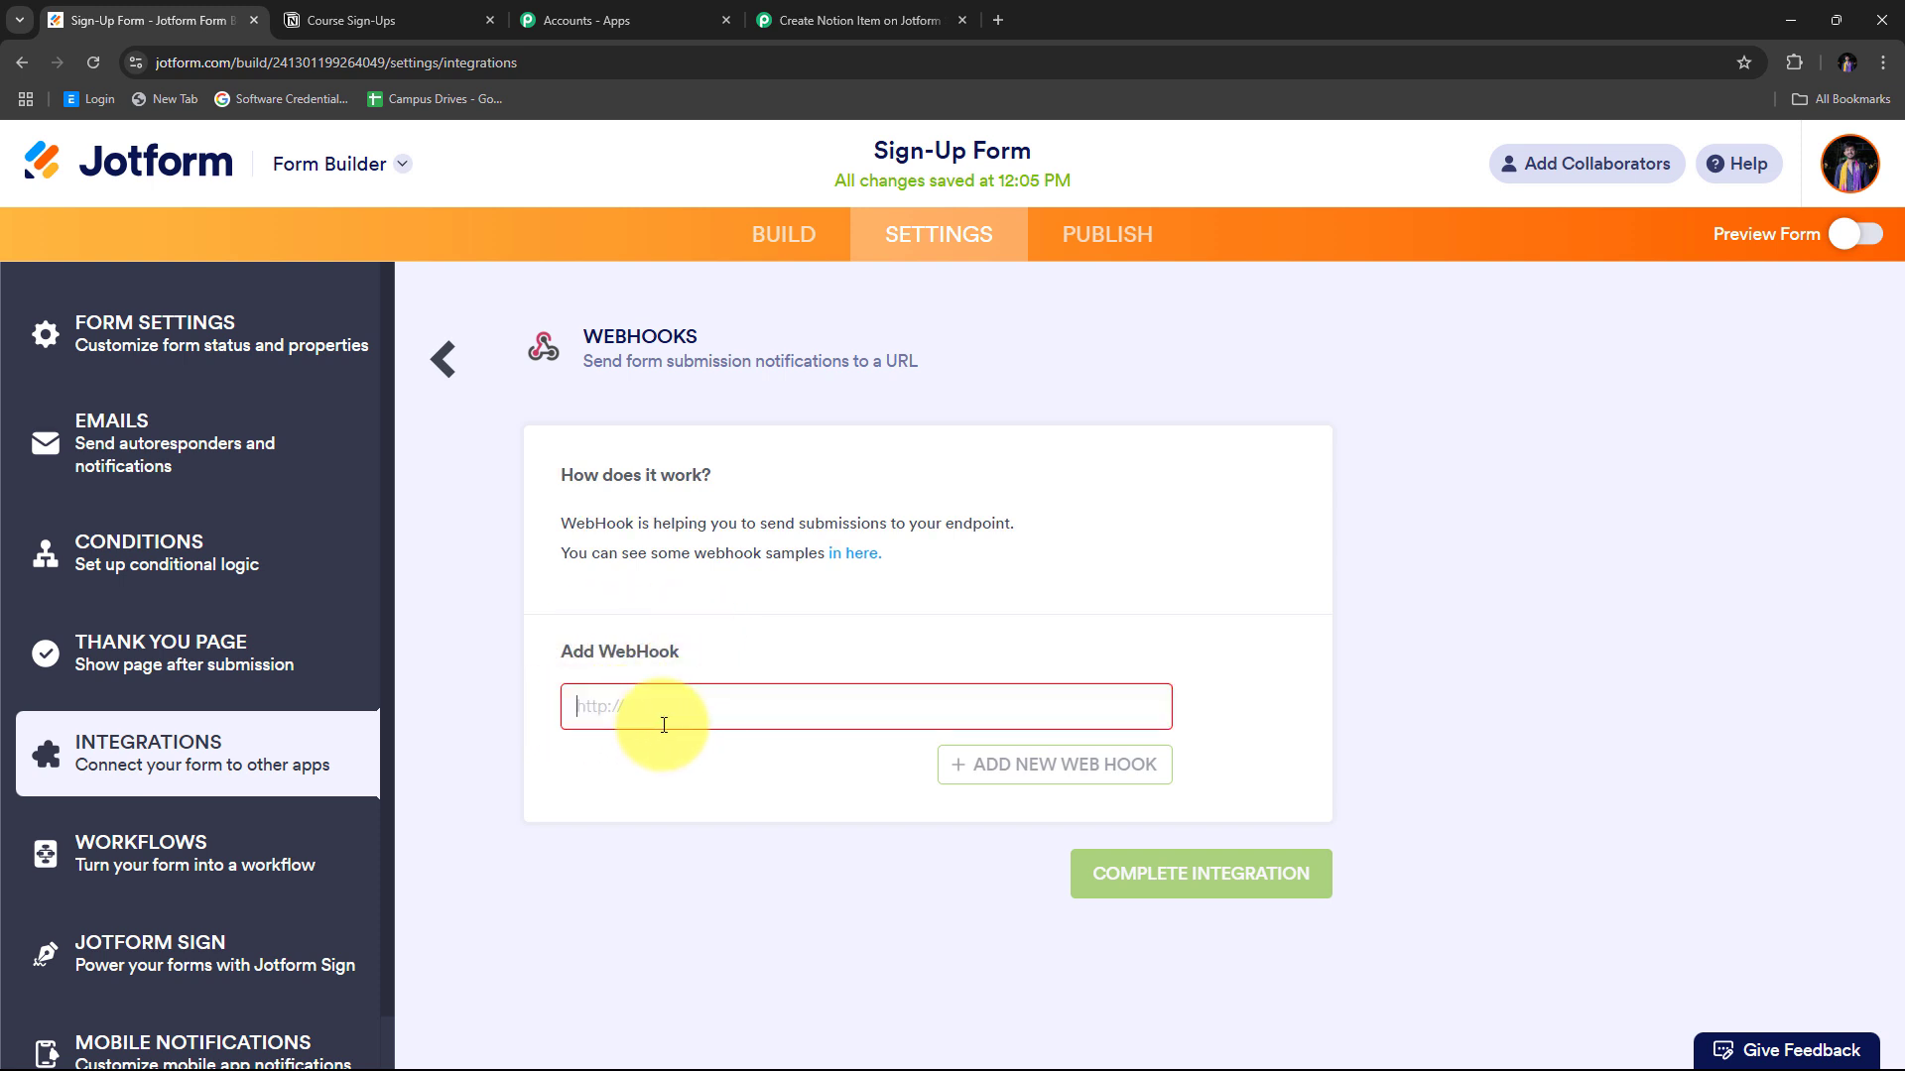
pyautogui.rightClick(598, 702)
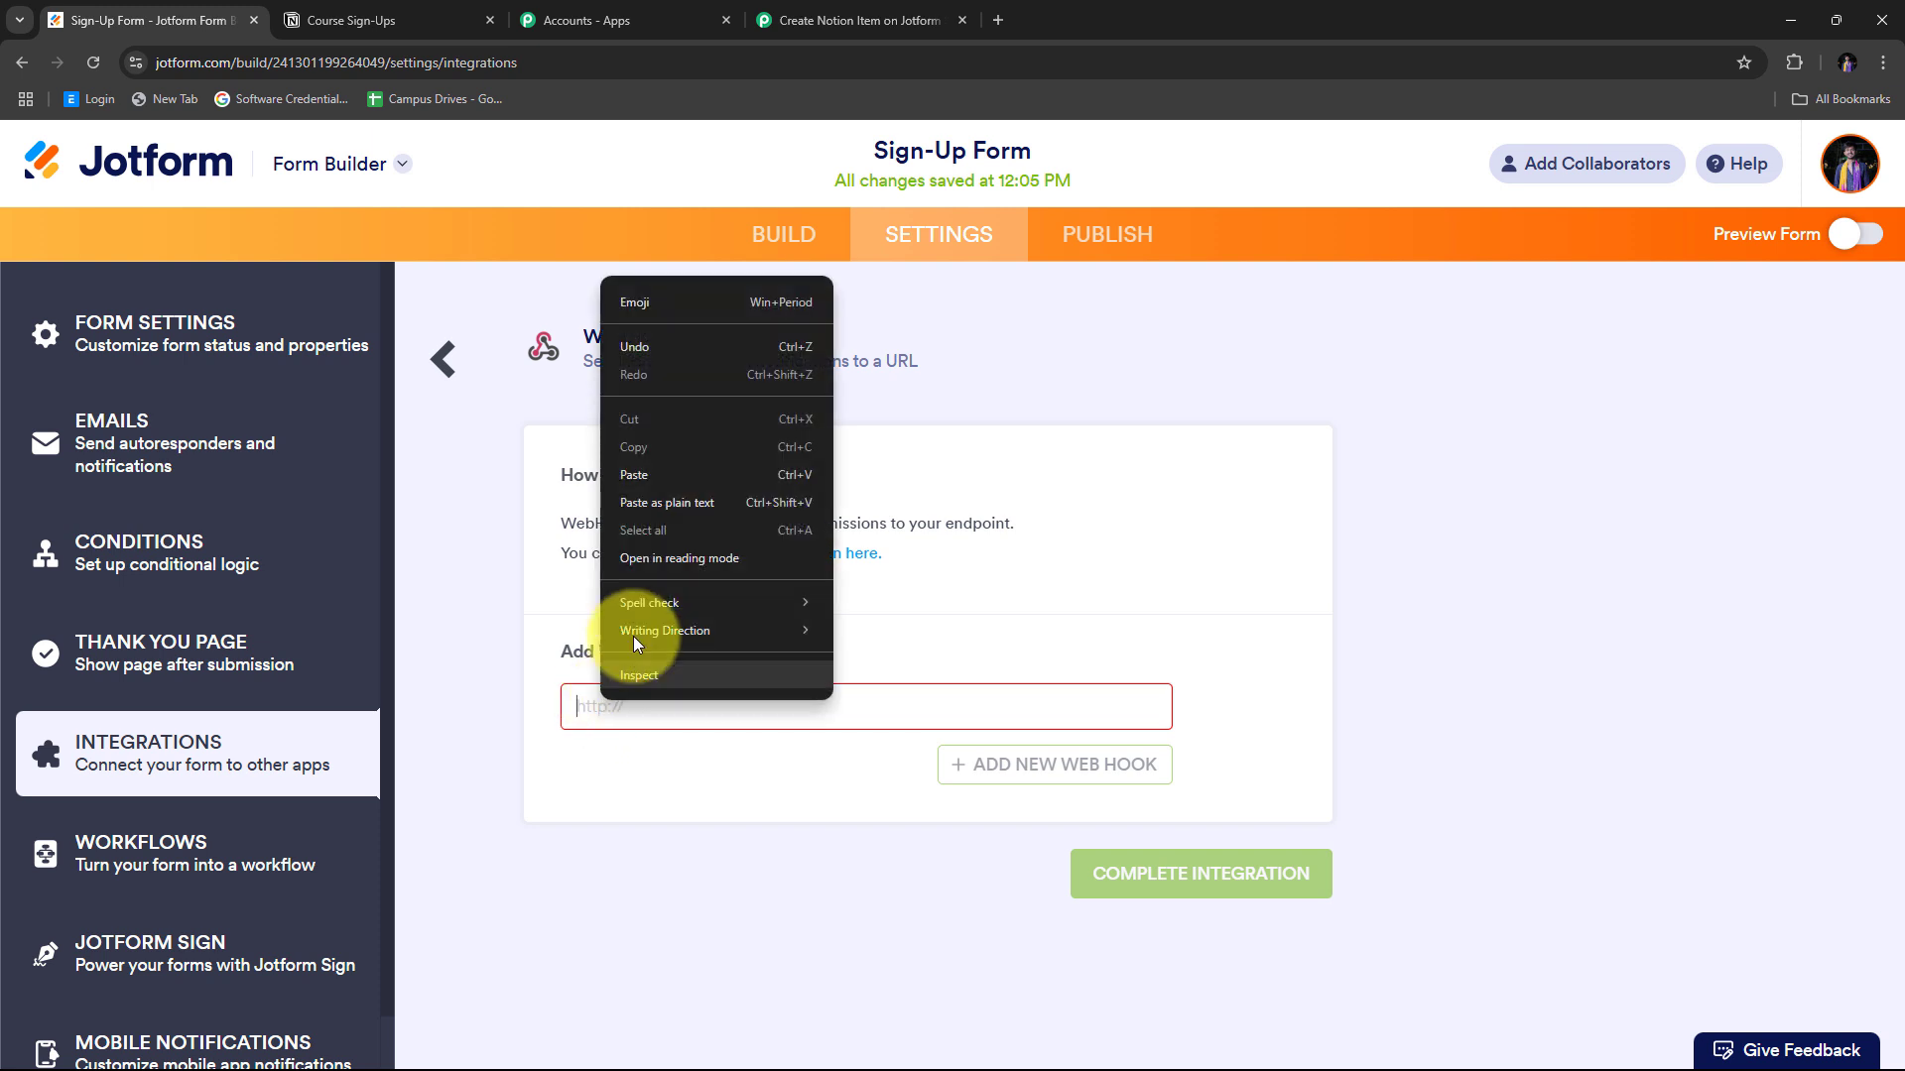
pyautogui.click(635, 475)
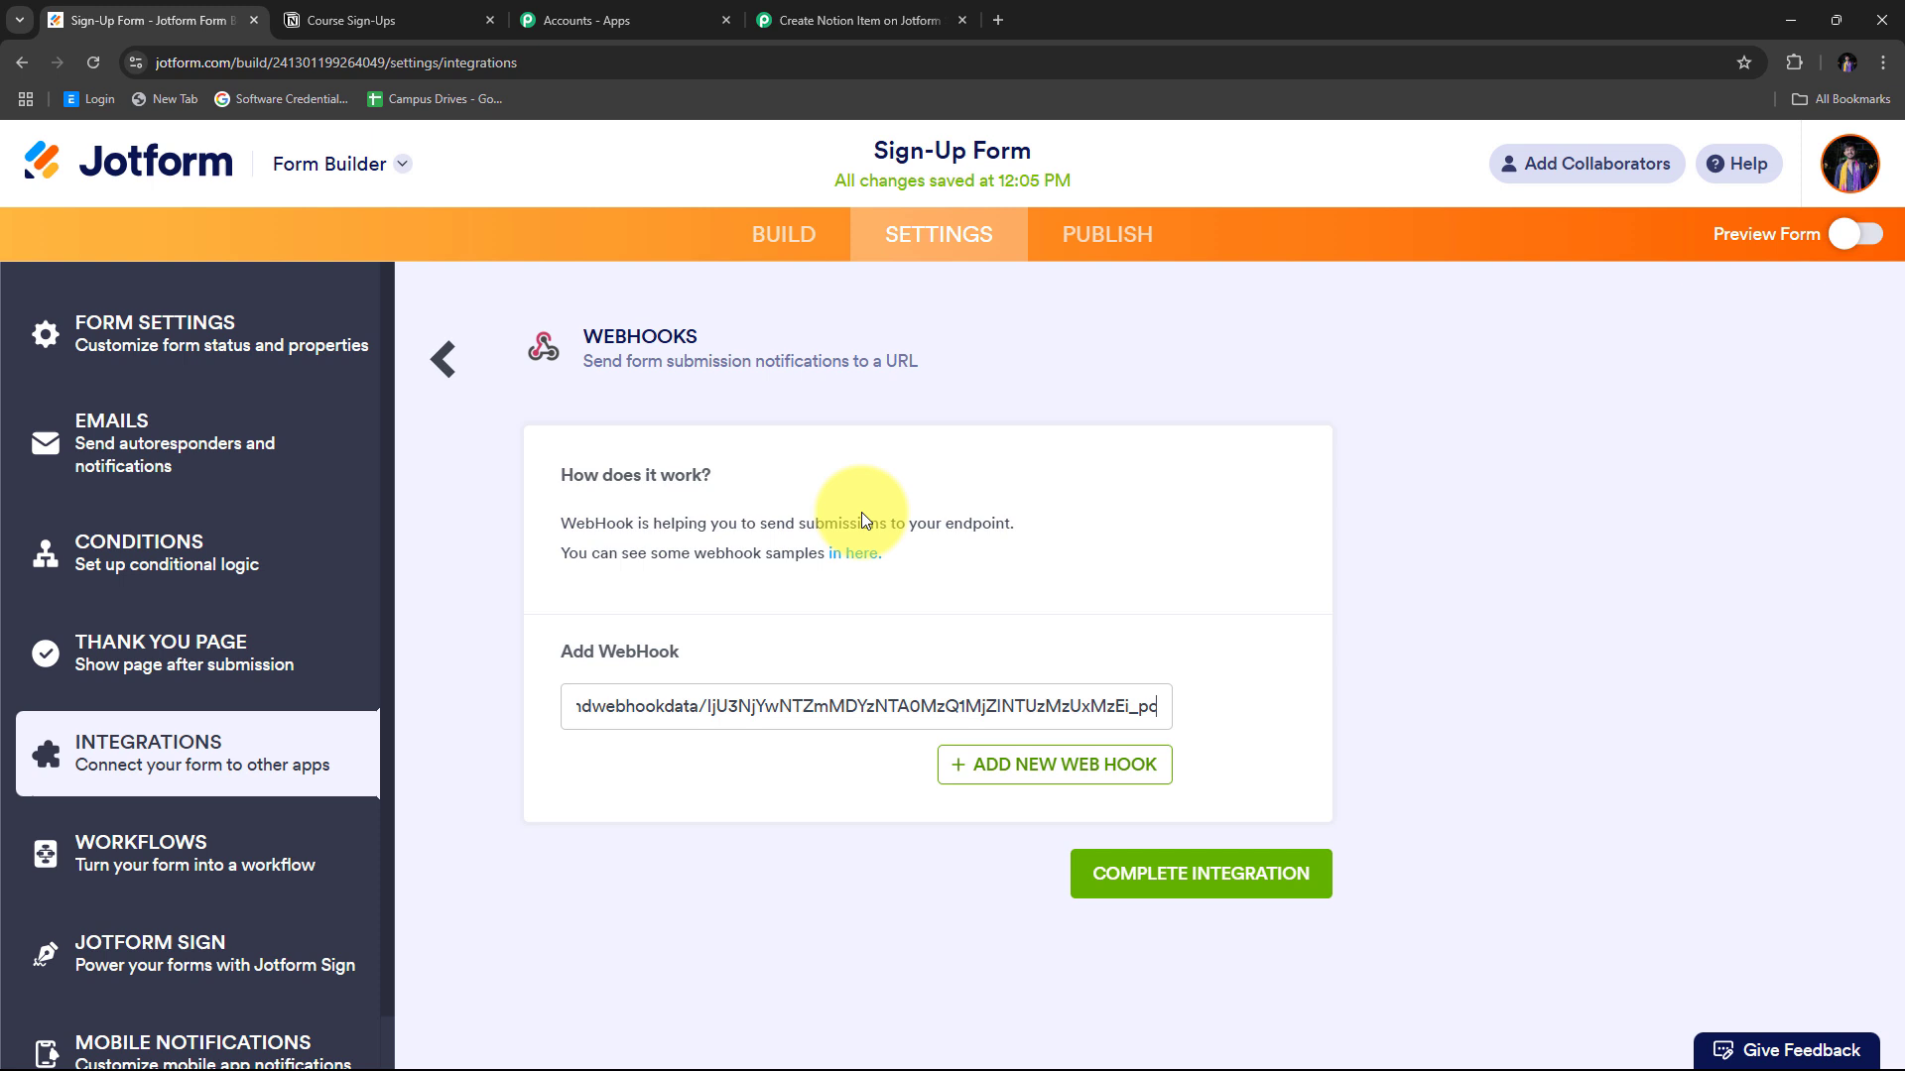
pyautogui.click(1186, 875)
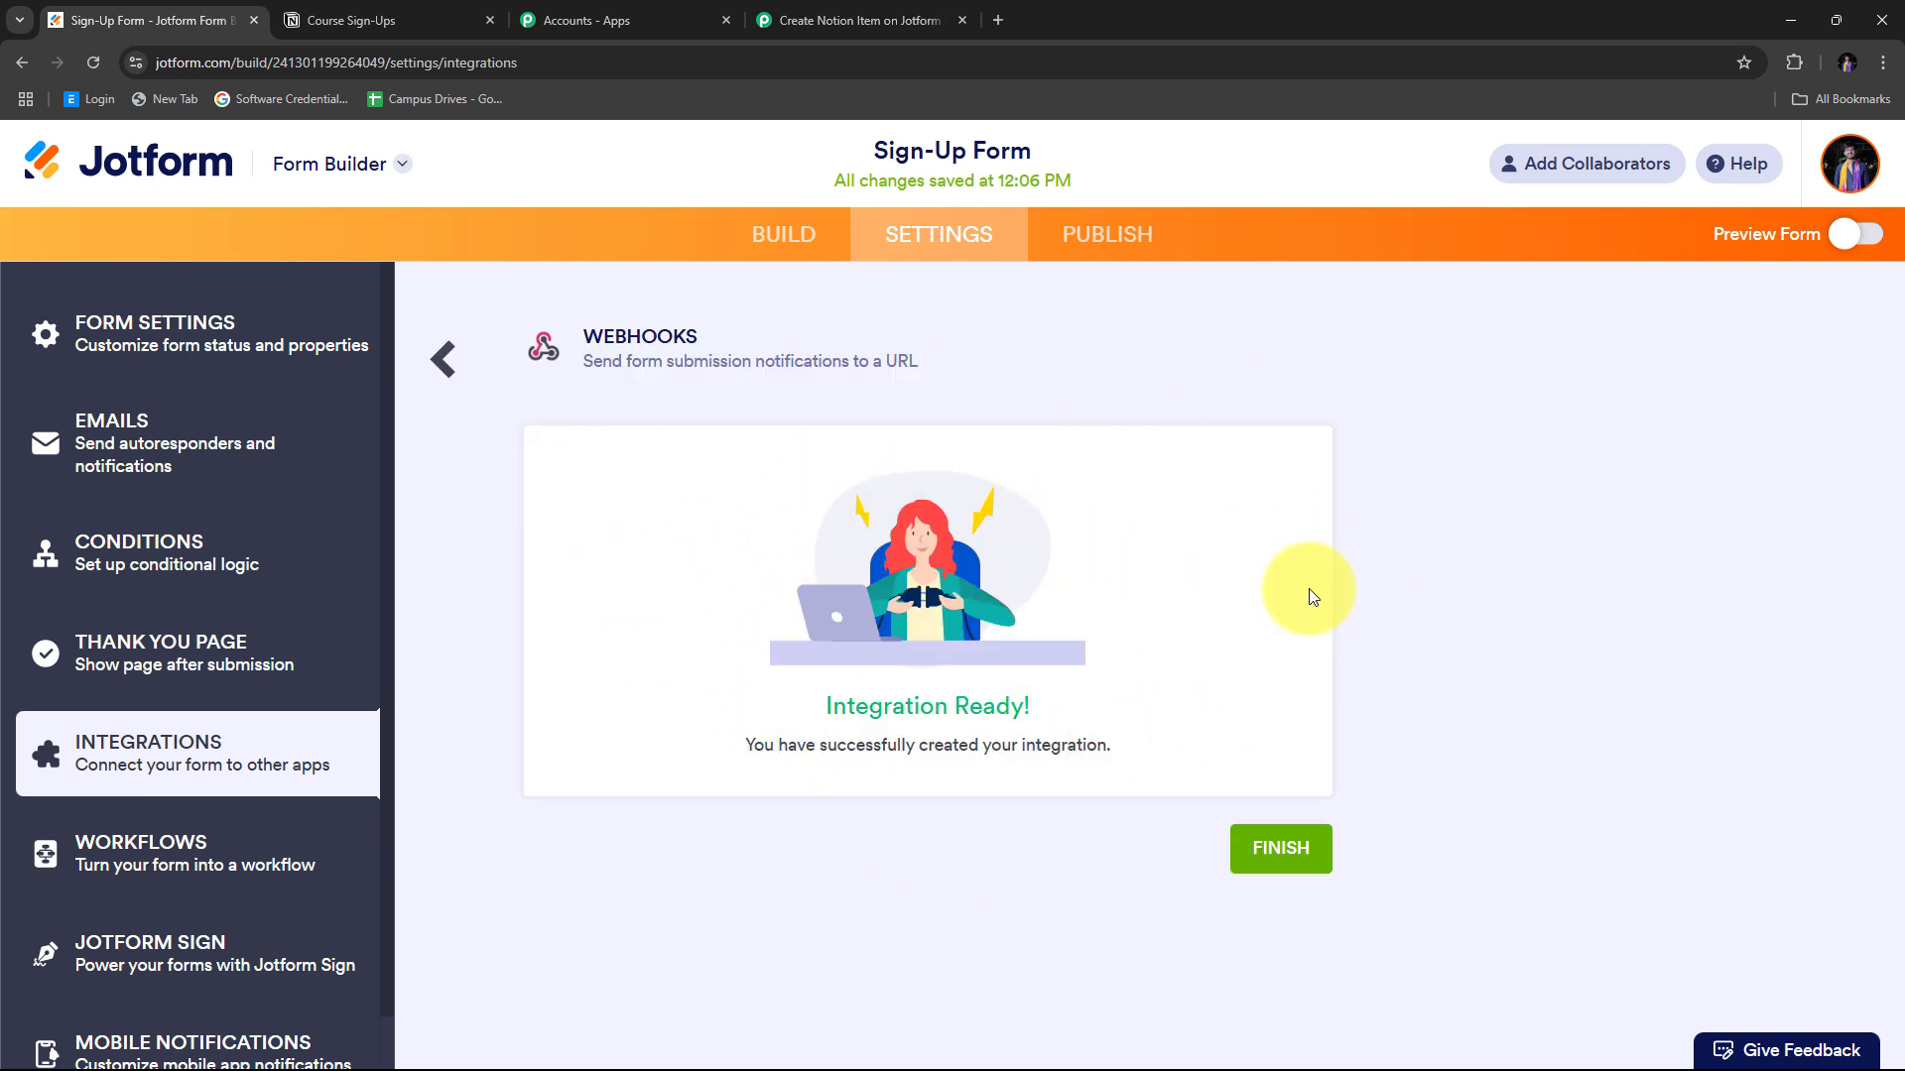
pyautogui.click(1283, 851)
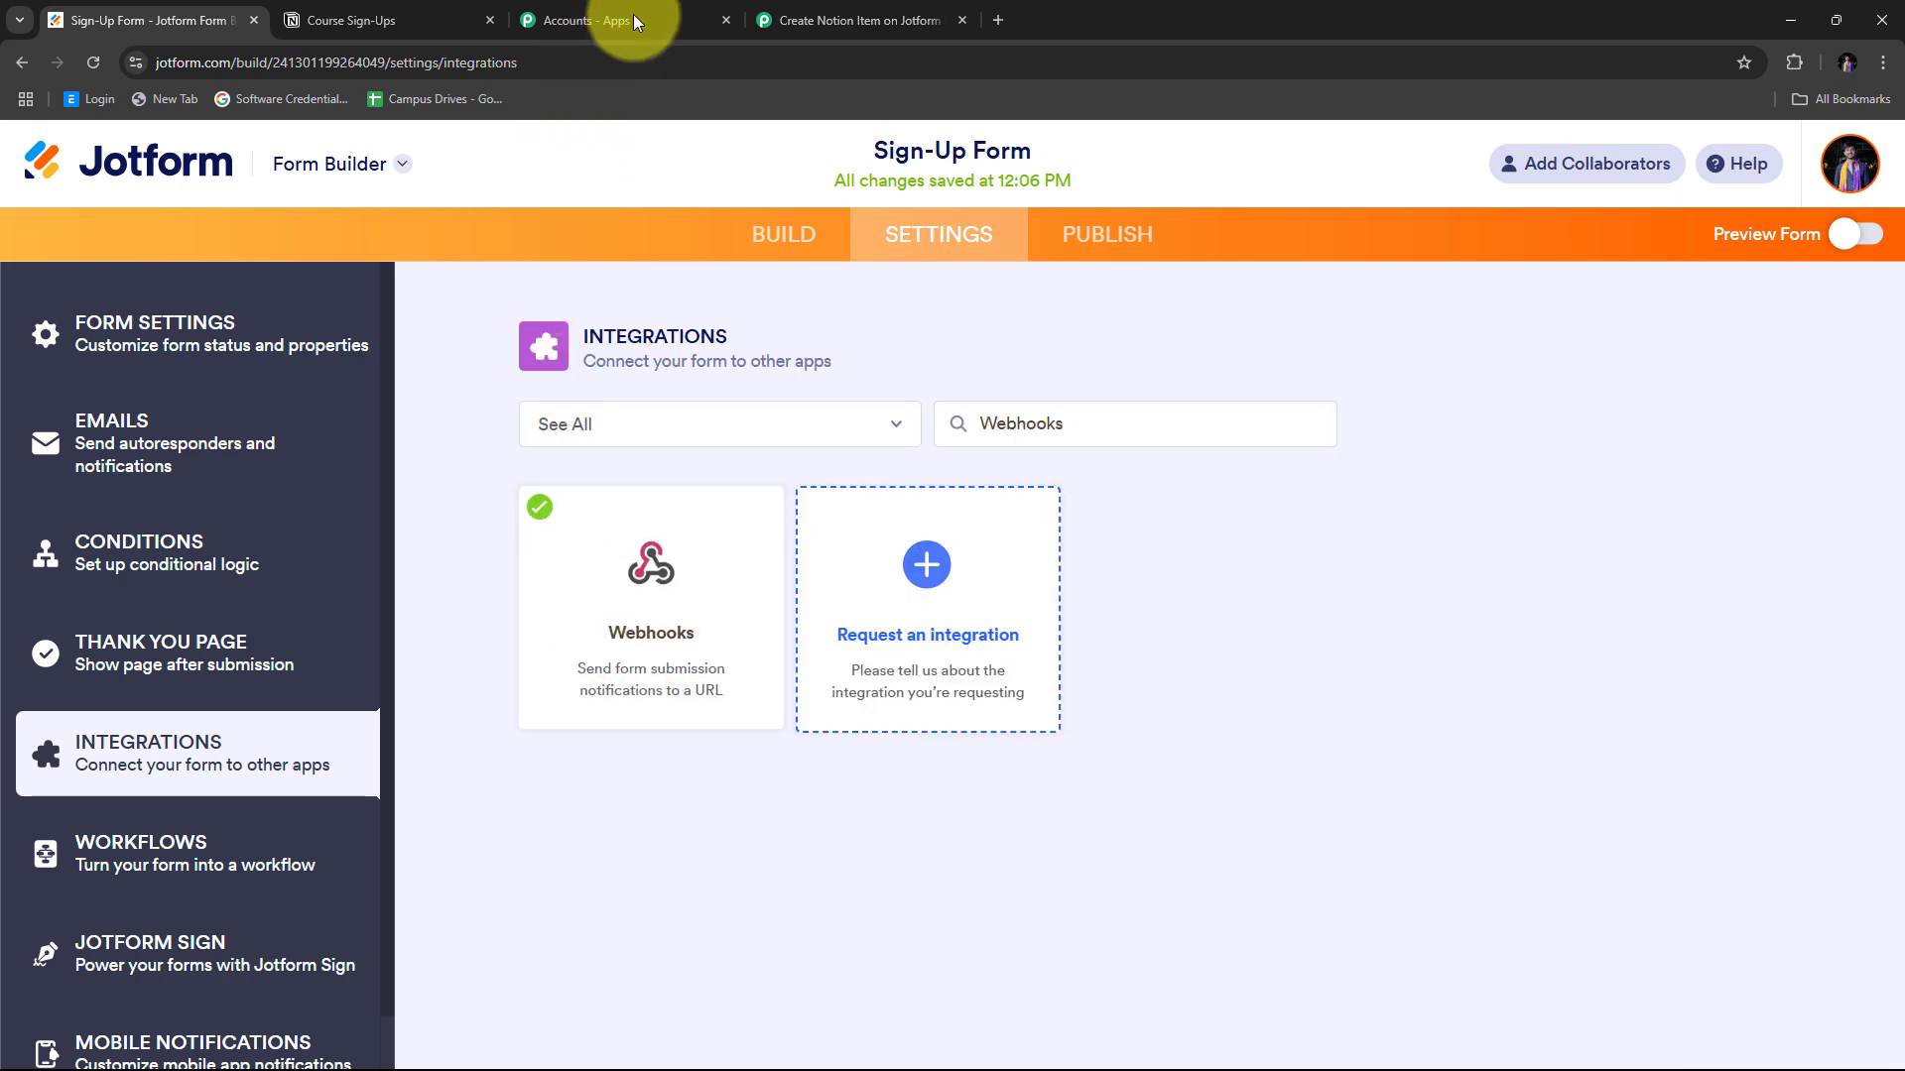
pyautogui.click(820, 14)
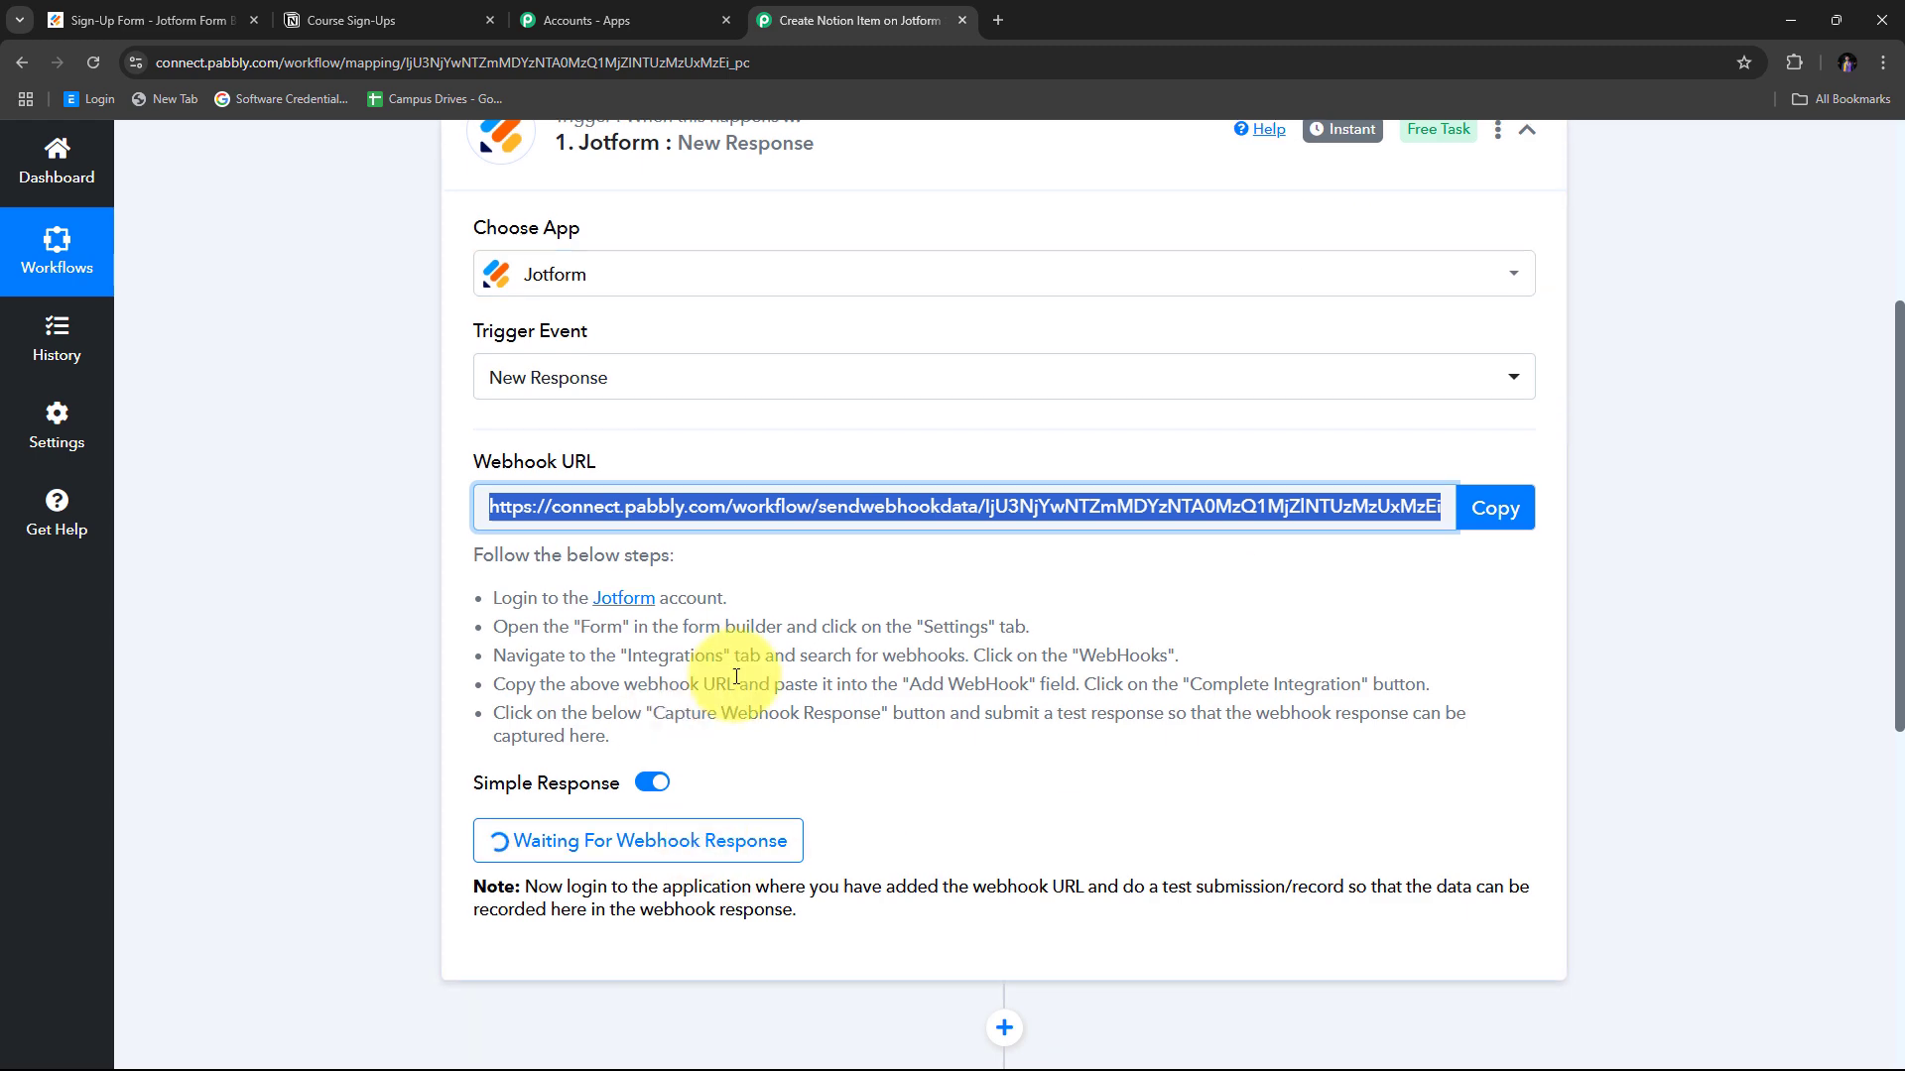
pyautogui.scroll(-2, 595, 794)
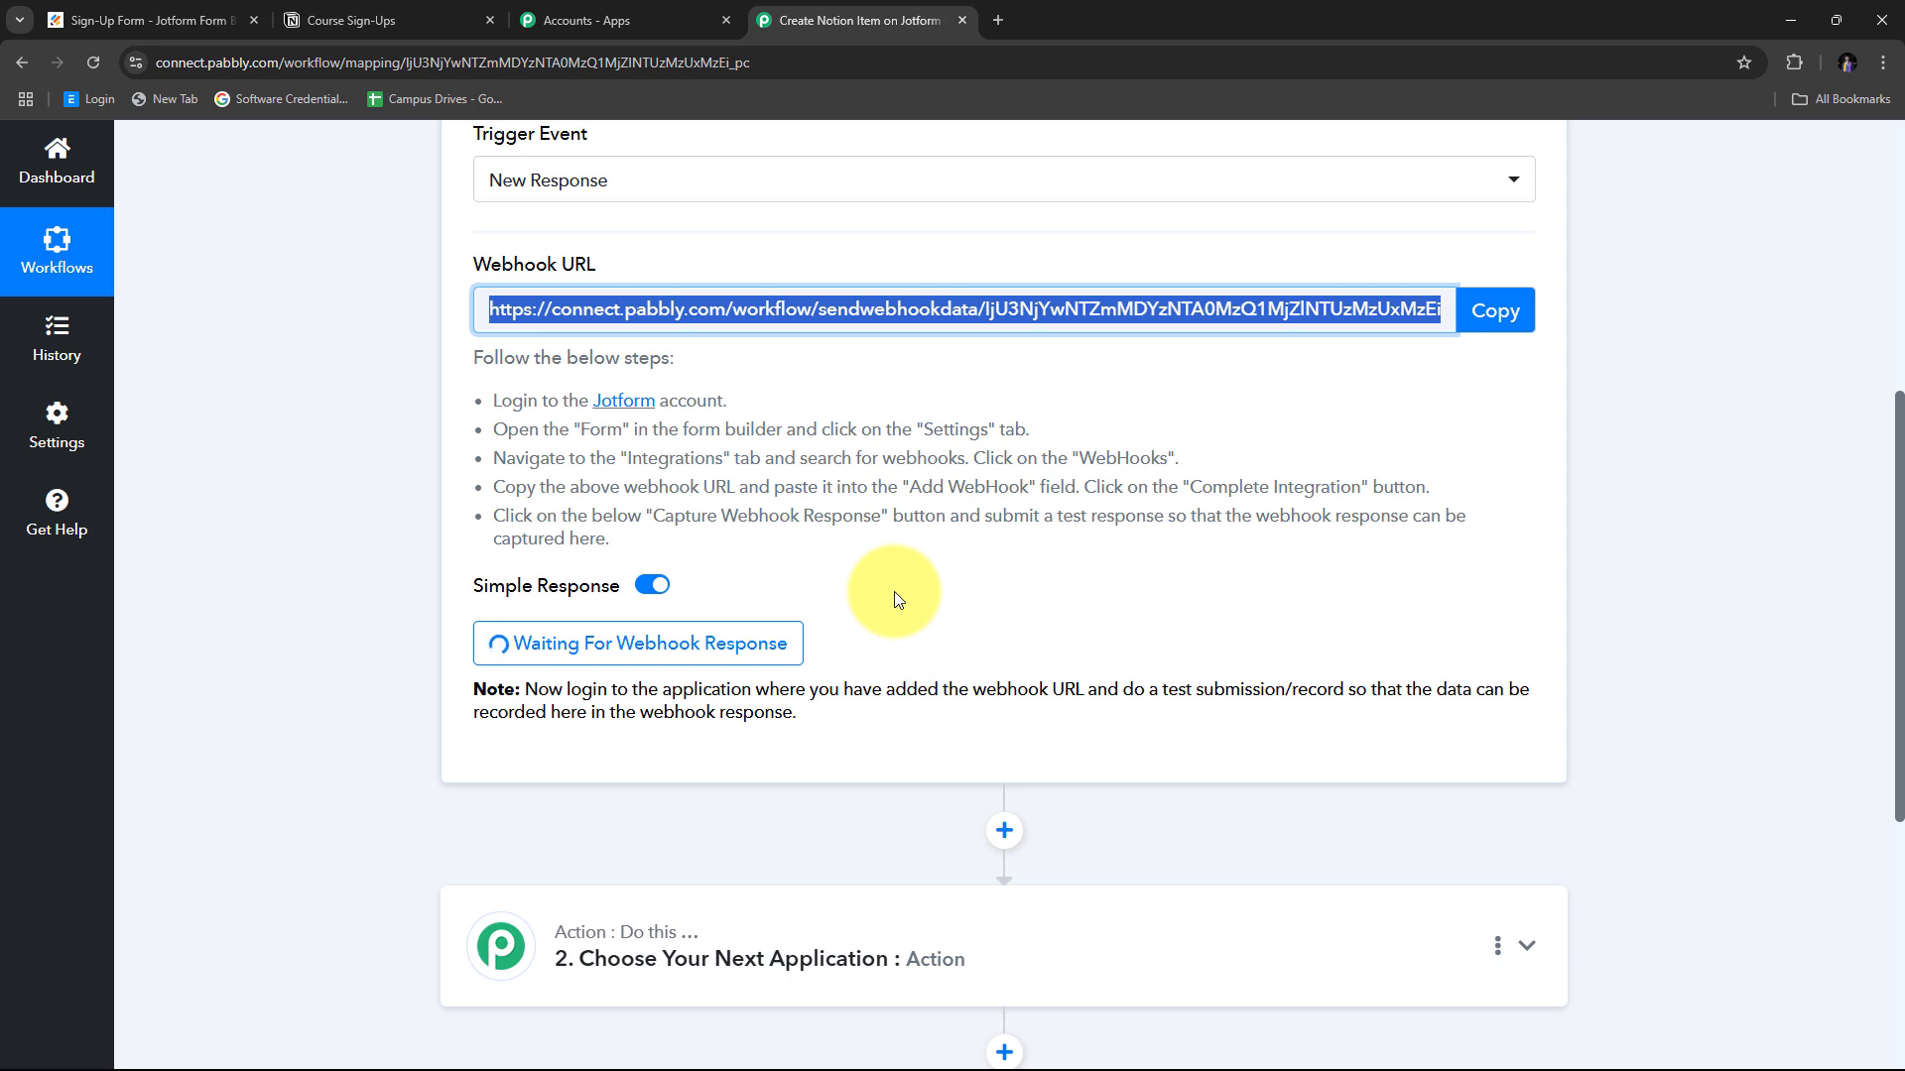
pyautogui.scroll(-1, 893, 496)
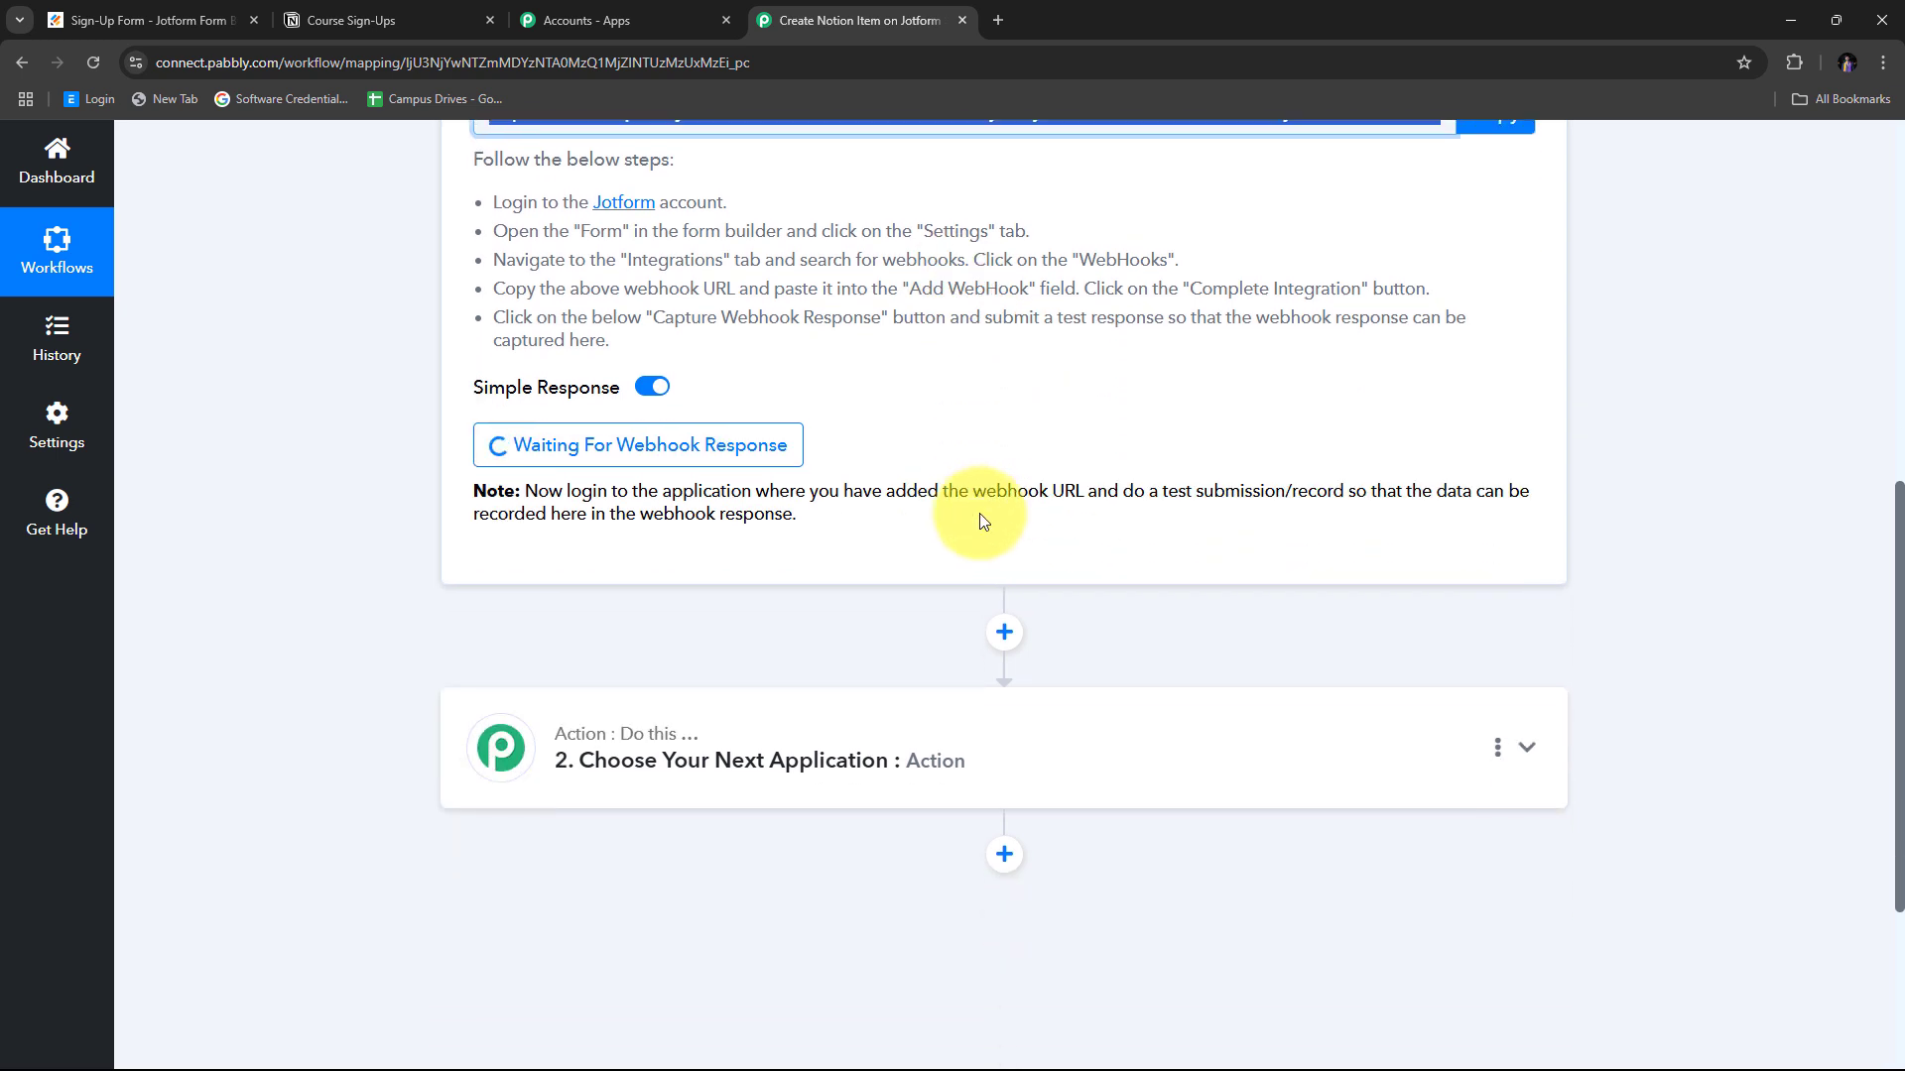
pyautogui.scroll(1, 893, 536)
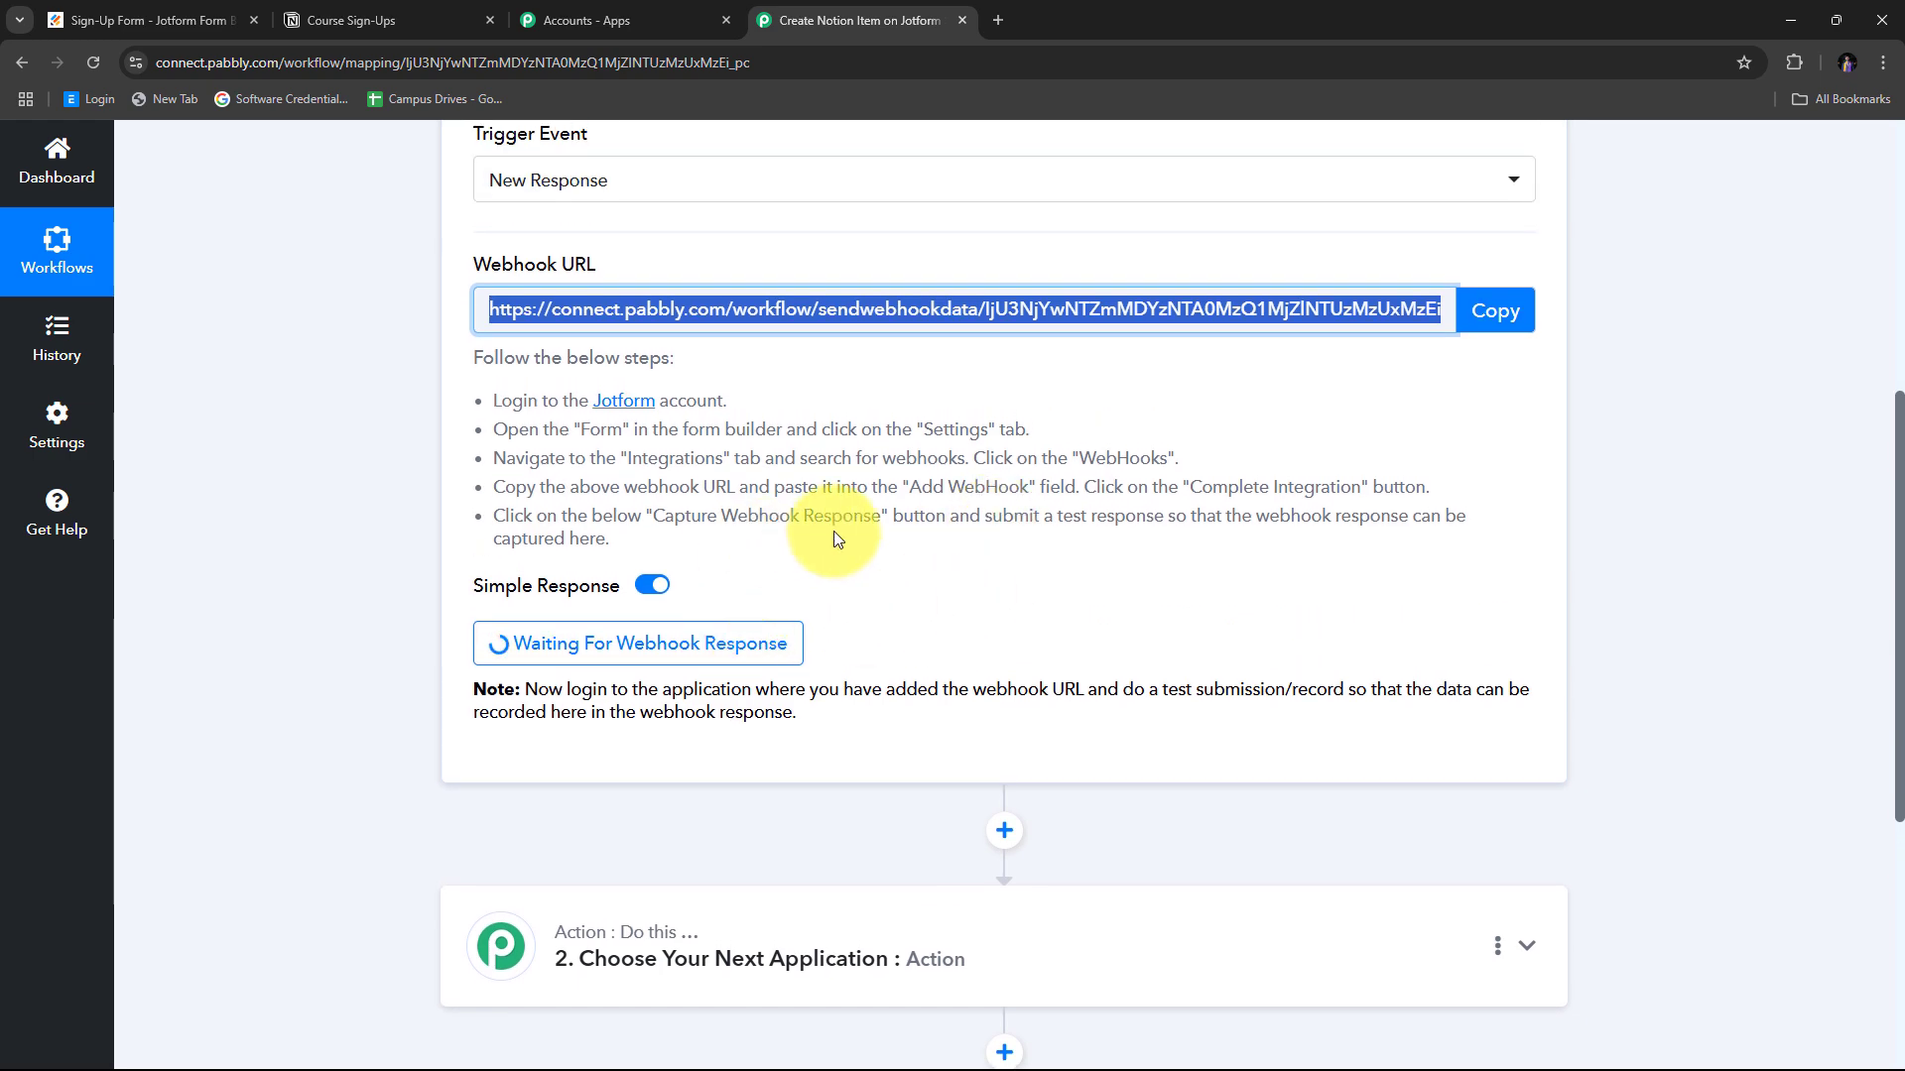
# Open the live Sign-Up Form in a new tab from the Publish options.
pyautogui.click(198, 19)
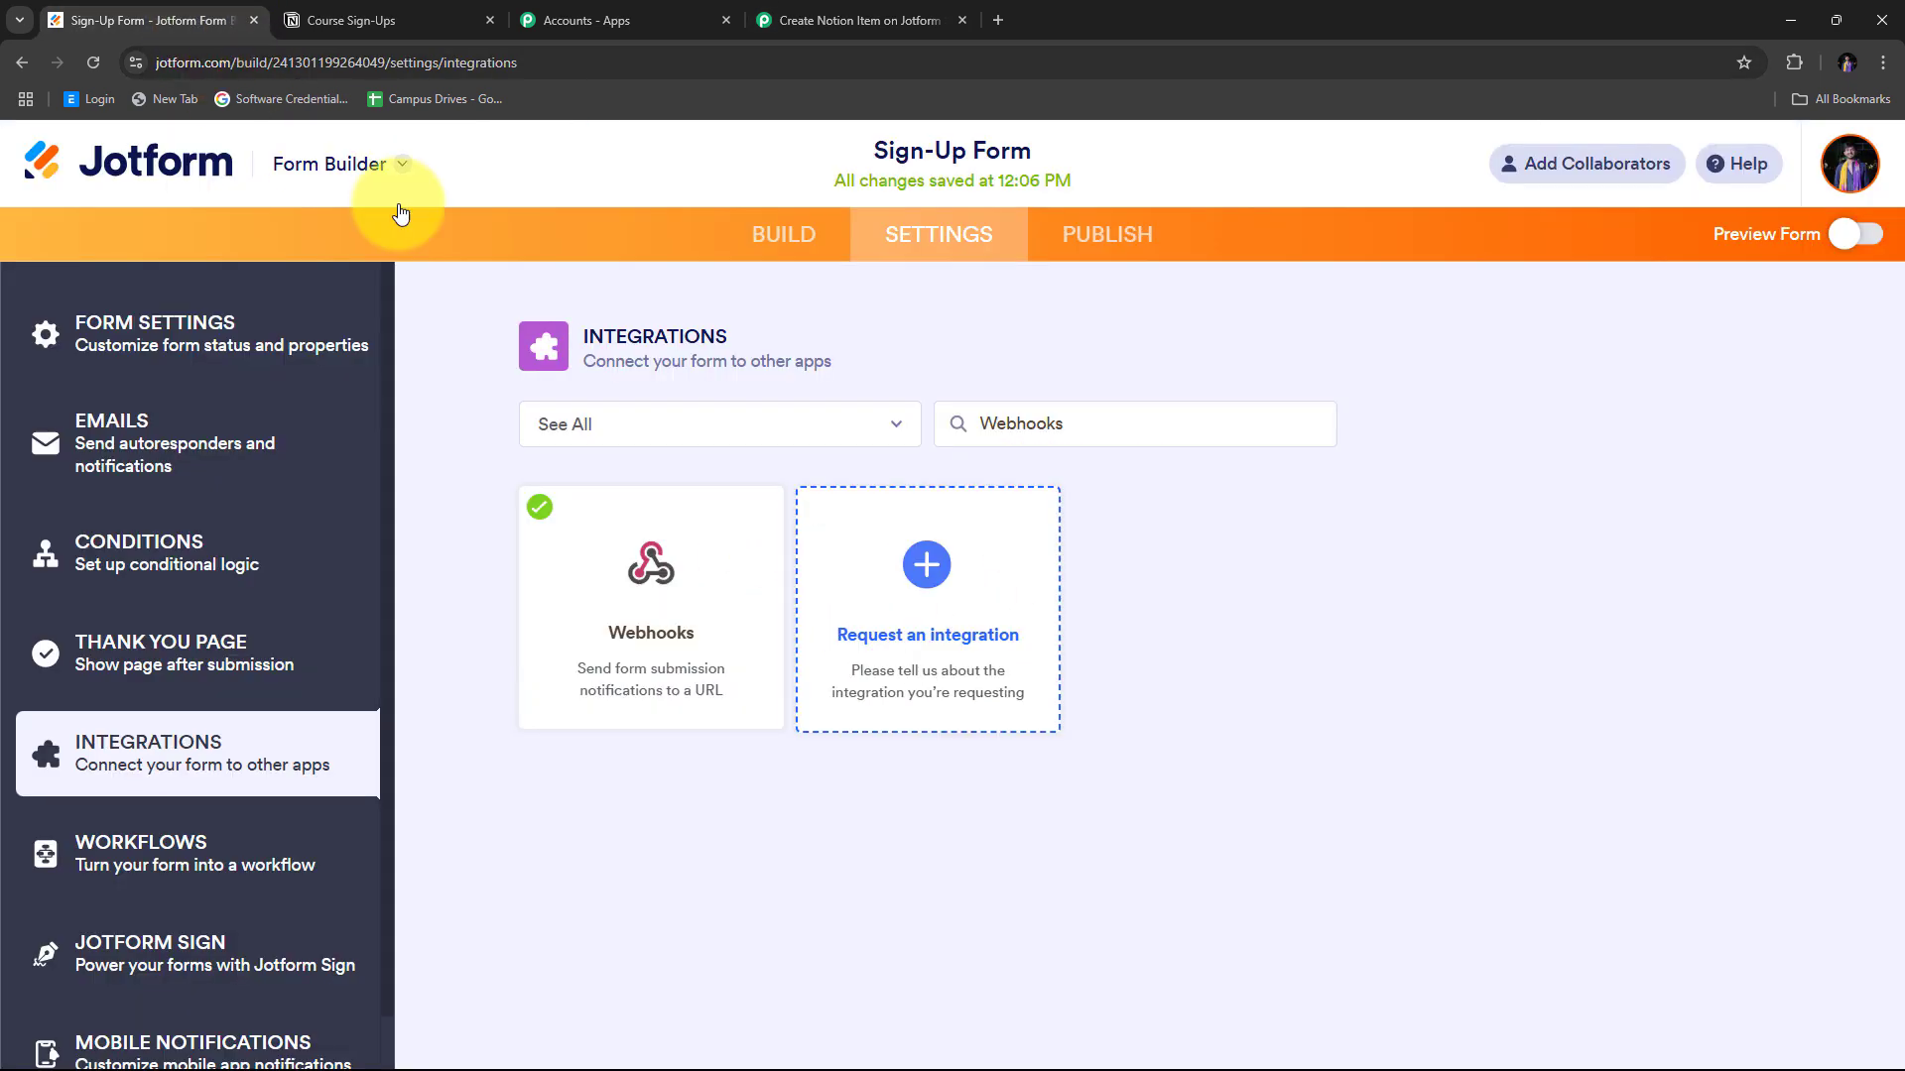
pyautogui.click(1116, 238)
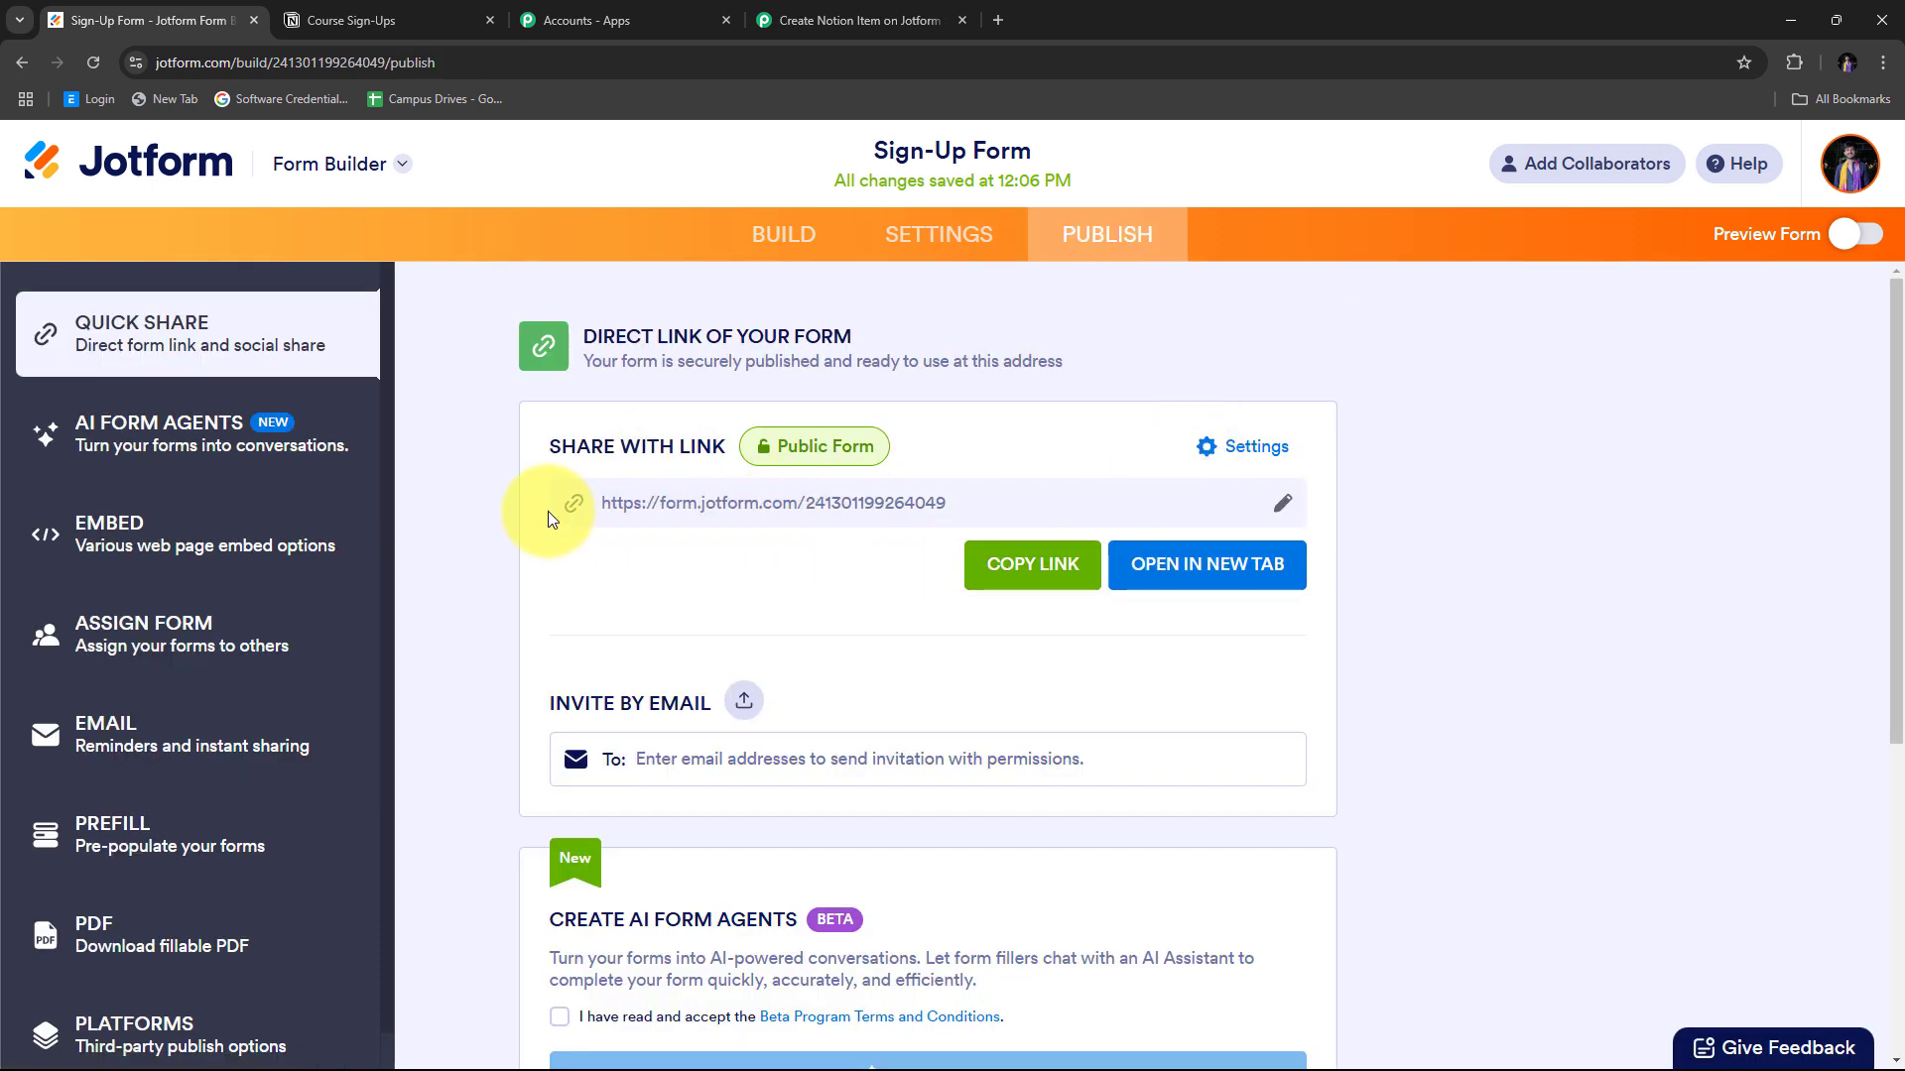
pyautogui.click(1177, 575)
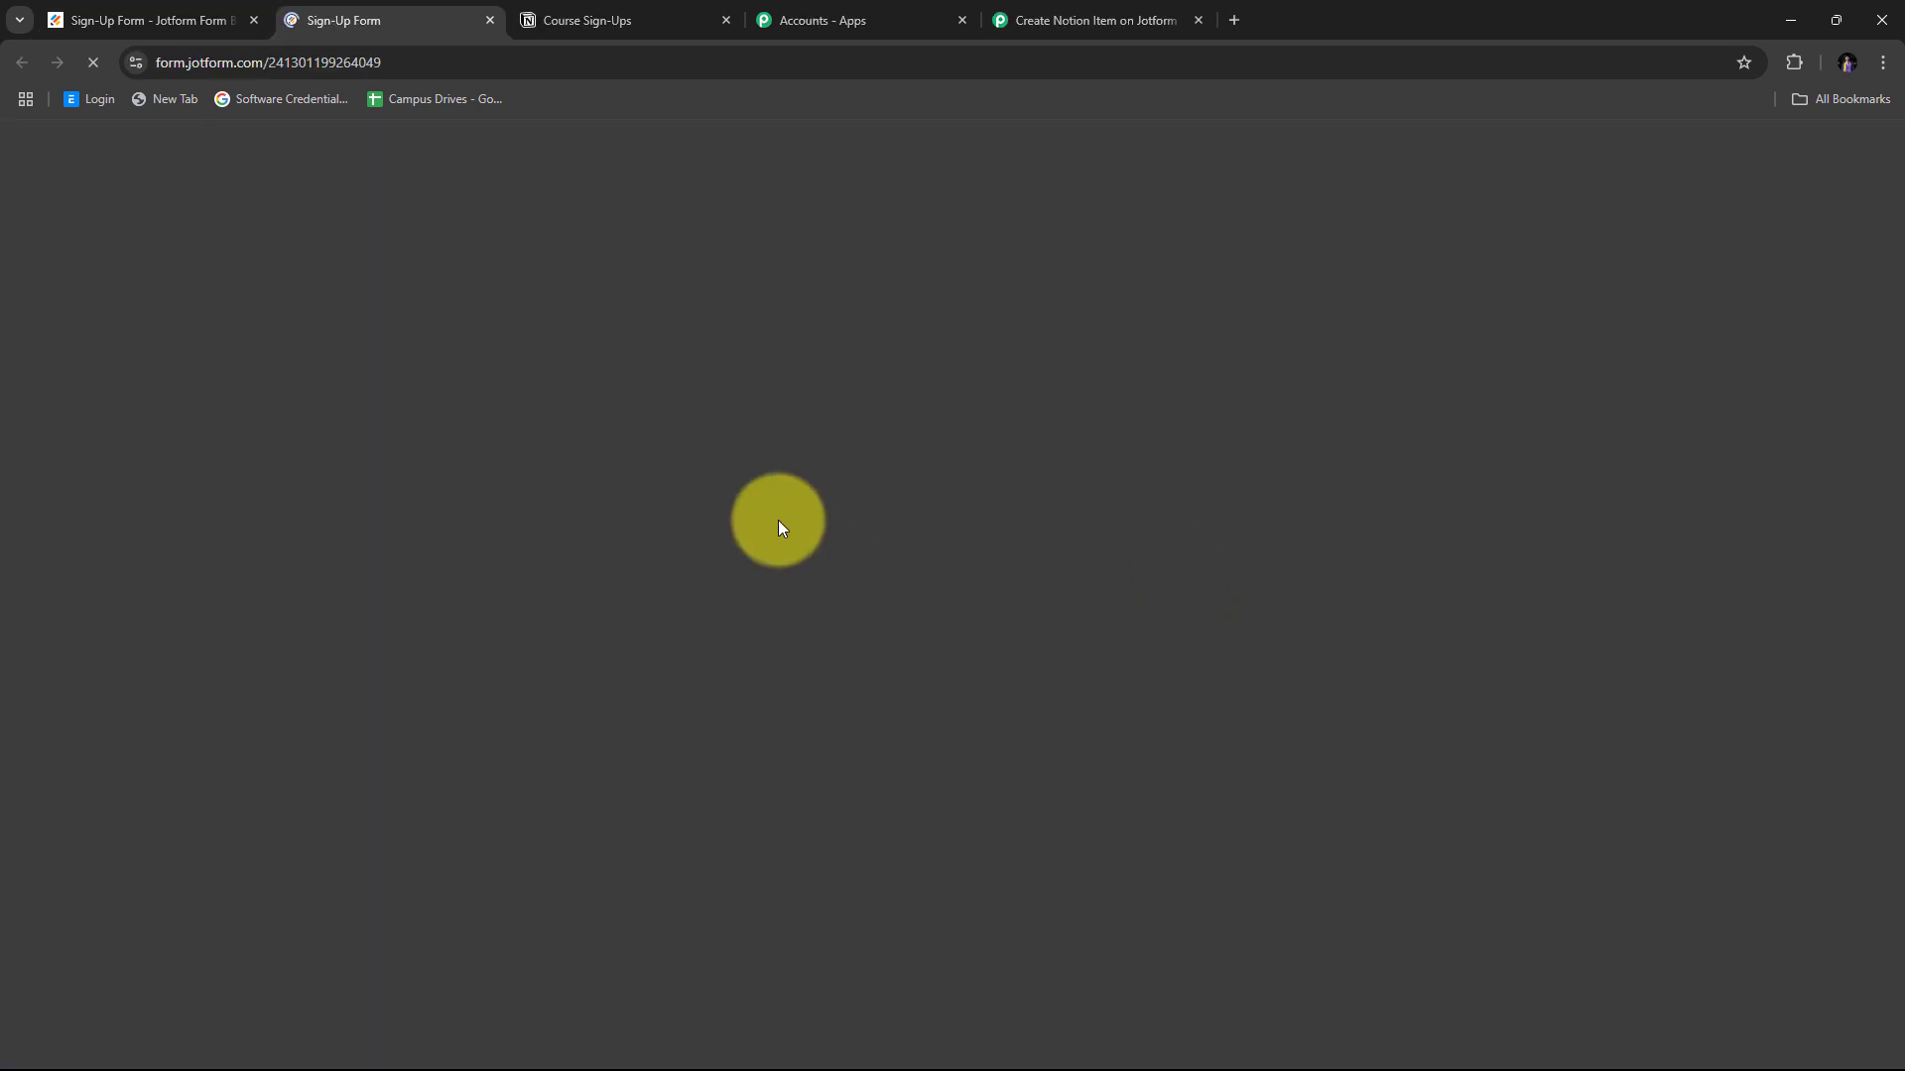
pyautogui.scroll(-3, 972, 361)
pyautogui.scroll(3, 969, 363)
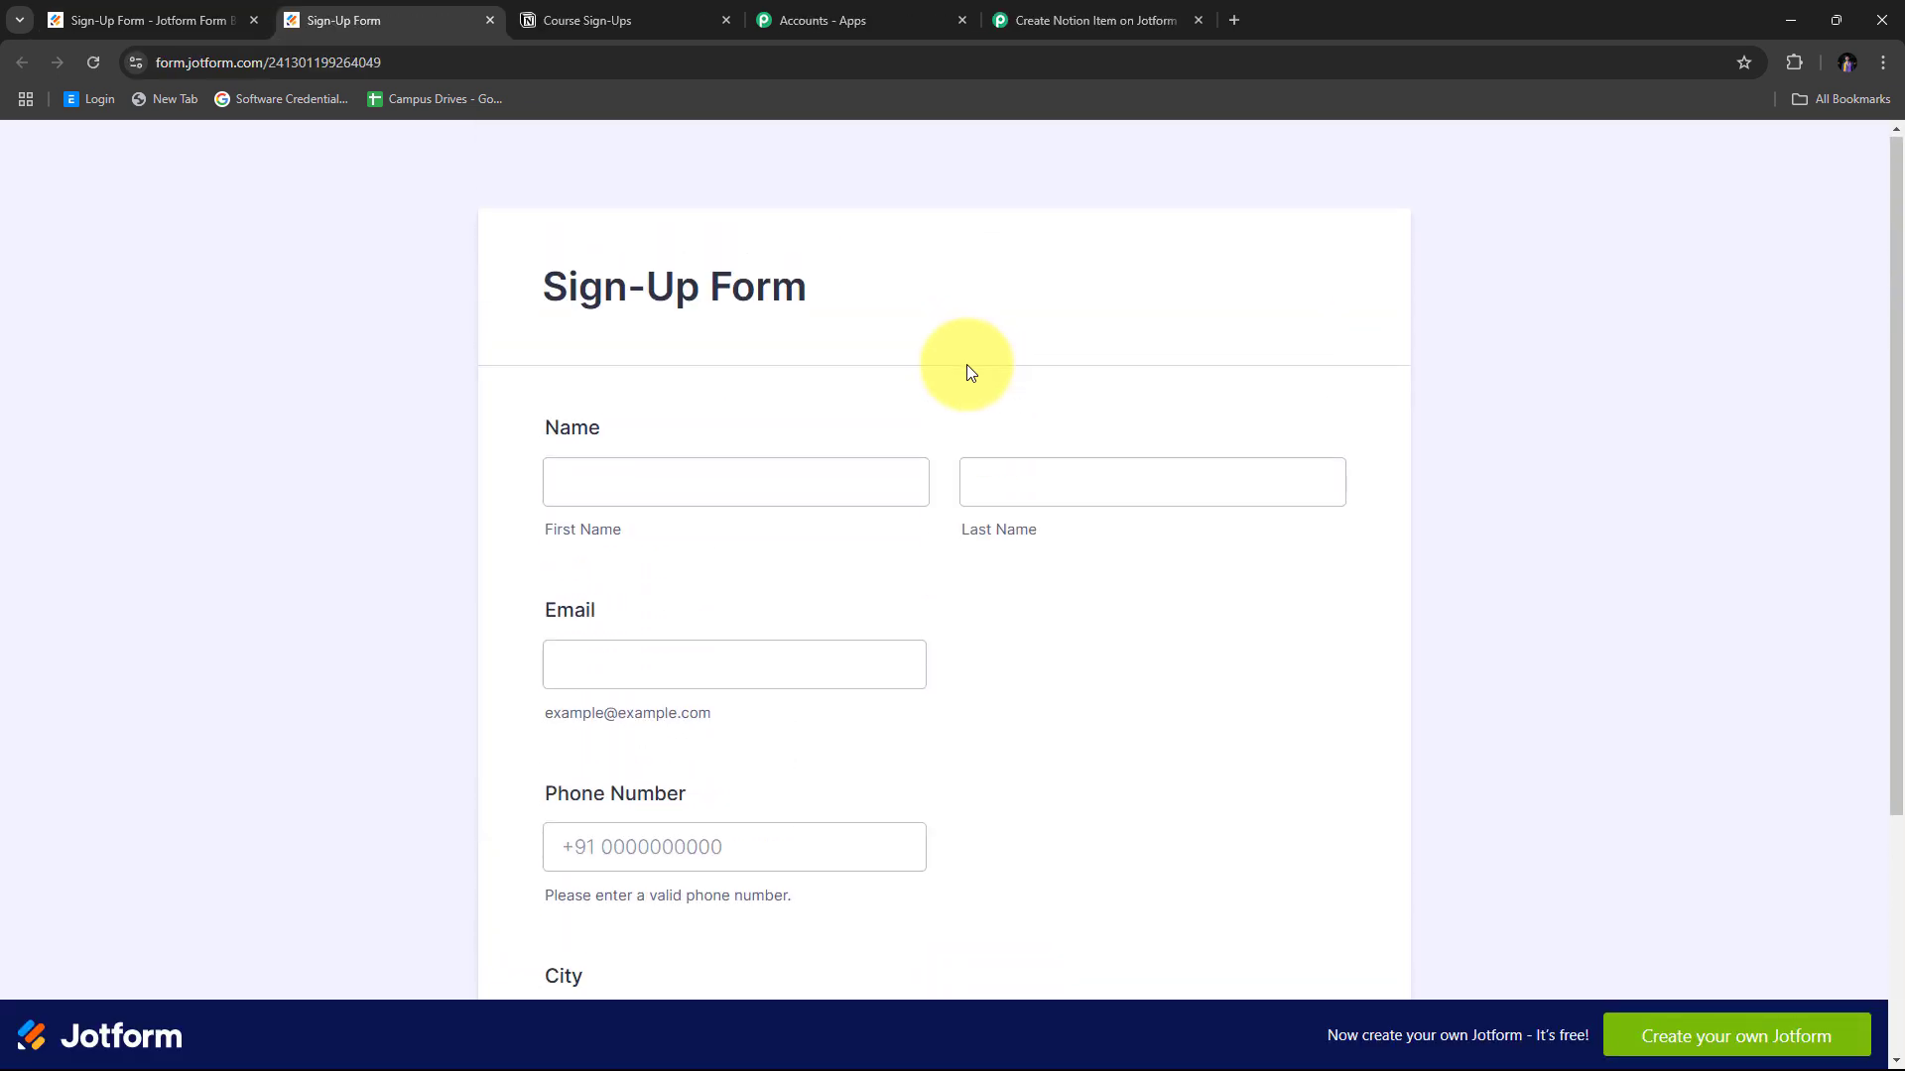
pyautogui.scroll(-3, 1202, 389)
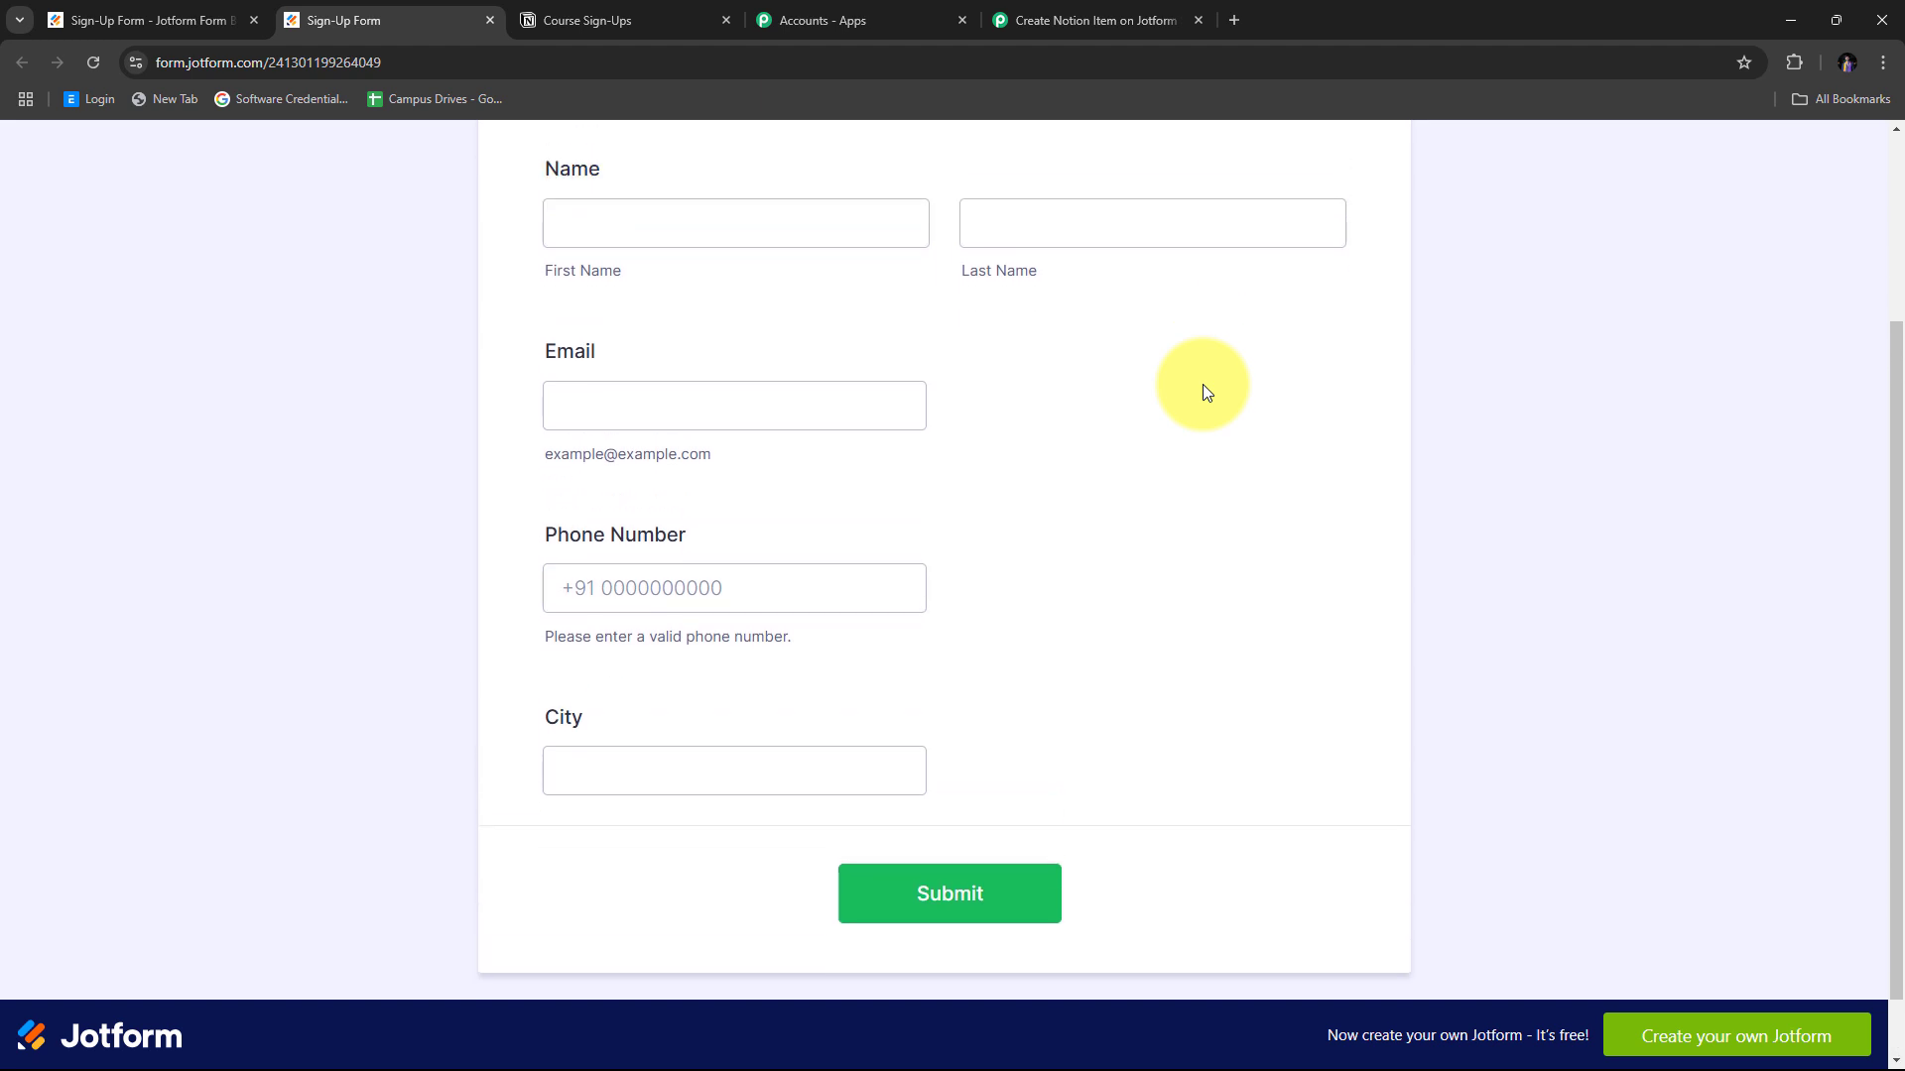
pyautogui.scroll(3, 1202, 389)
# Enter the test person's first name, last name and email address.
pyautogui.click(678, 495)
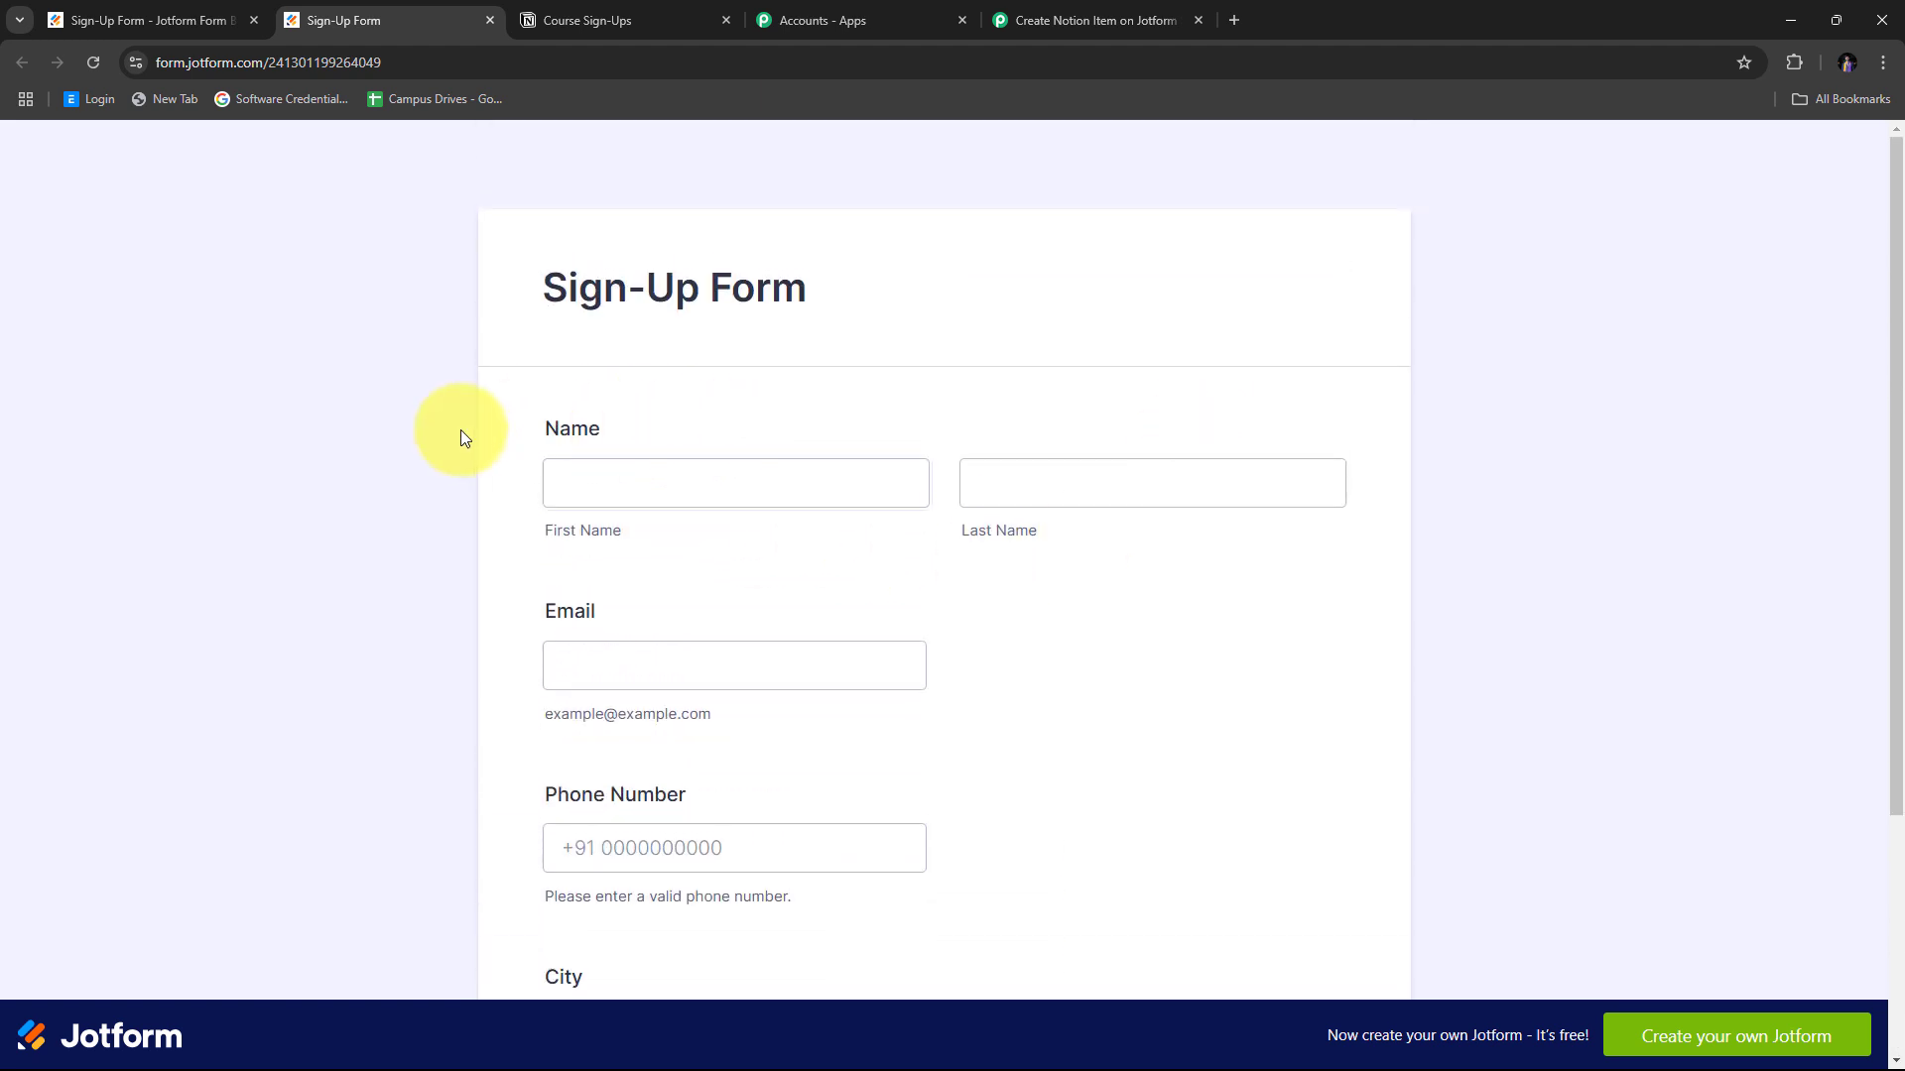
pyautogui.scroll(-3, 1181, 546)
pyautogui.scroll(3, 1181, 545)
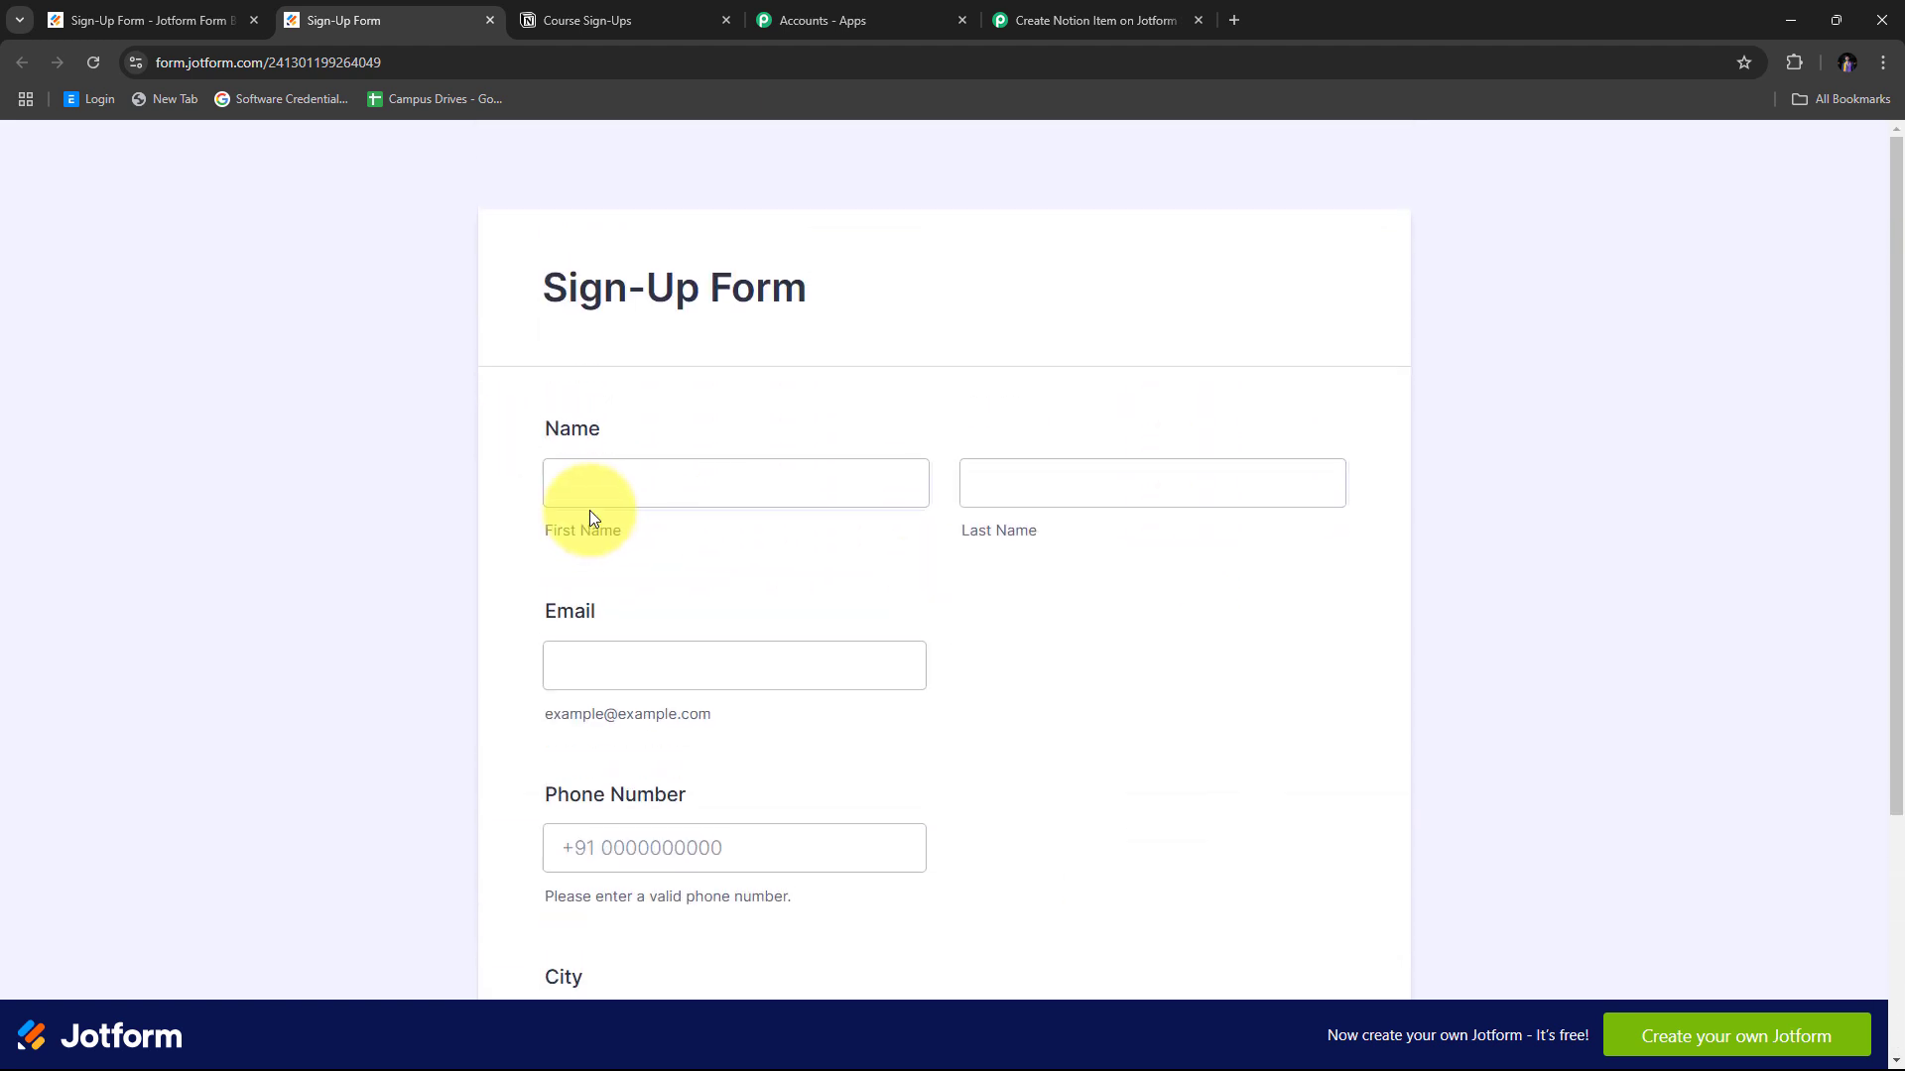
pyautogui.click(616, 475)
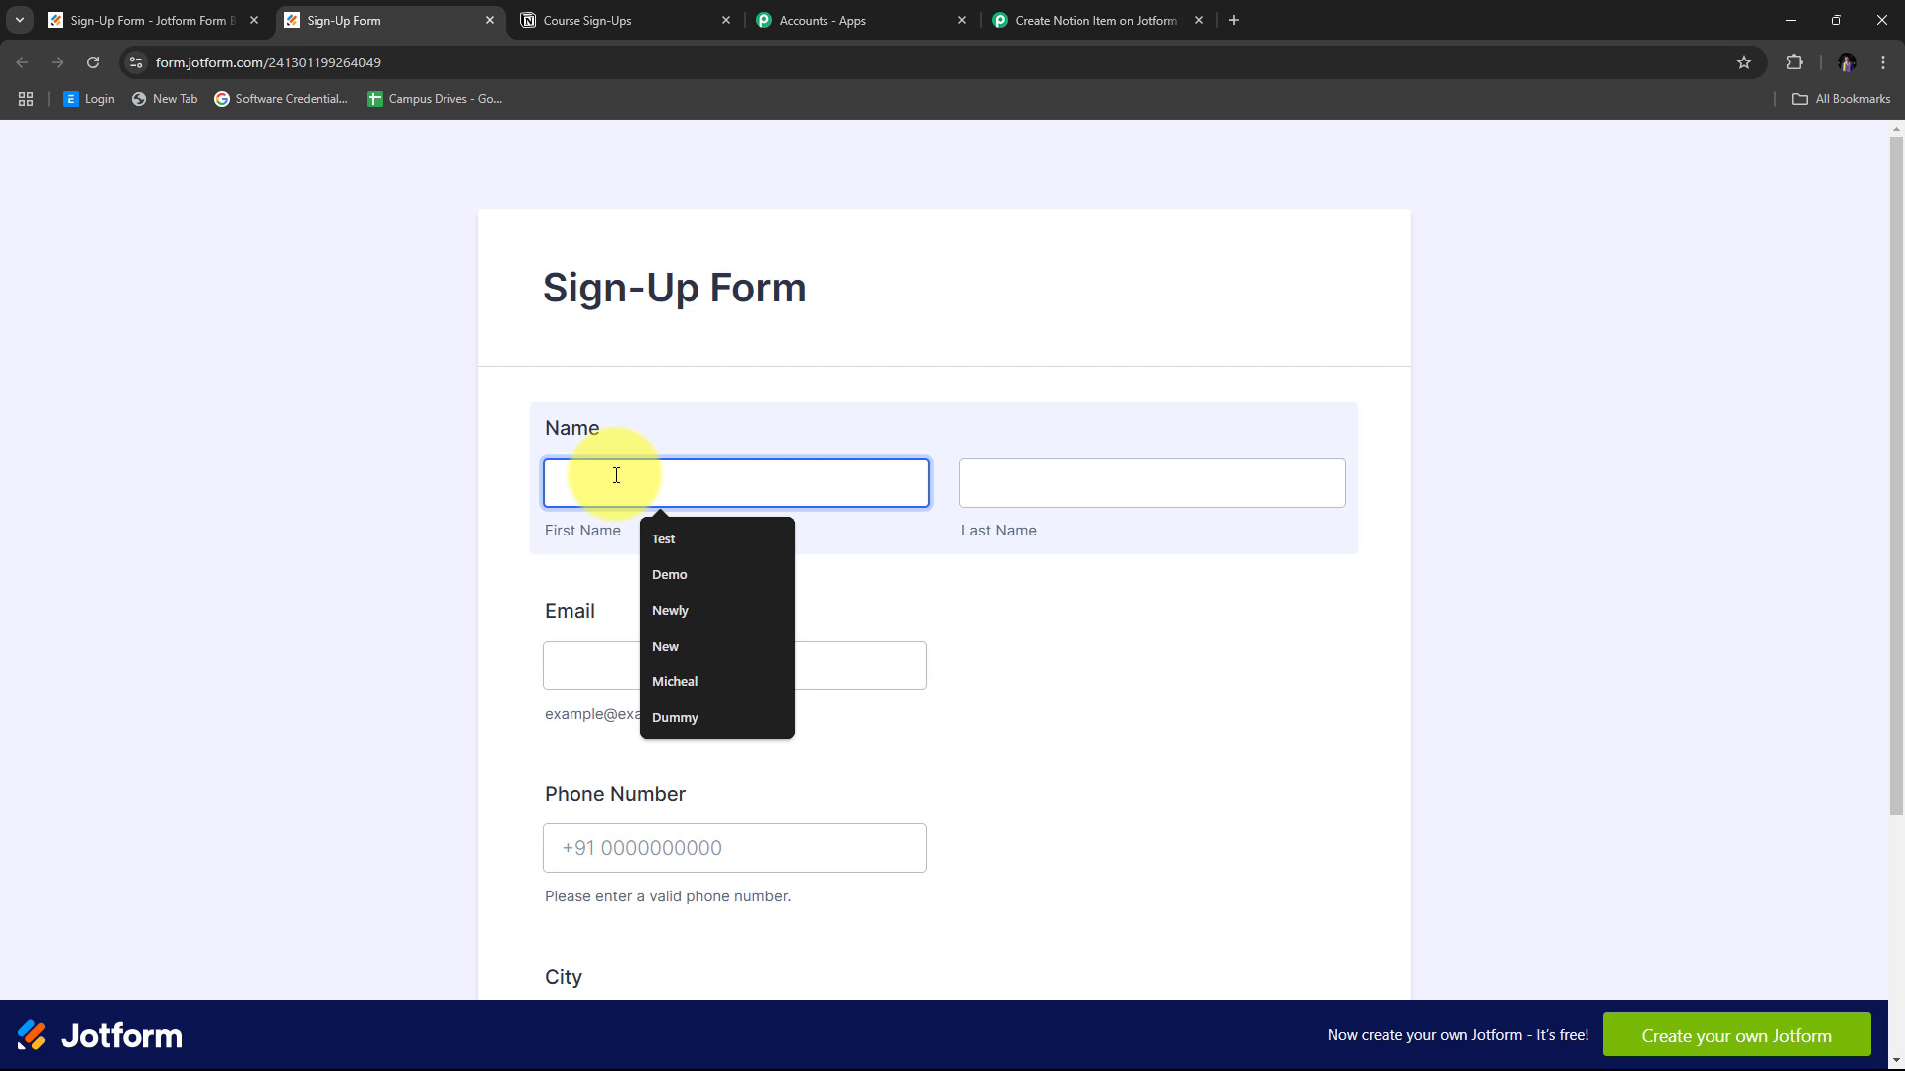
pyautogui.press('Tab')
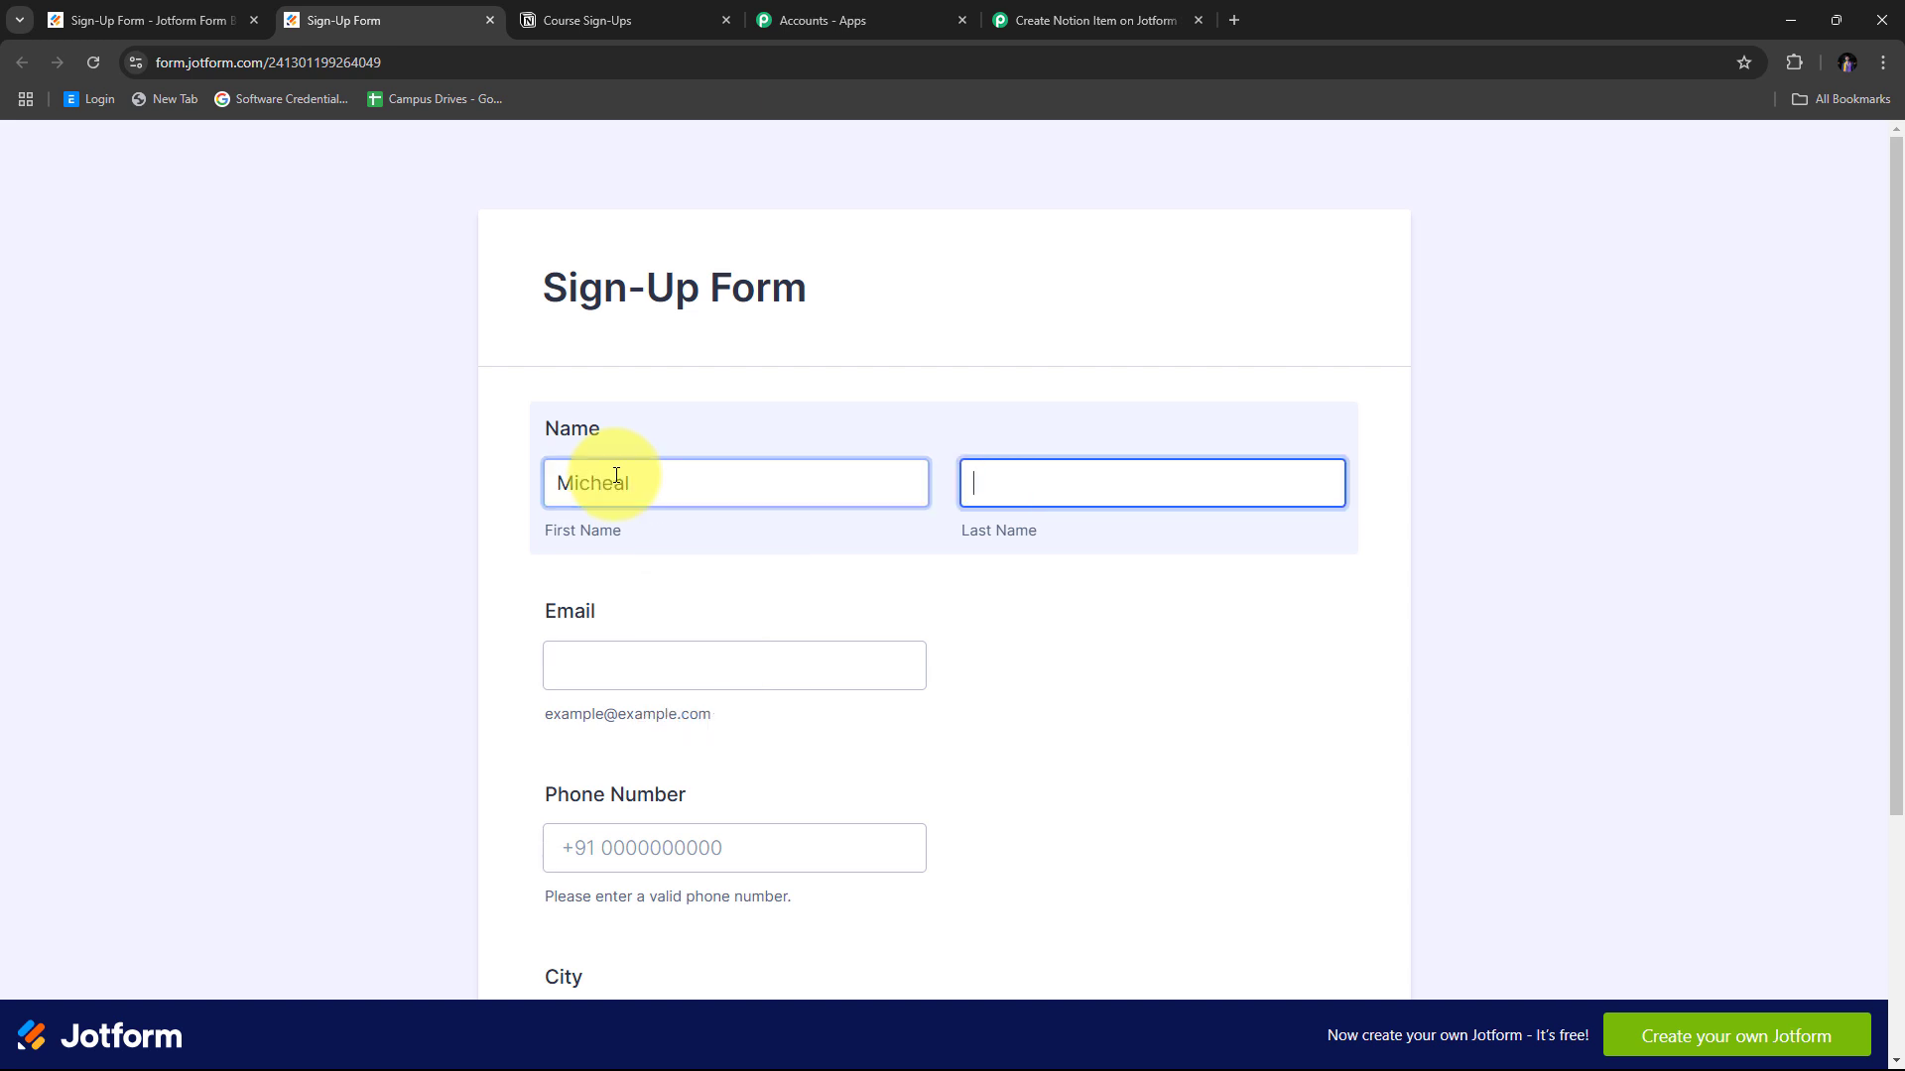
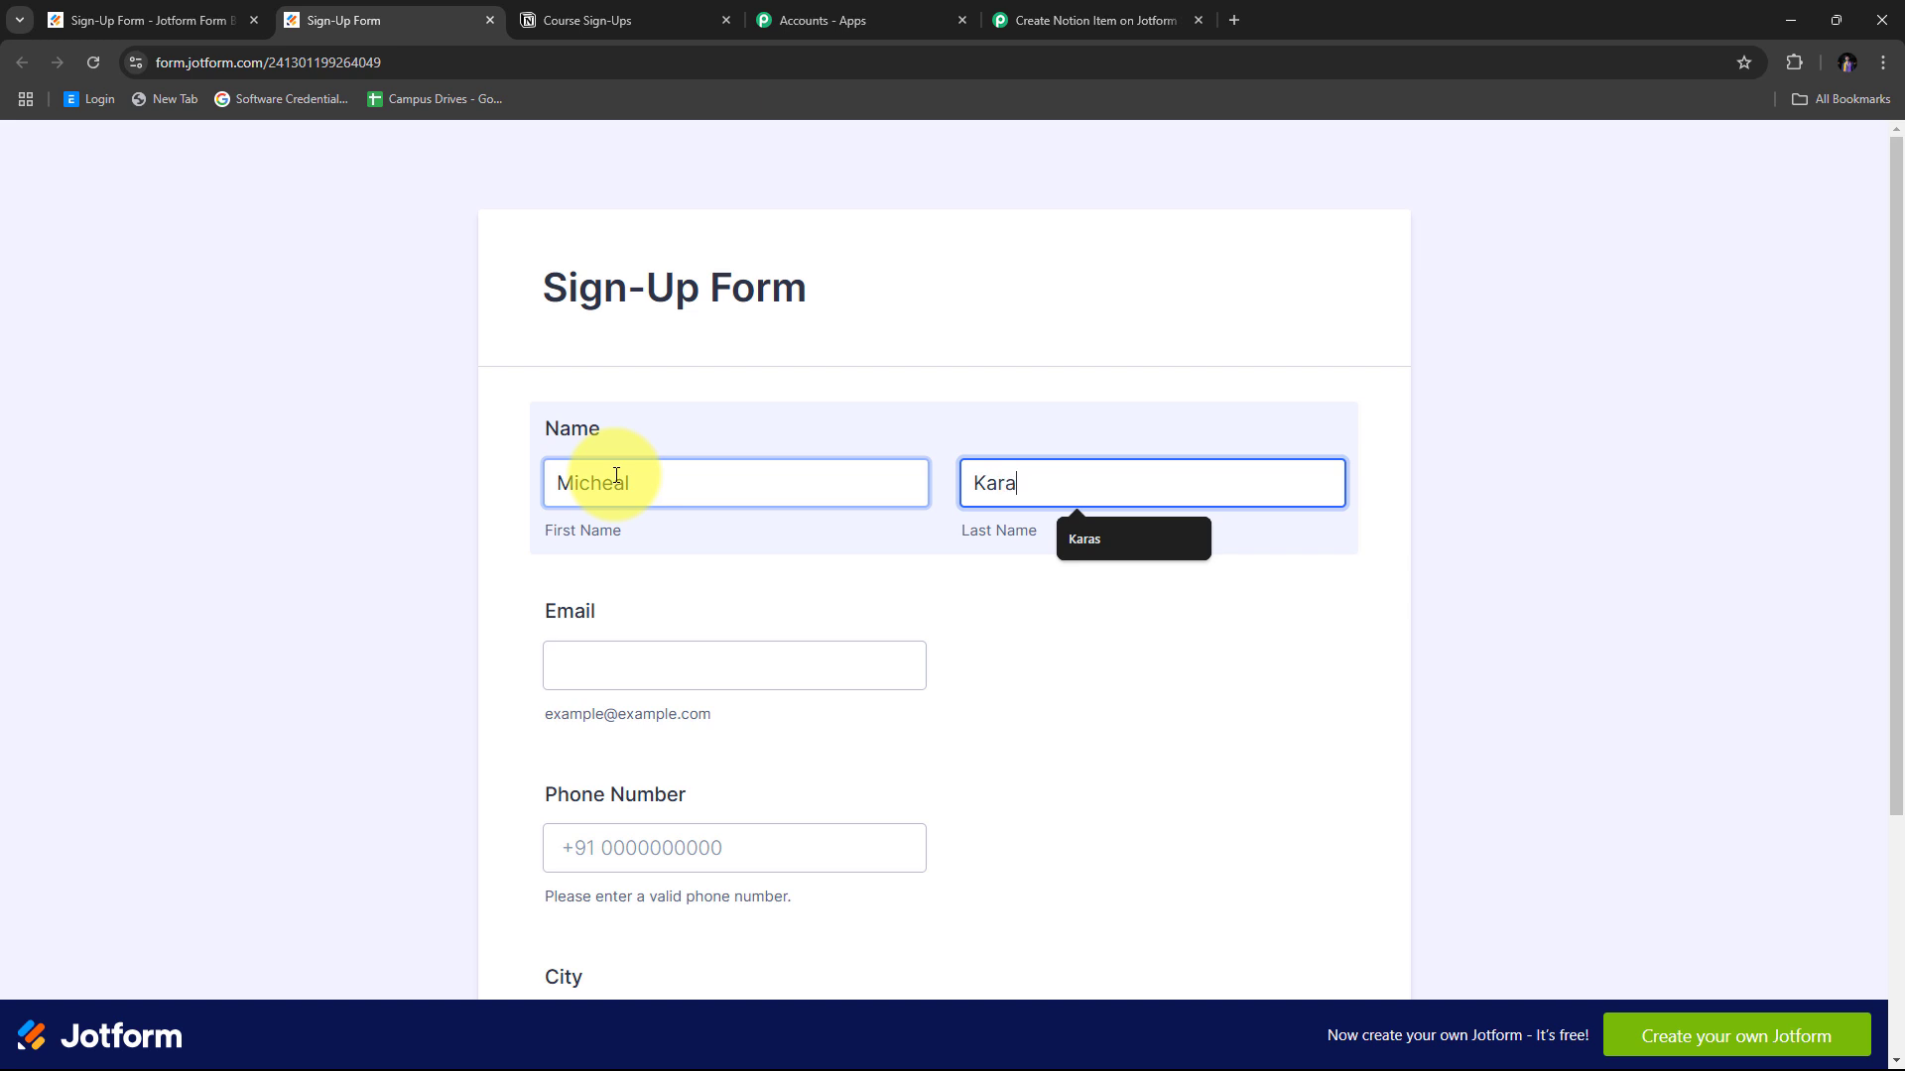
pyautogui.press('Tab')
pyautogui.write('mich')
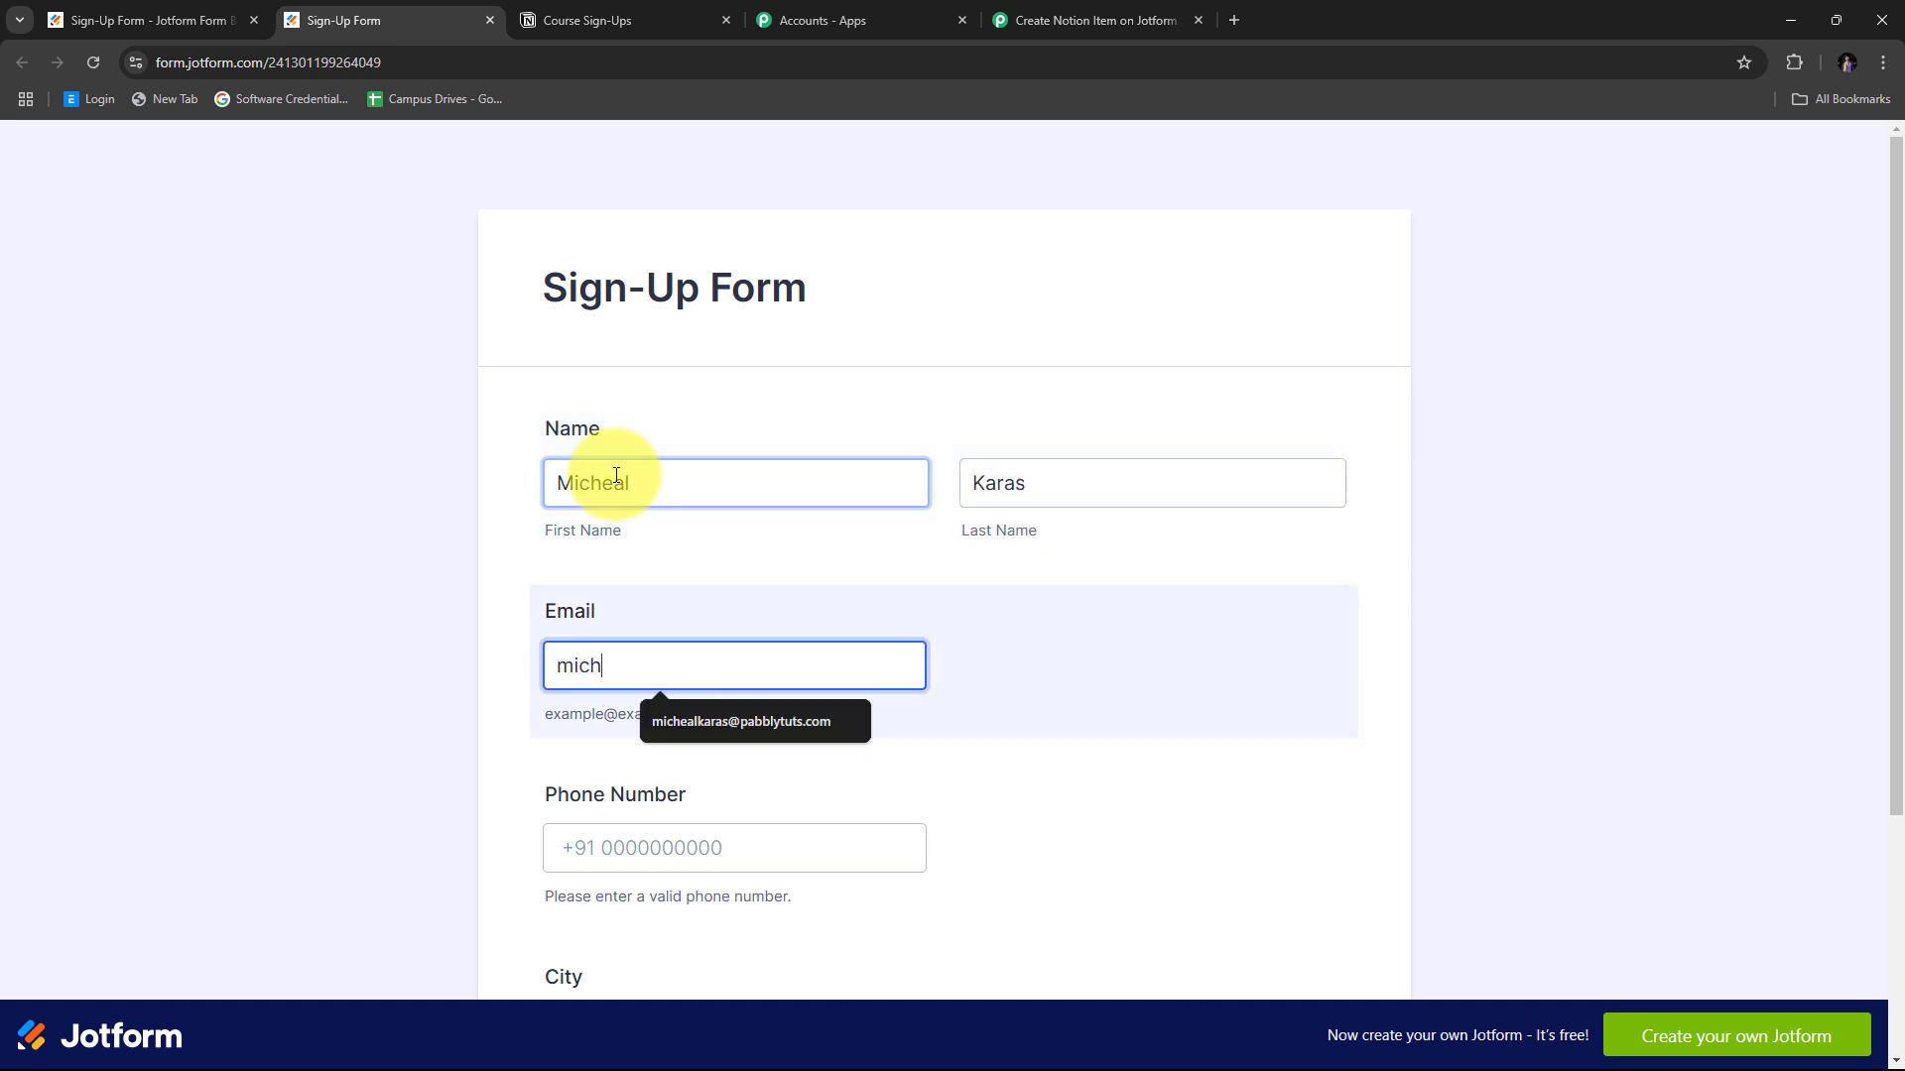
pyautogui.press('Down')
pyautogui.press('Return')
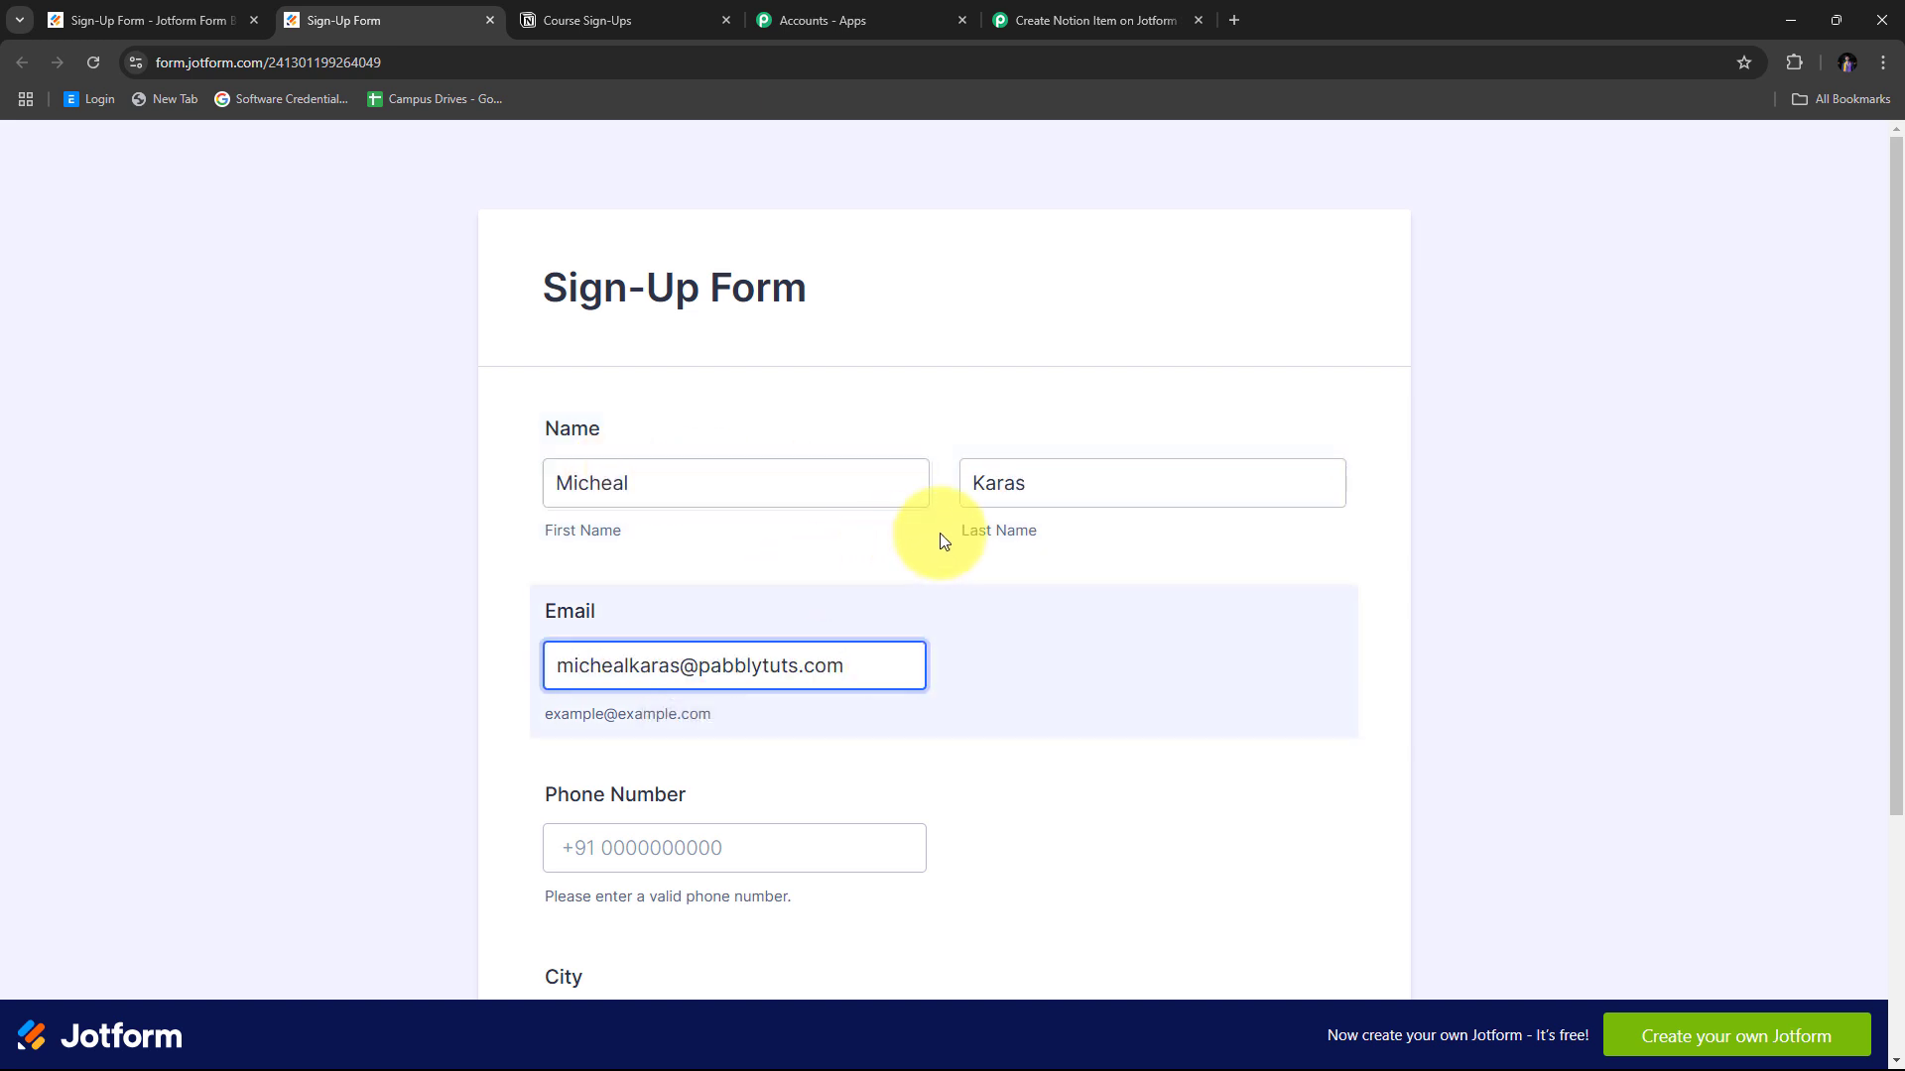
# Enter the phone number and city Bhopal, then submit the form.
pyautogui.scroll(-2, 956, 531)
pyautogui.click(669, 640)
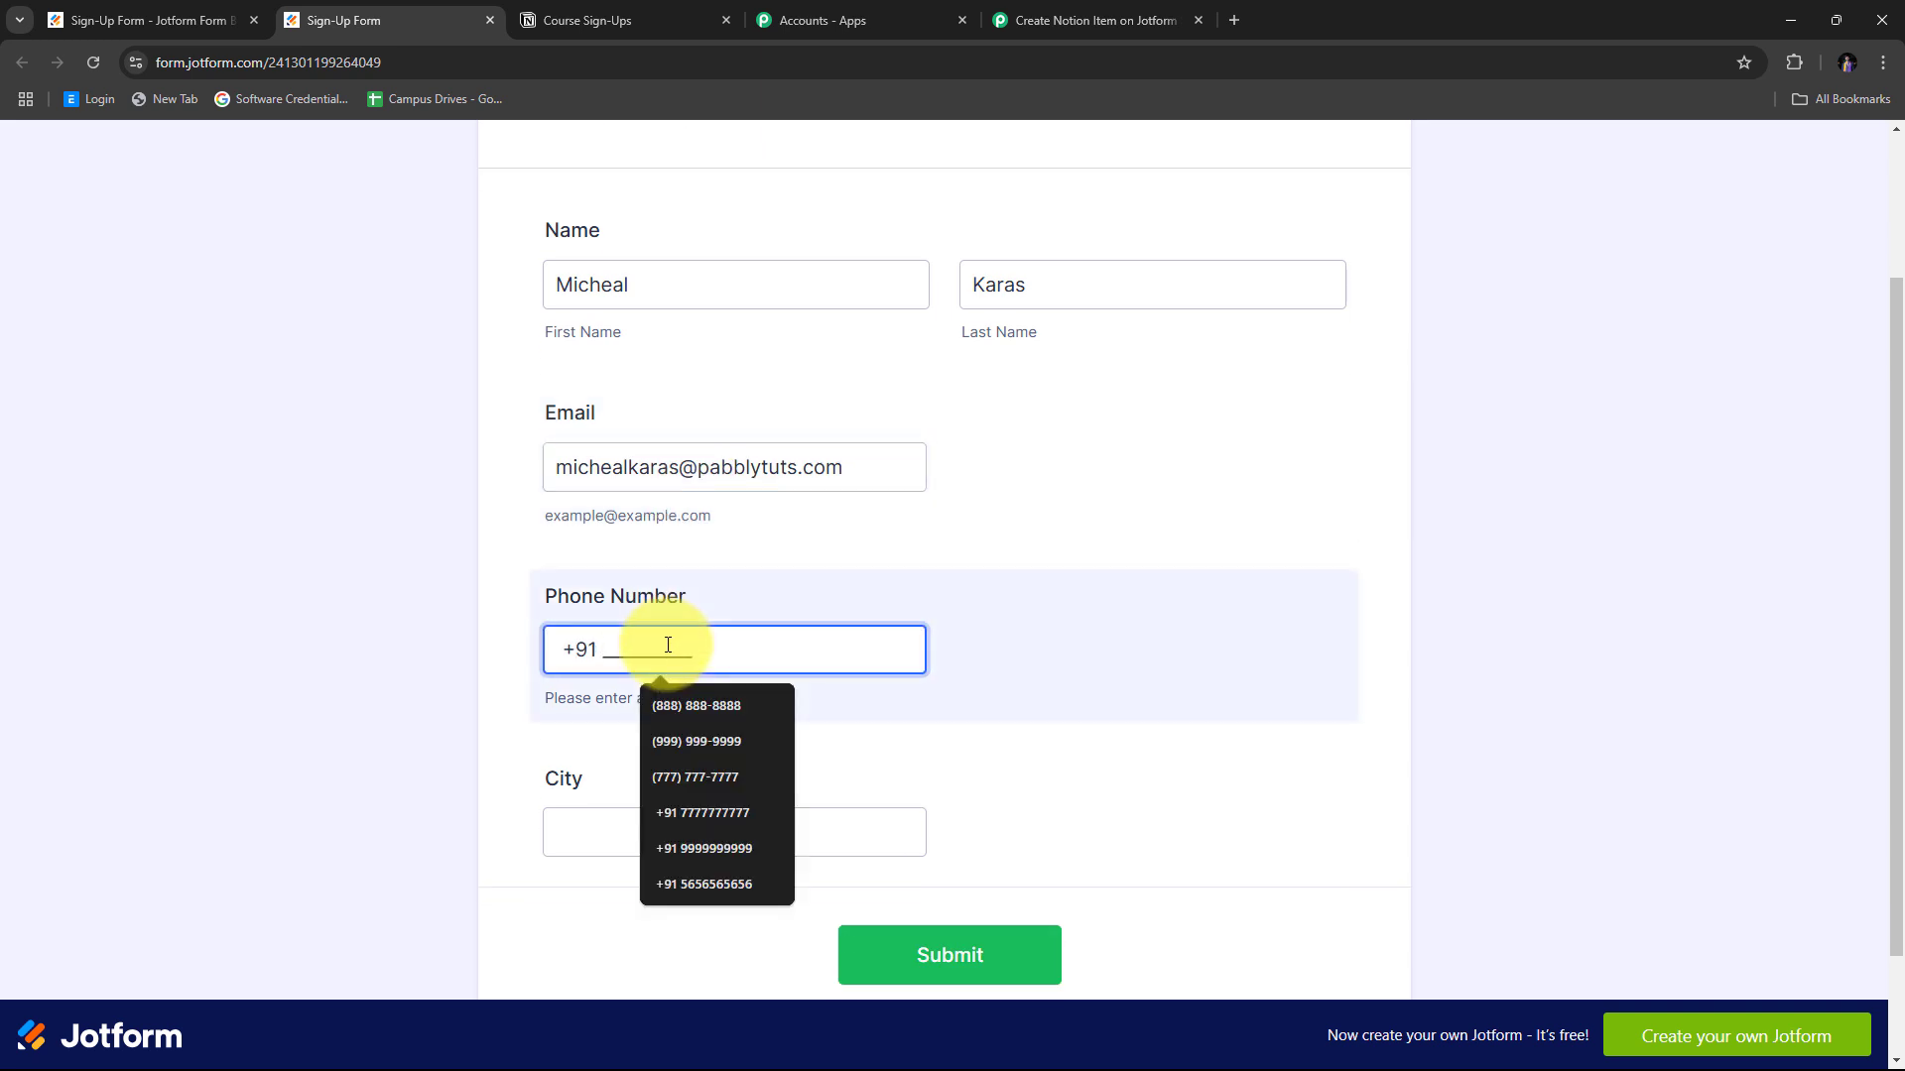
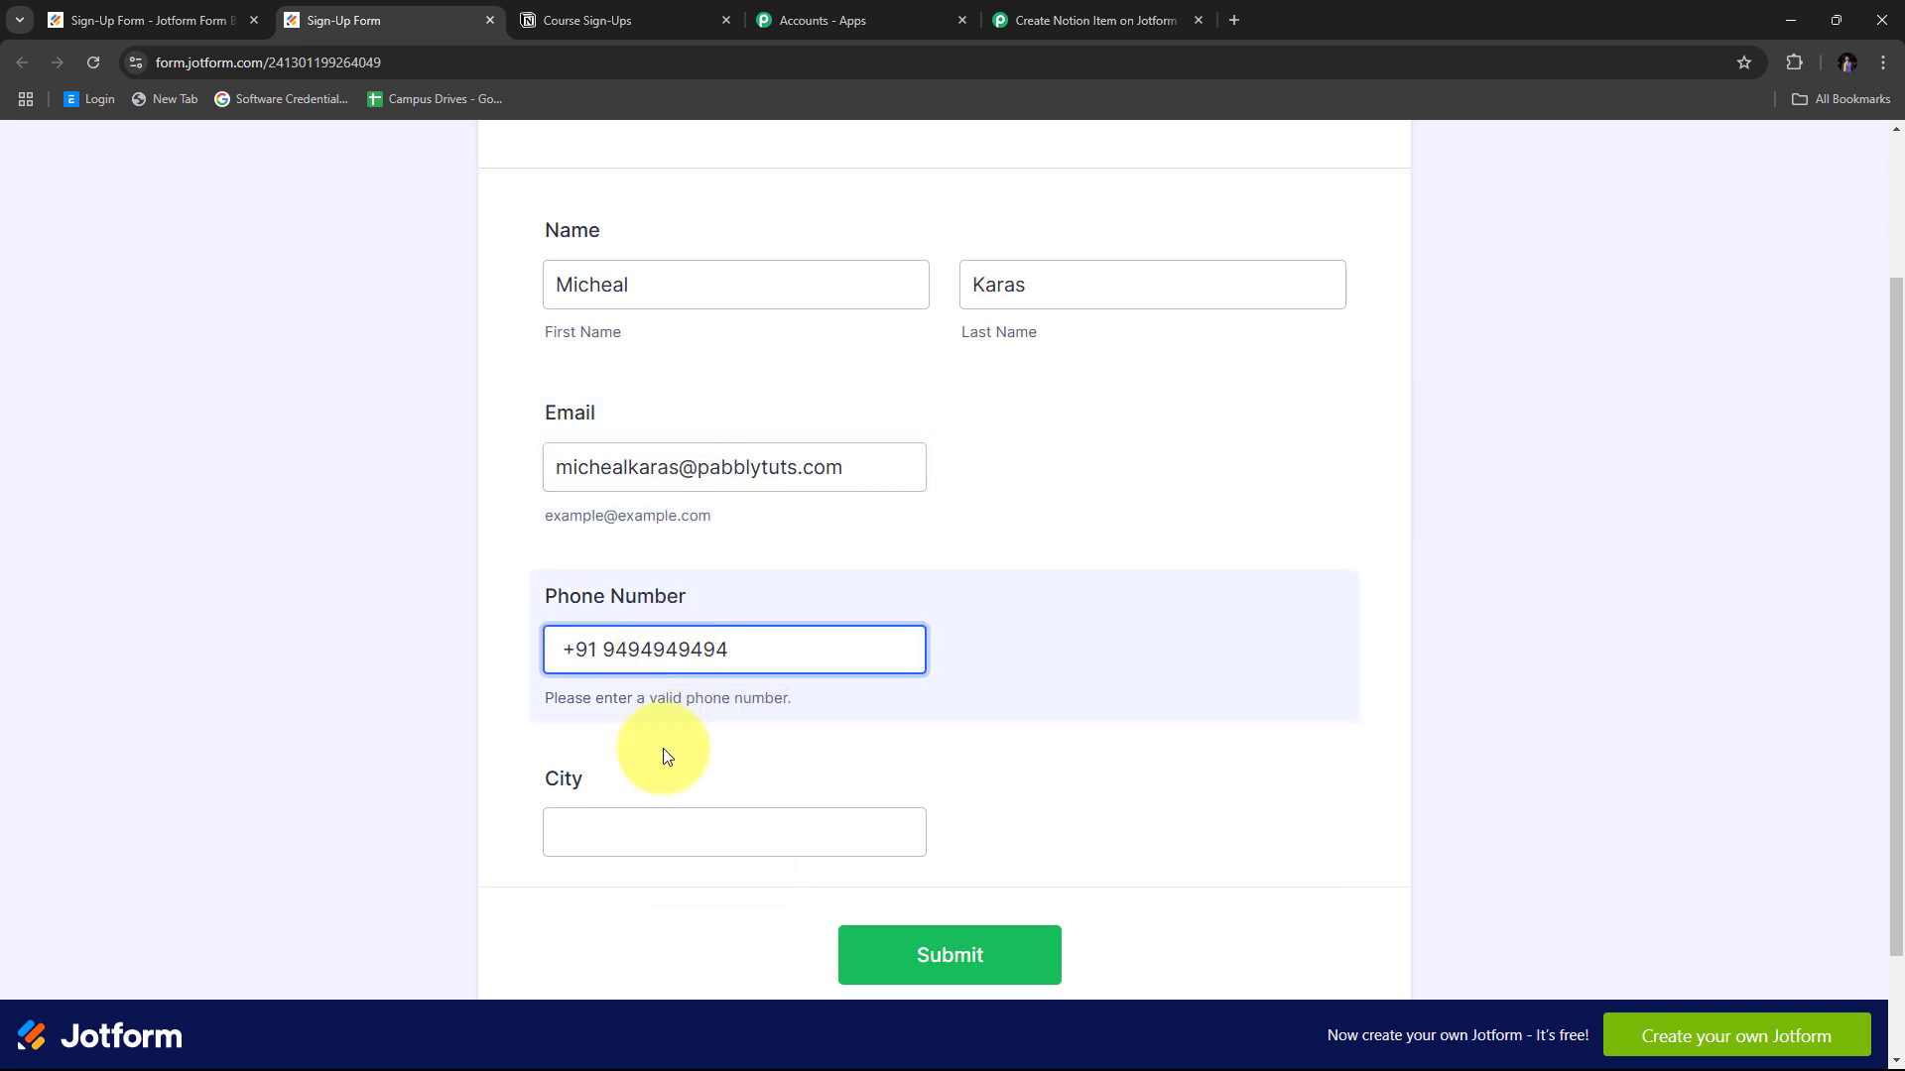
pyautogui.click(629, 815)
pyautogui.write('B')
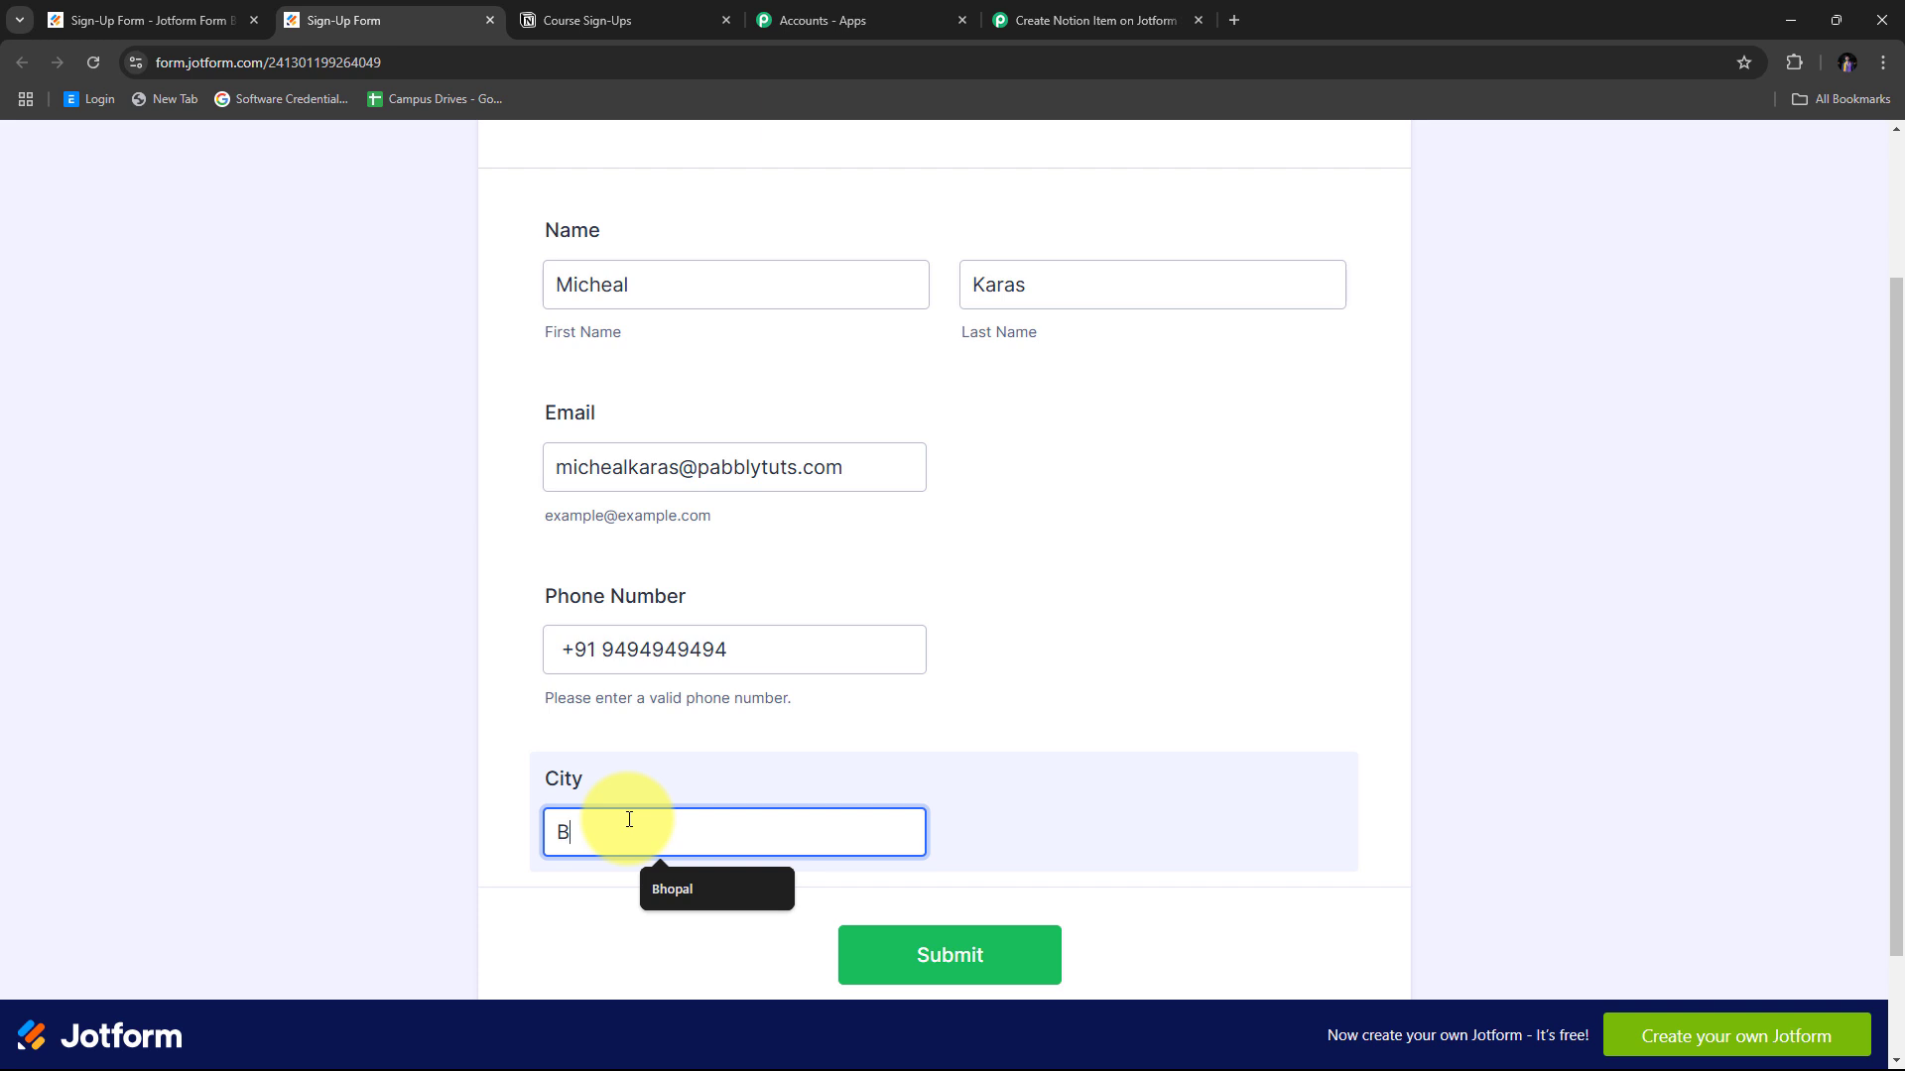
pyautogui.write('hopal')
pyautogui.click(438, 639)
pyautogui.scroll(2, 583, 675)
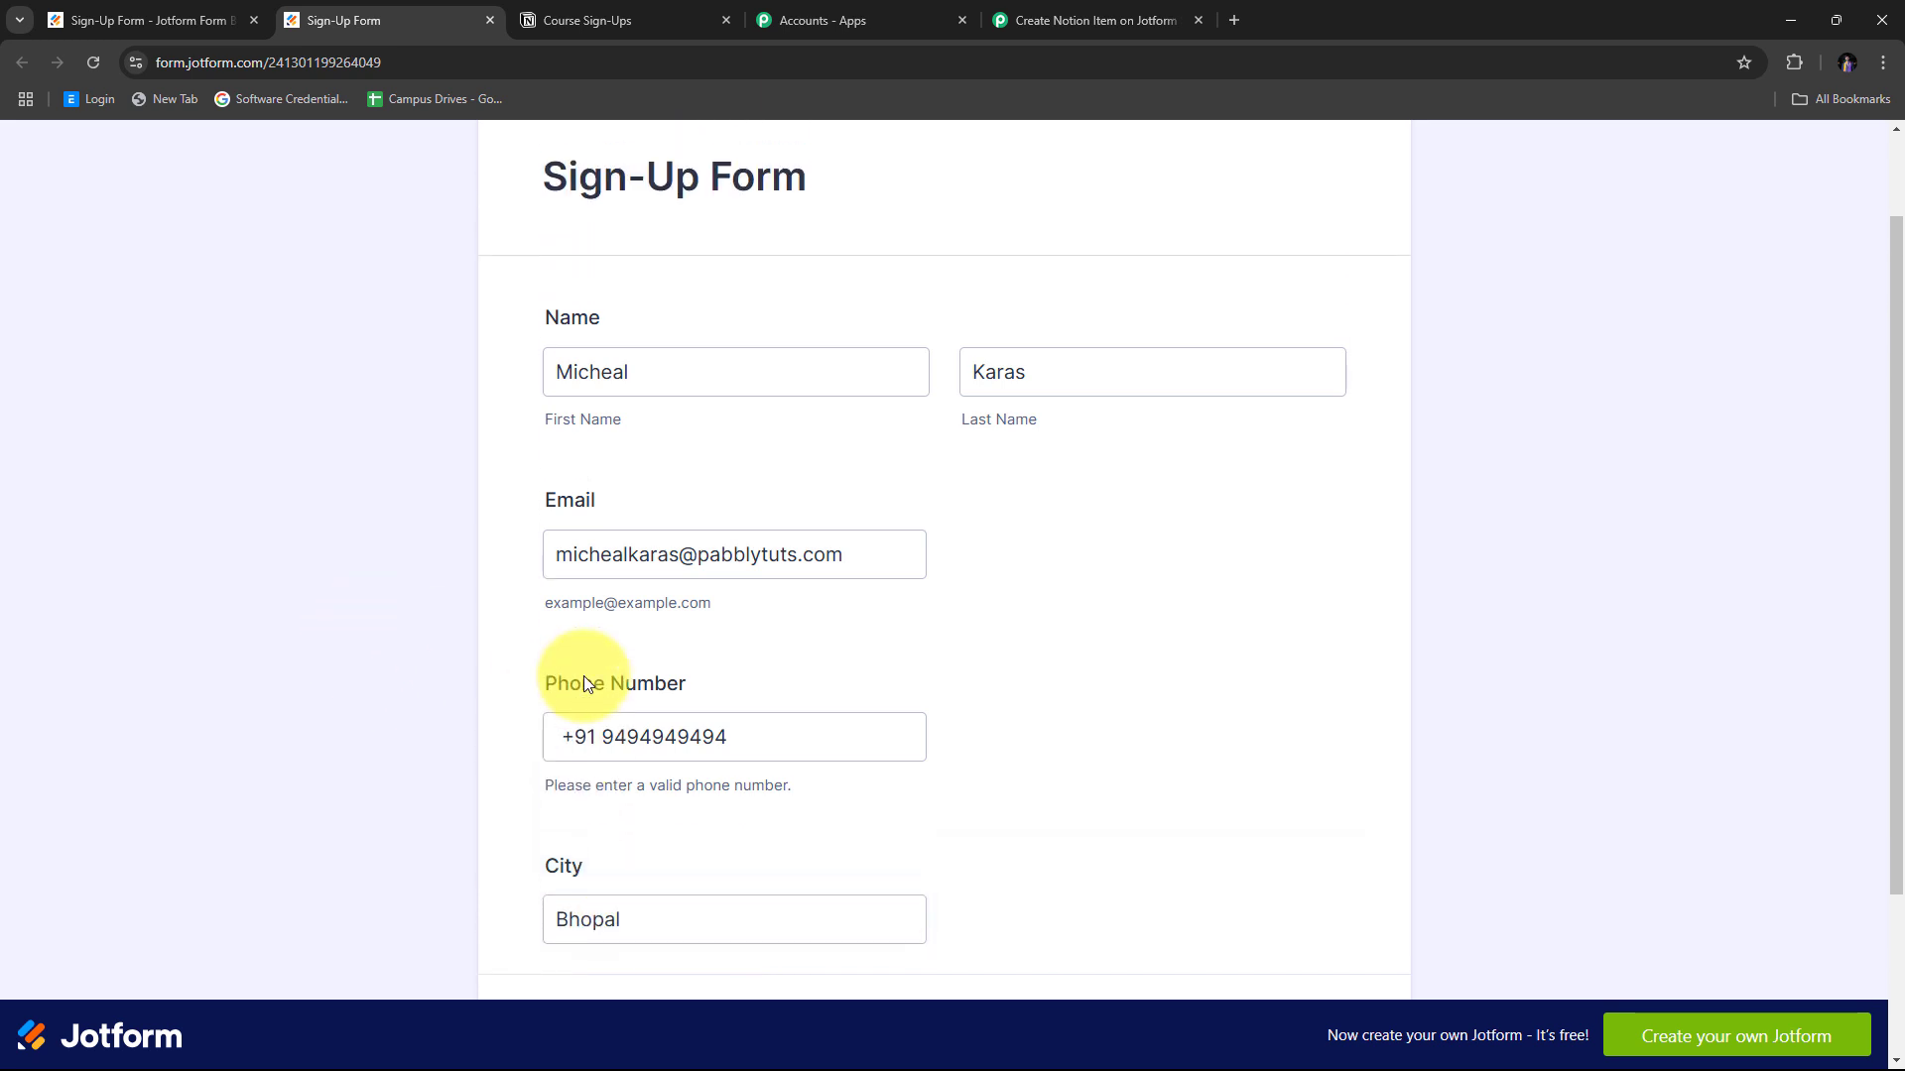
pyautogui.scroll(-2, 1246, 391)
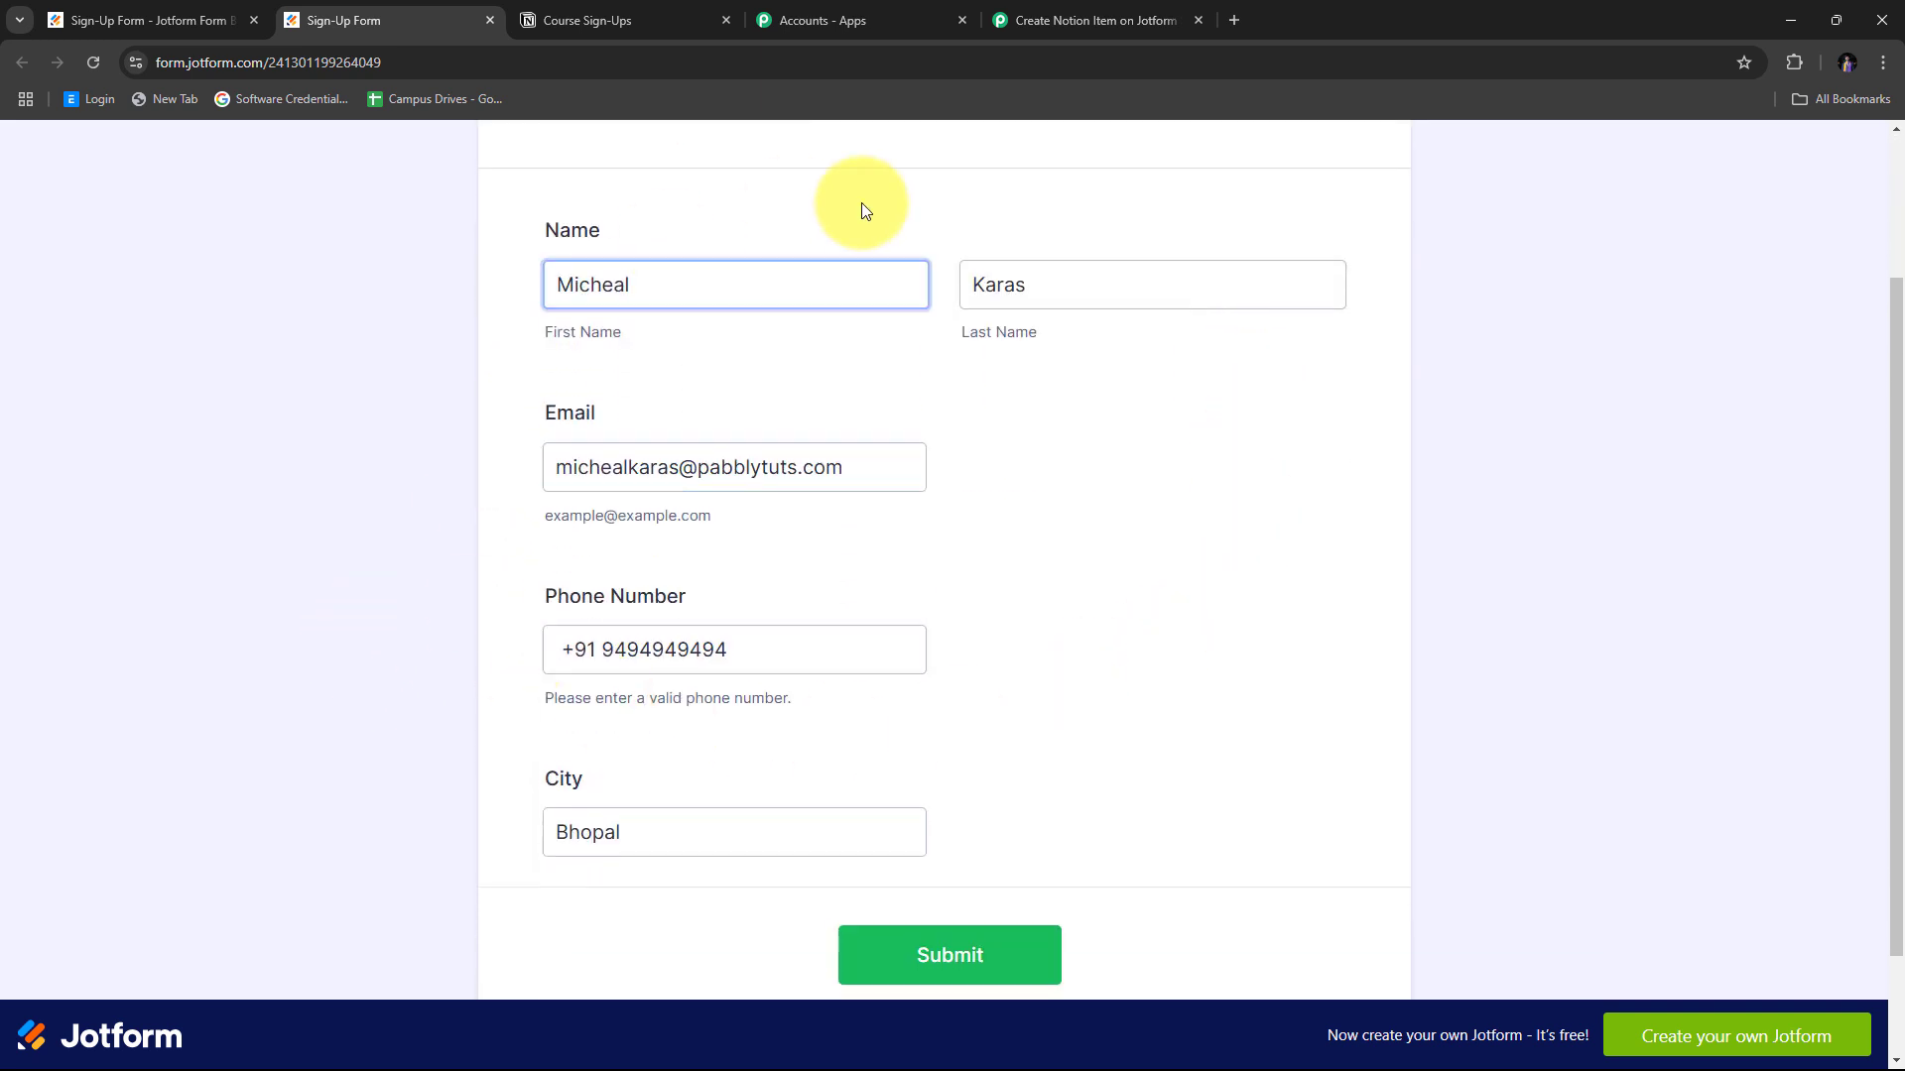
pyautogui.scroll(-1, 1249, 686)
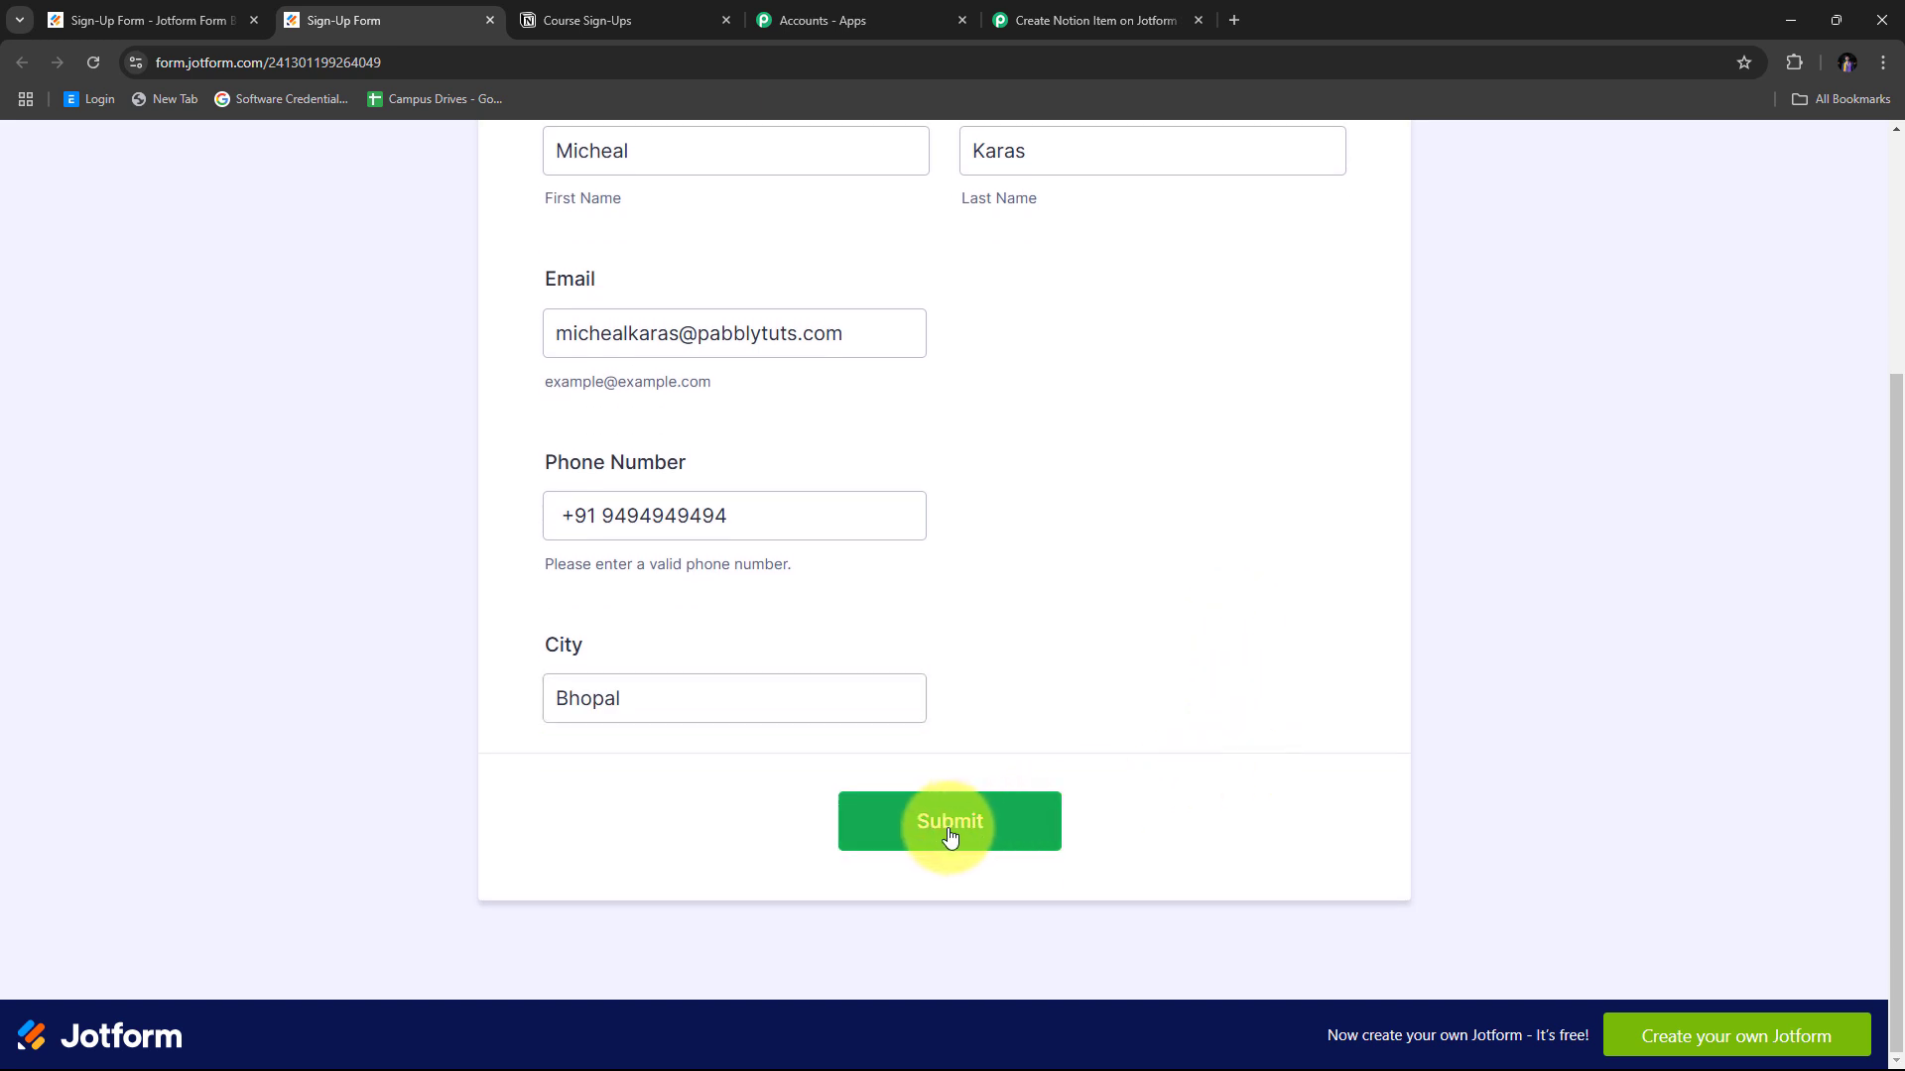
pyautogui.click(949, 833)
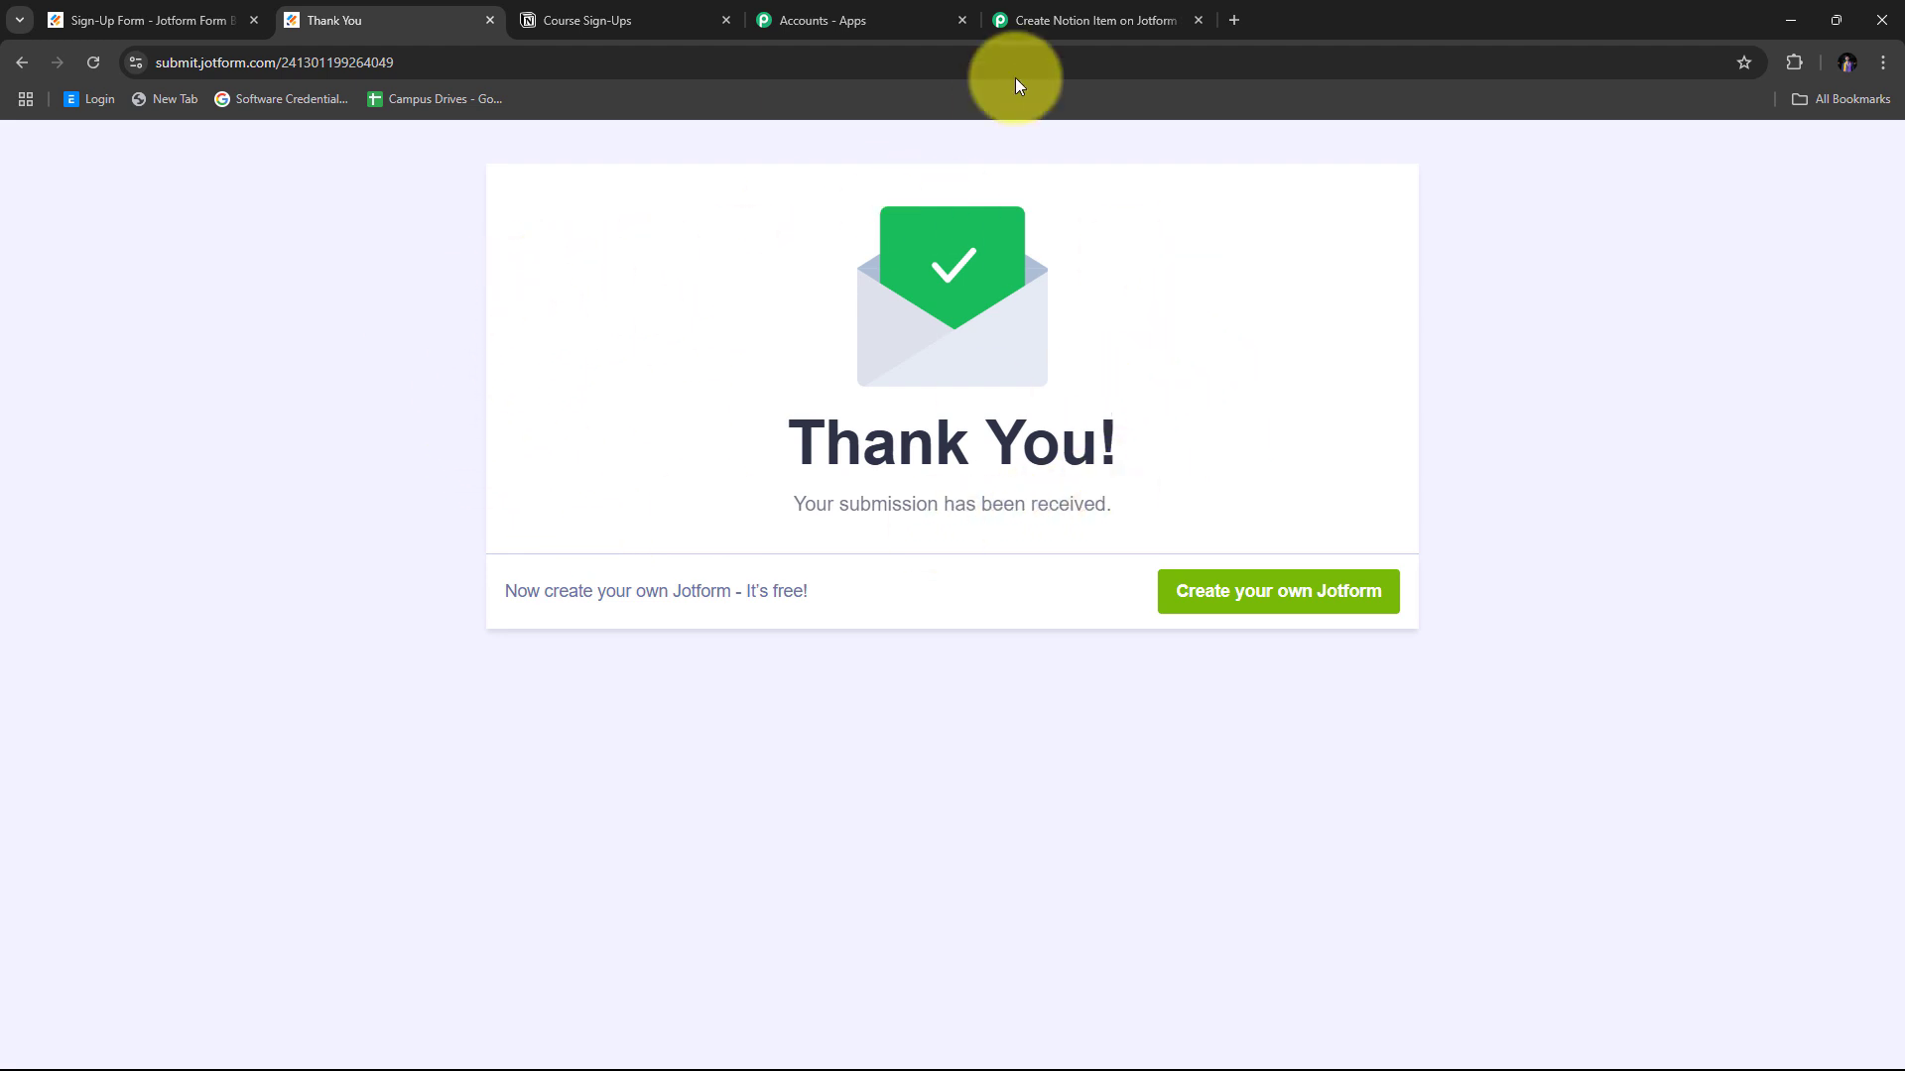
# Return to the Pabbly workflow and scroll through the Jotform Response Received data.
pyautogui.click(1068, 14)
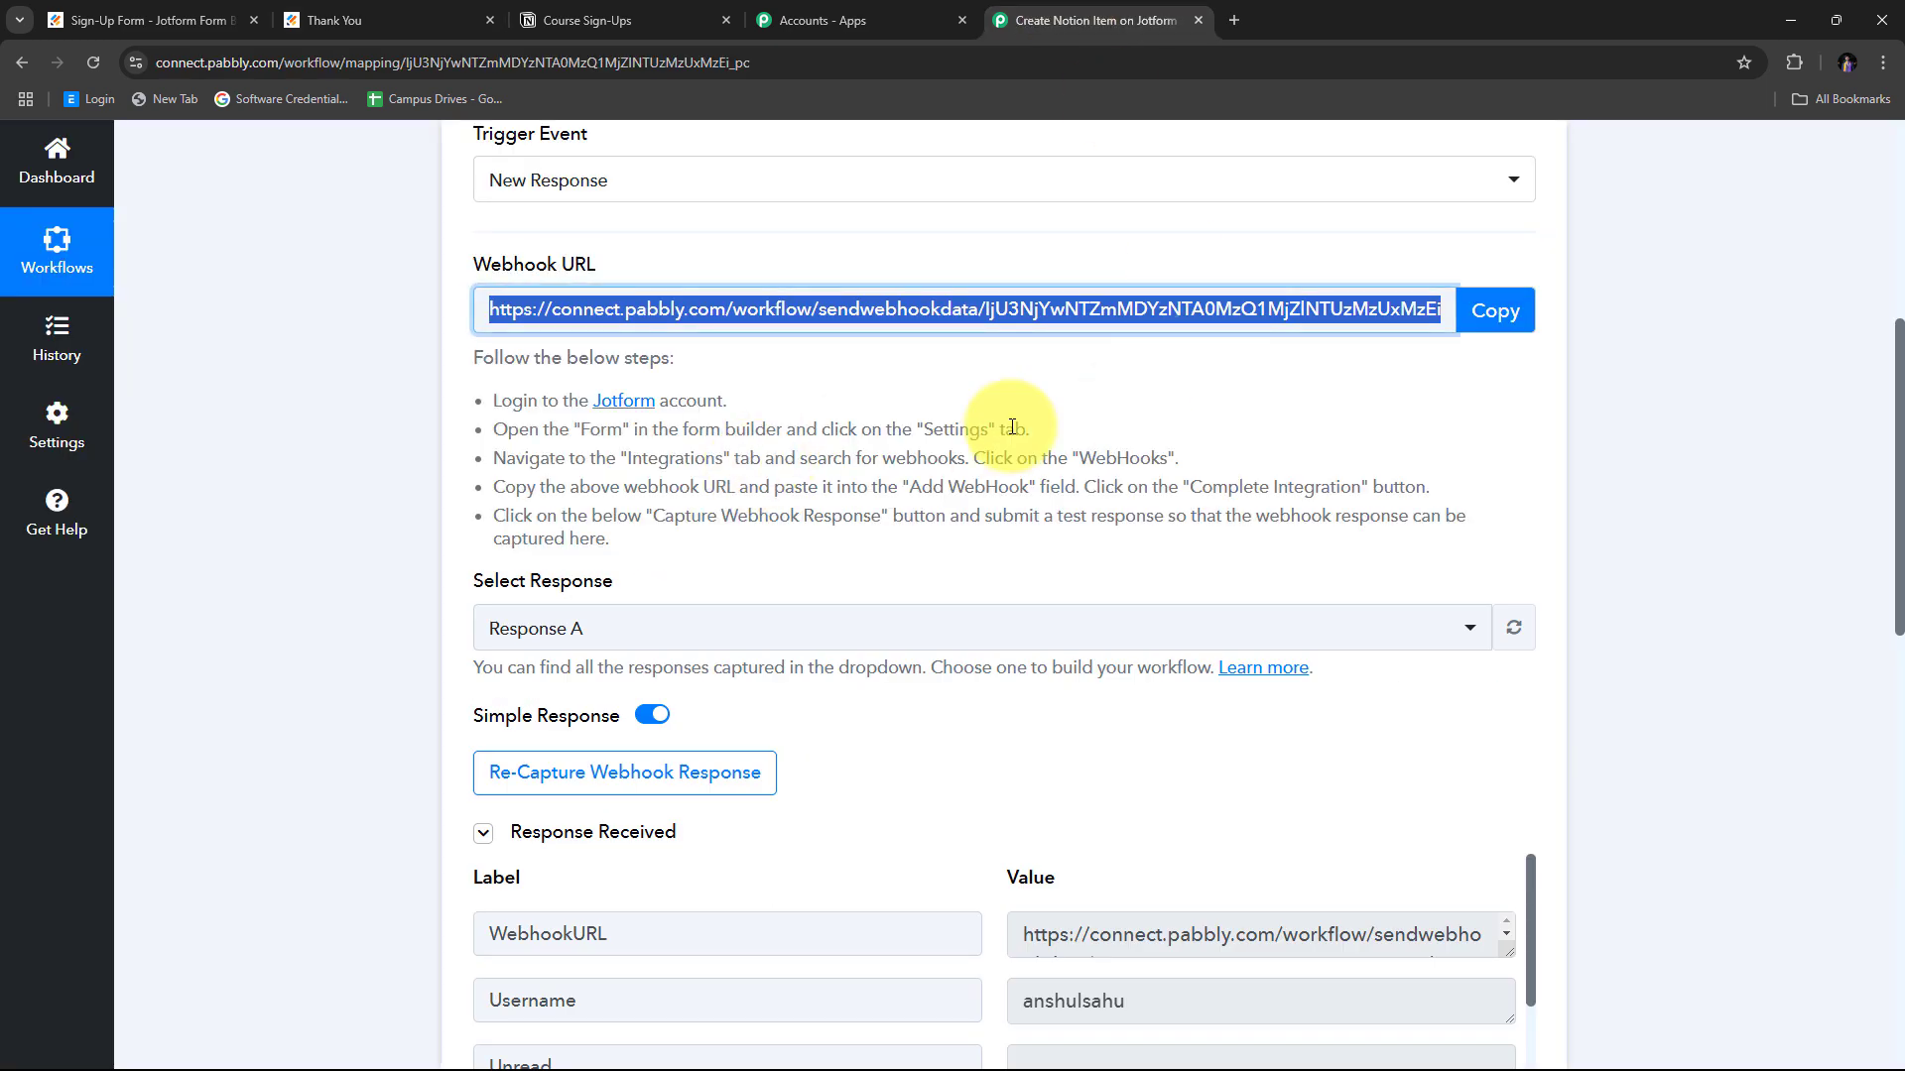
pyautogui.scroll(-4, 1573, 396)
pyautogui.scroll(-2, 1677, 347)
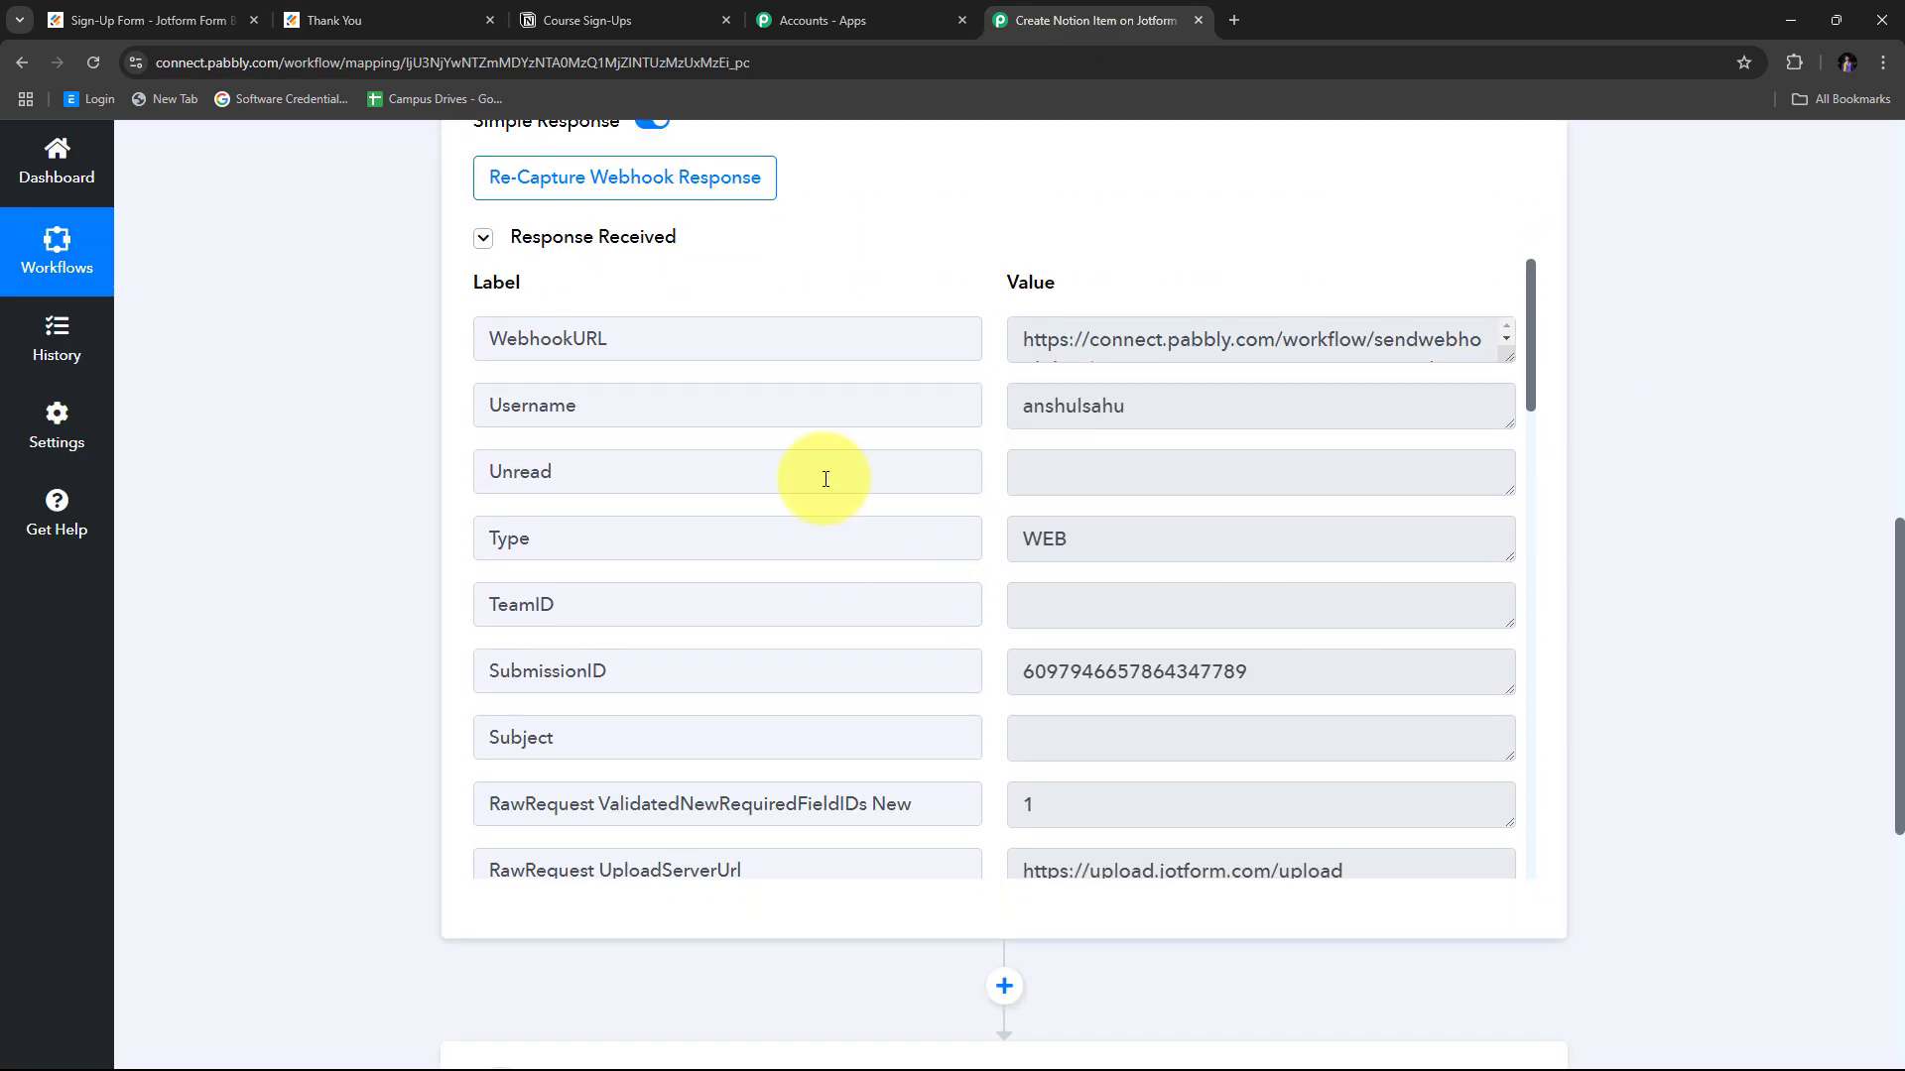
pyautogui.scroll(-15, 1035, 416)
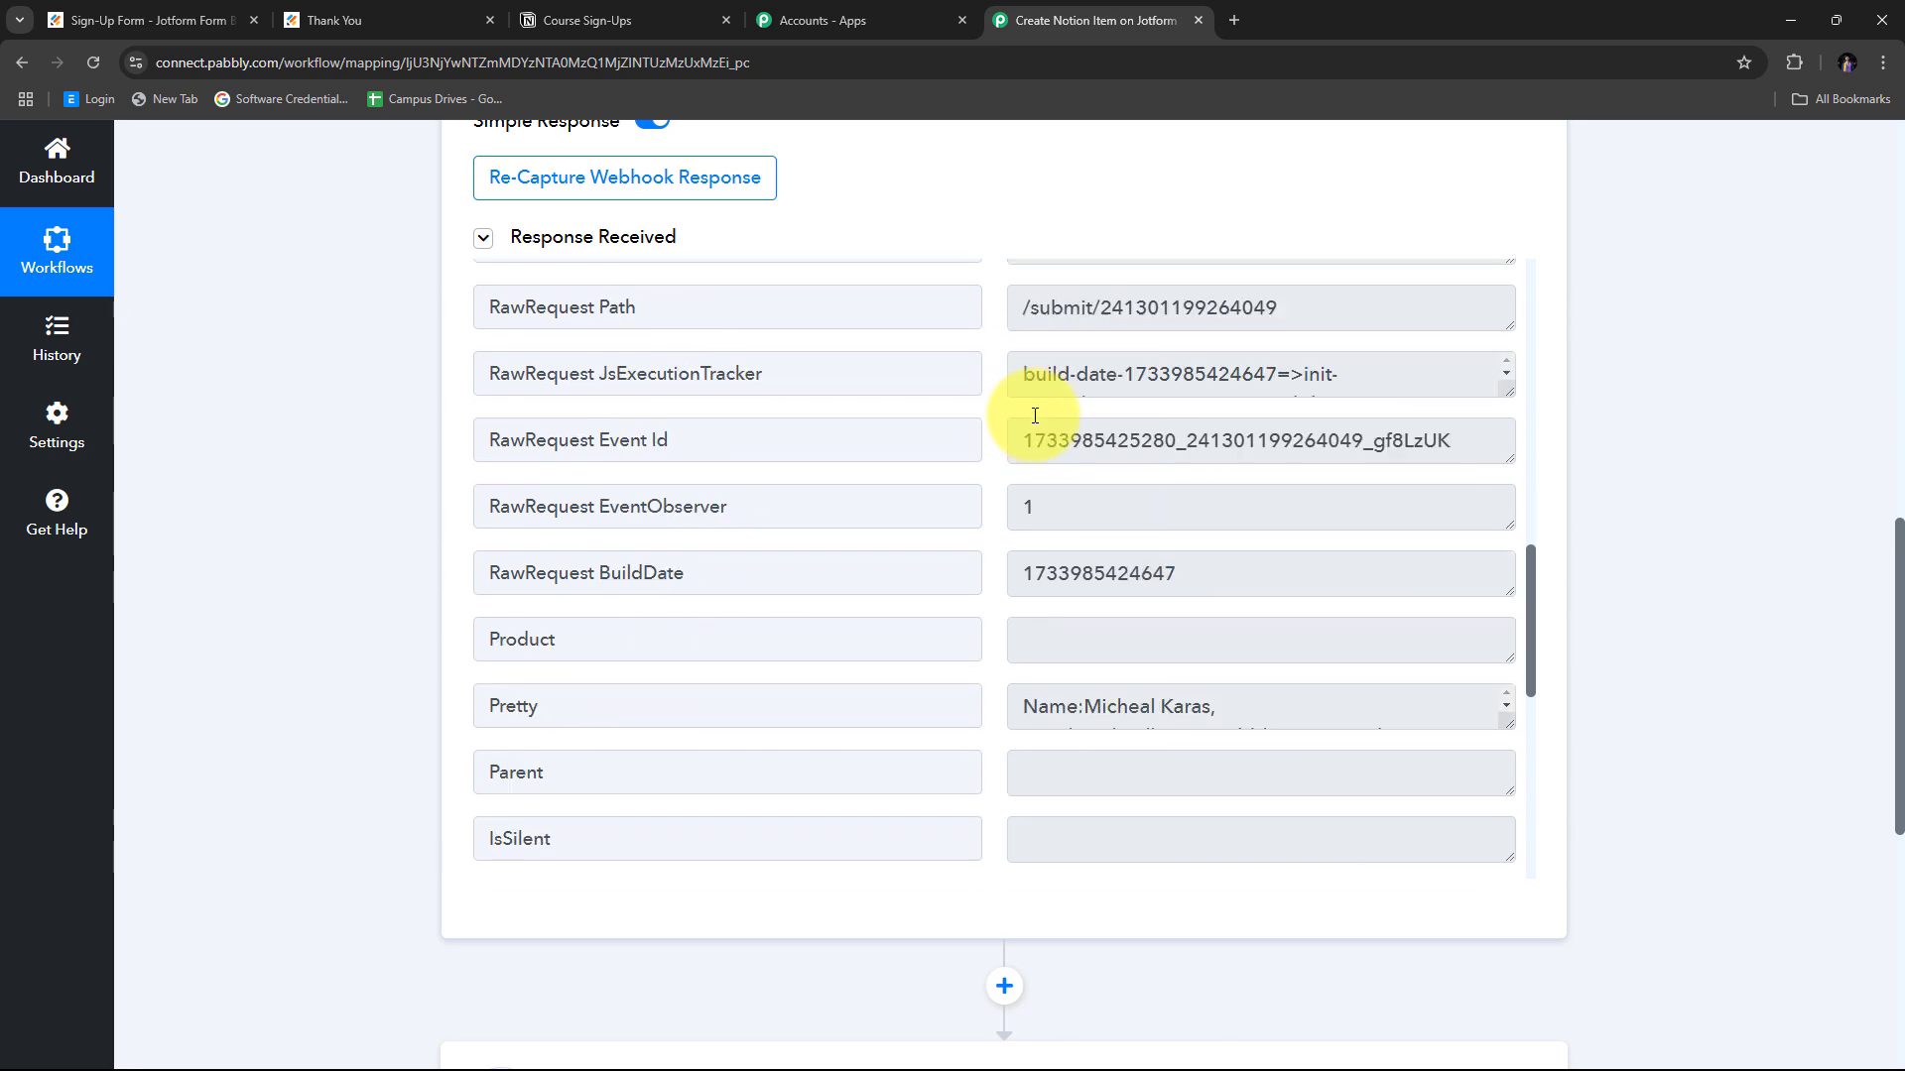
pyautogui.scroll(3, 1035, 415)
pyautogui.scroll(13, 1035, 416)
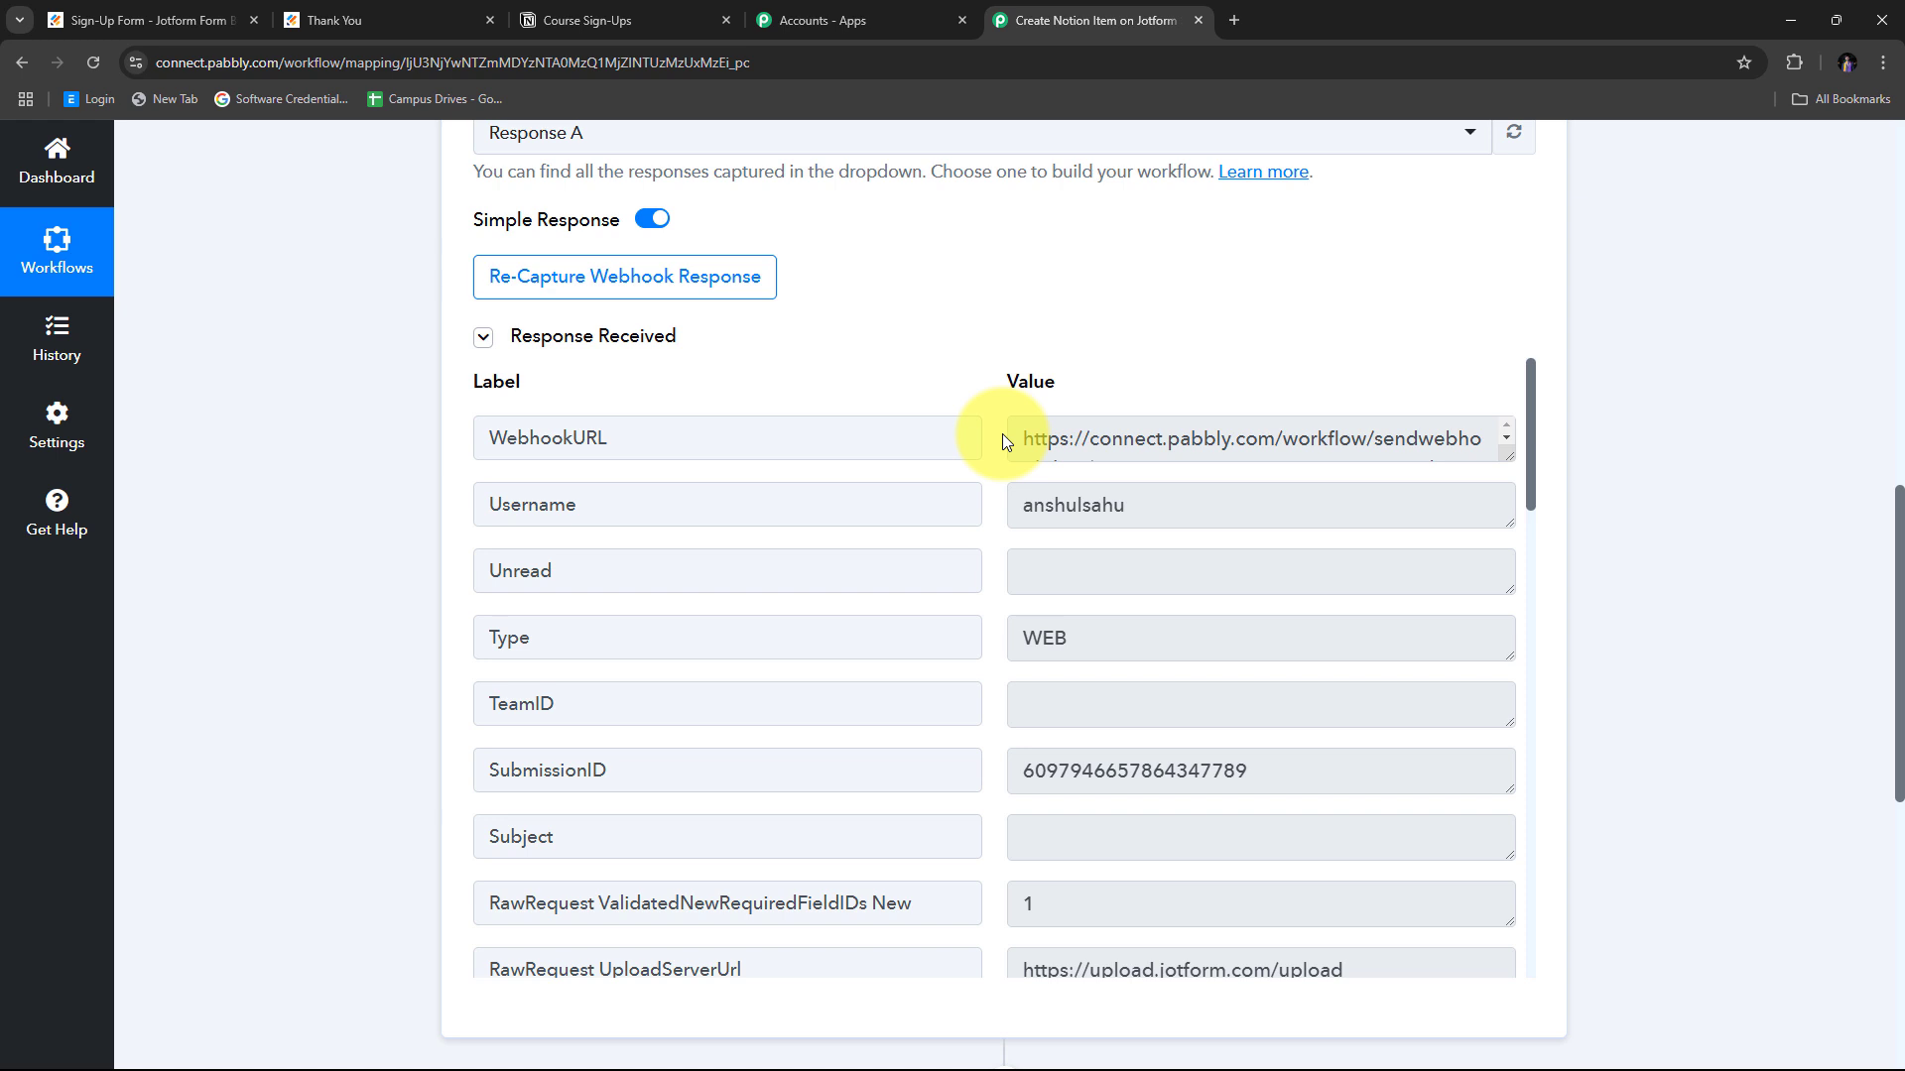
pyautogui.scroll(-2, 997, 421)
pyautogui.scroll(-7, 992, 415)
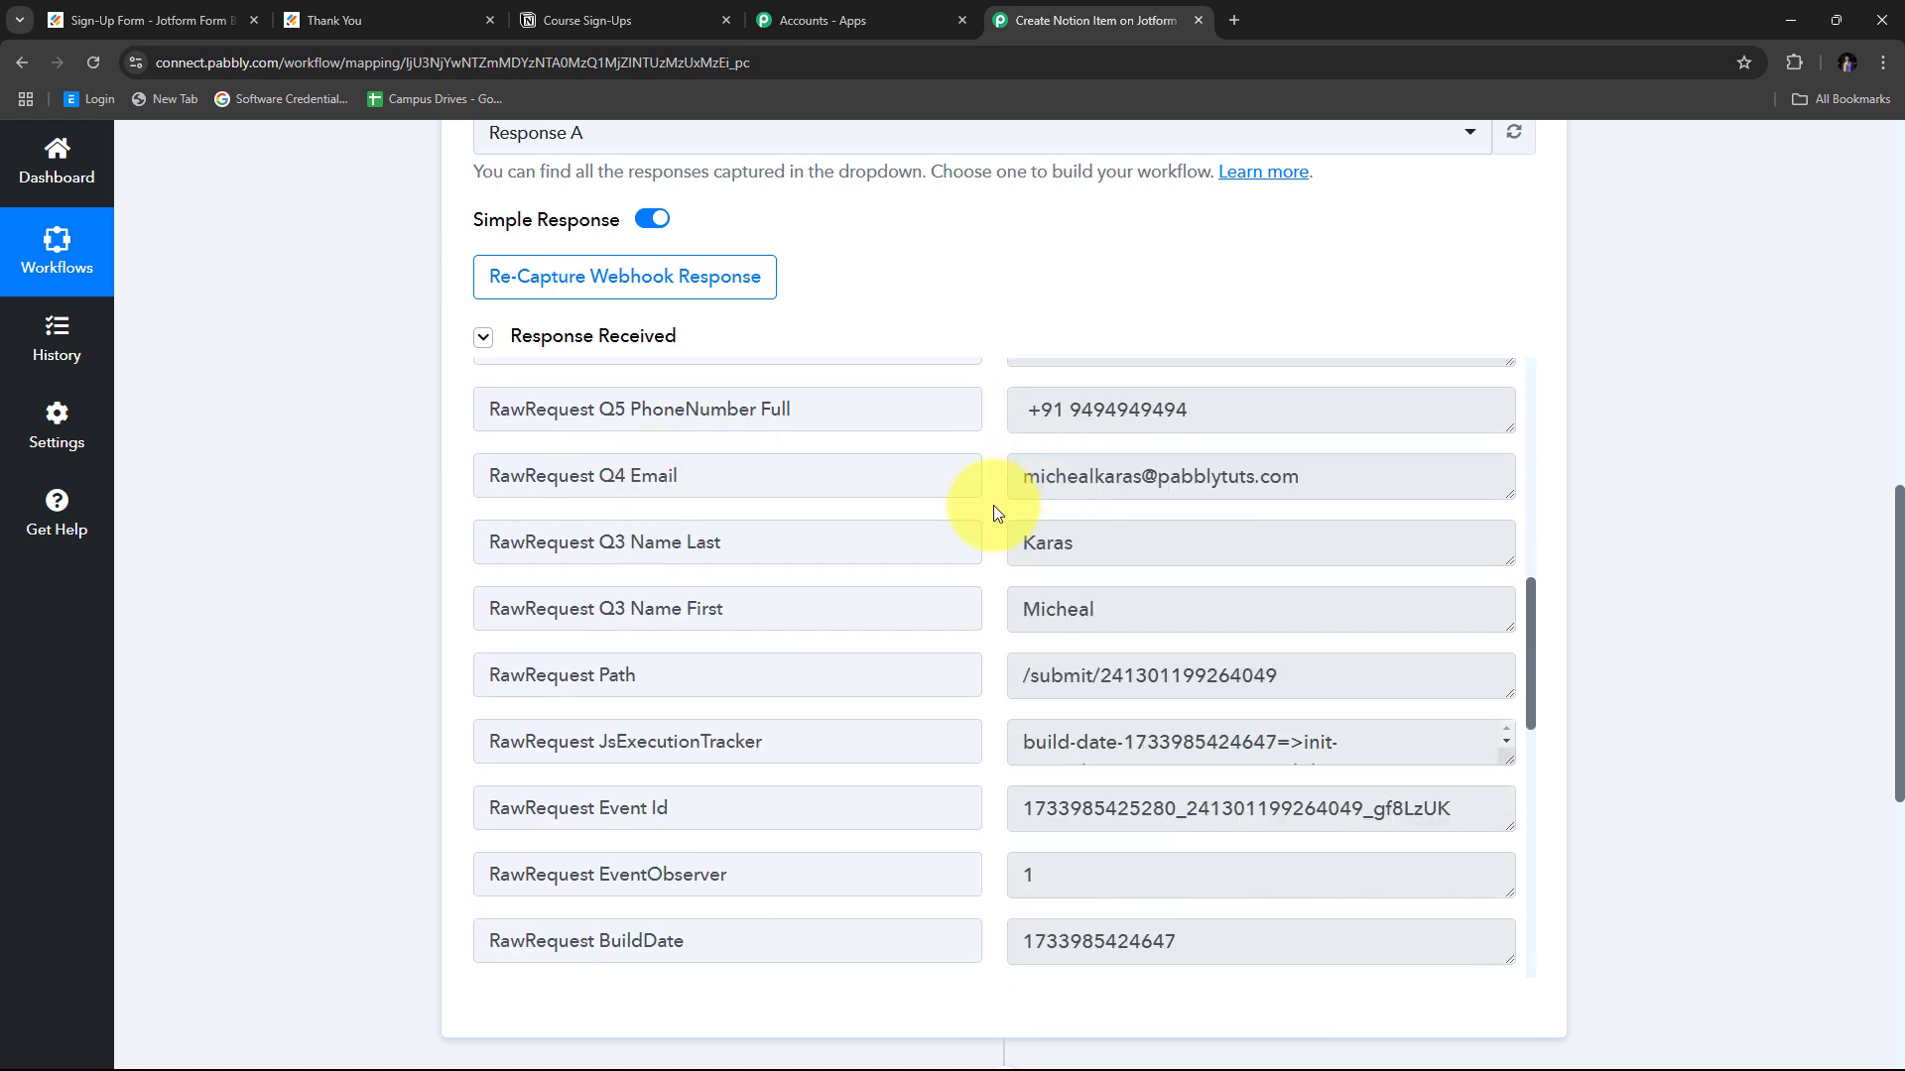
pyautogui.scroll(1, 971, 496)
# Highlight the captured first name, email, phone number and city values to verify them.
pyautogui.moveTo(1144, 705); pyautogui.dragTo(973, 650)
pyautogui.moveTo(1399, 577); pyautogui.dragTo(910, 607)
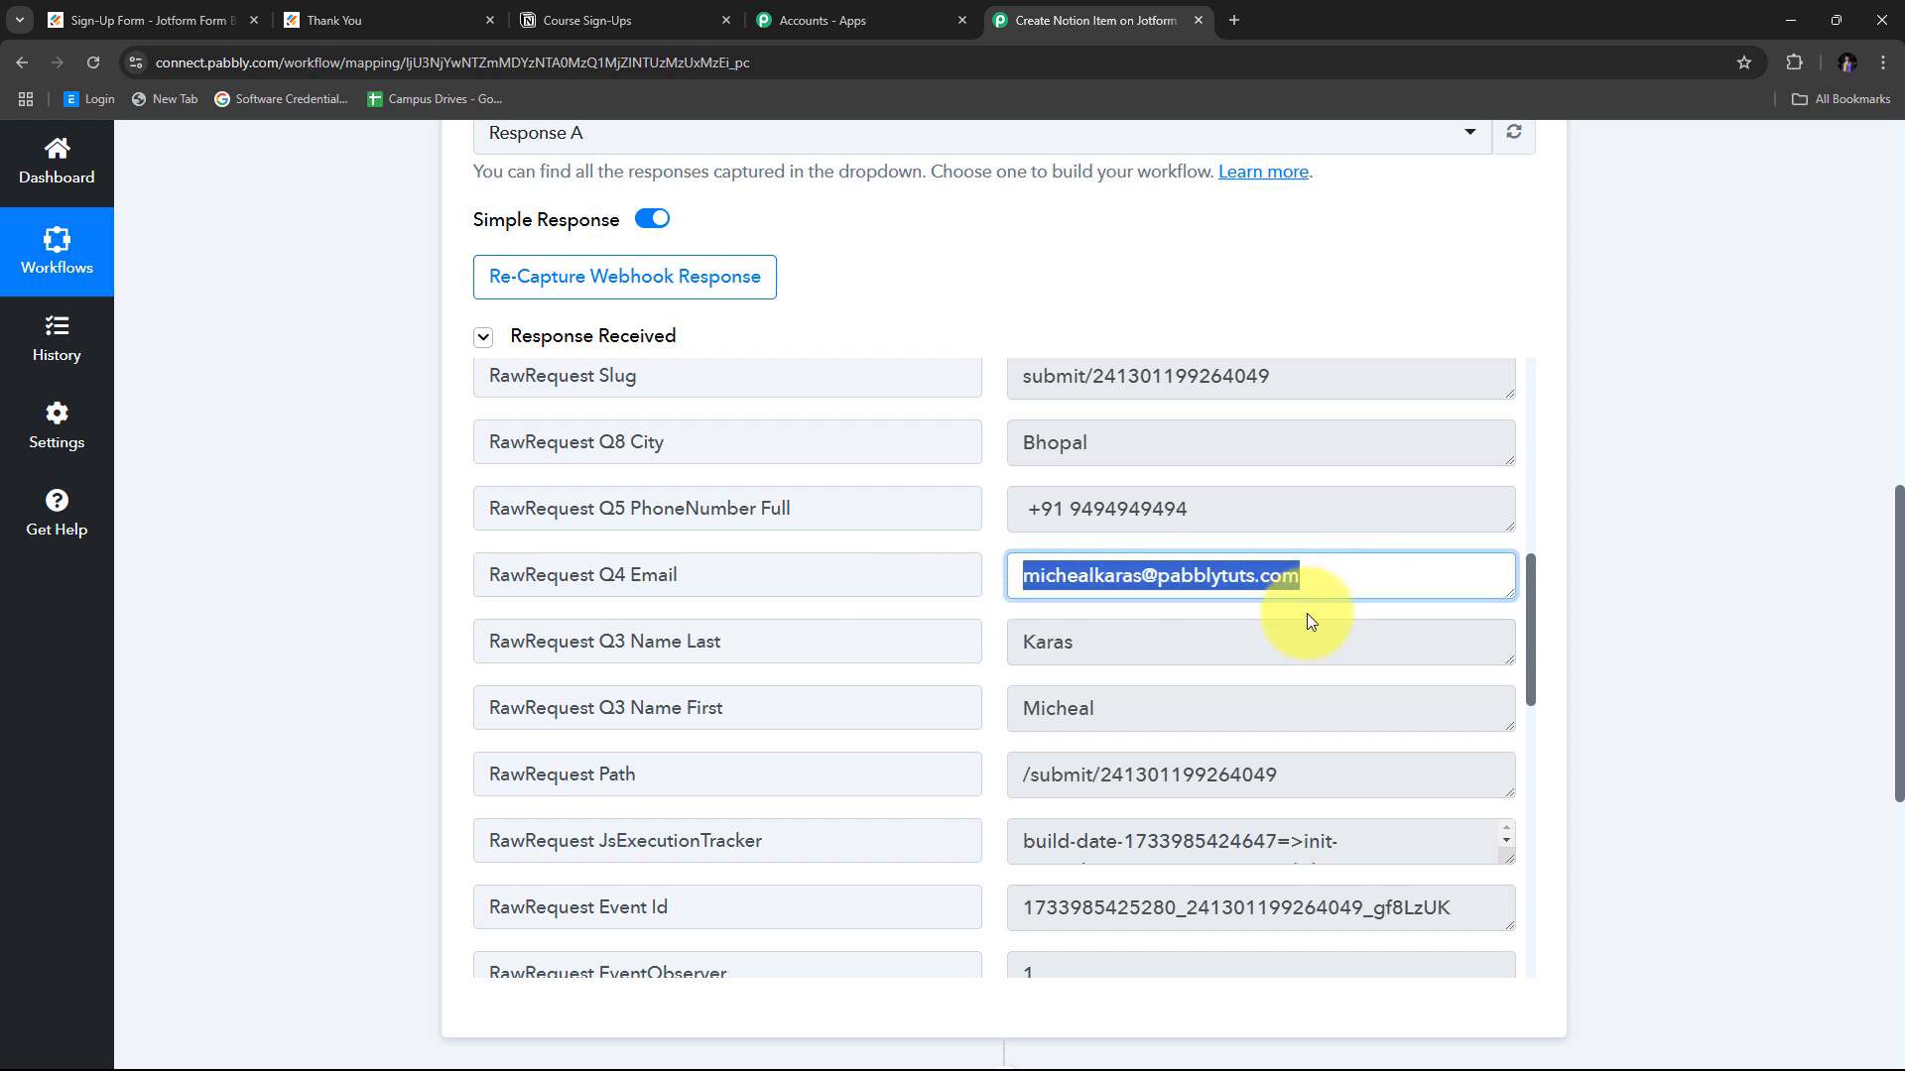
pyautogui.moveTo(1274, 509); pyautogui.dragTo(919, 510)
pyautogui.scroll(2, 975, 546)
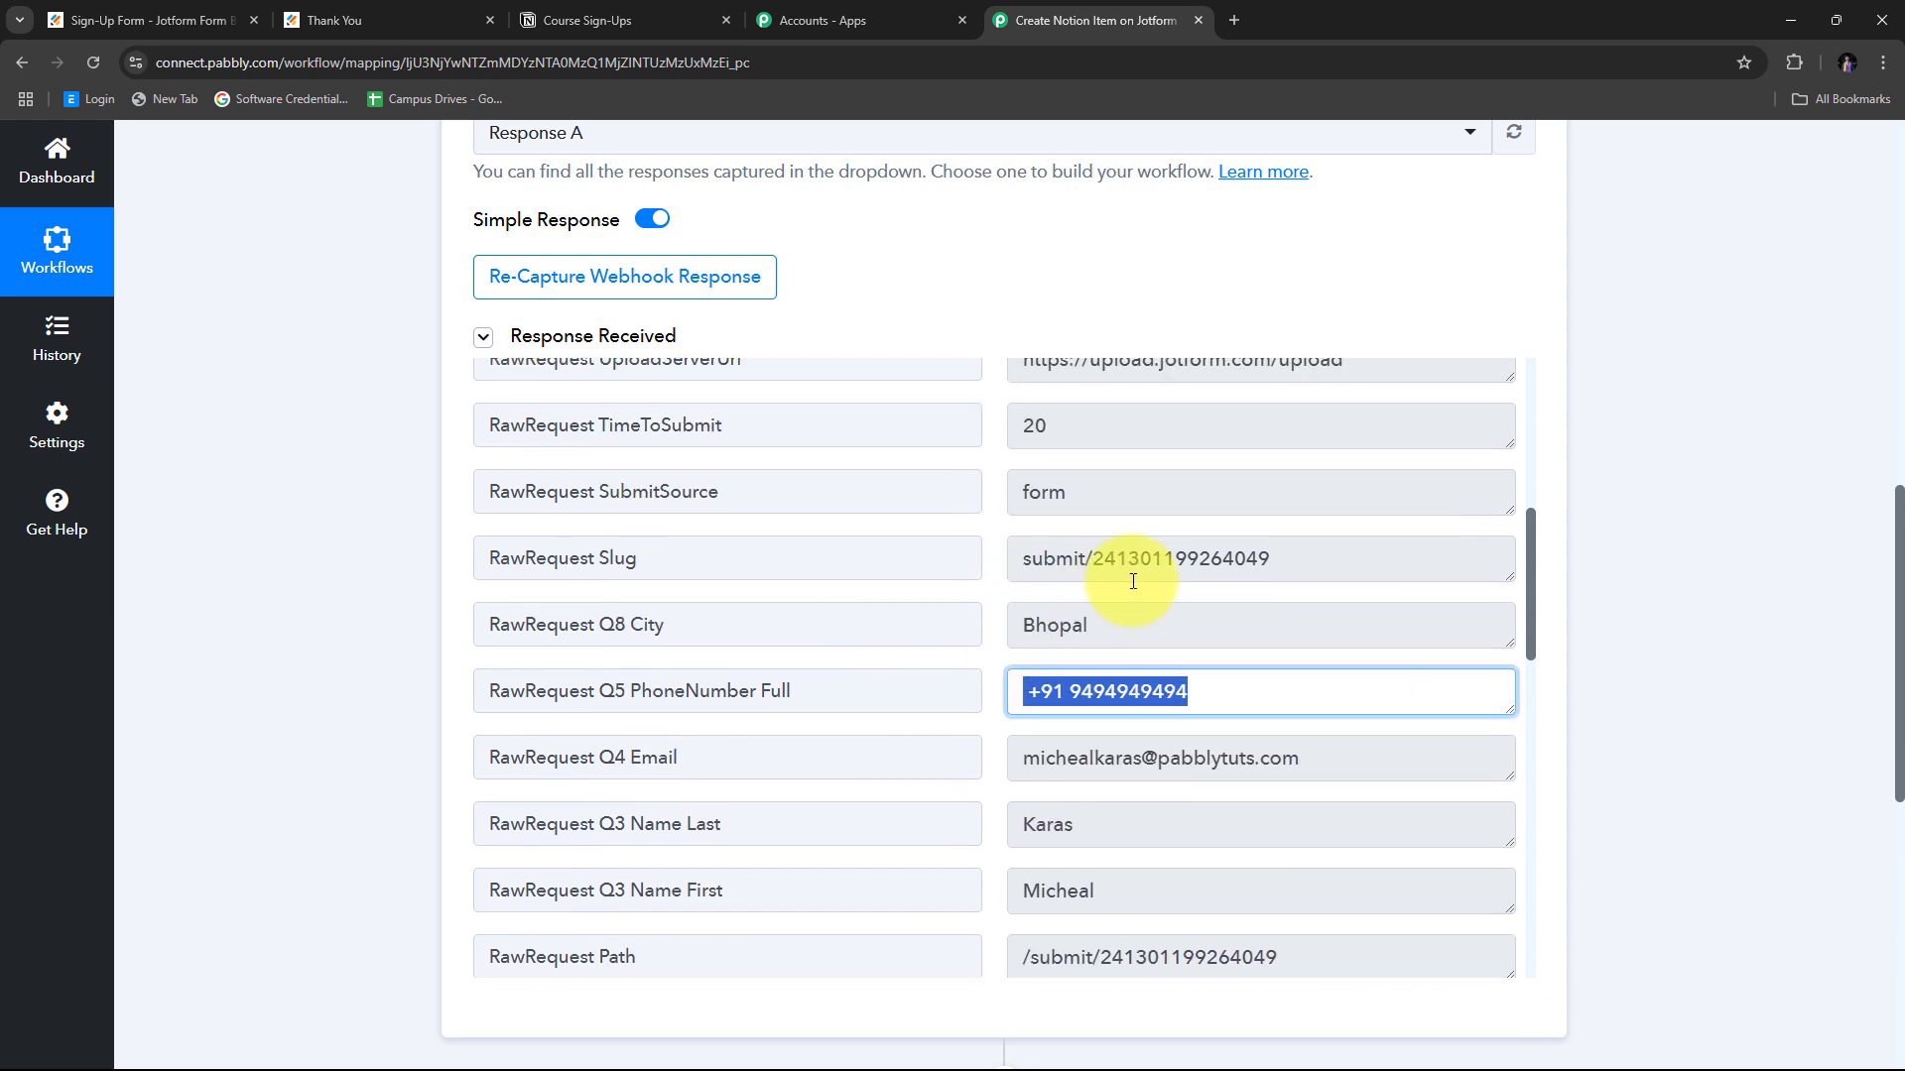
pyautogui.moveTo(1148, 639); pyautogui.dragTo(927, 646)
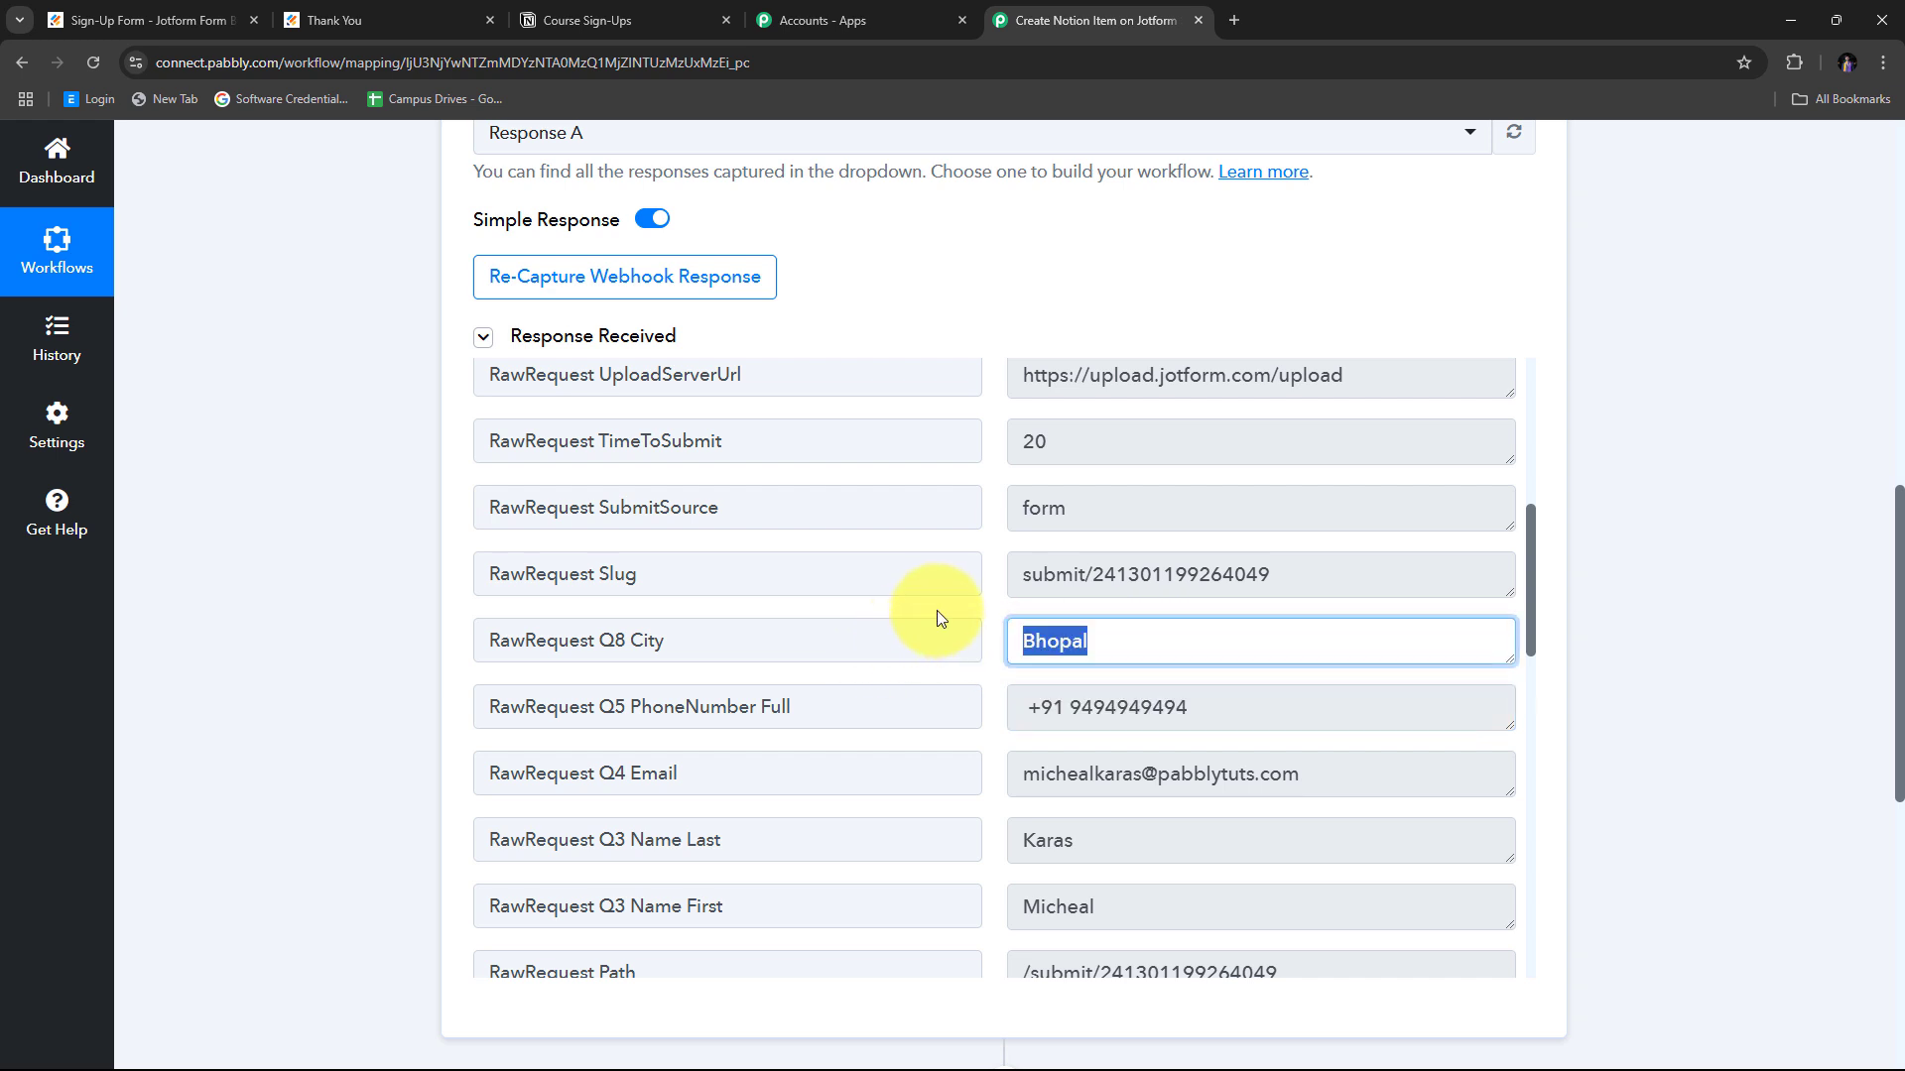
pyautogui.click(986, 599)
pyautogui.scroll(-2, 1033, 464)
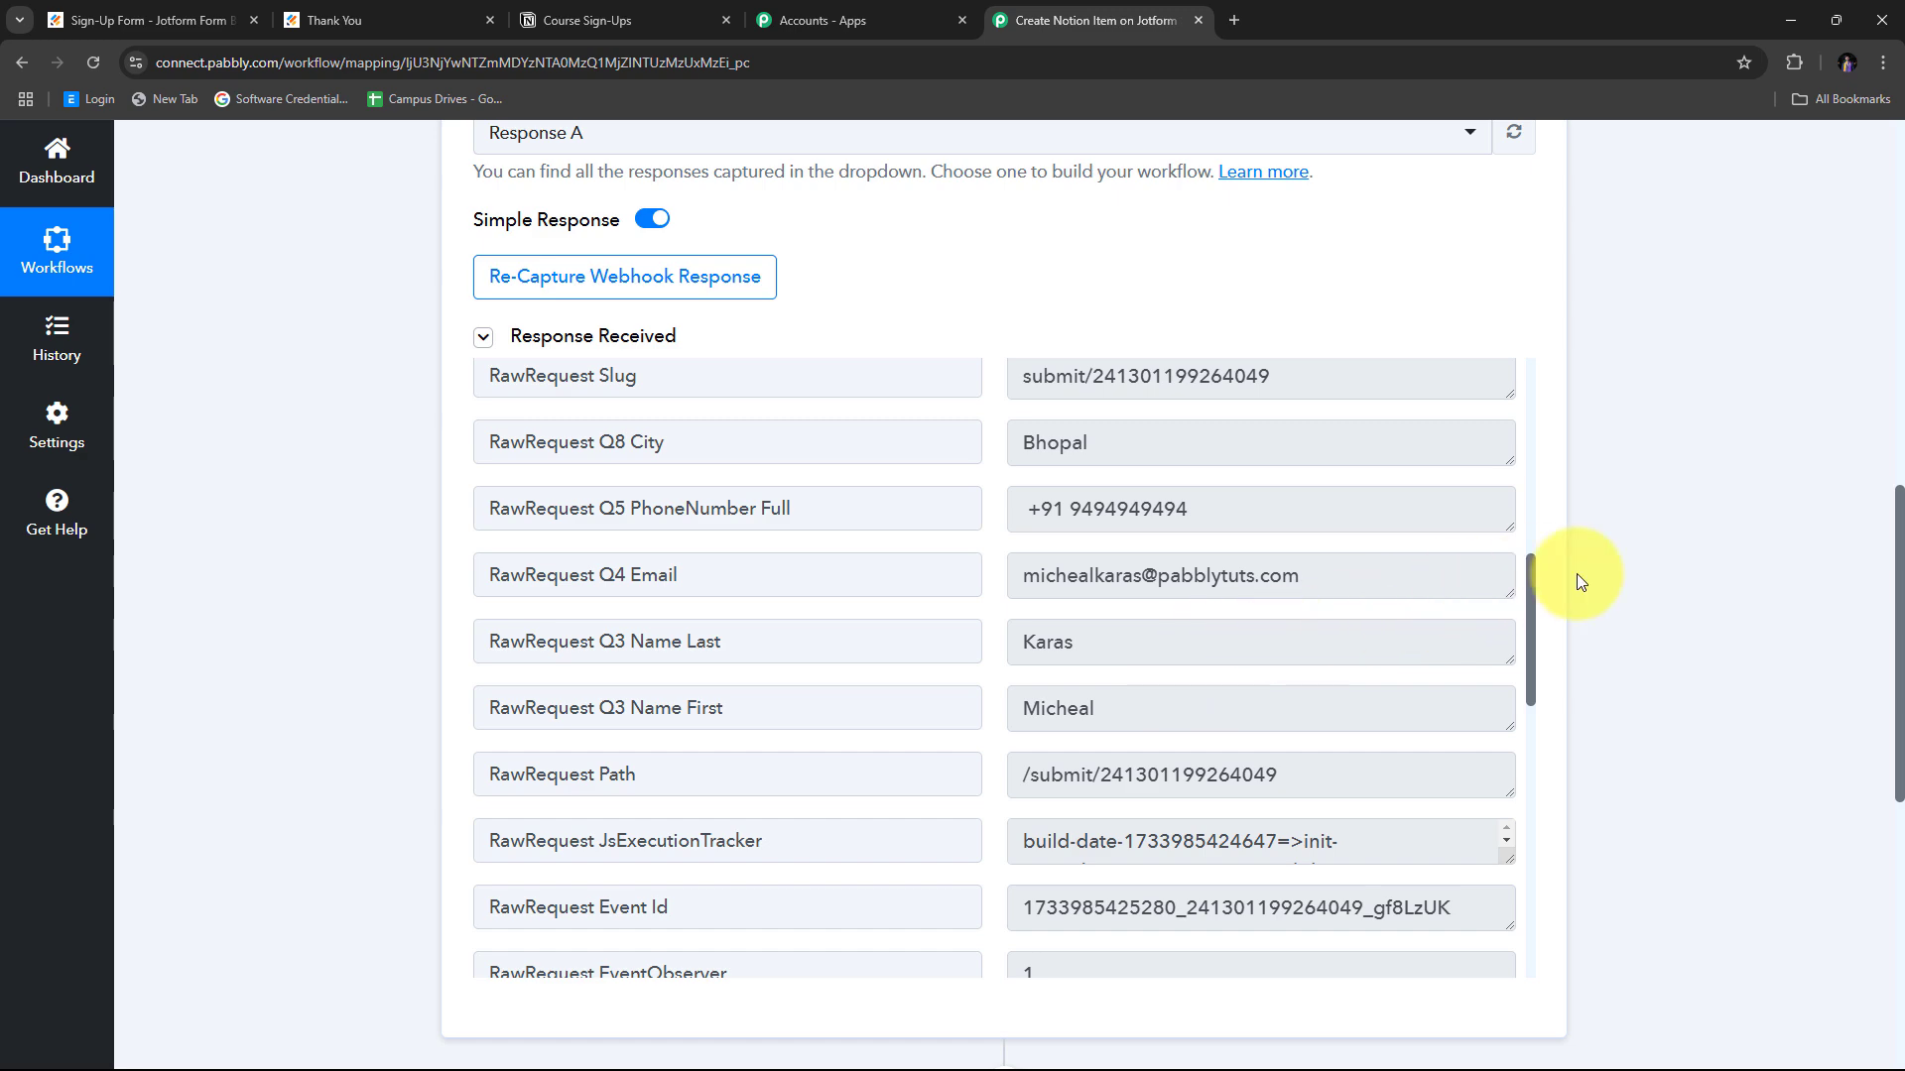
pyautogui.scroll(-4, 1578, 573)
pyautogui.scroll(-2, 1849, 616)
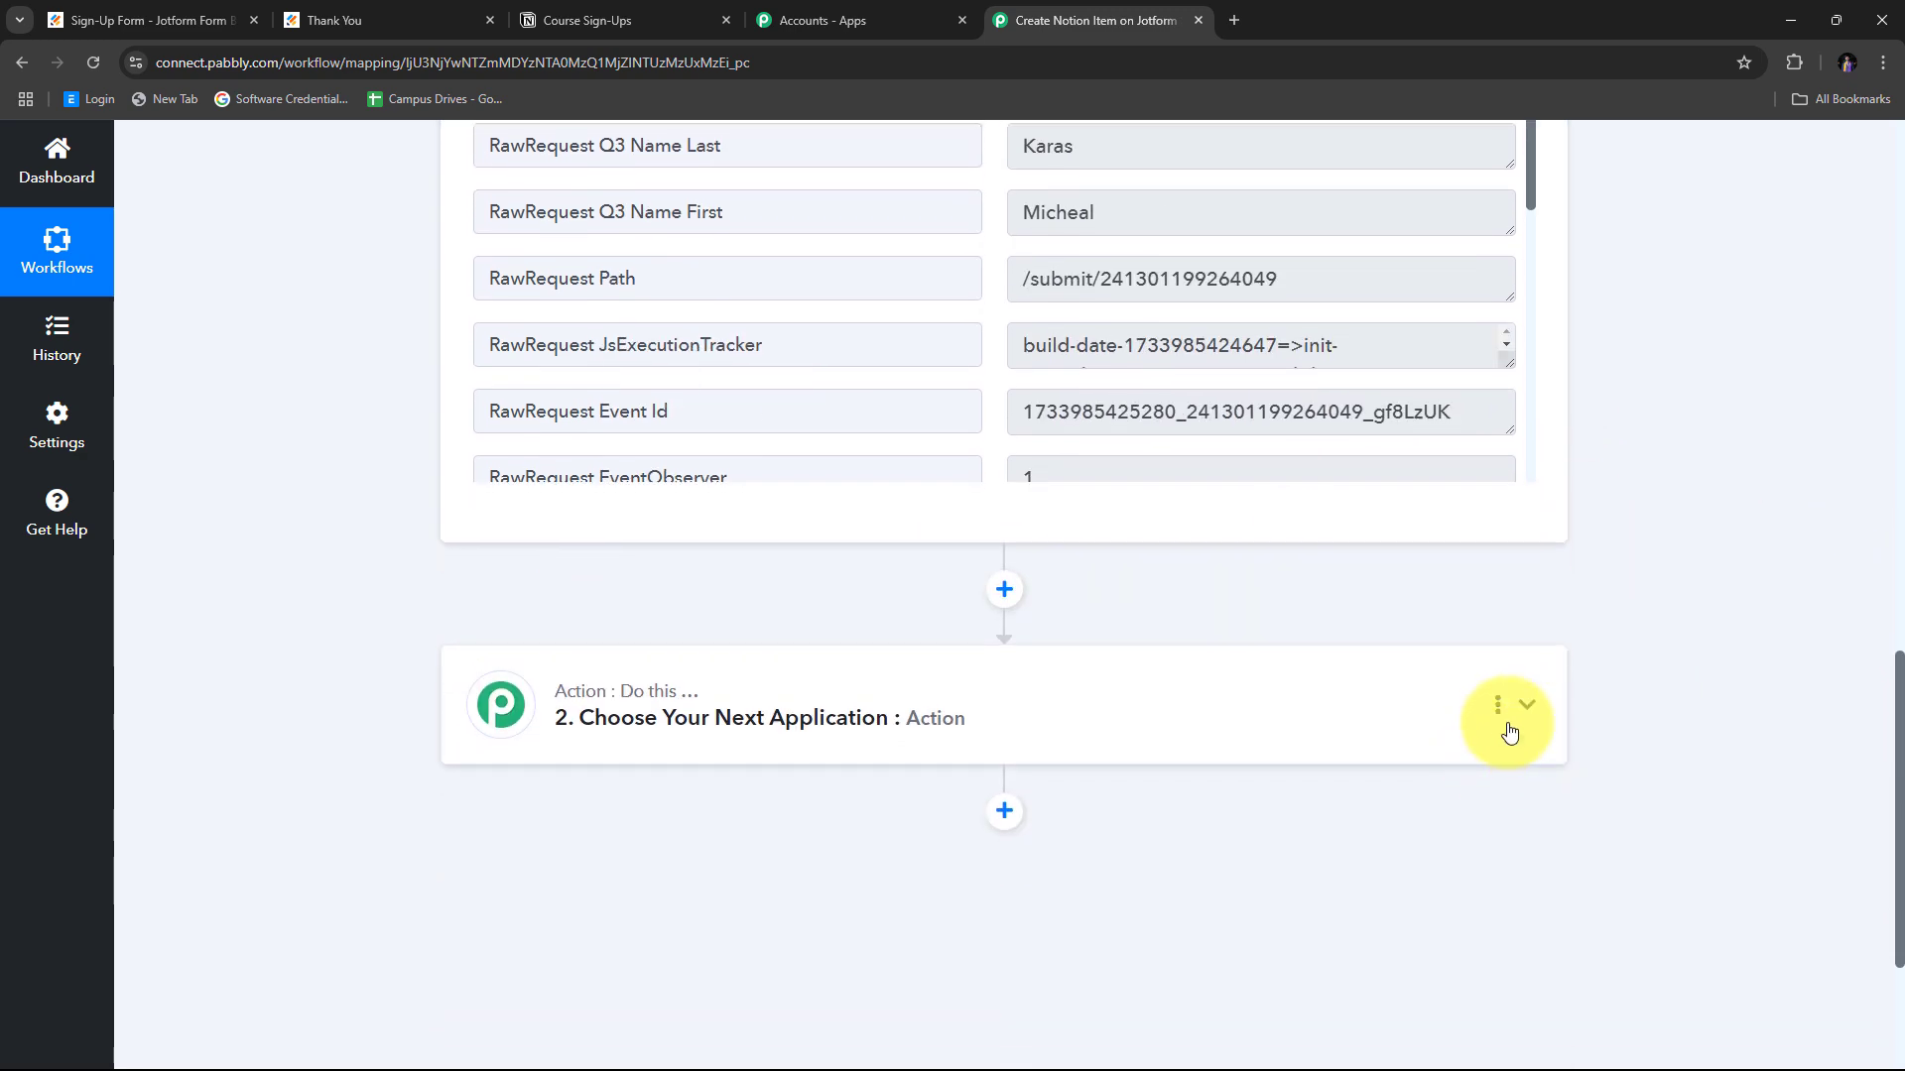
# Set step 2 to the Notion app with the Create Database Item action event.
pyautogui.click(1523, 716)
pyautogui.scroll(5, 809, 681)
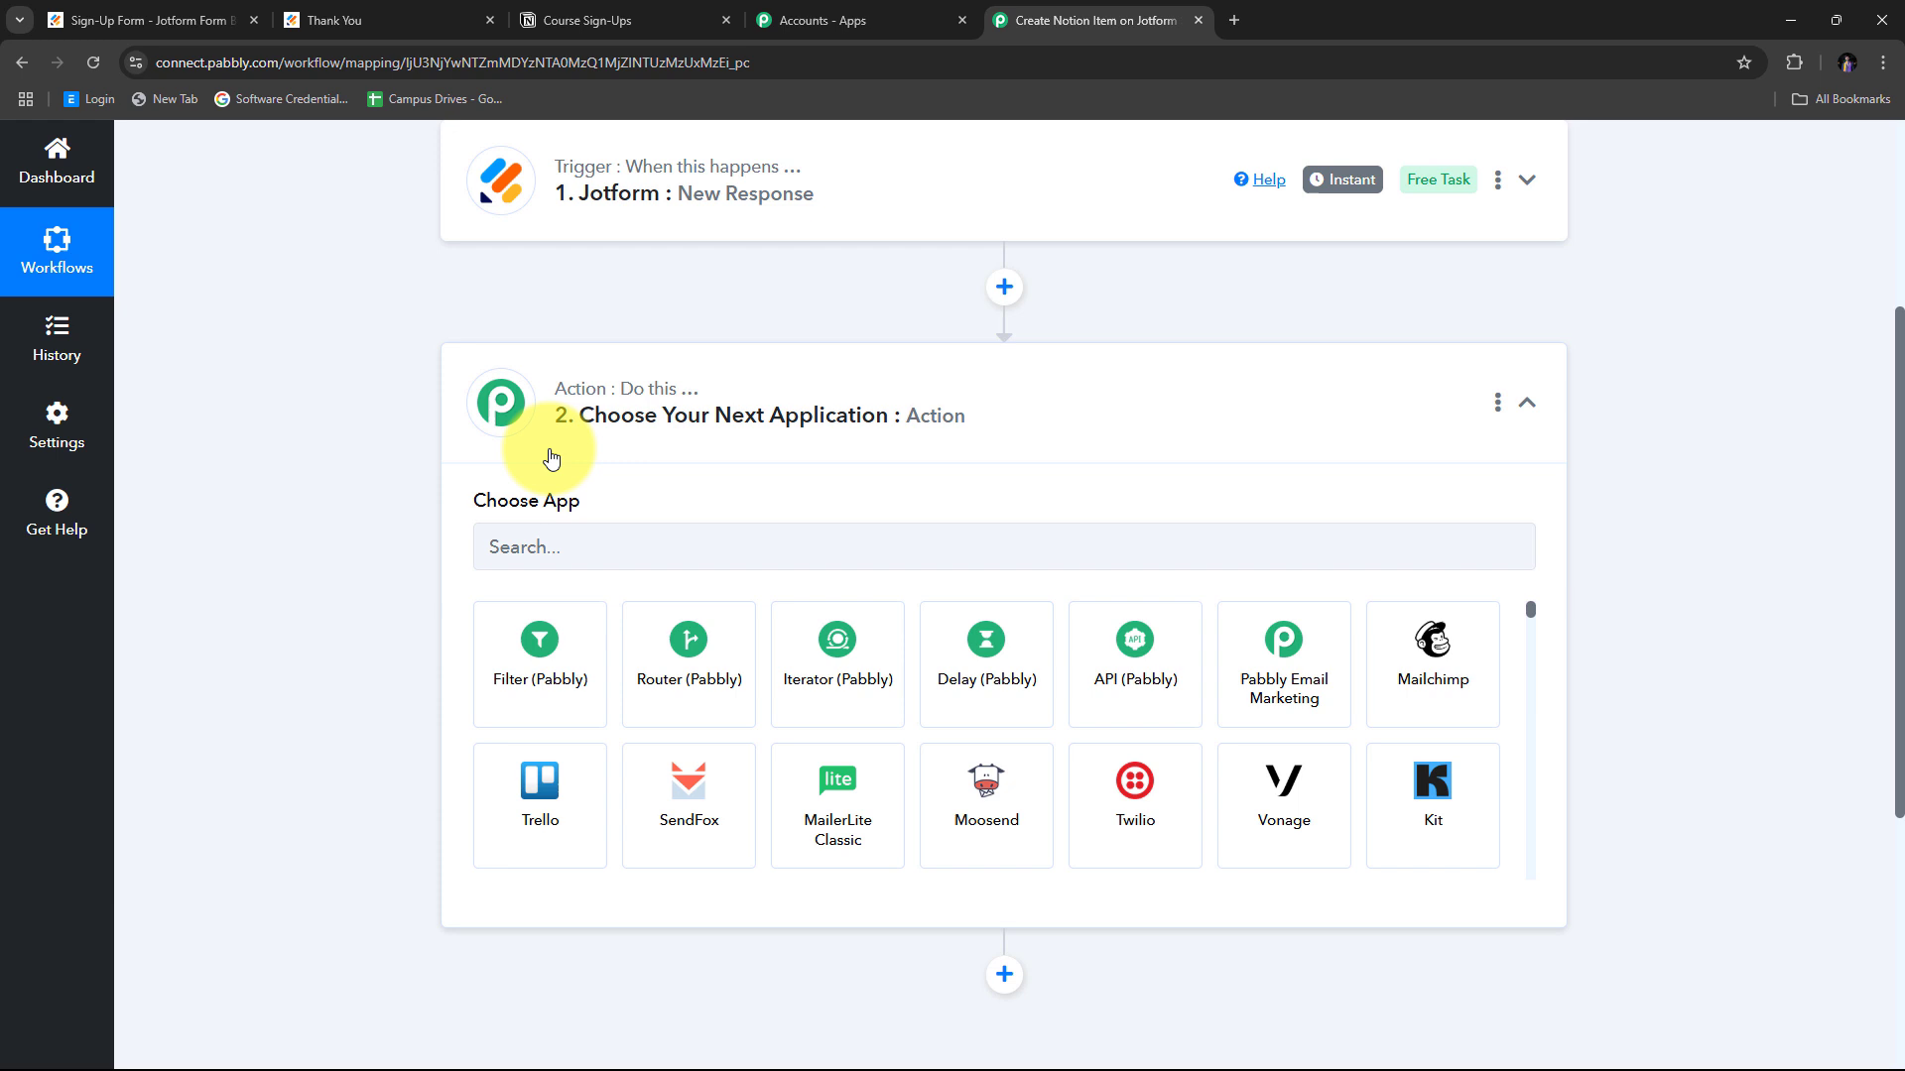
pyautogui.click(520, 545)
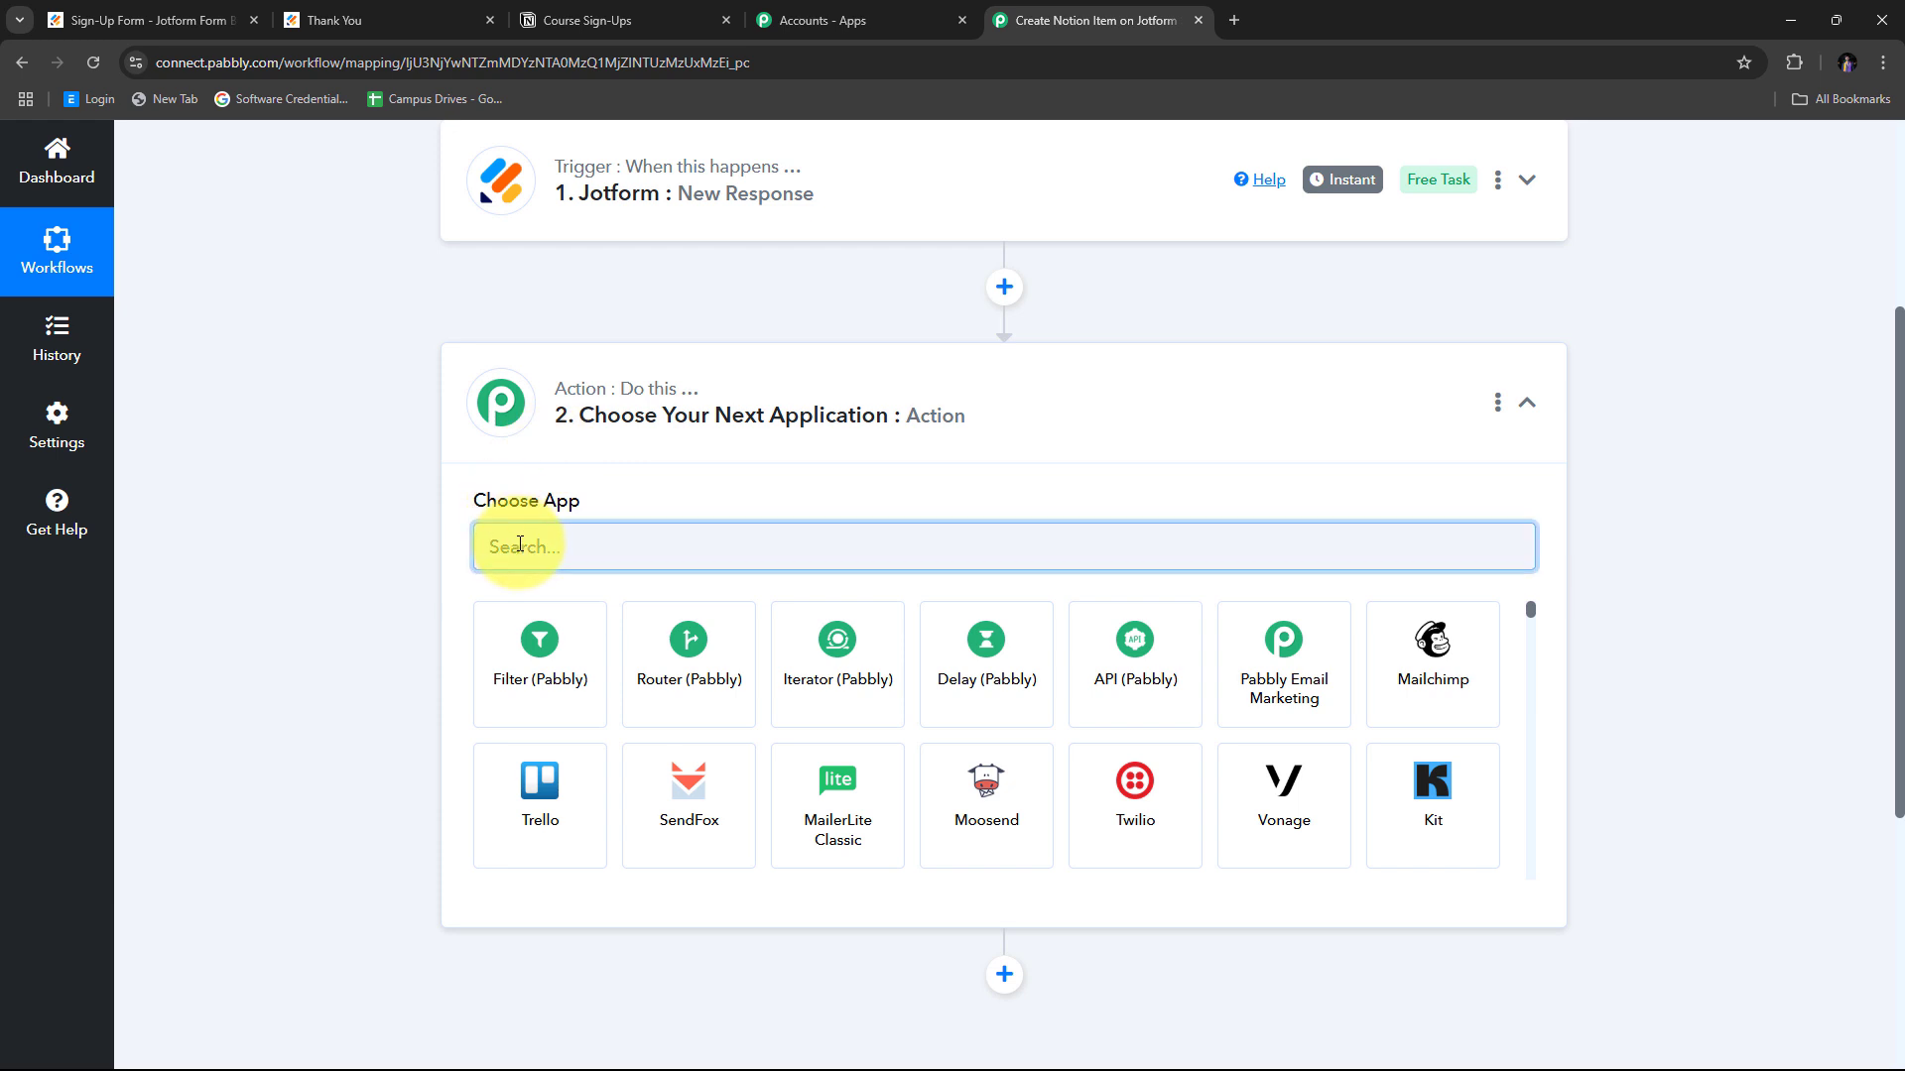
pyautogui.write('Notio')
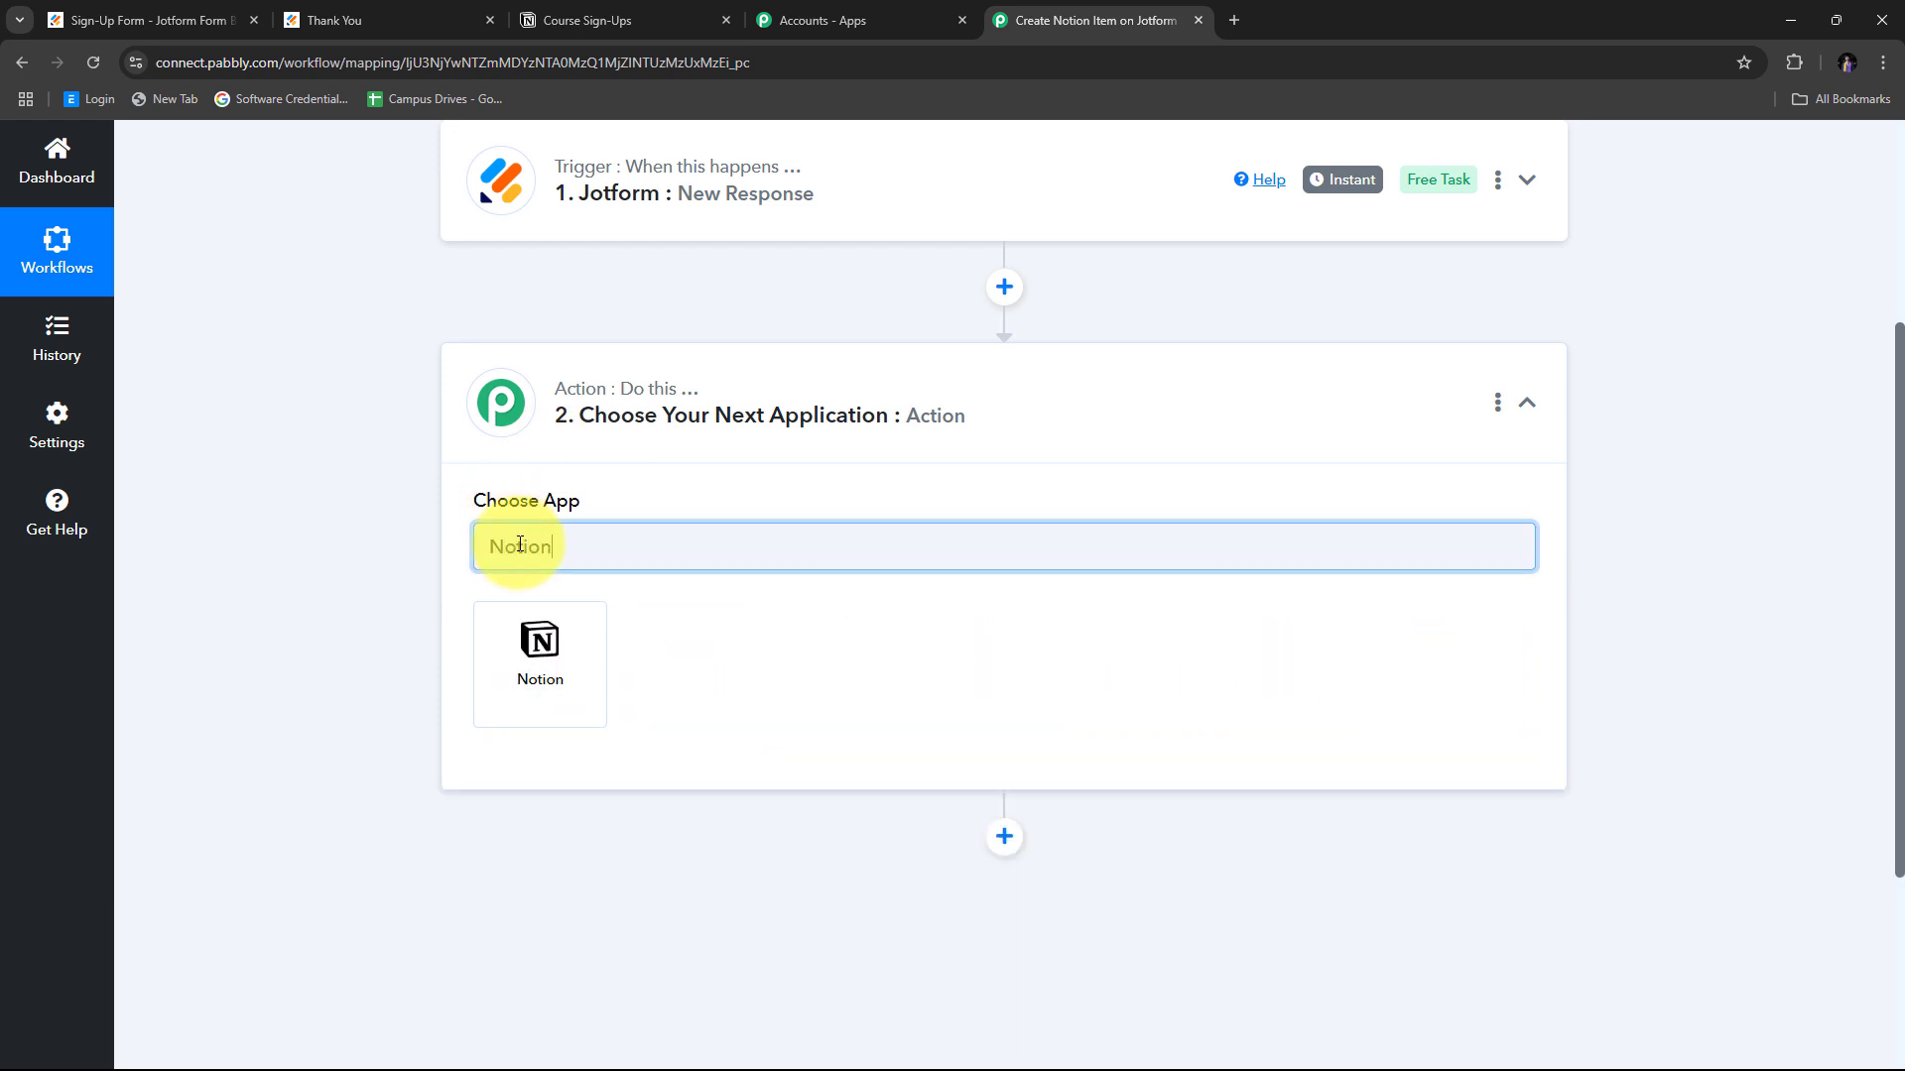
pyautogui.write('n')
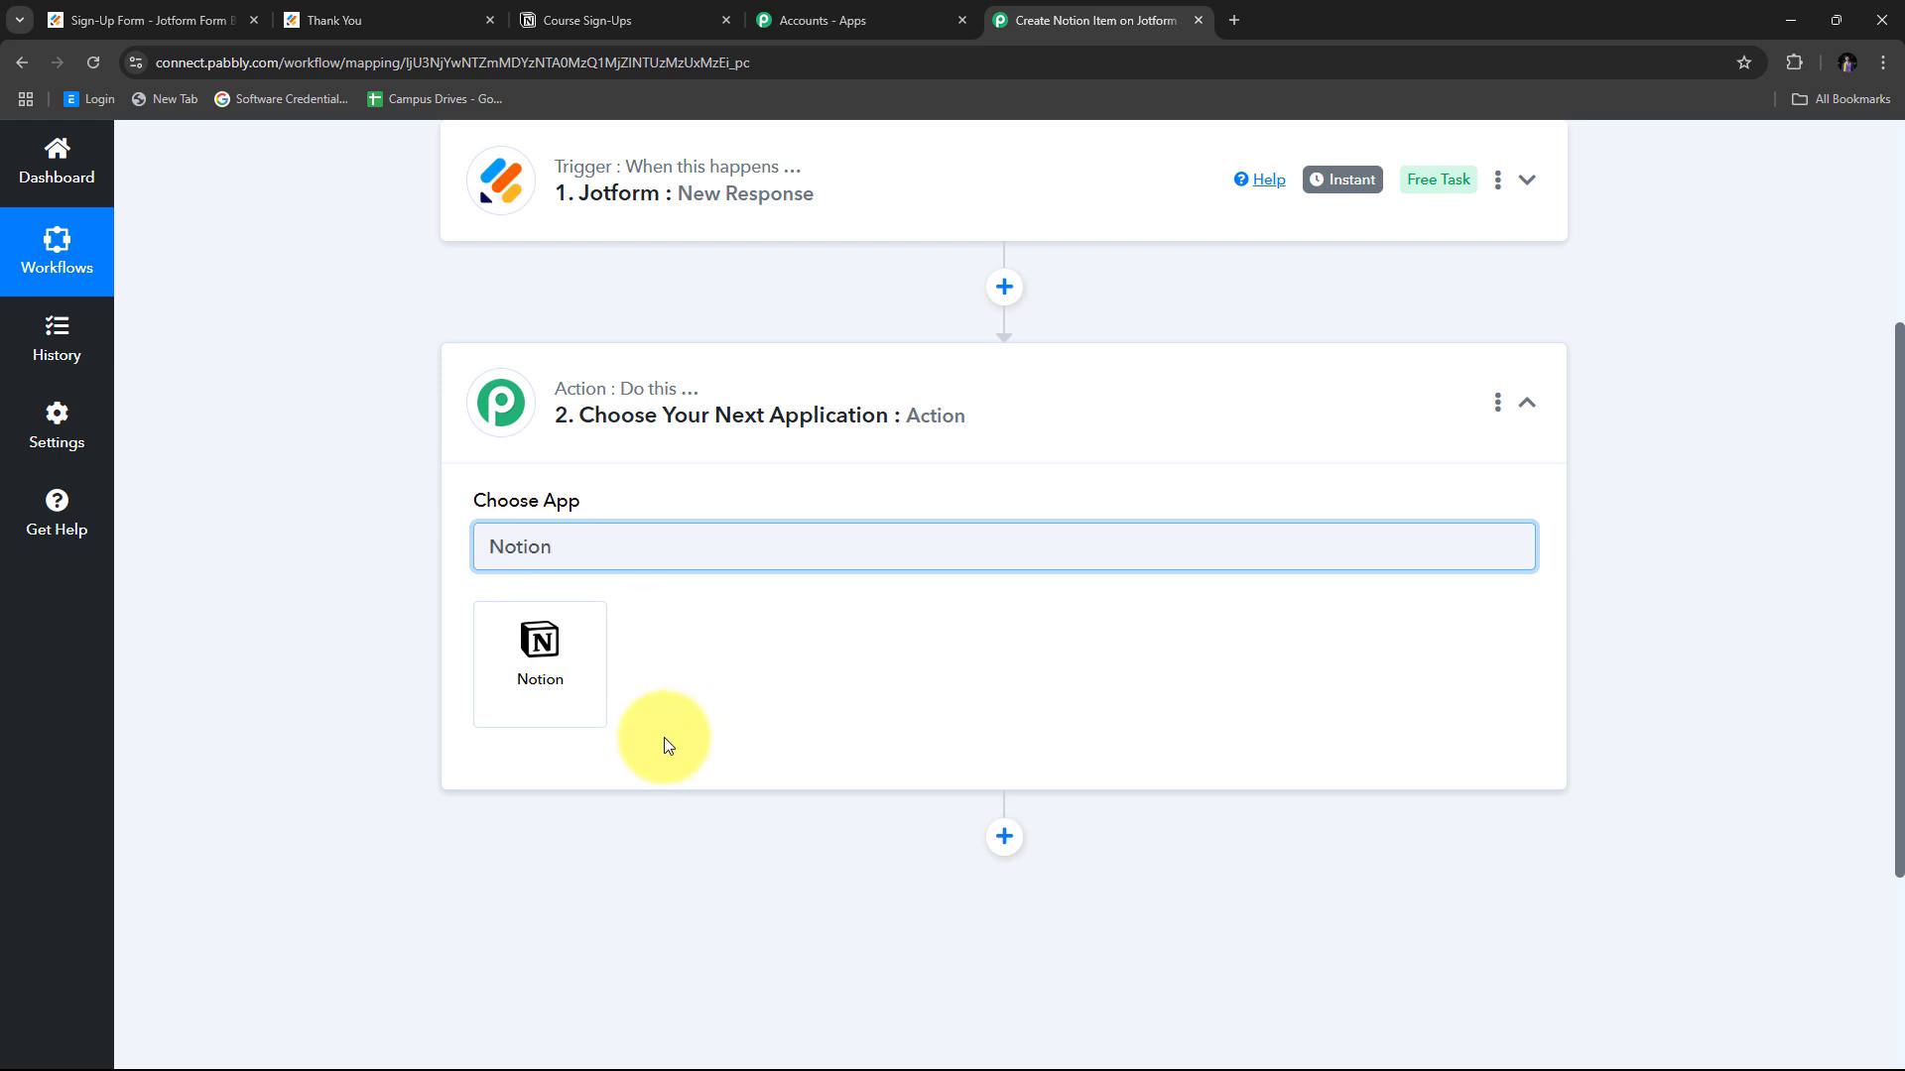
pyautogui.click(549, 655)
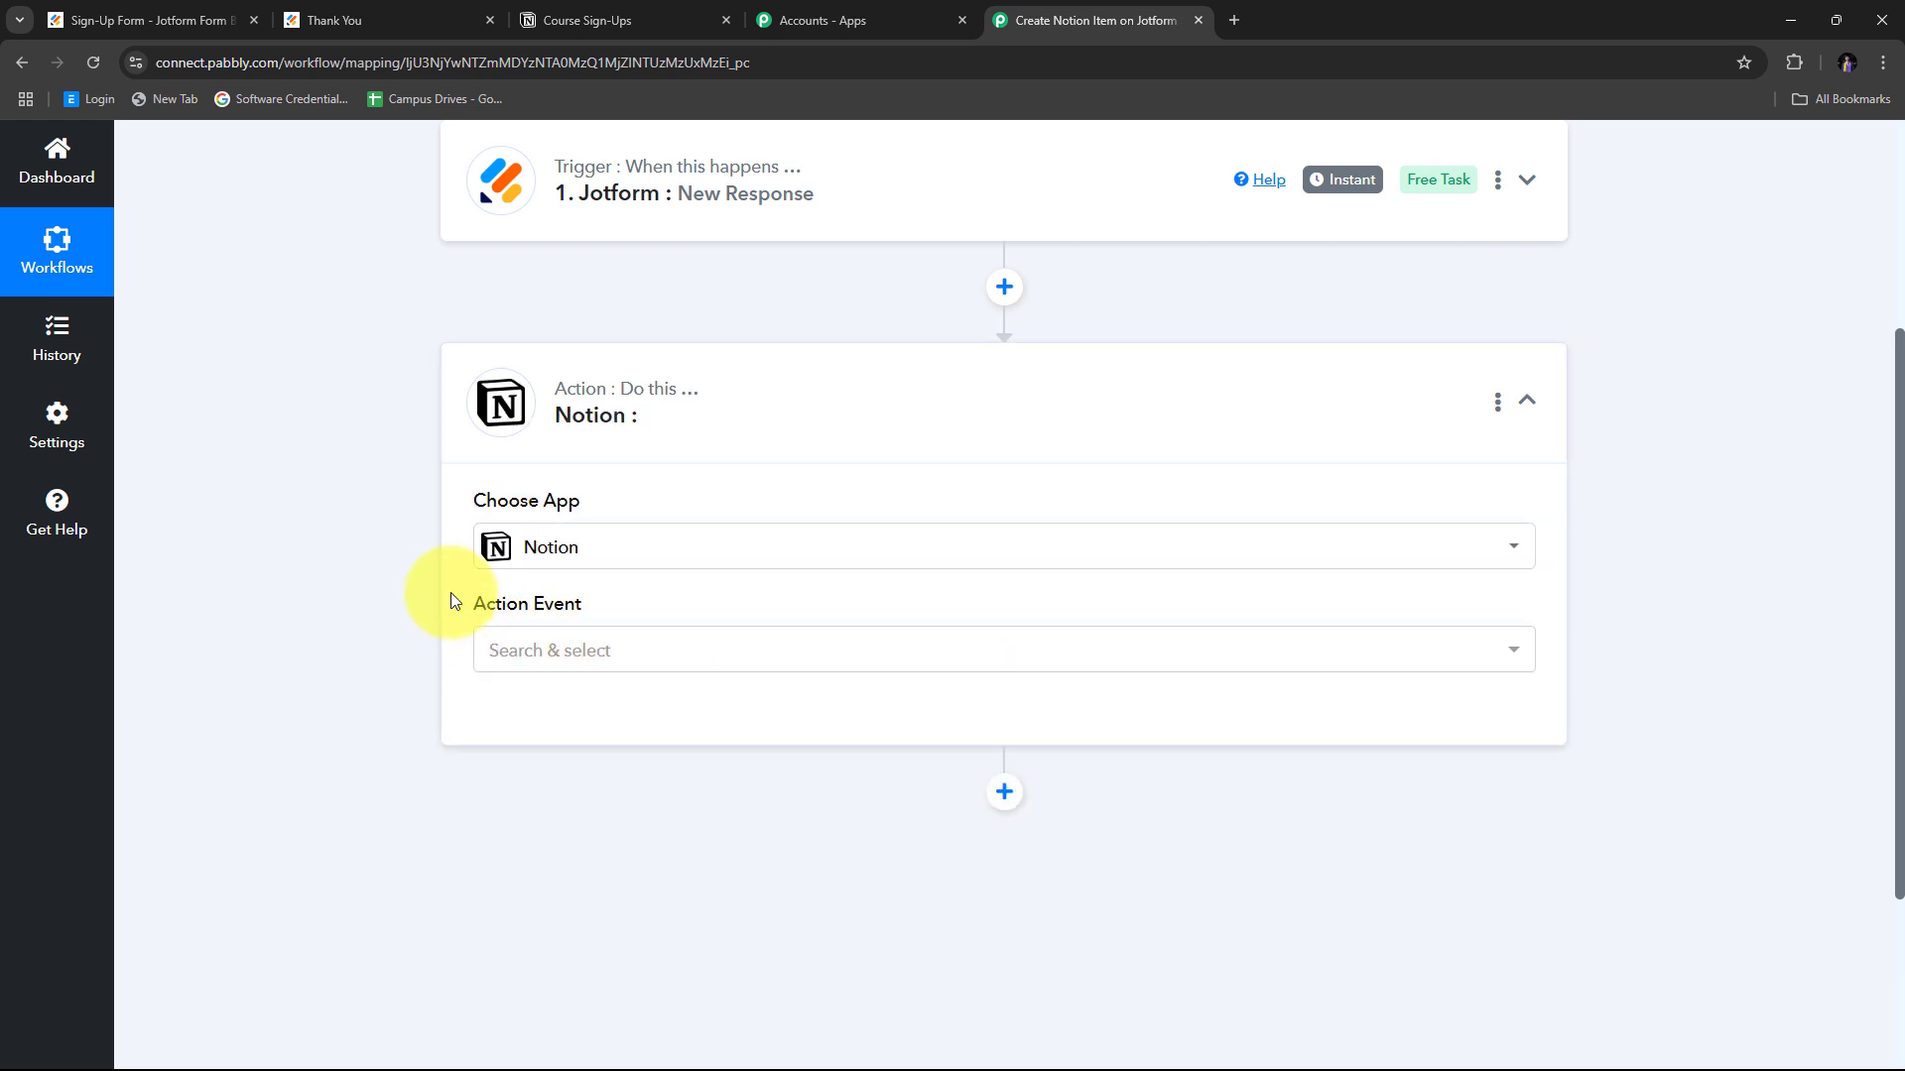
pyautogui.click(1097, 648)
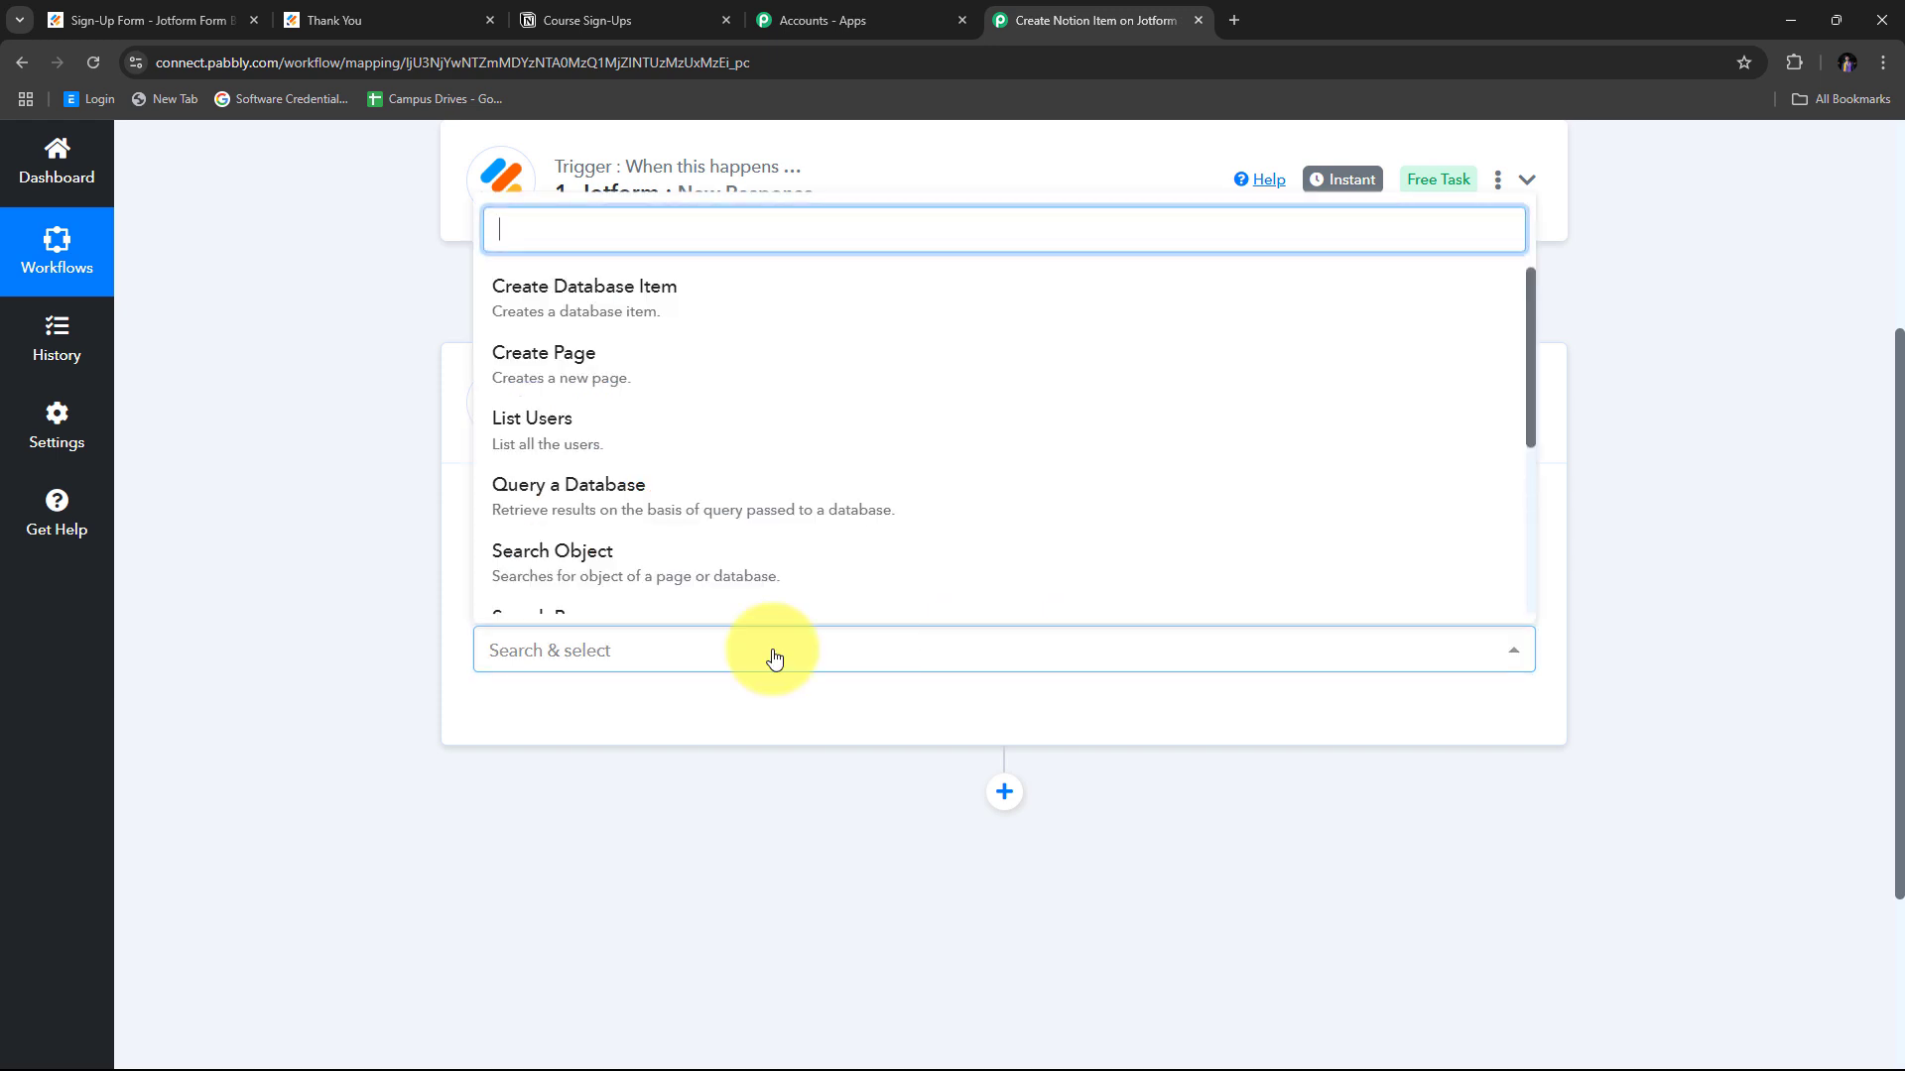
pyautogui.click(687, 304)
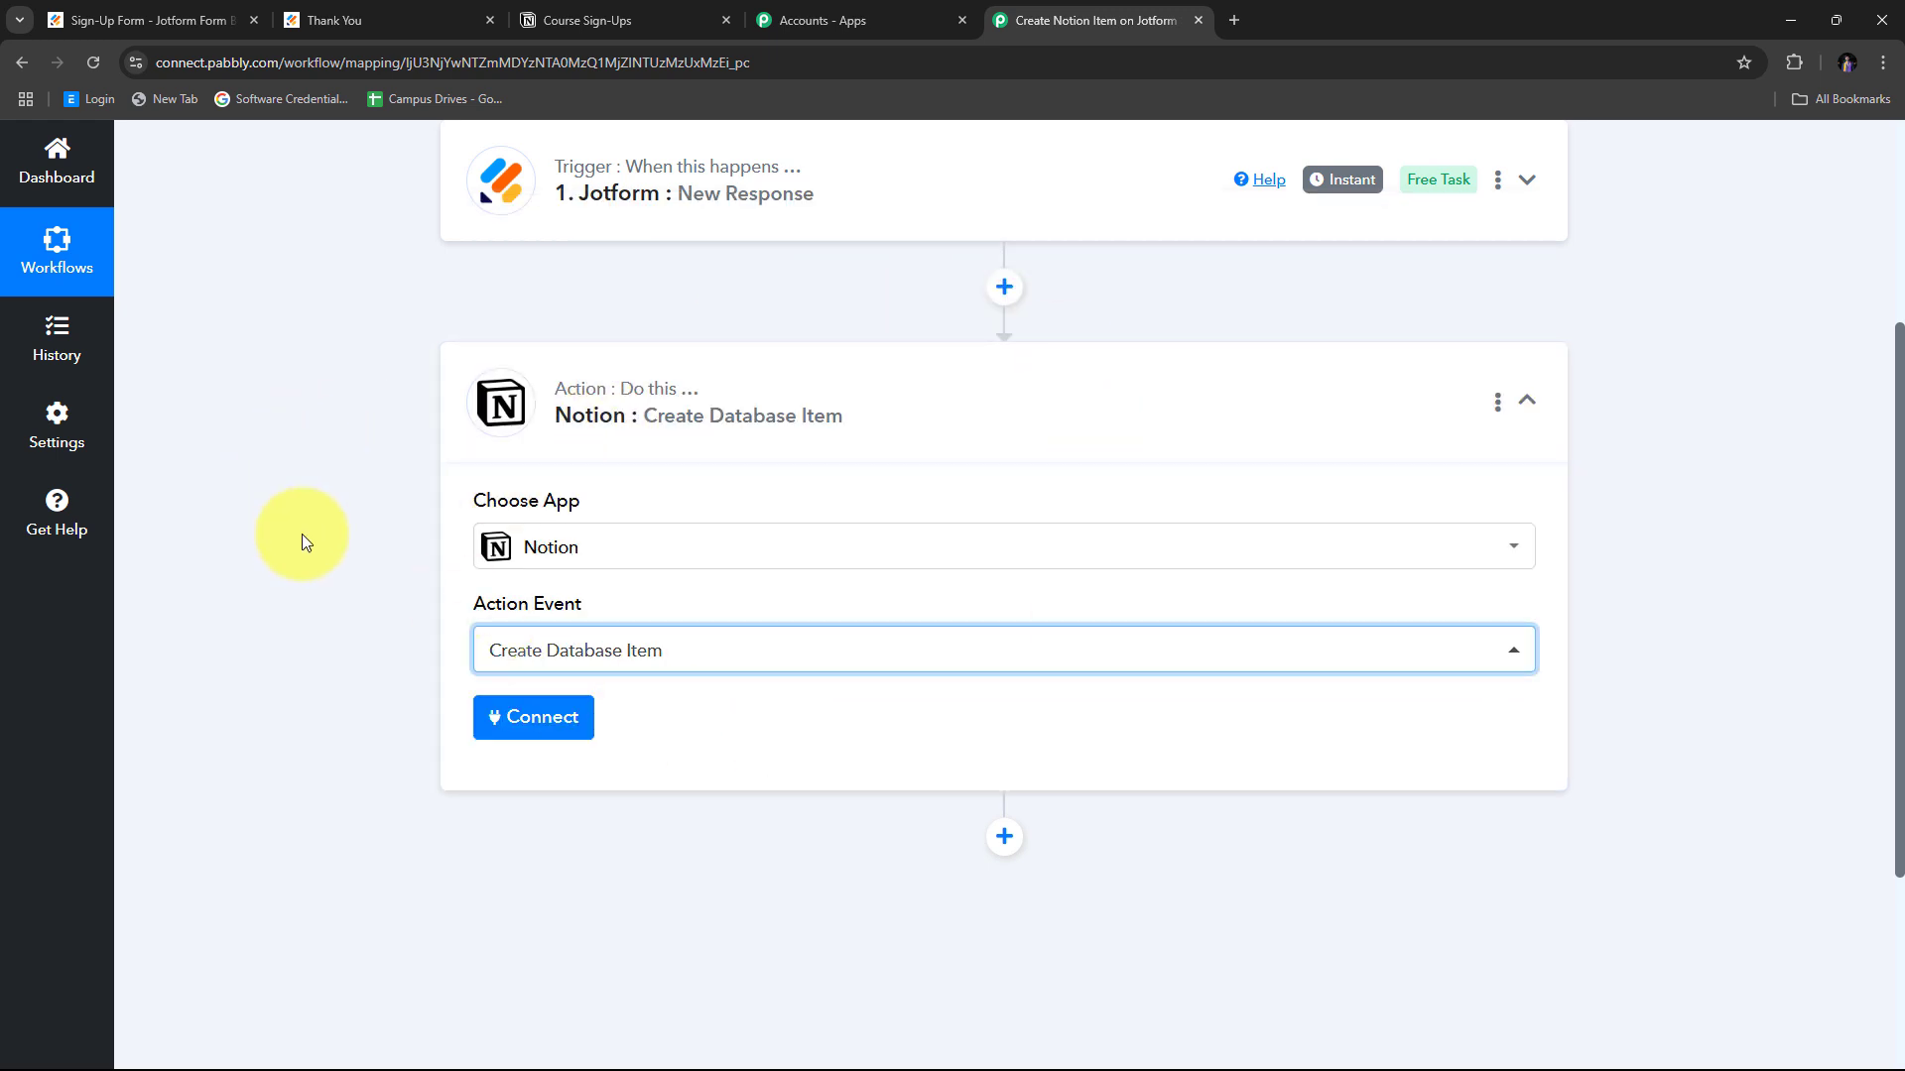
# Add a new Notion connection and authorize the Notion account.
pyautogui.click(531, 718)
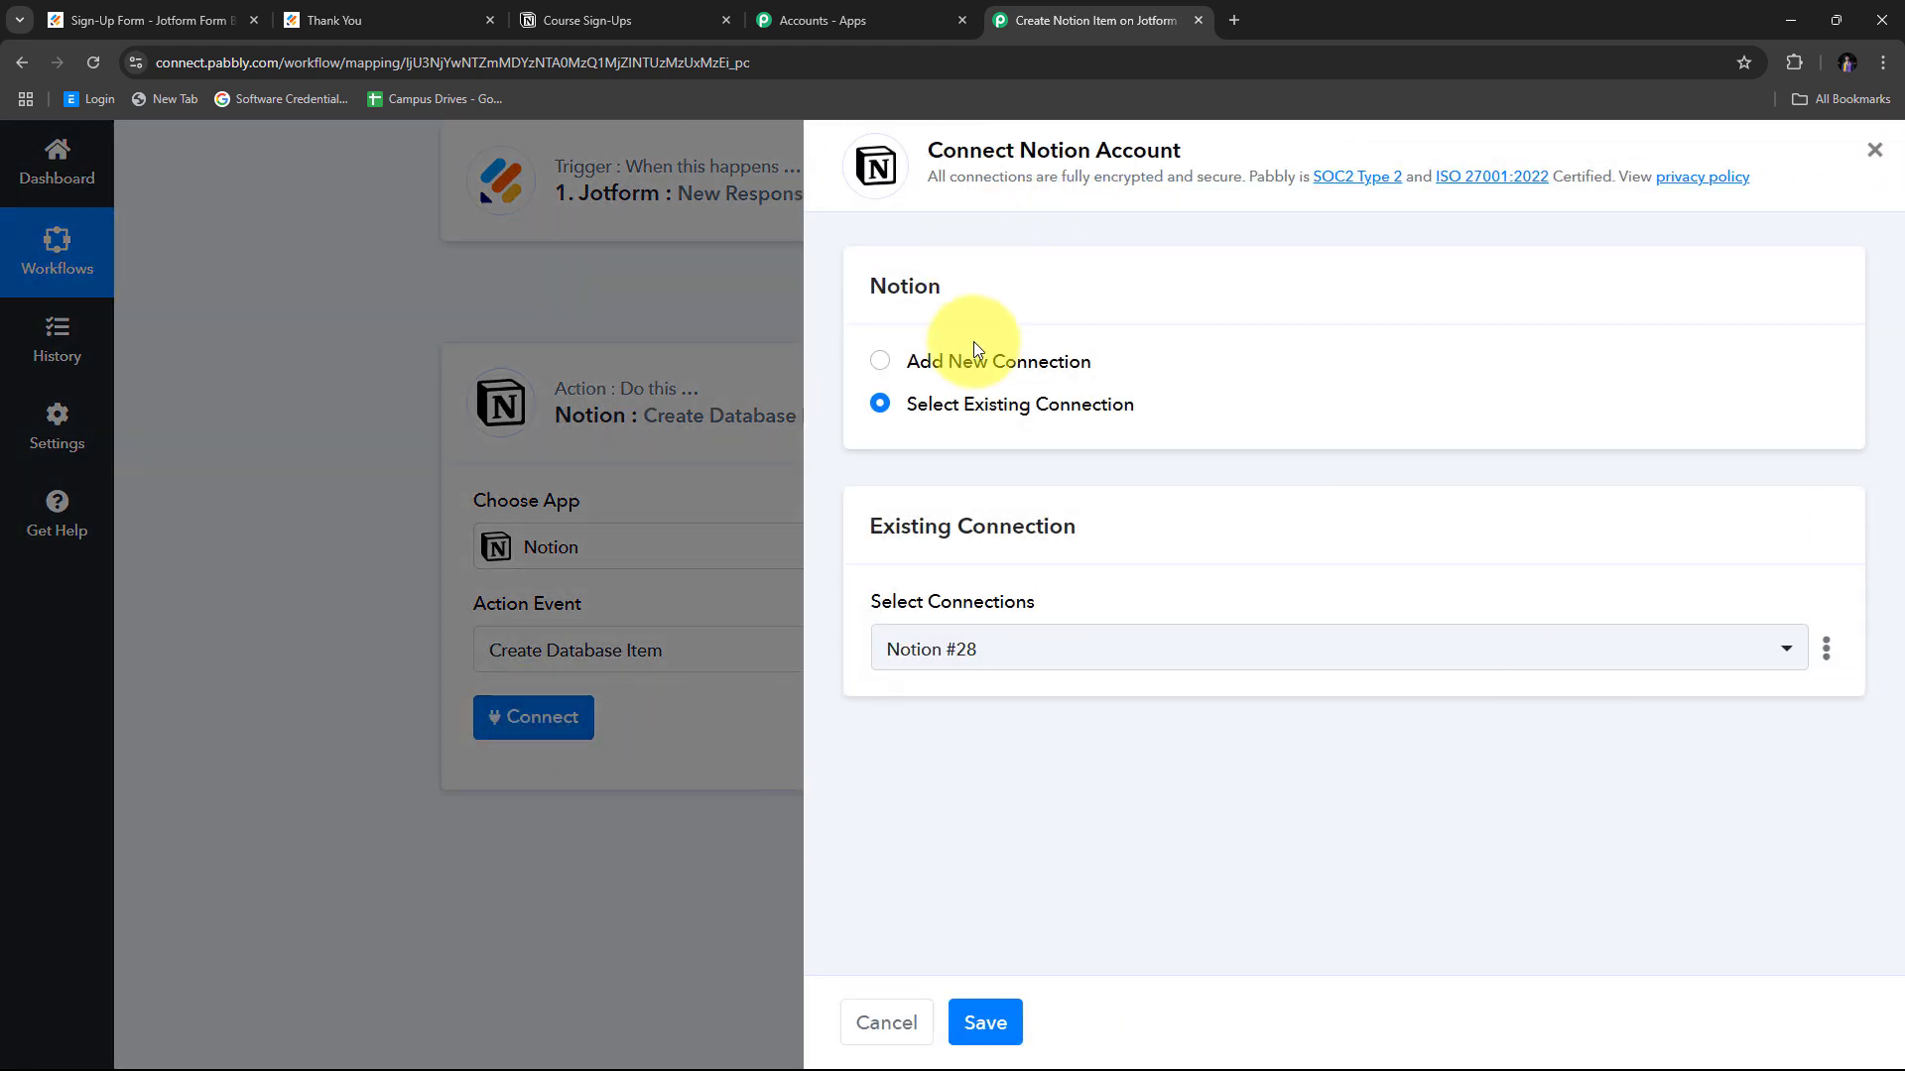
pyautogui.click(955, 367)
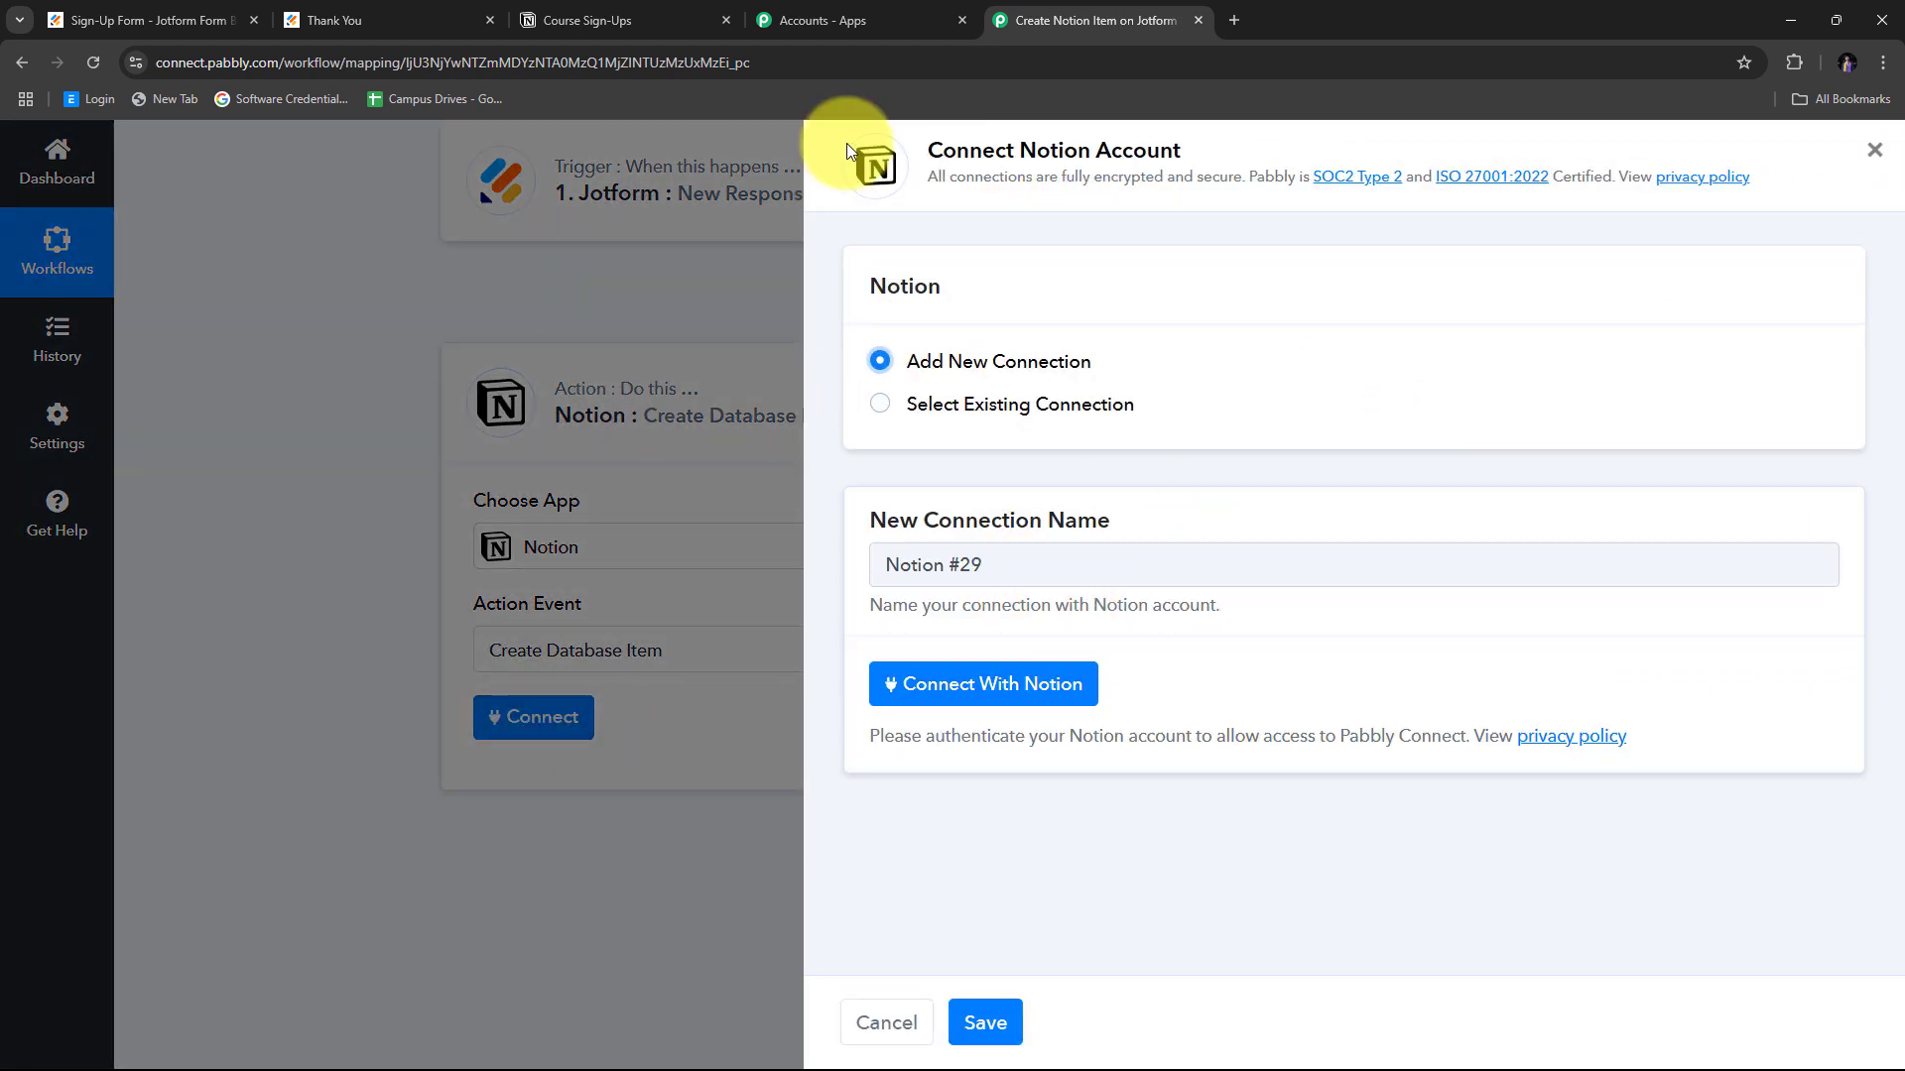
pyautogui.click(971, 699)
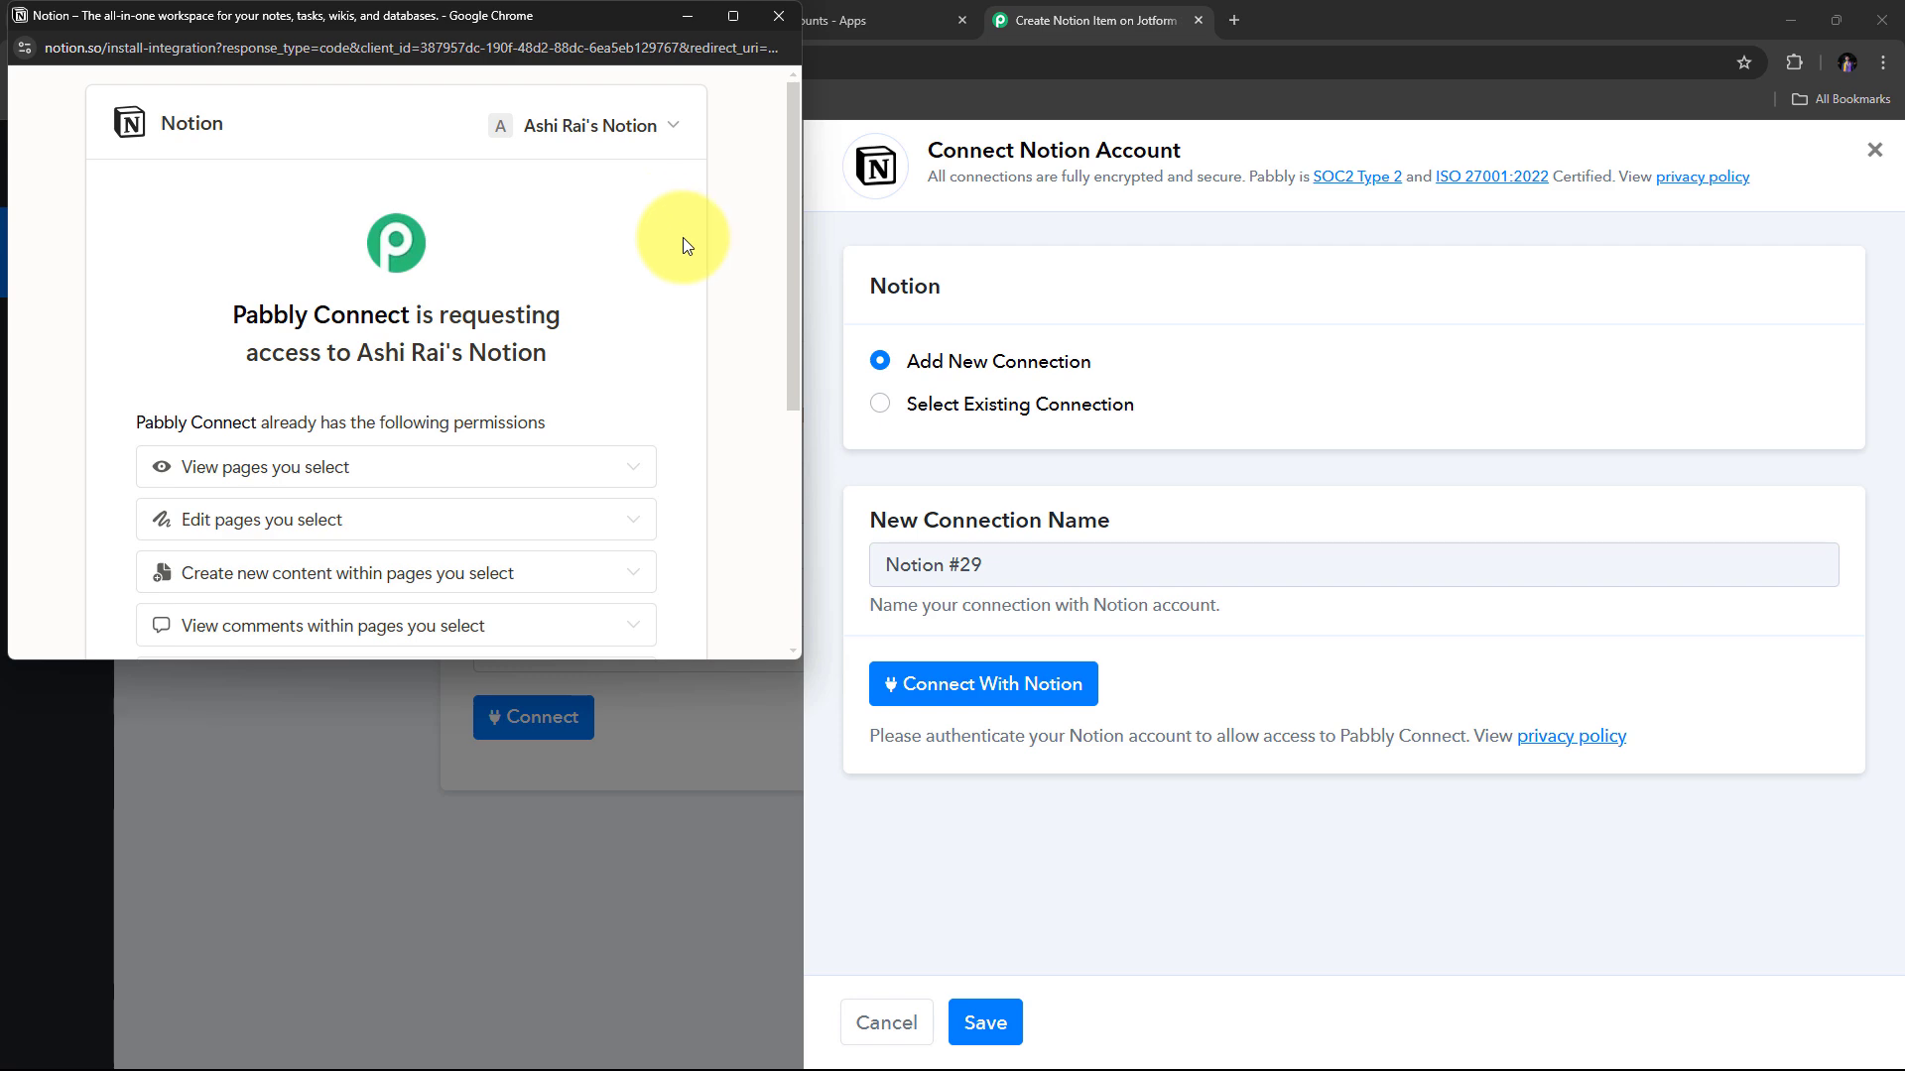
pyautogui.scroll(-4, 694, 236)
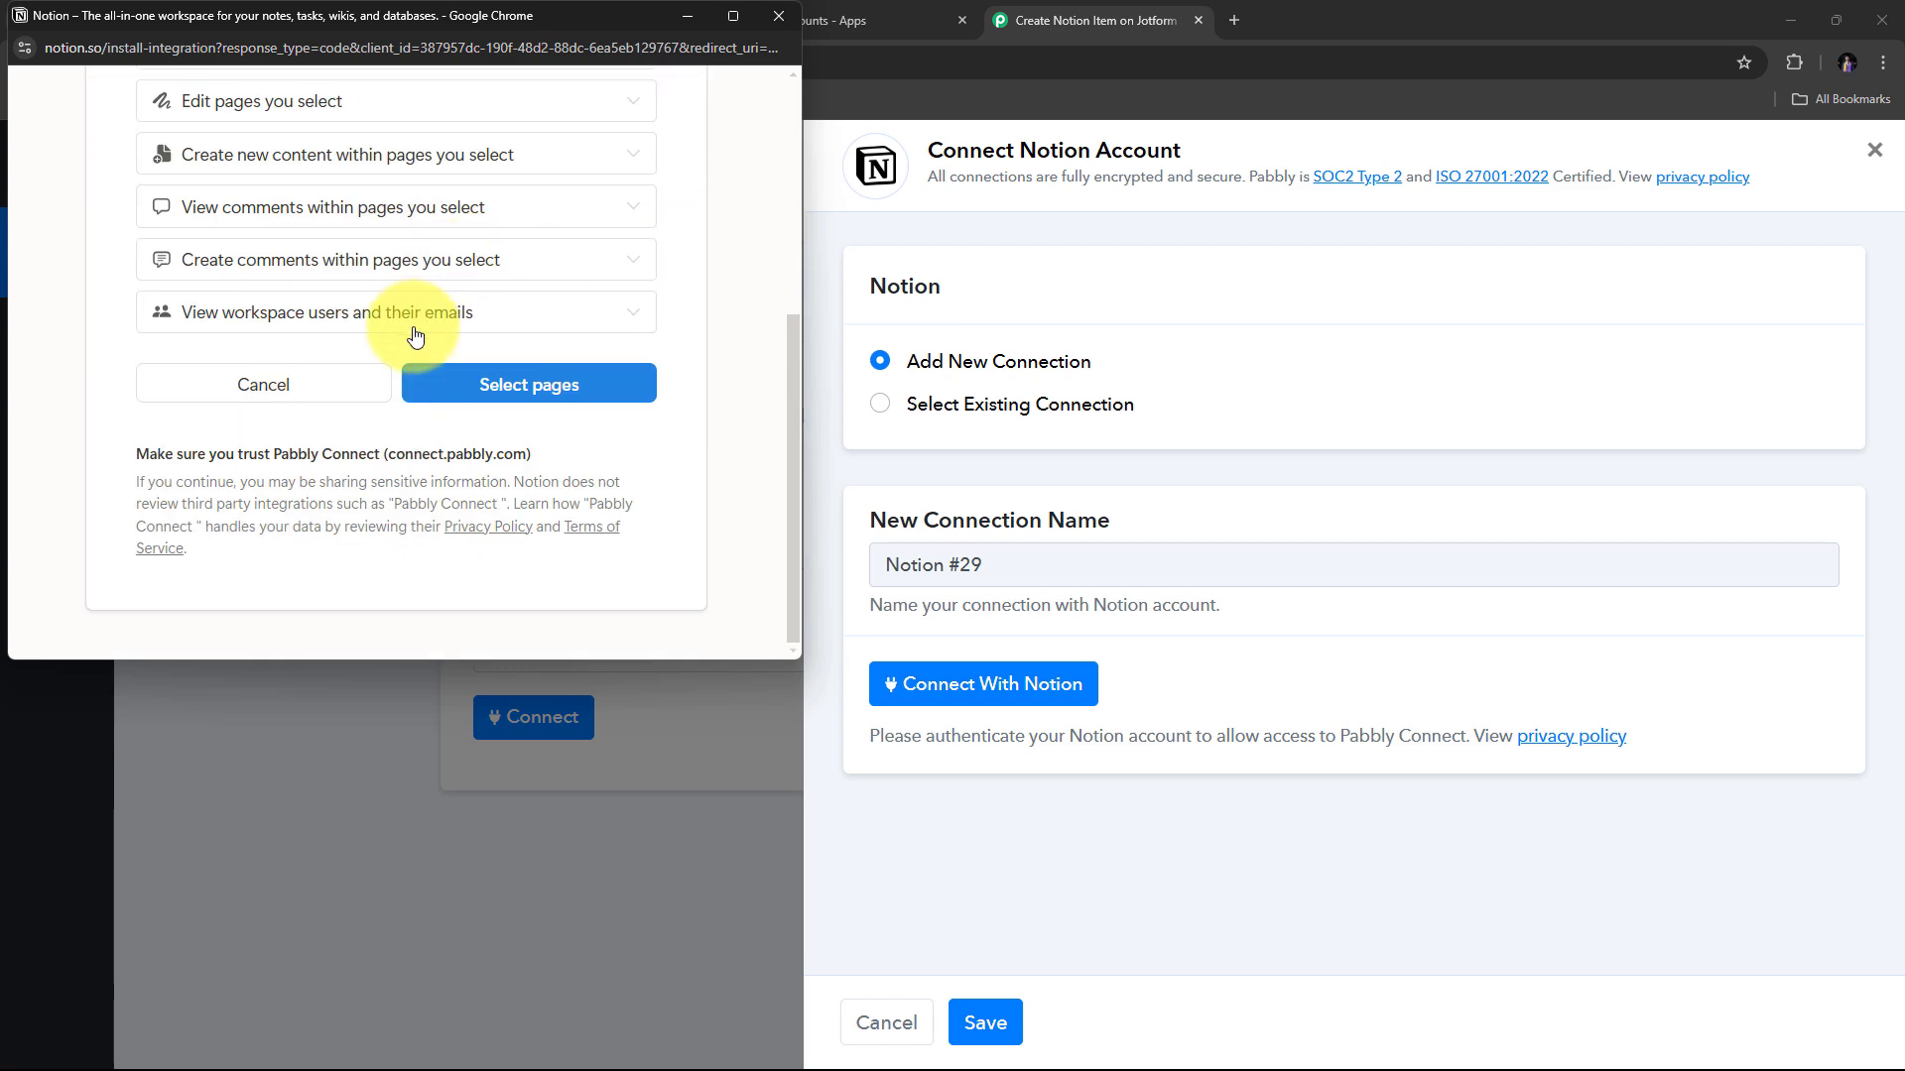
pyautogui.click(530, 392)
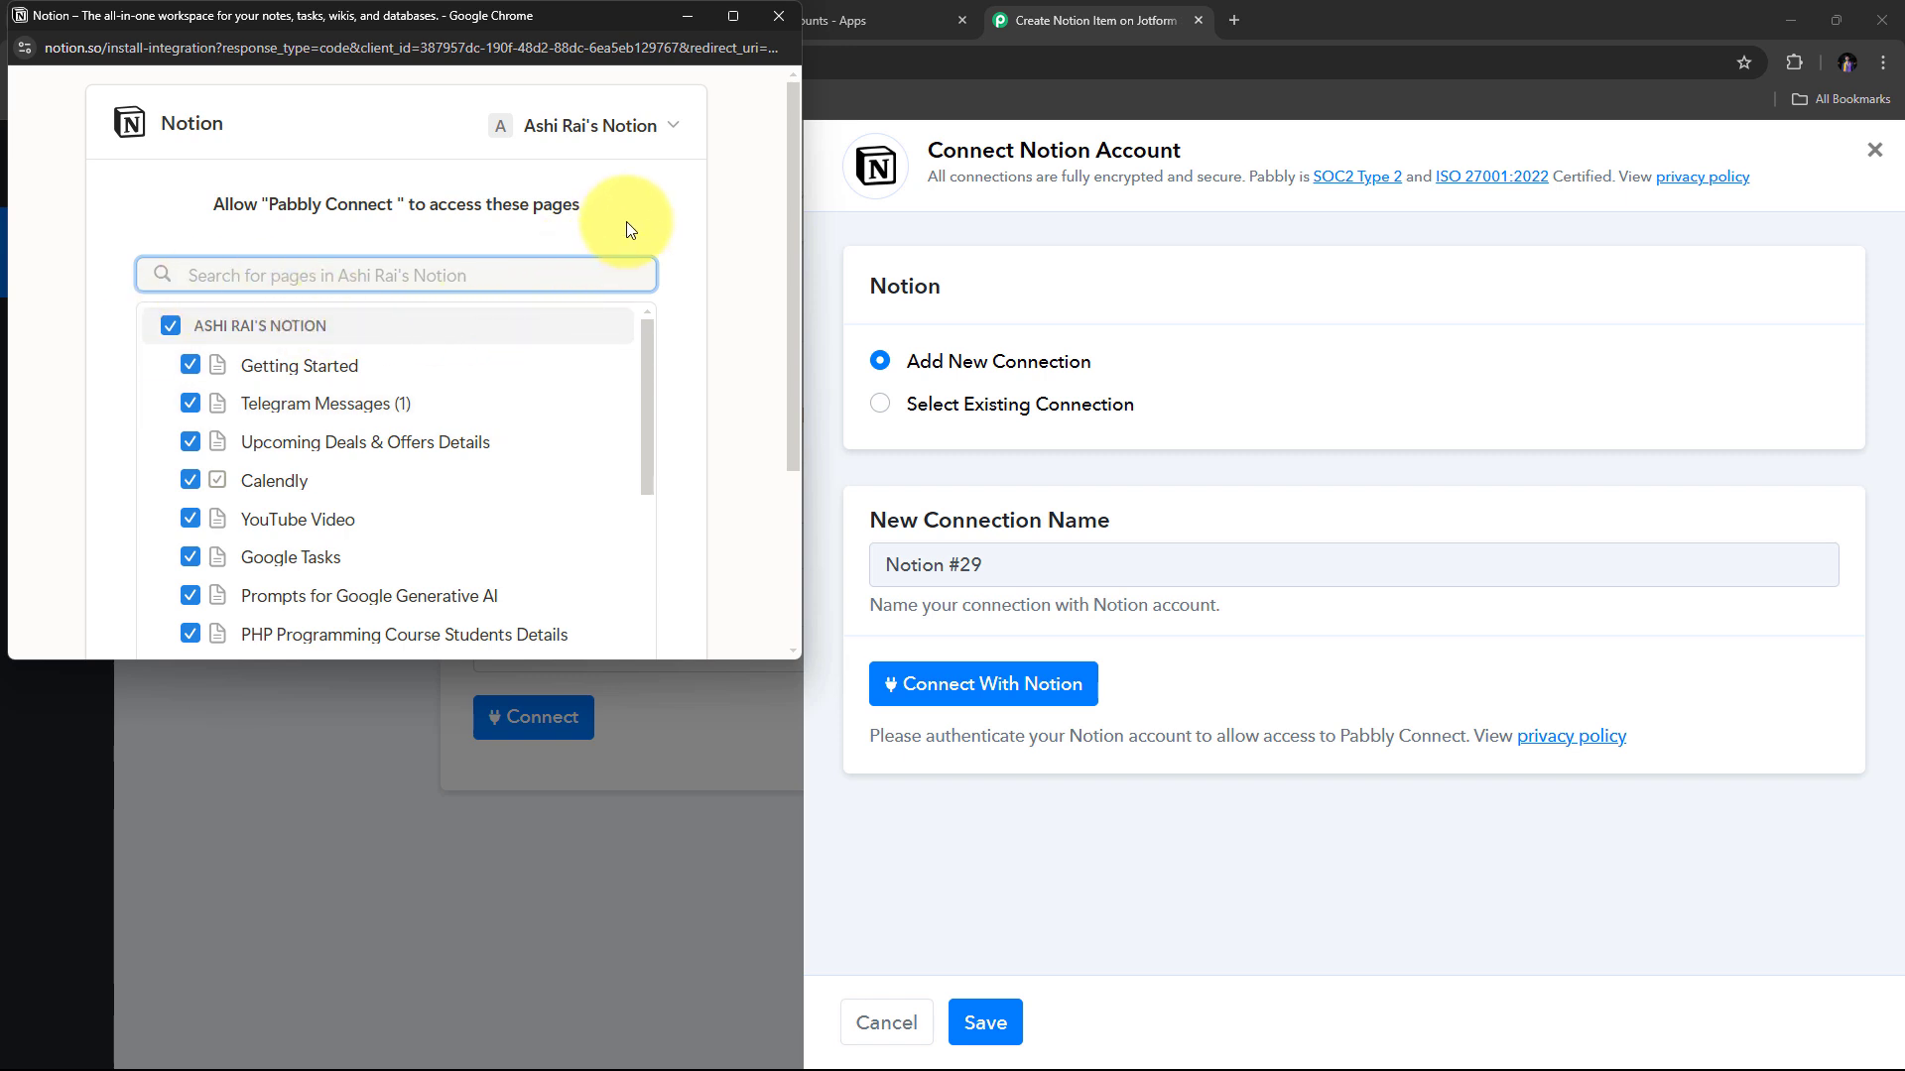
# Share only the Course Sign-Ups page with Pabbly Connect and allow access.
pyautogui.click(169, 327)
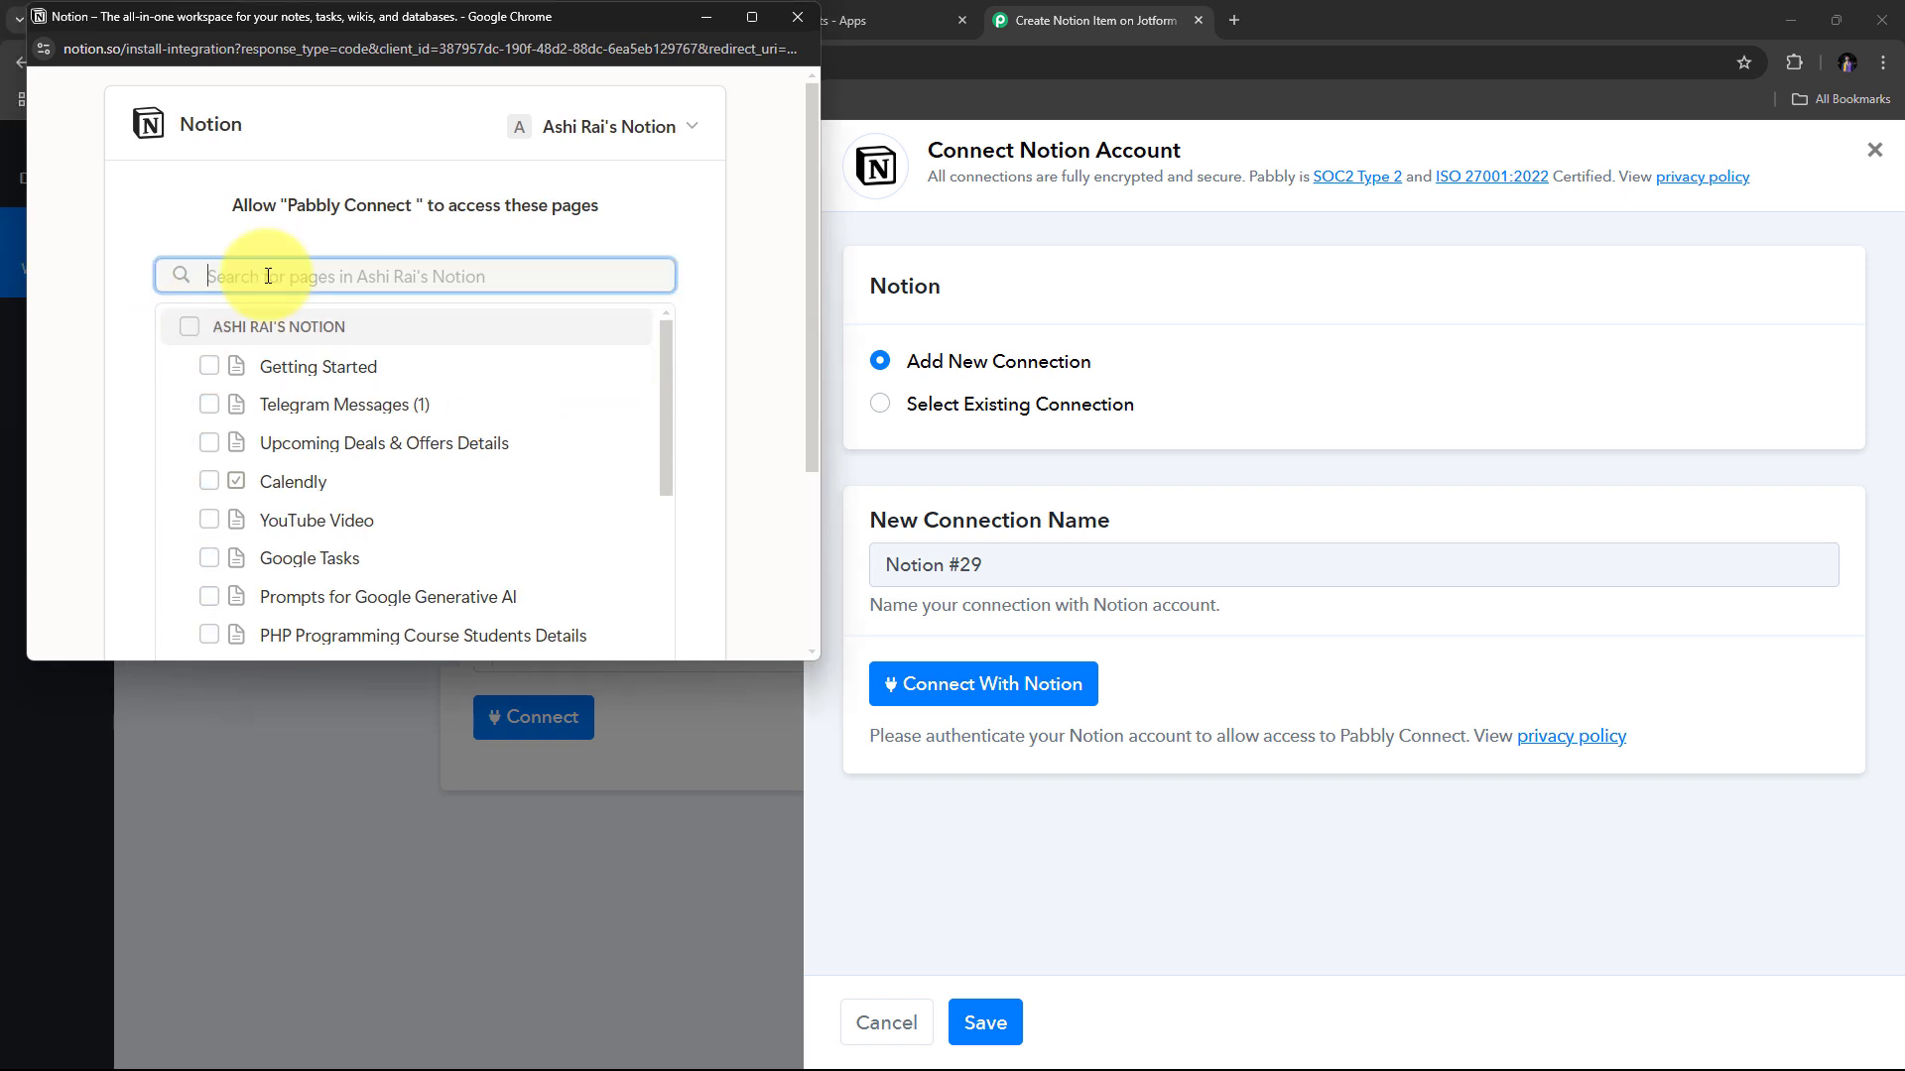
pyautogui.write('Cou')
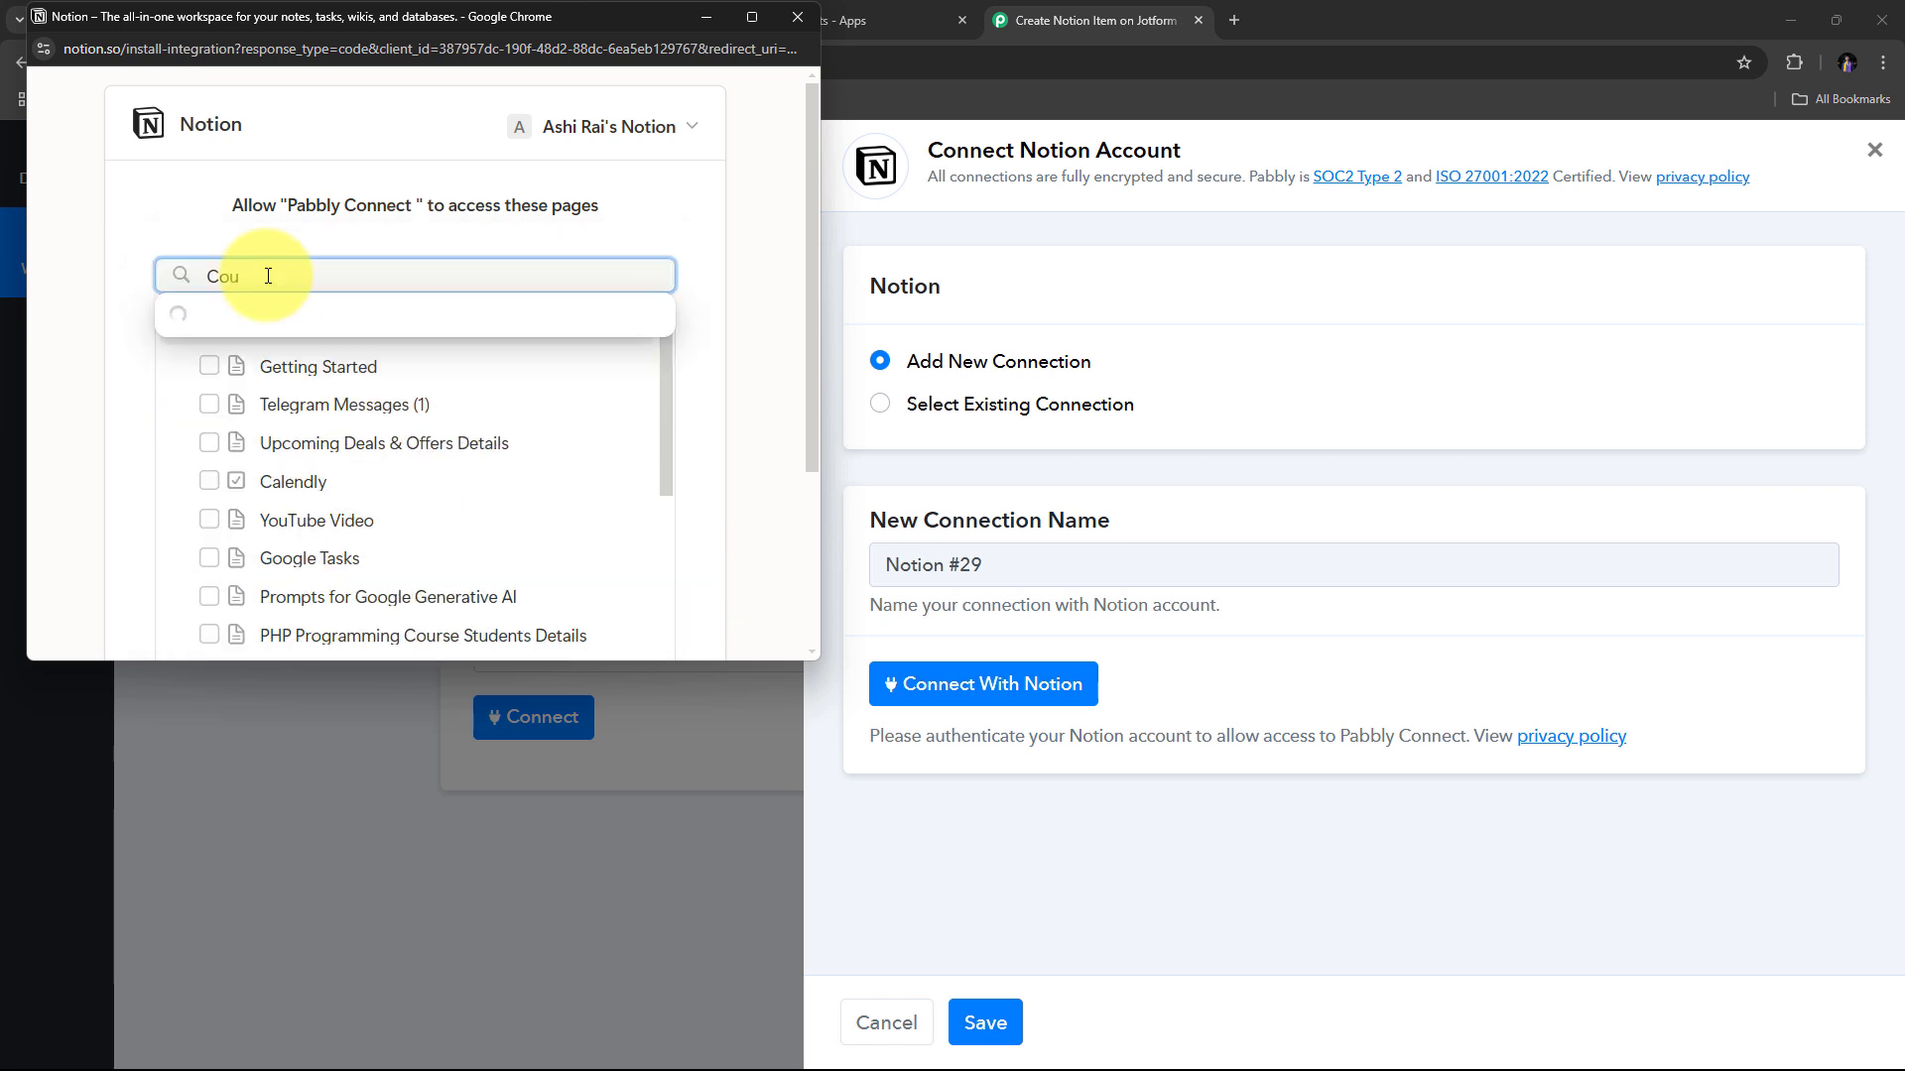
pyautogui.write('rs')
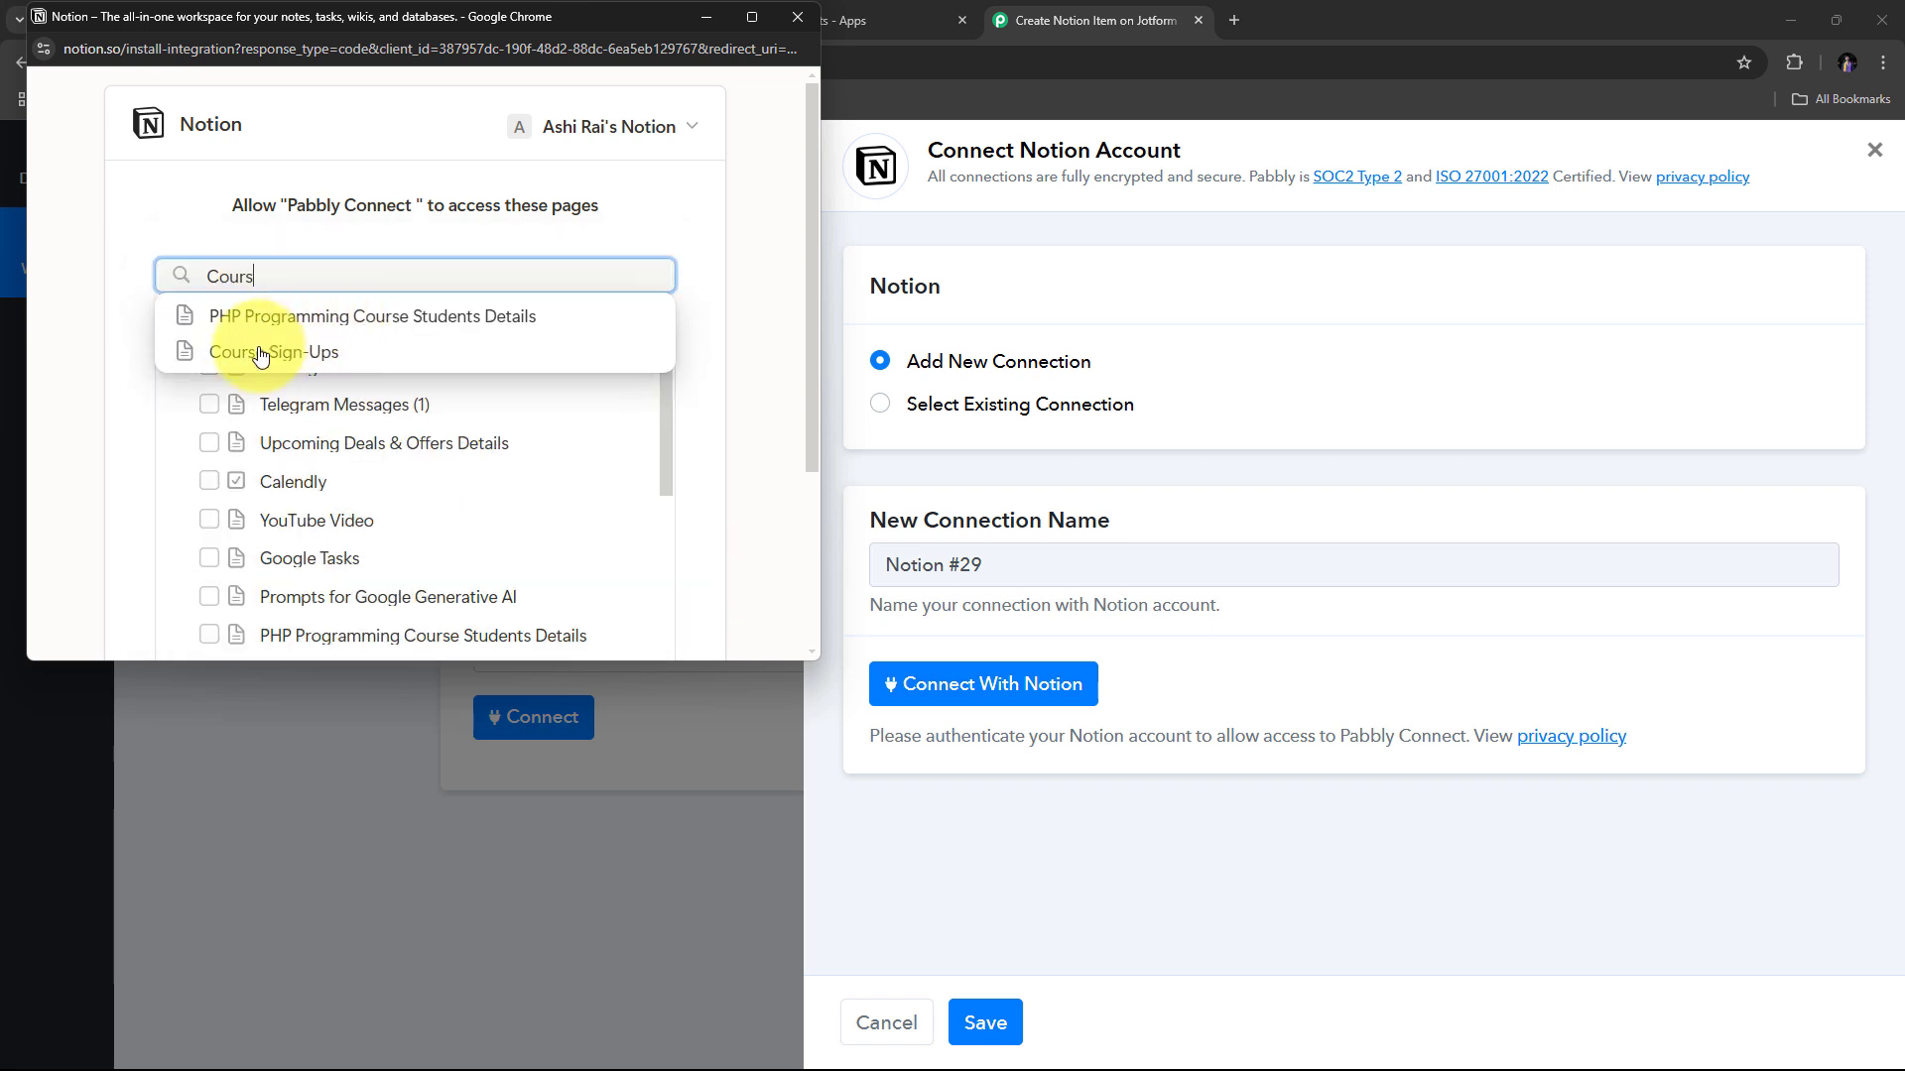
pyautogui.click(260, 353)
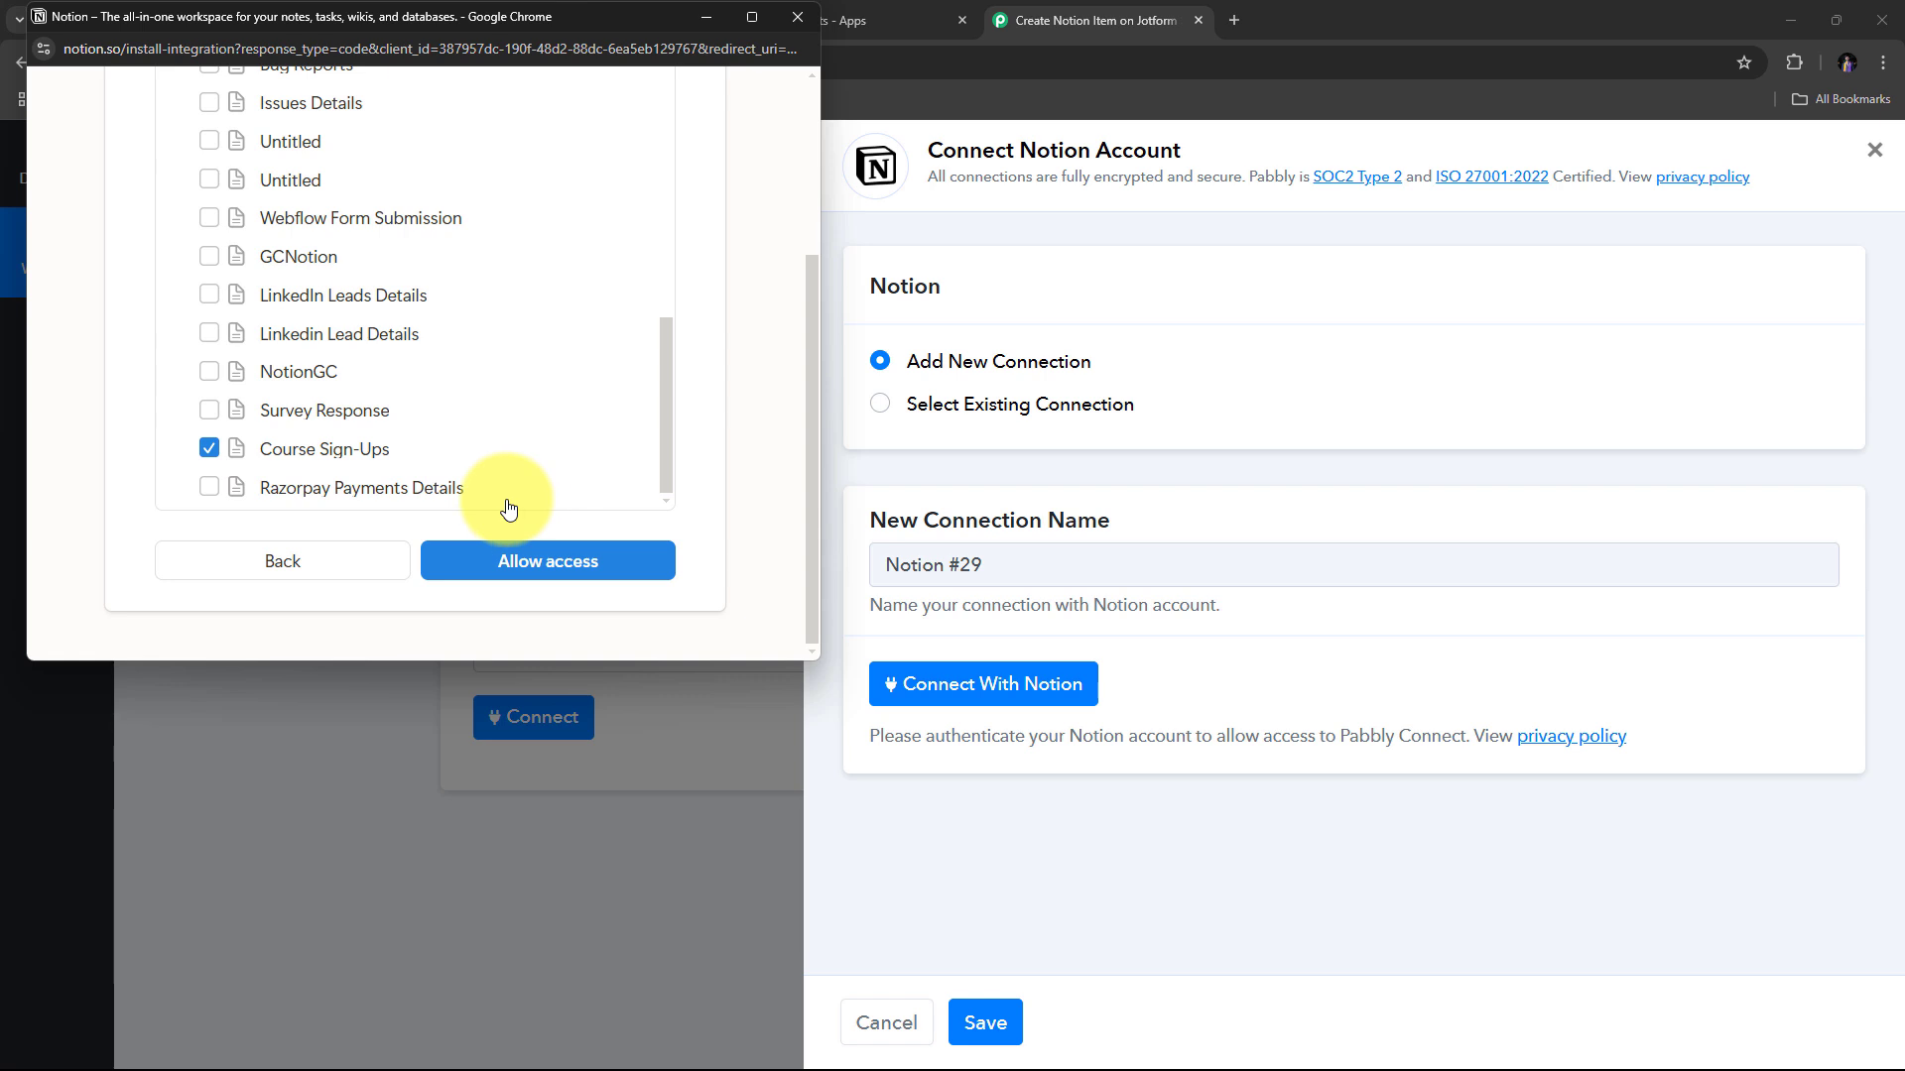
pyautogui.click(520, 562)
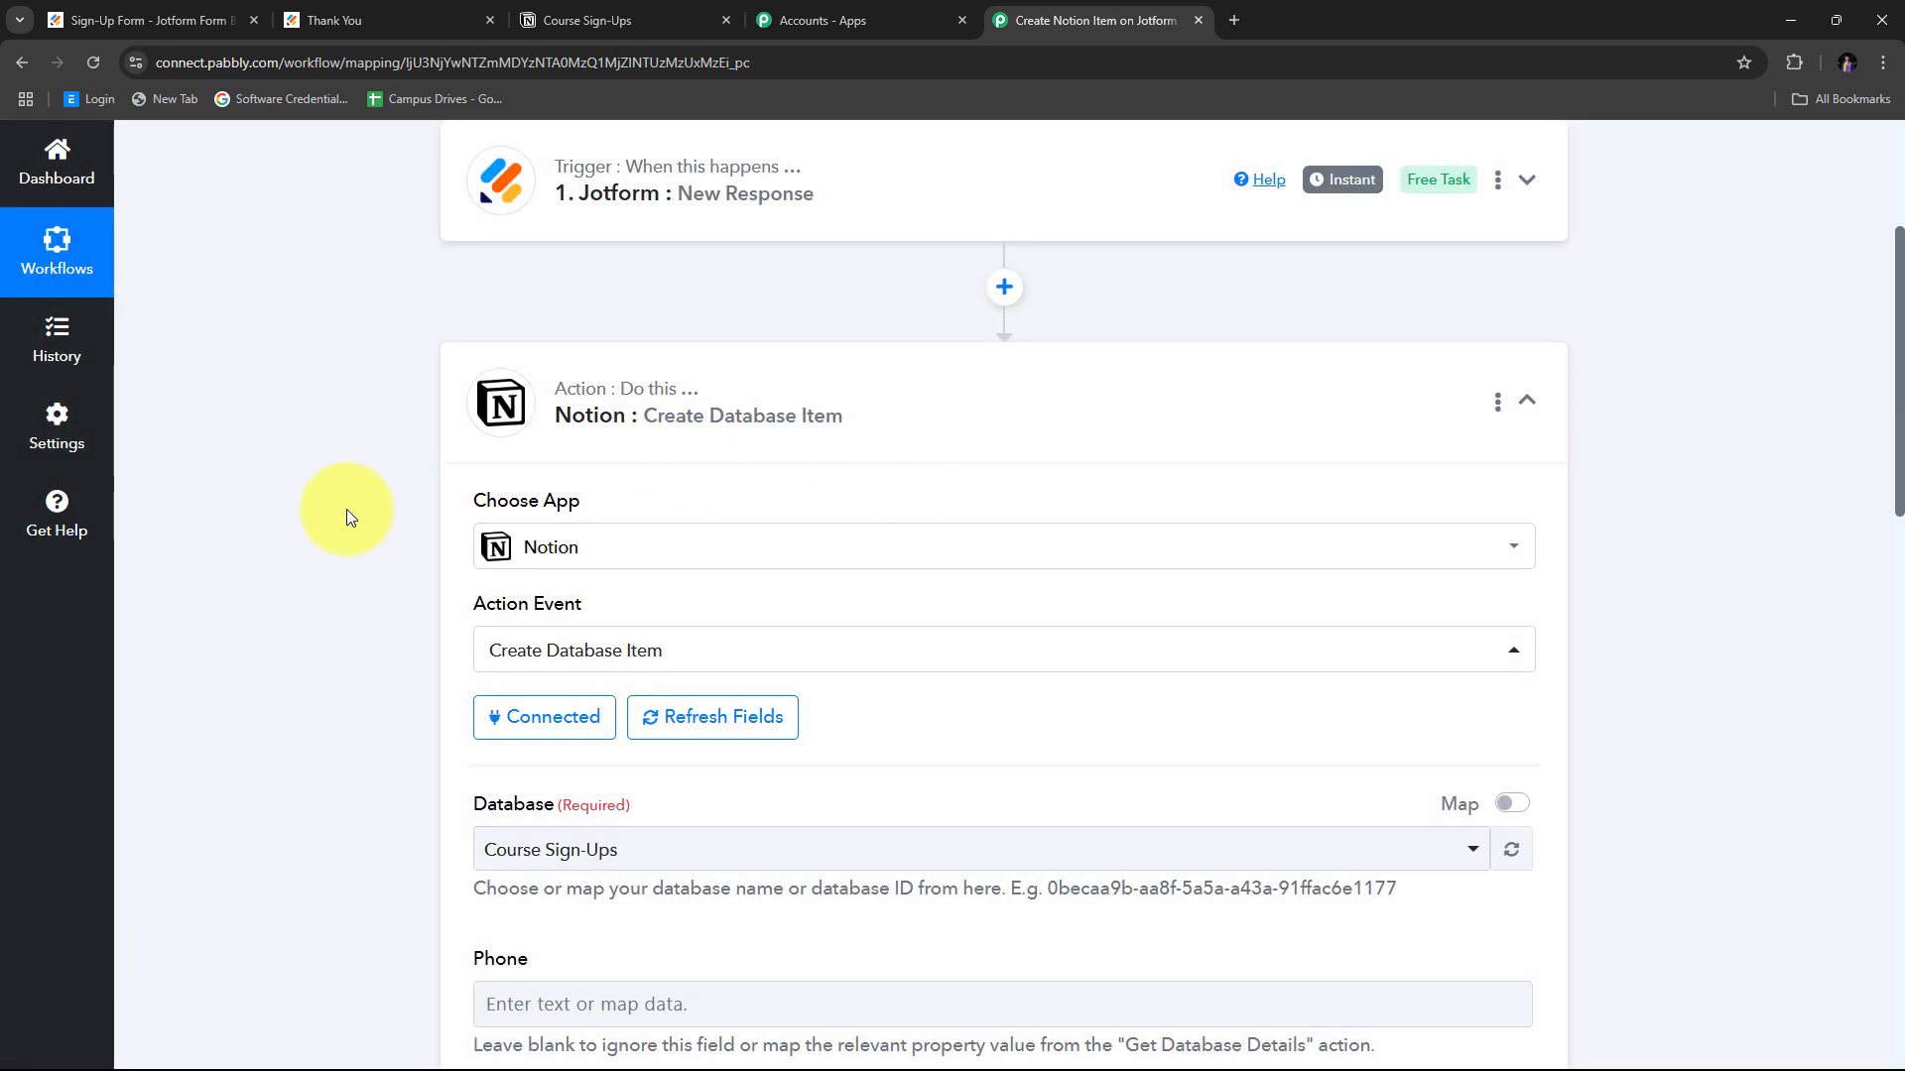
# Set the Notion action's database to Course Sign-Ups.
pyautogui.scroll(-4, 343, 509)
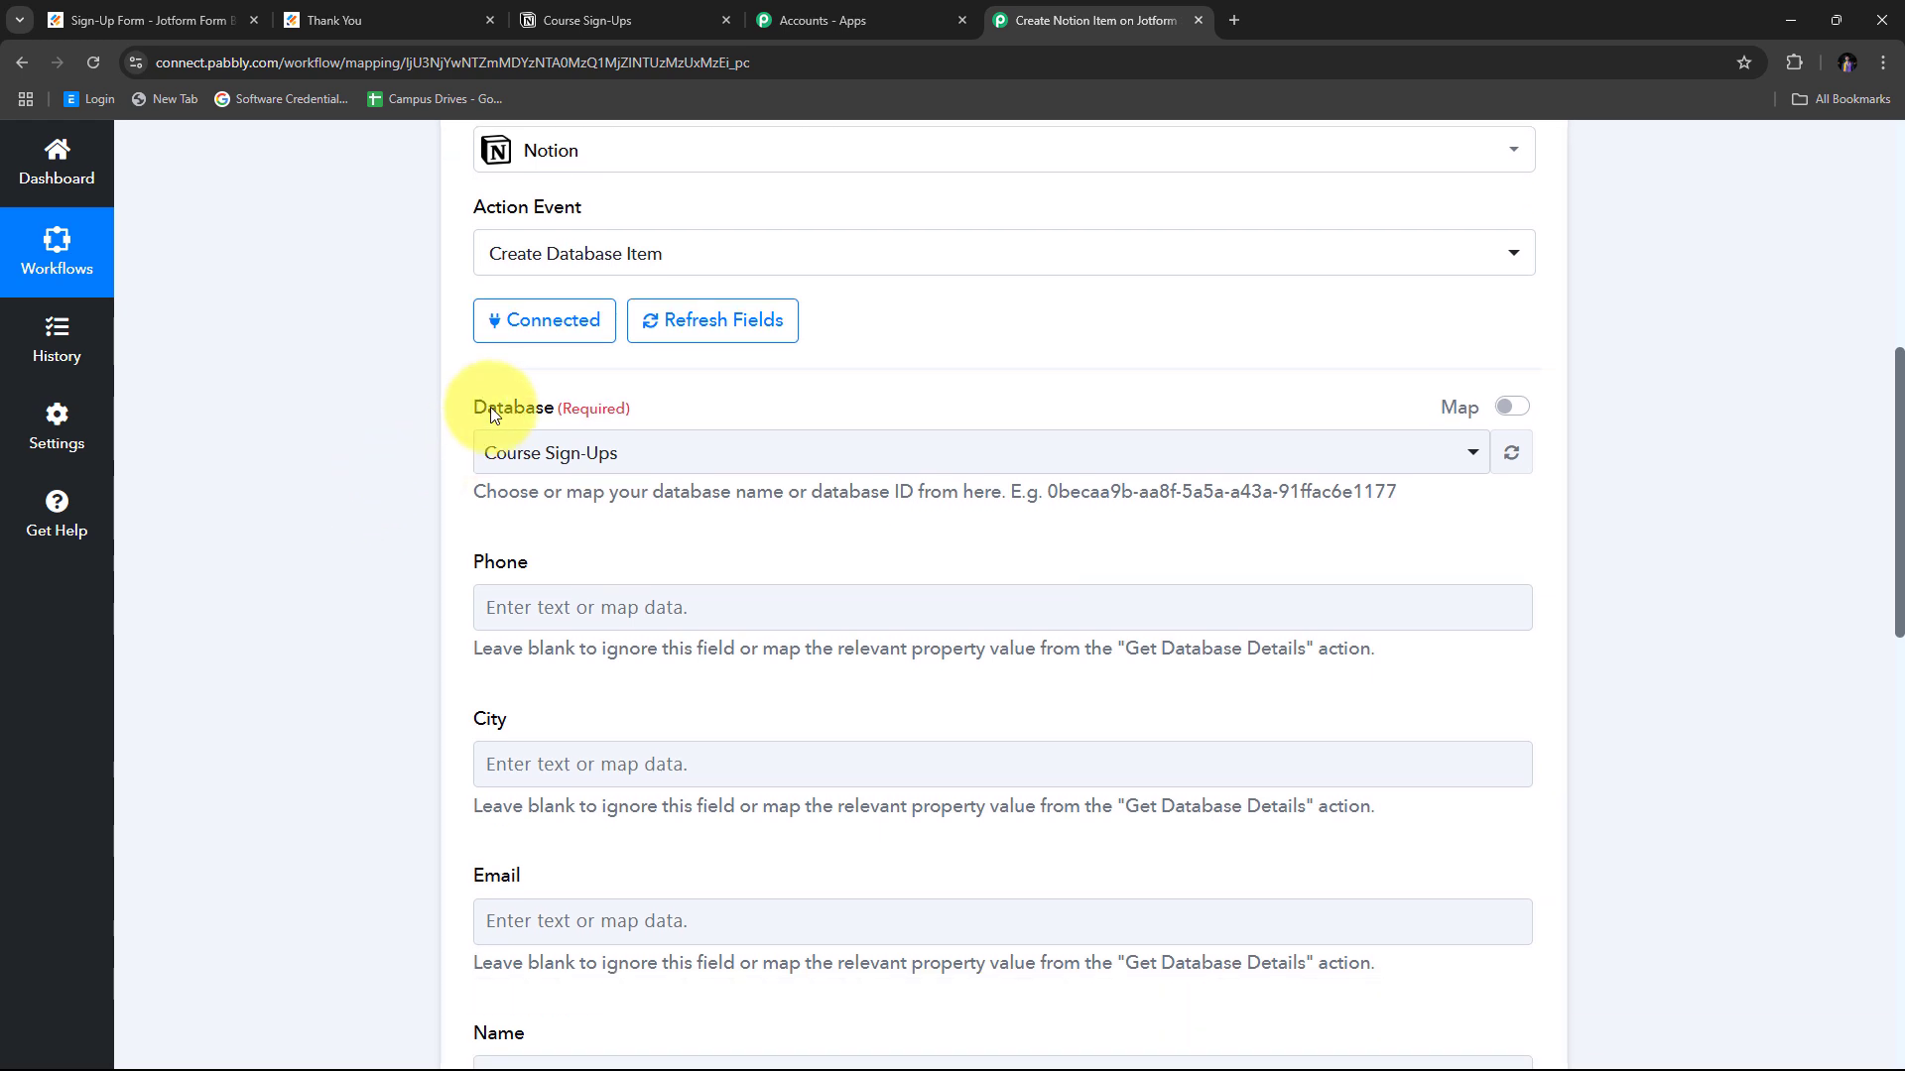
pyautogui.scroll(1, 583, 454)
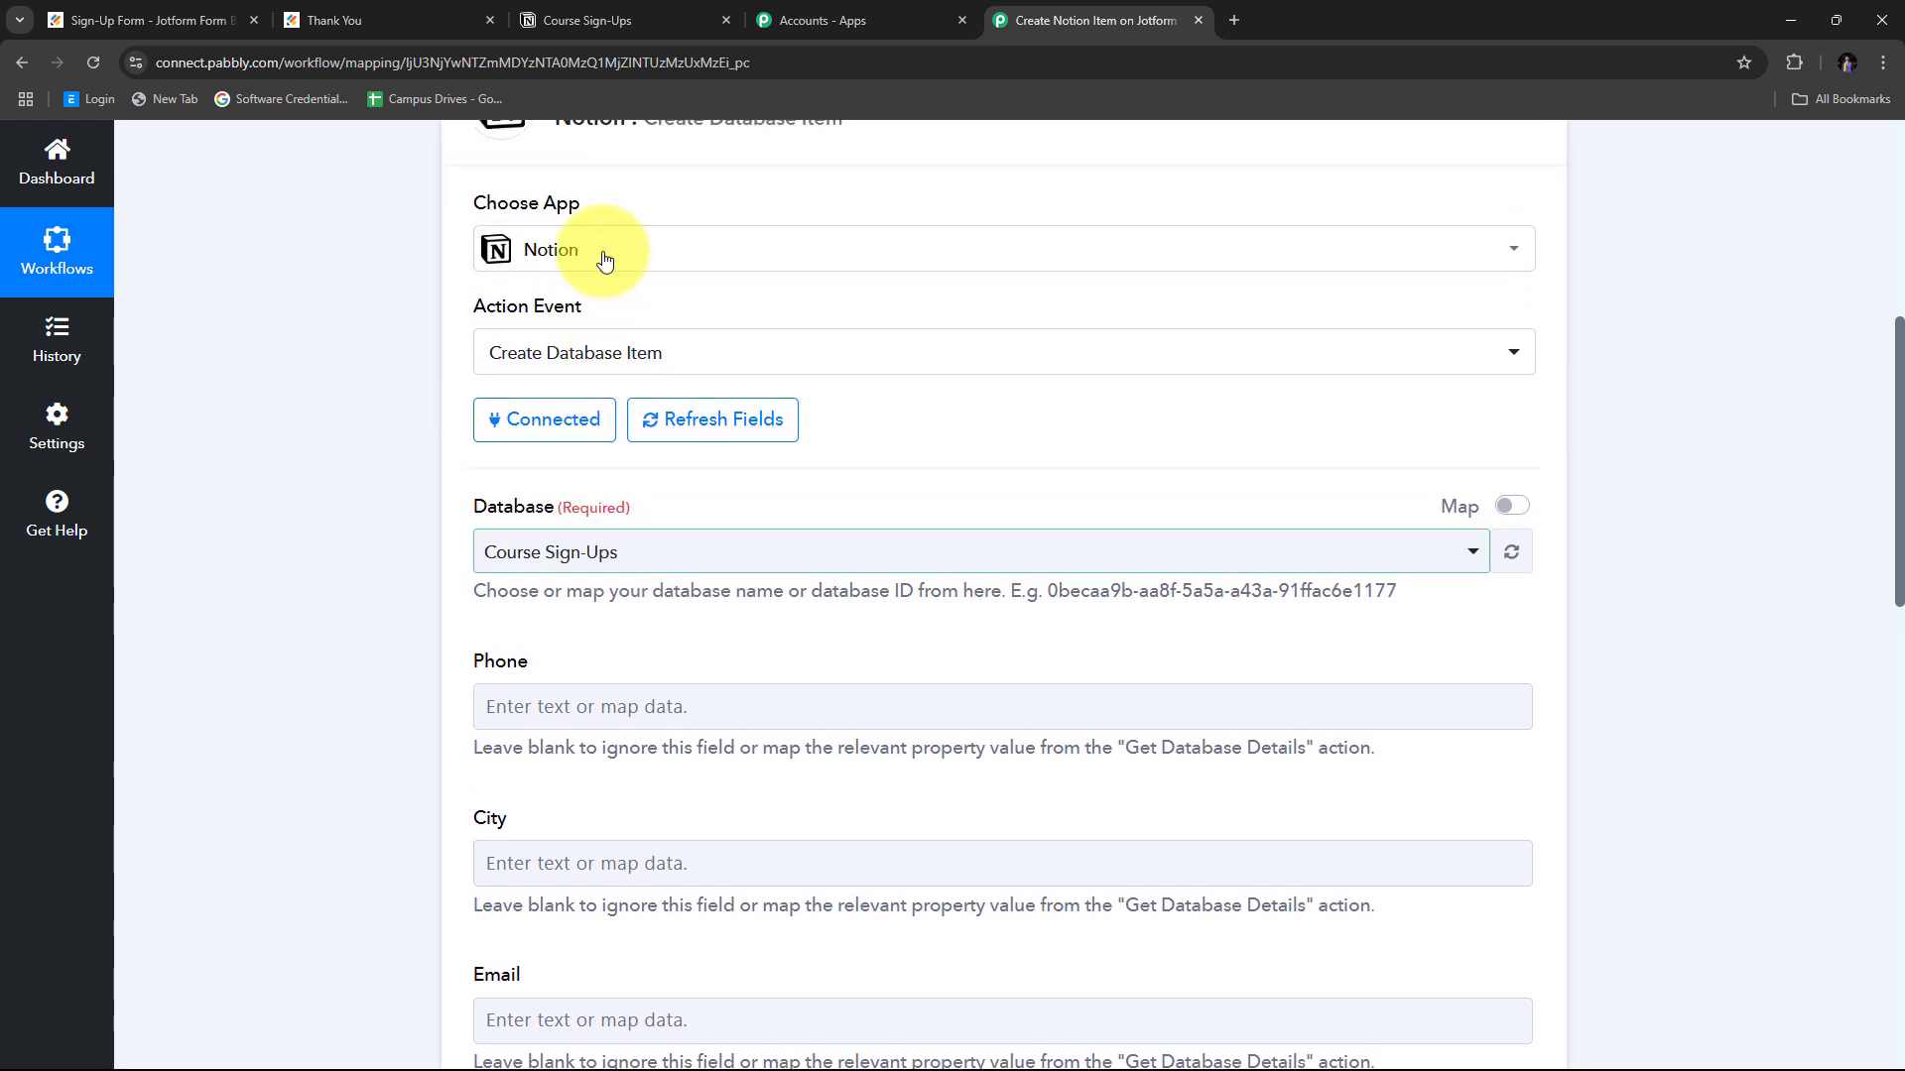
pyautogui.scroll(-1, 347, 375)
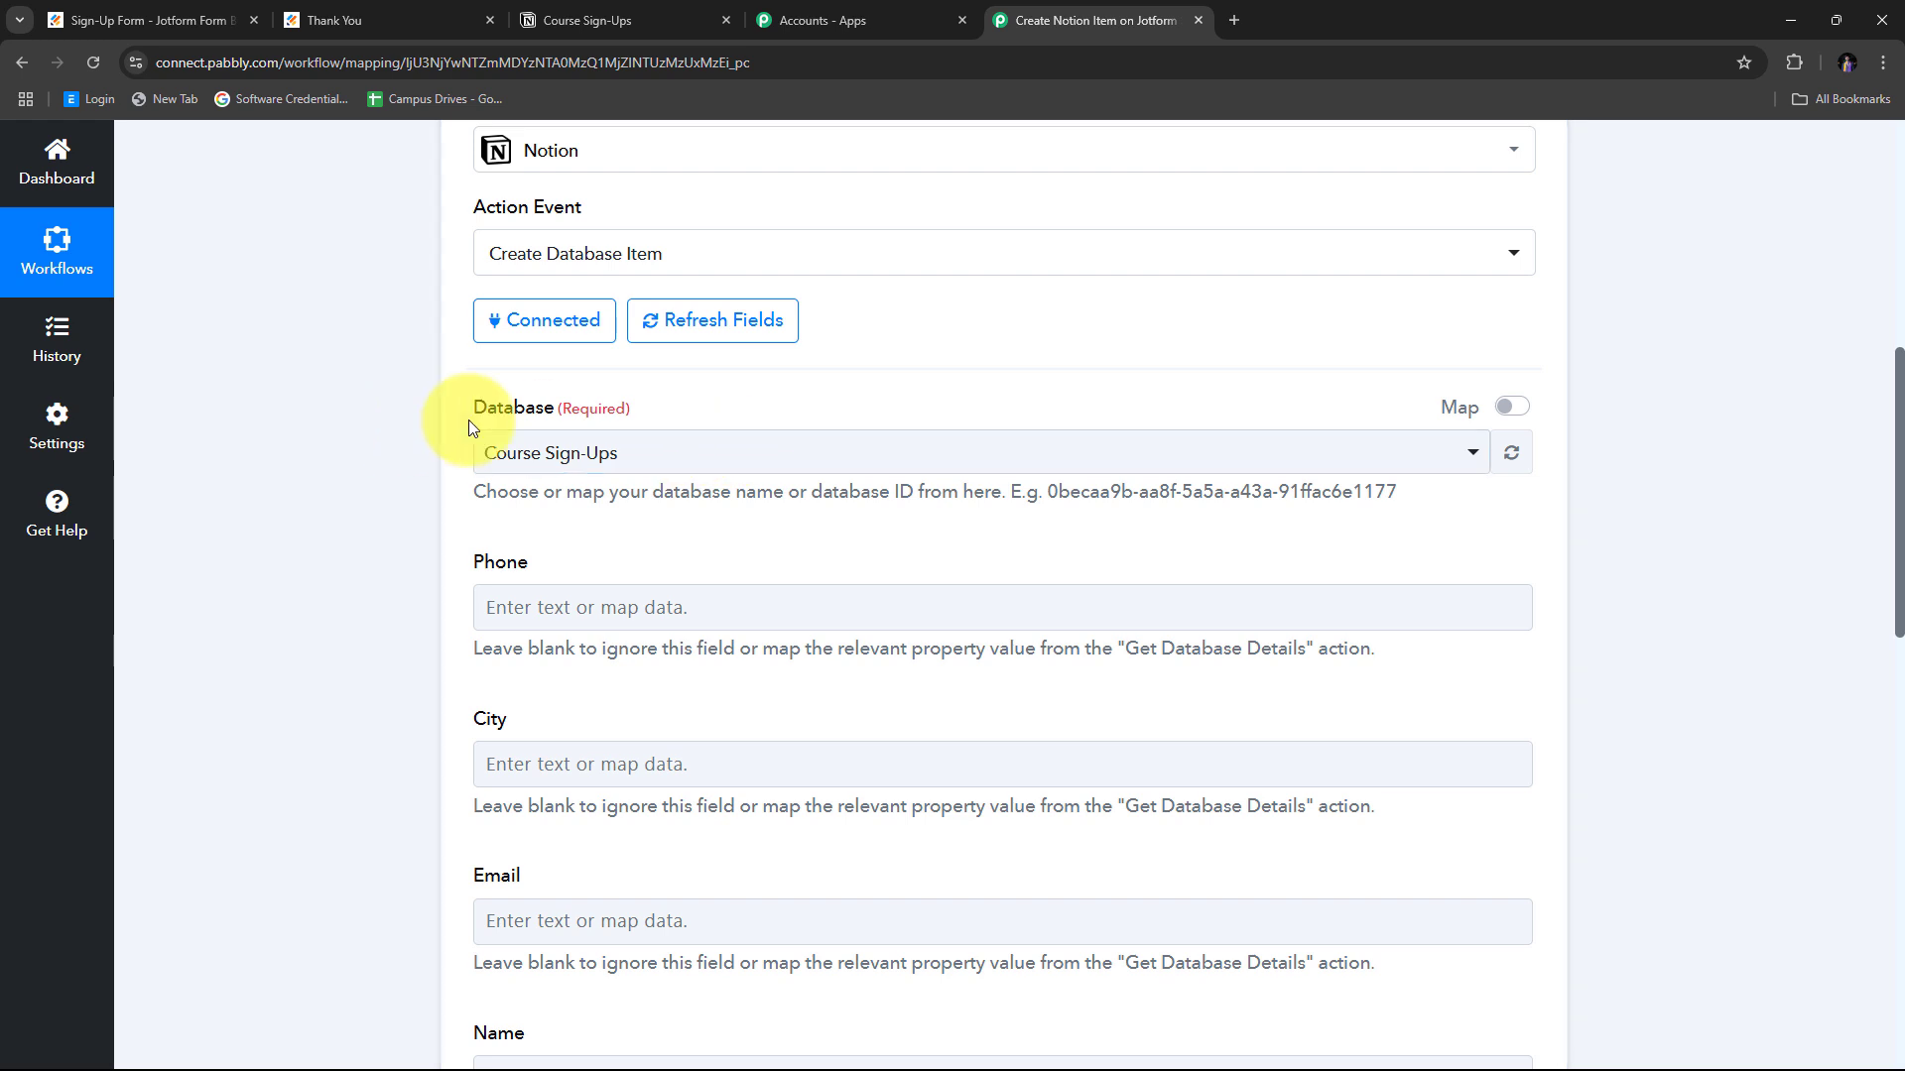
pyautogui.click(744, 453)
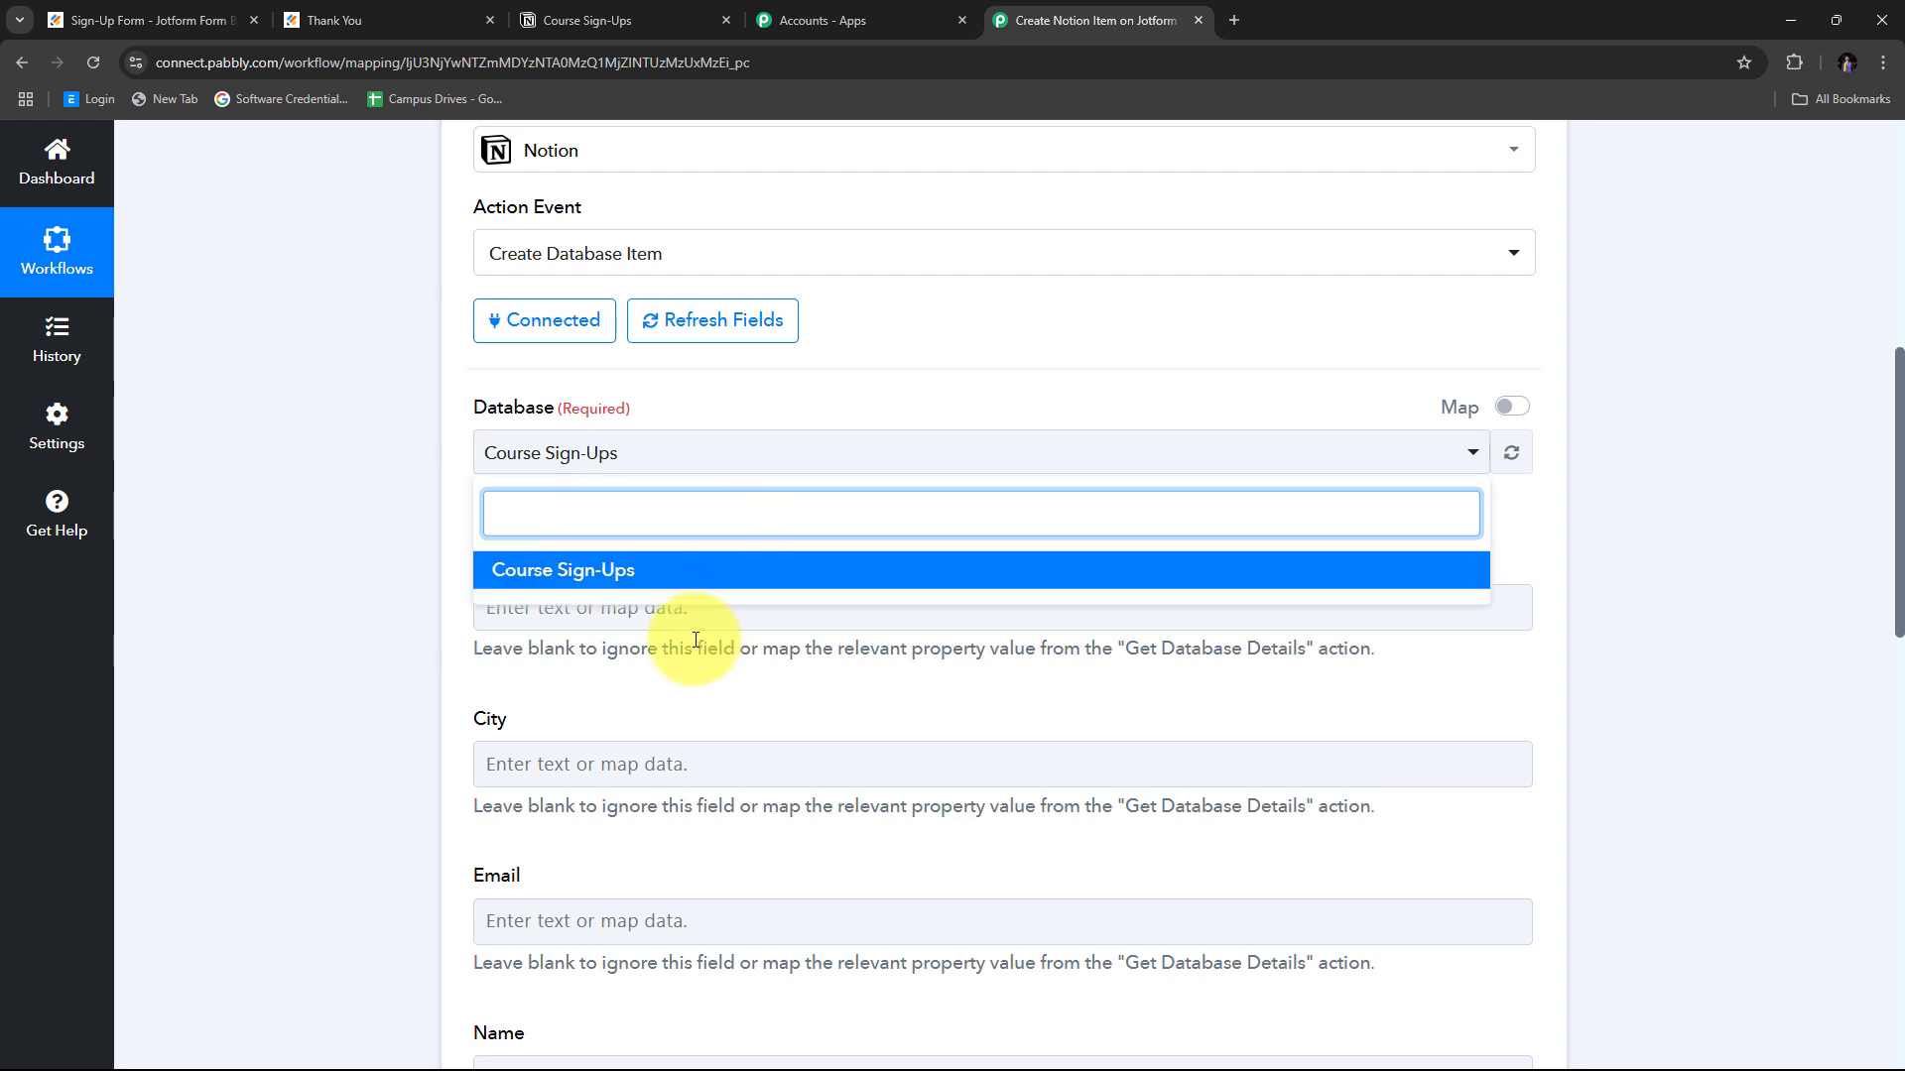
pyautogui.click(627, 582)
# Scroll through the loaded Phone, City, Email, Last Name, First Name and Content fields.
pyautogui.scroll(-3, 490, 544)
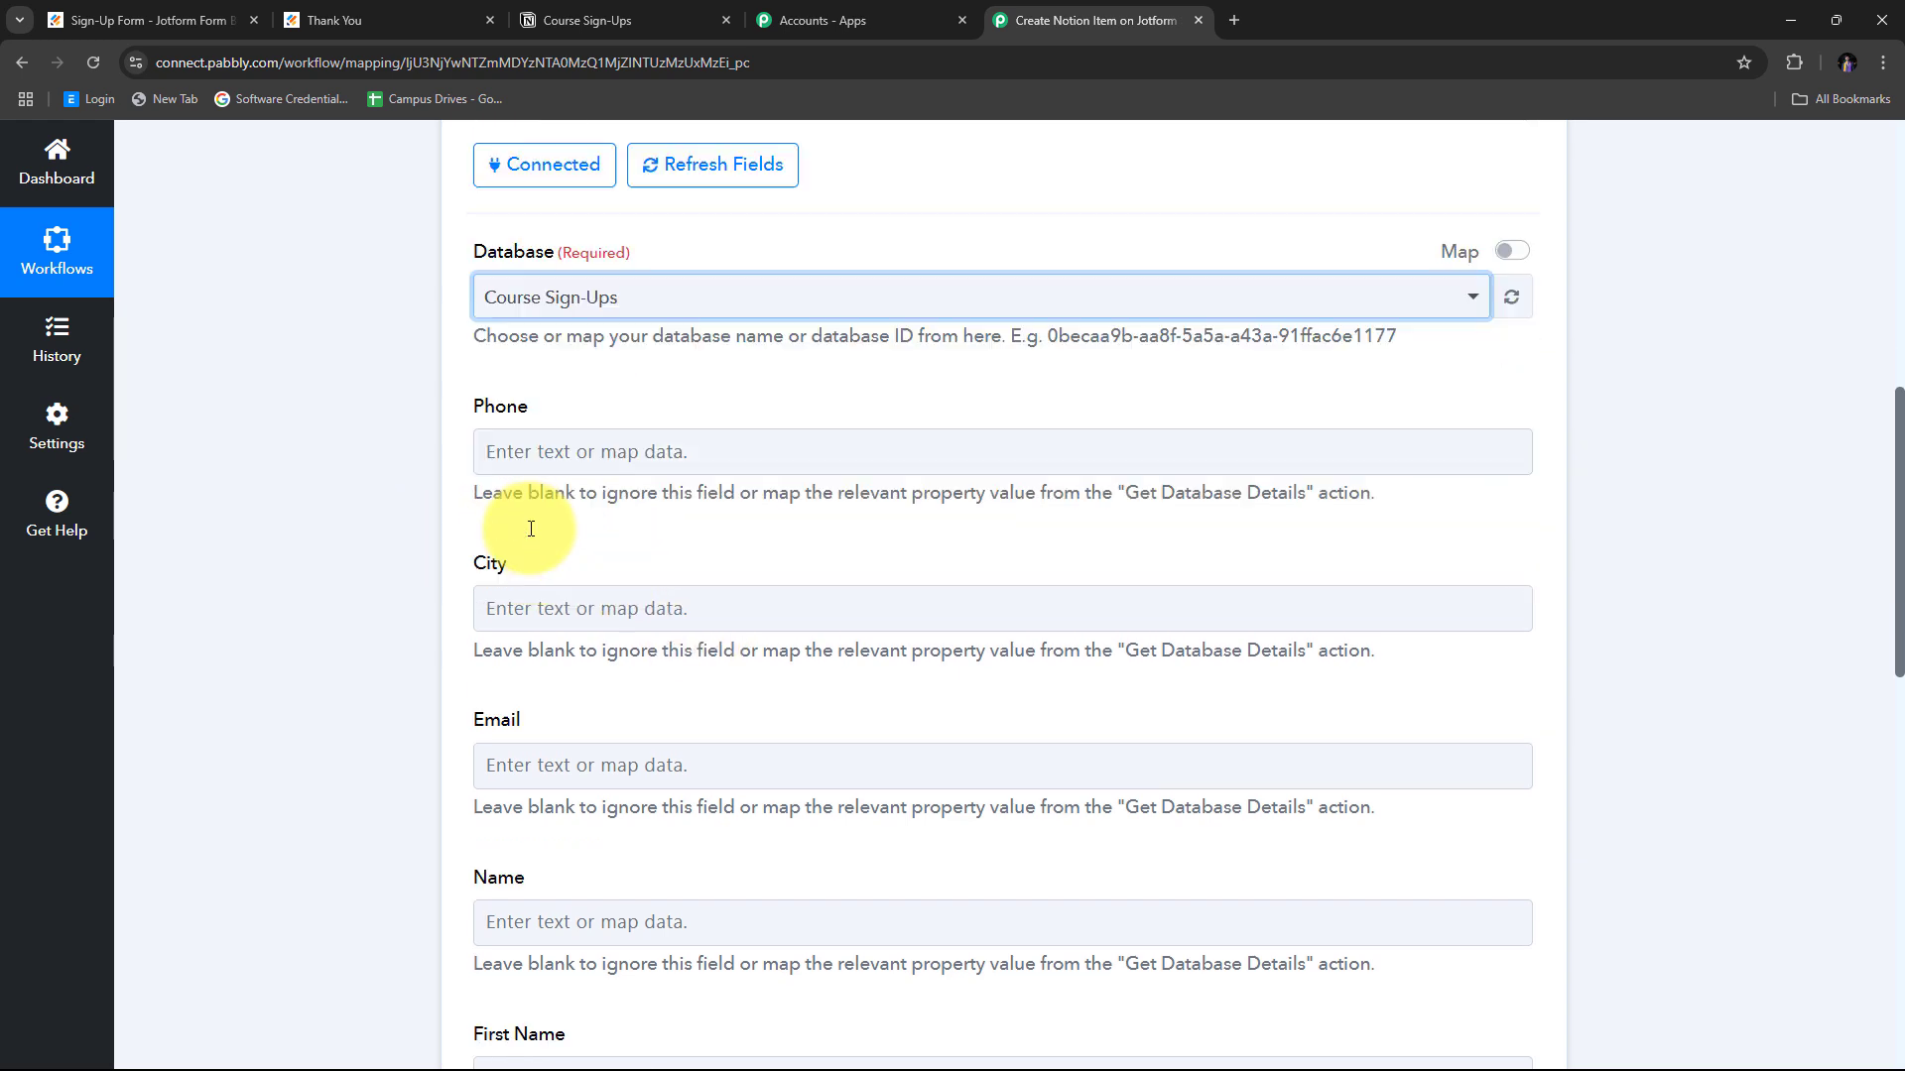
pyautogui.scroll(-2, 527, 530)
pyautogui.scroll(2, 527, 545)
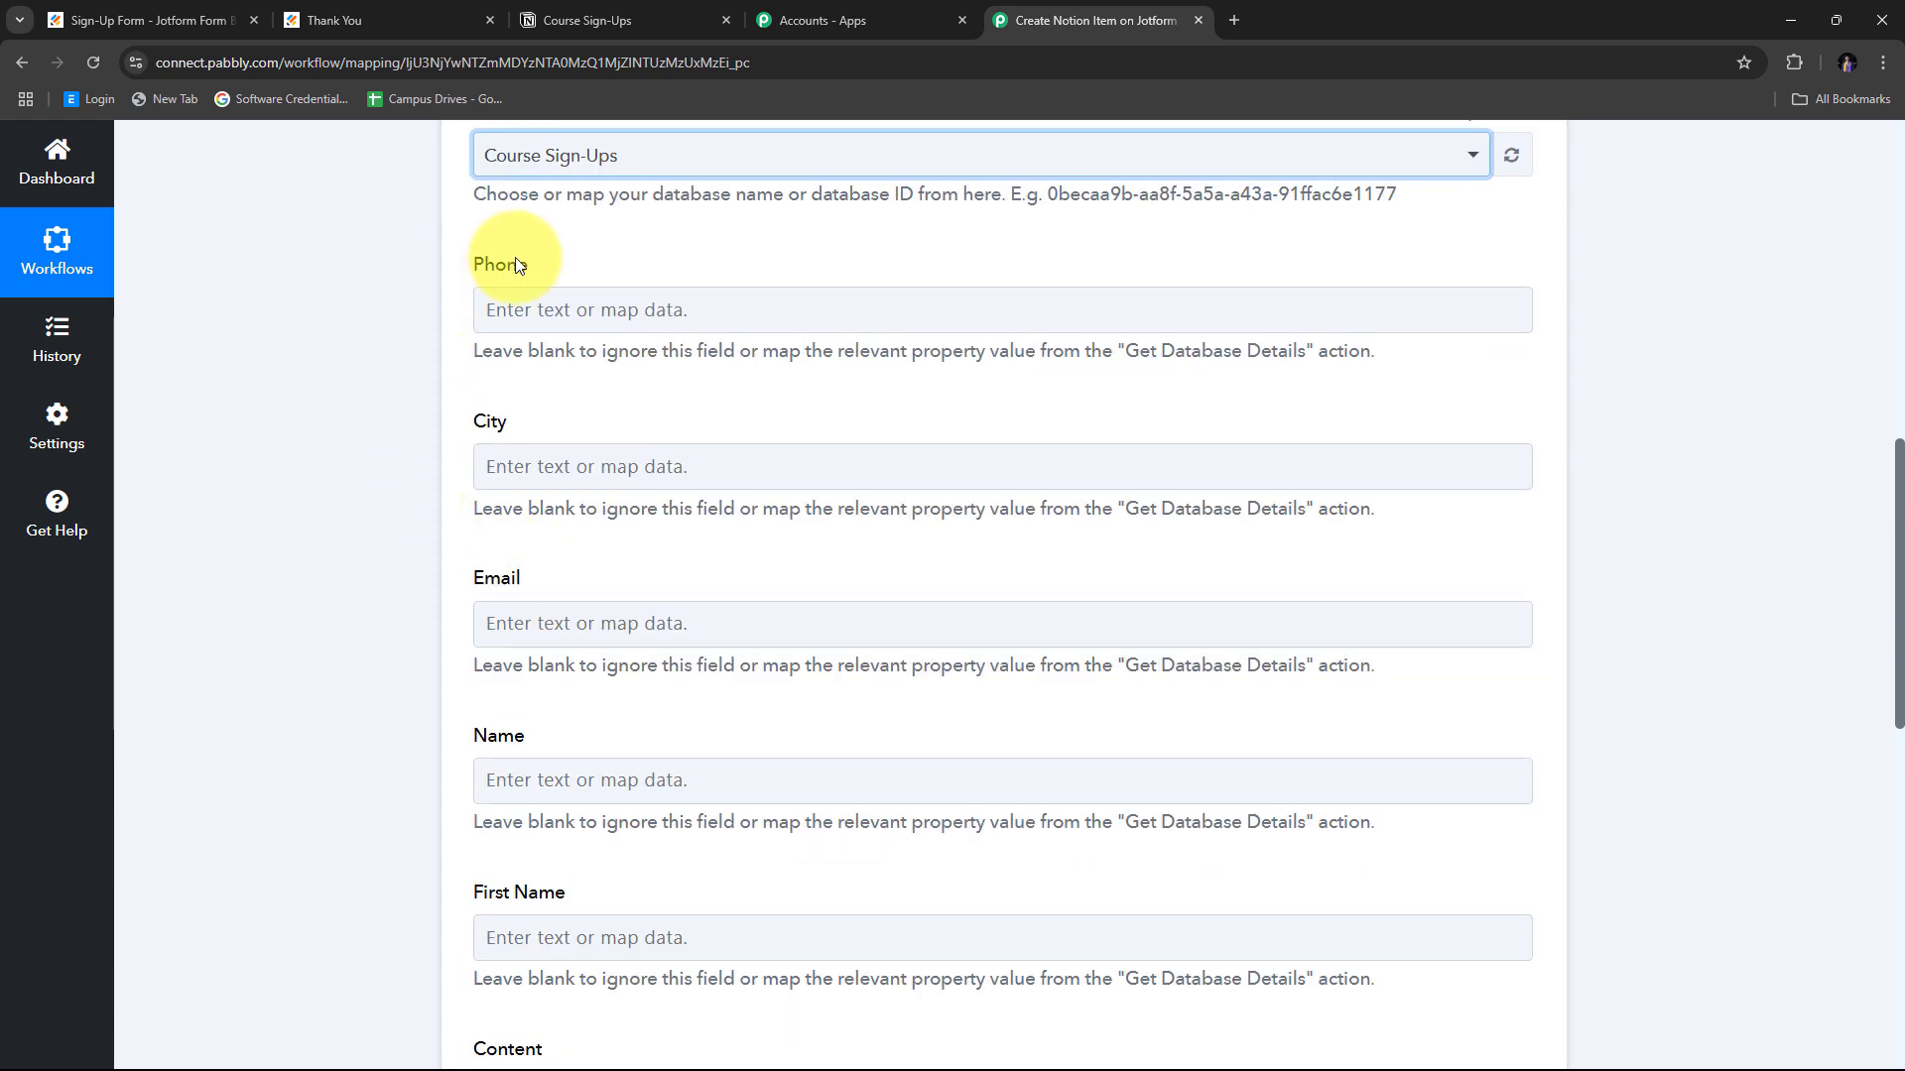
pyautogui.scroll(-1, 815, 389)
pyautogui.scroll(-3, 731, 659)
pyautogui.scroll(2, 621, 668)
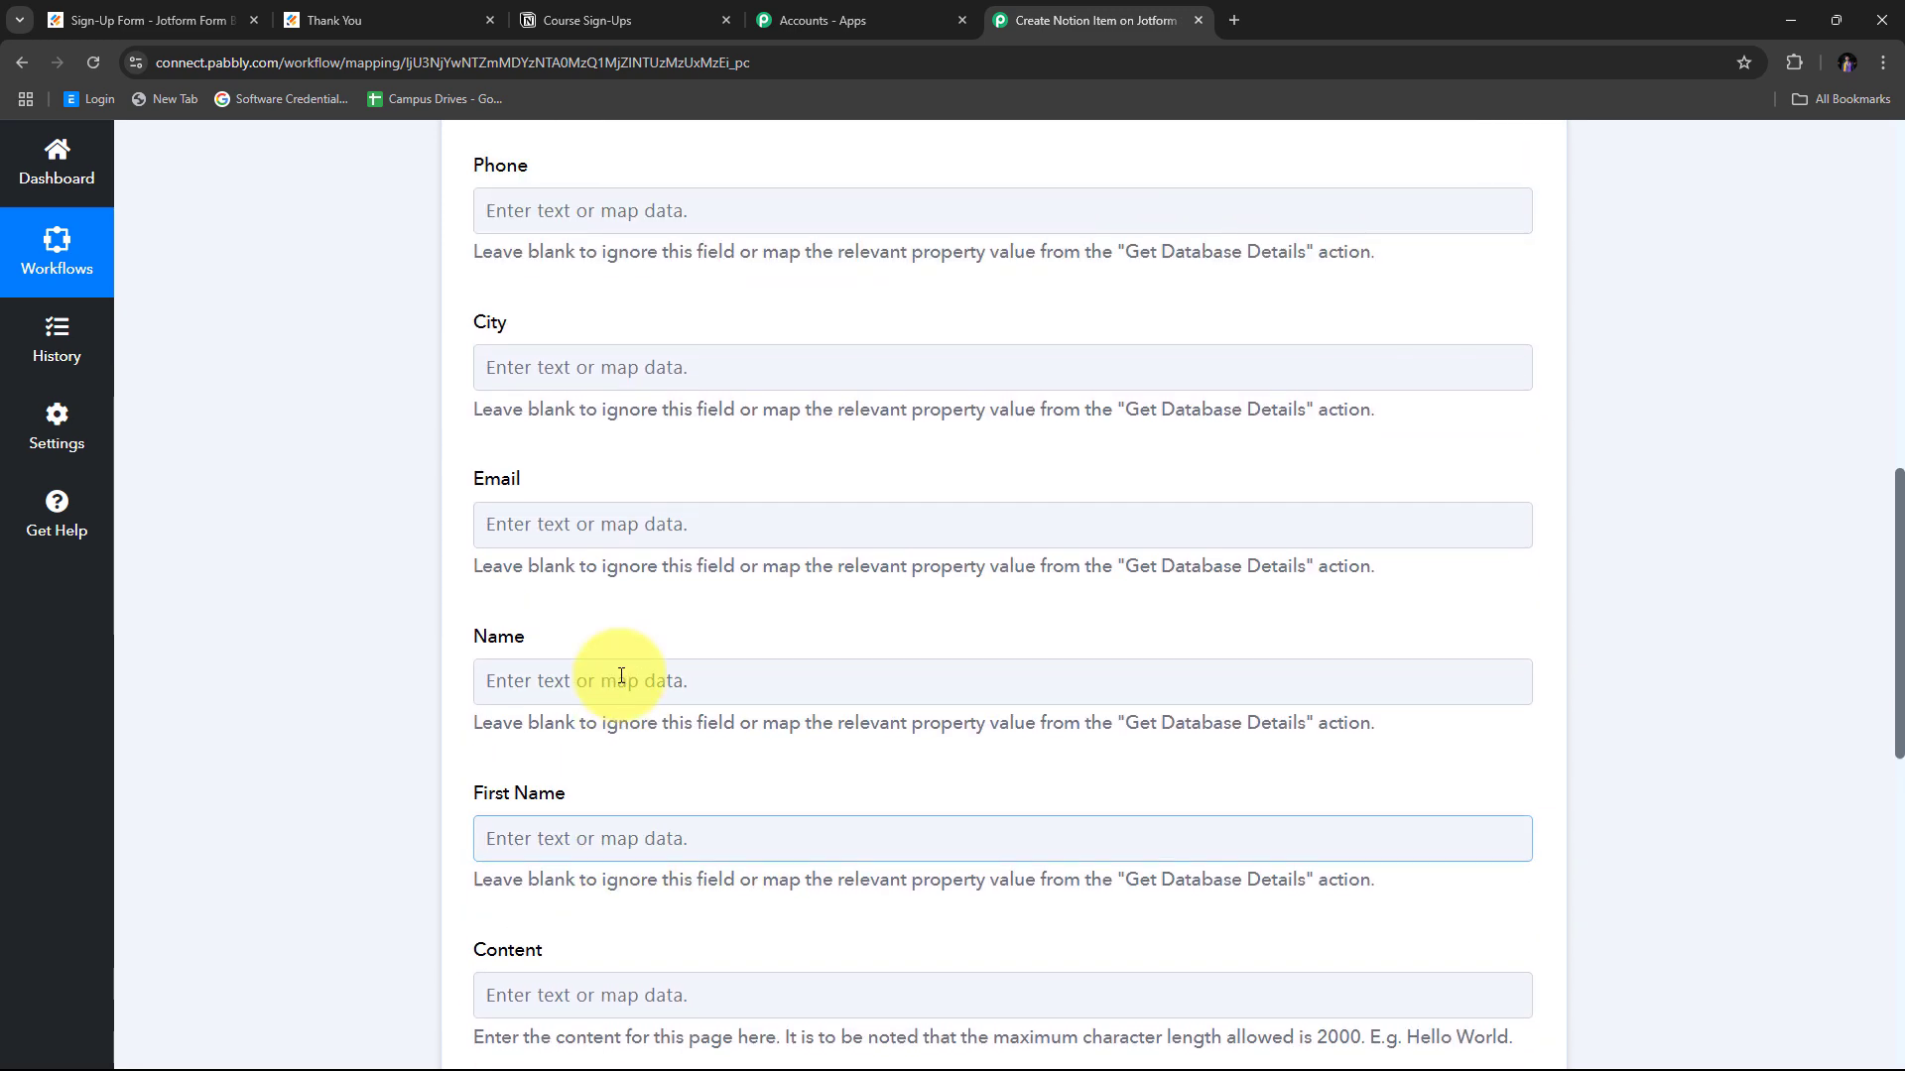
pyautogui.scroll(-1, 639, 593)
pyautogui.click(639, 593)
pyautogui.scroll(2, 718, 604)
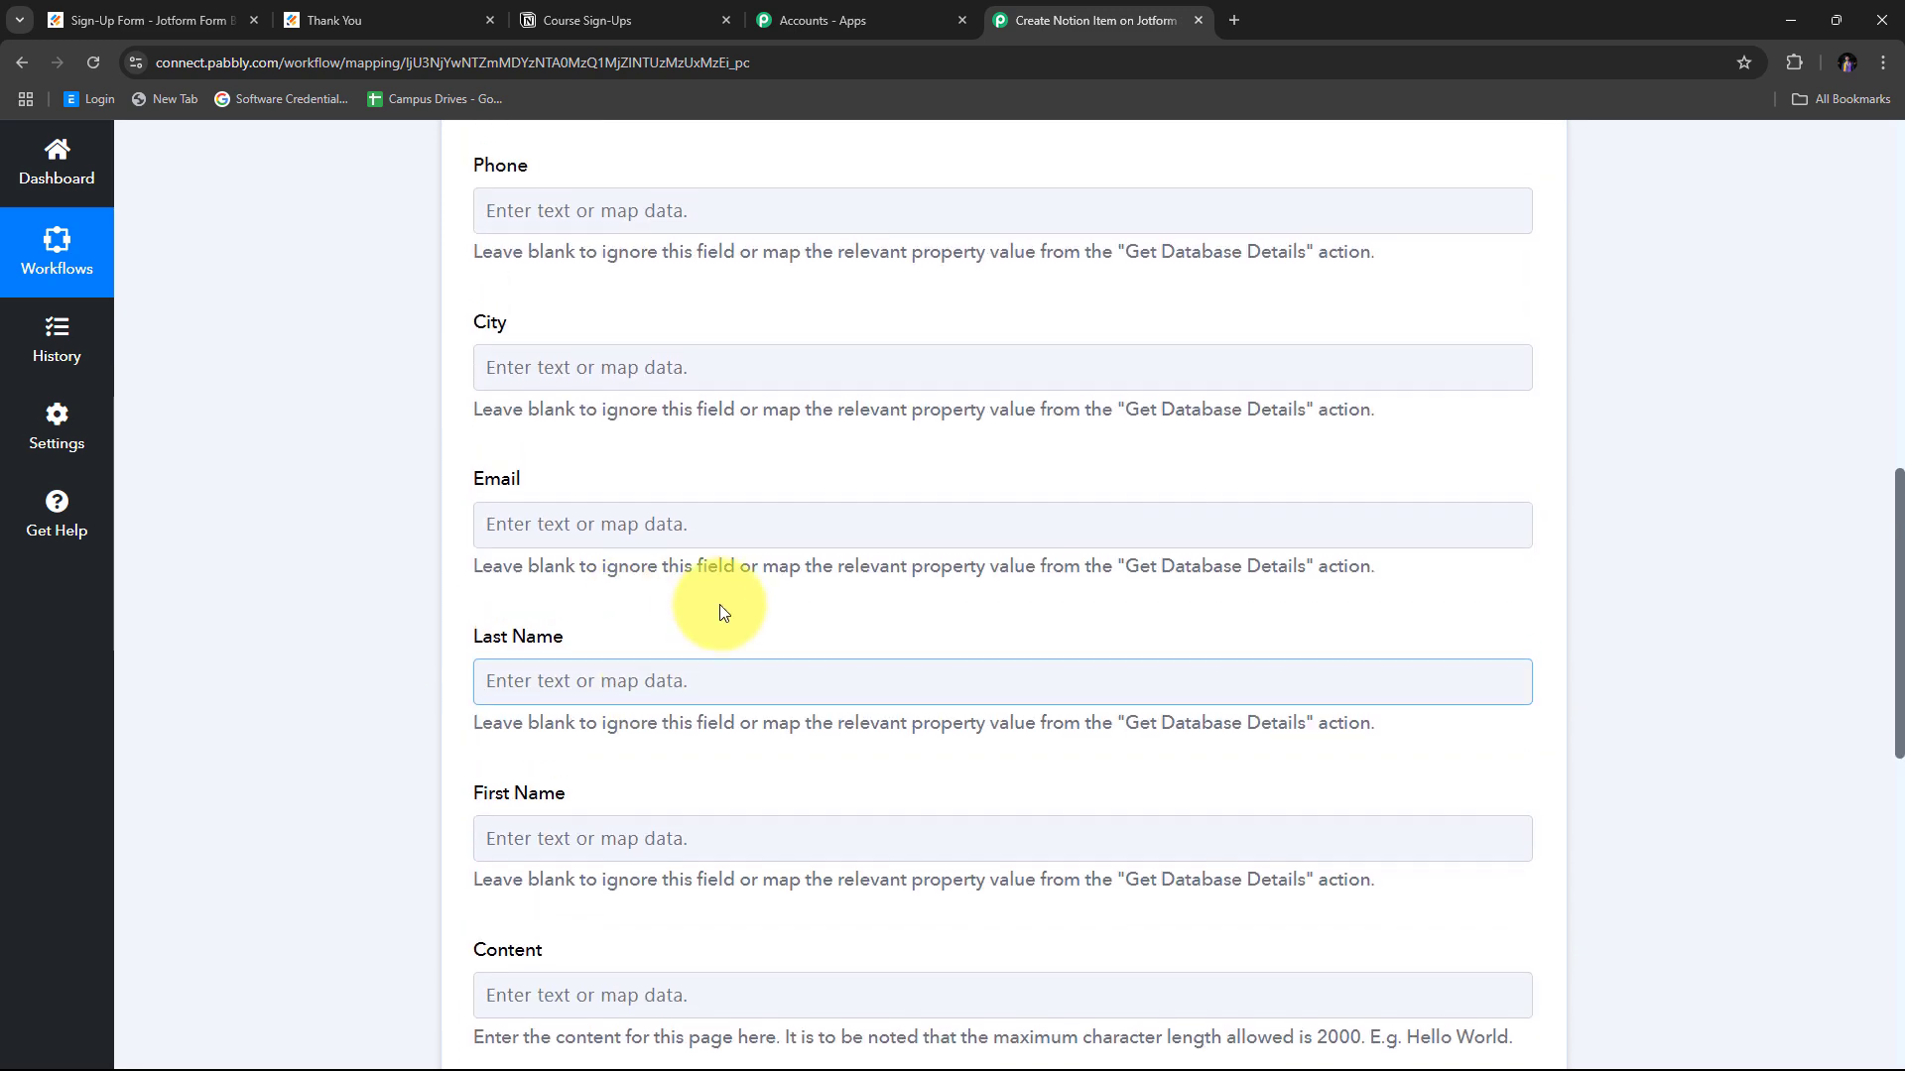
pyautogui.click(628, 8)
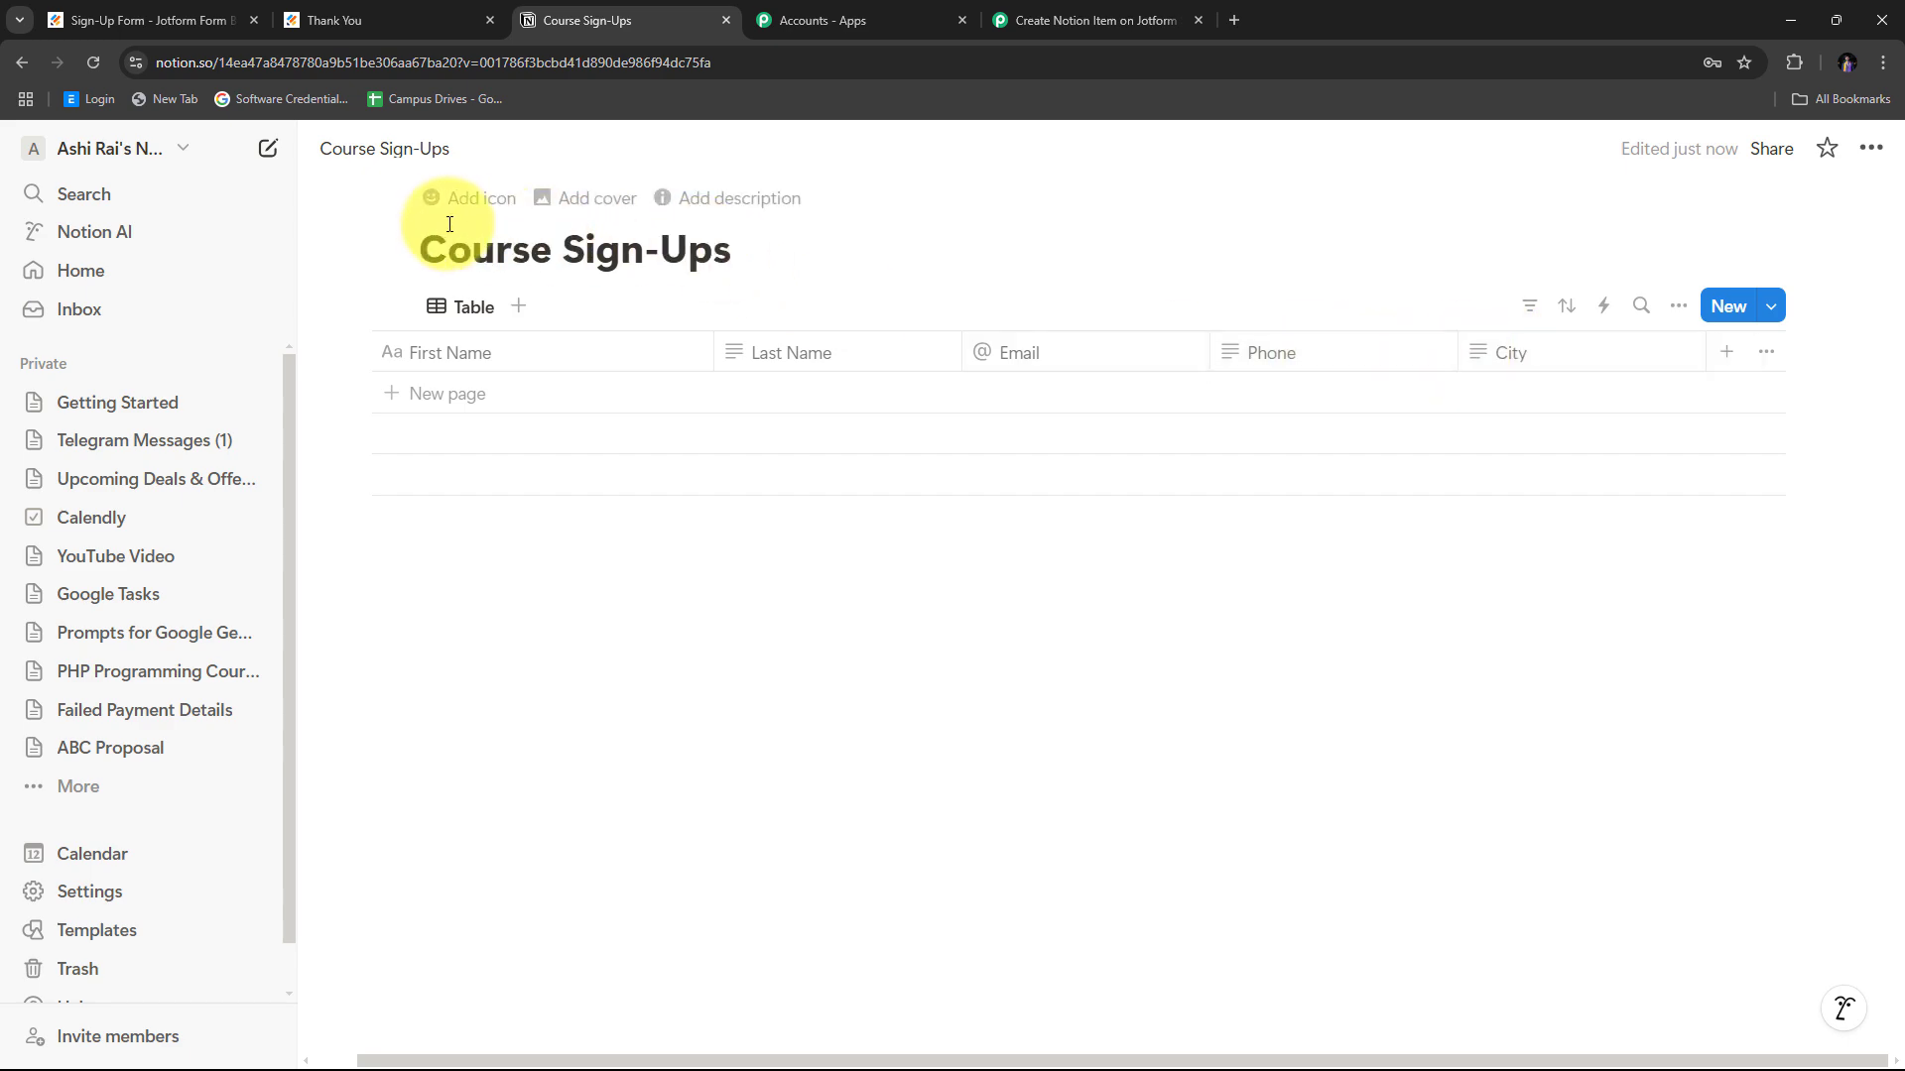
pyautogui.click(1002, 12)
# Map the Jotform New Response phone number into the Notion Phone field.
pyautogui.scroll(3, 850, 374)
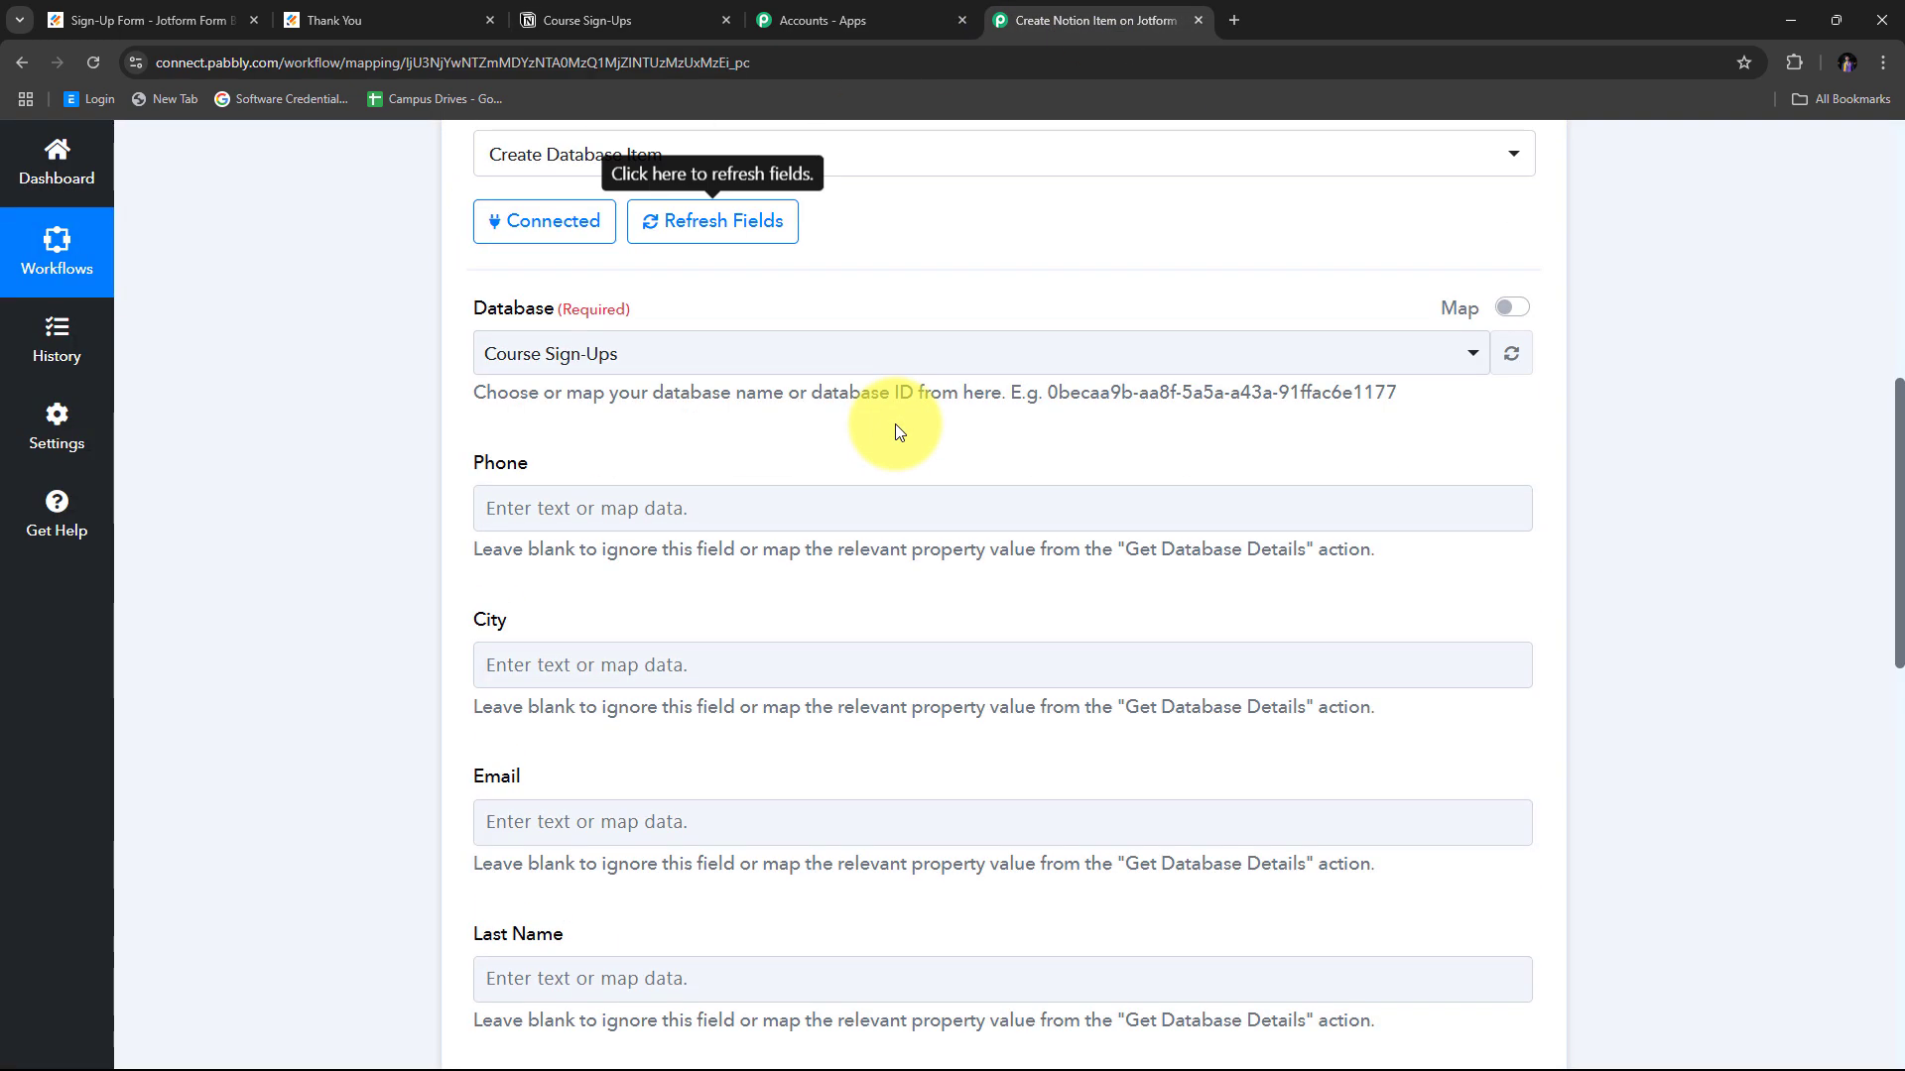
pyautogui.scroll(-6, 929, 279)
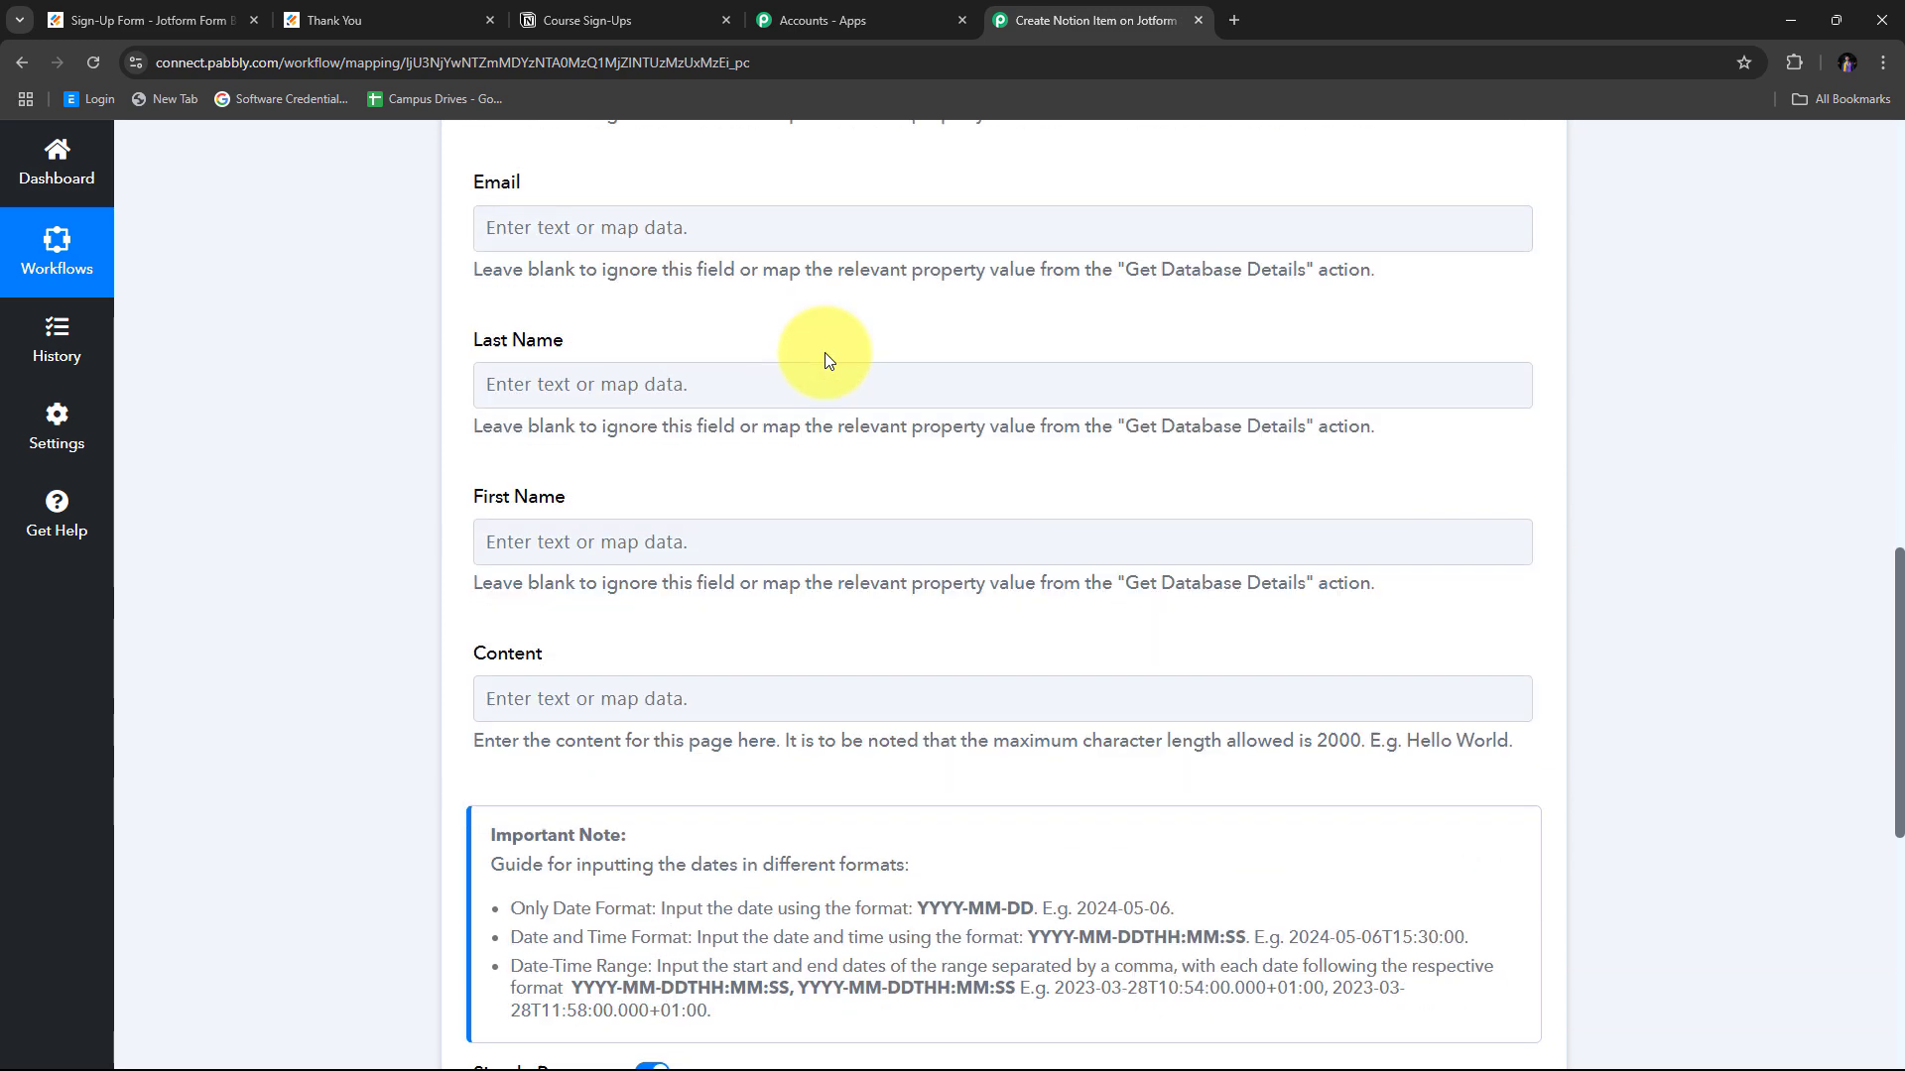
pyautogui.scroll(3, 441, 596)
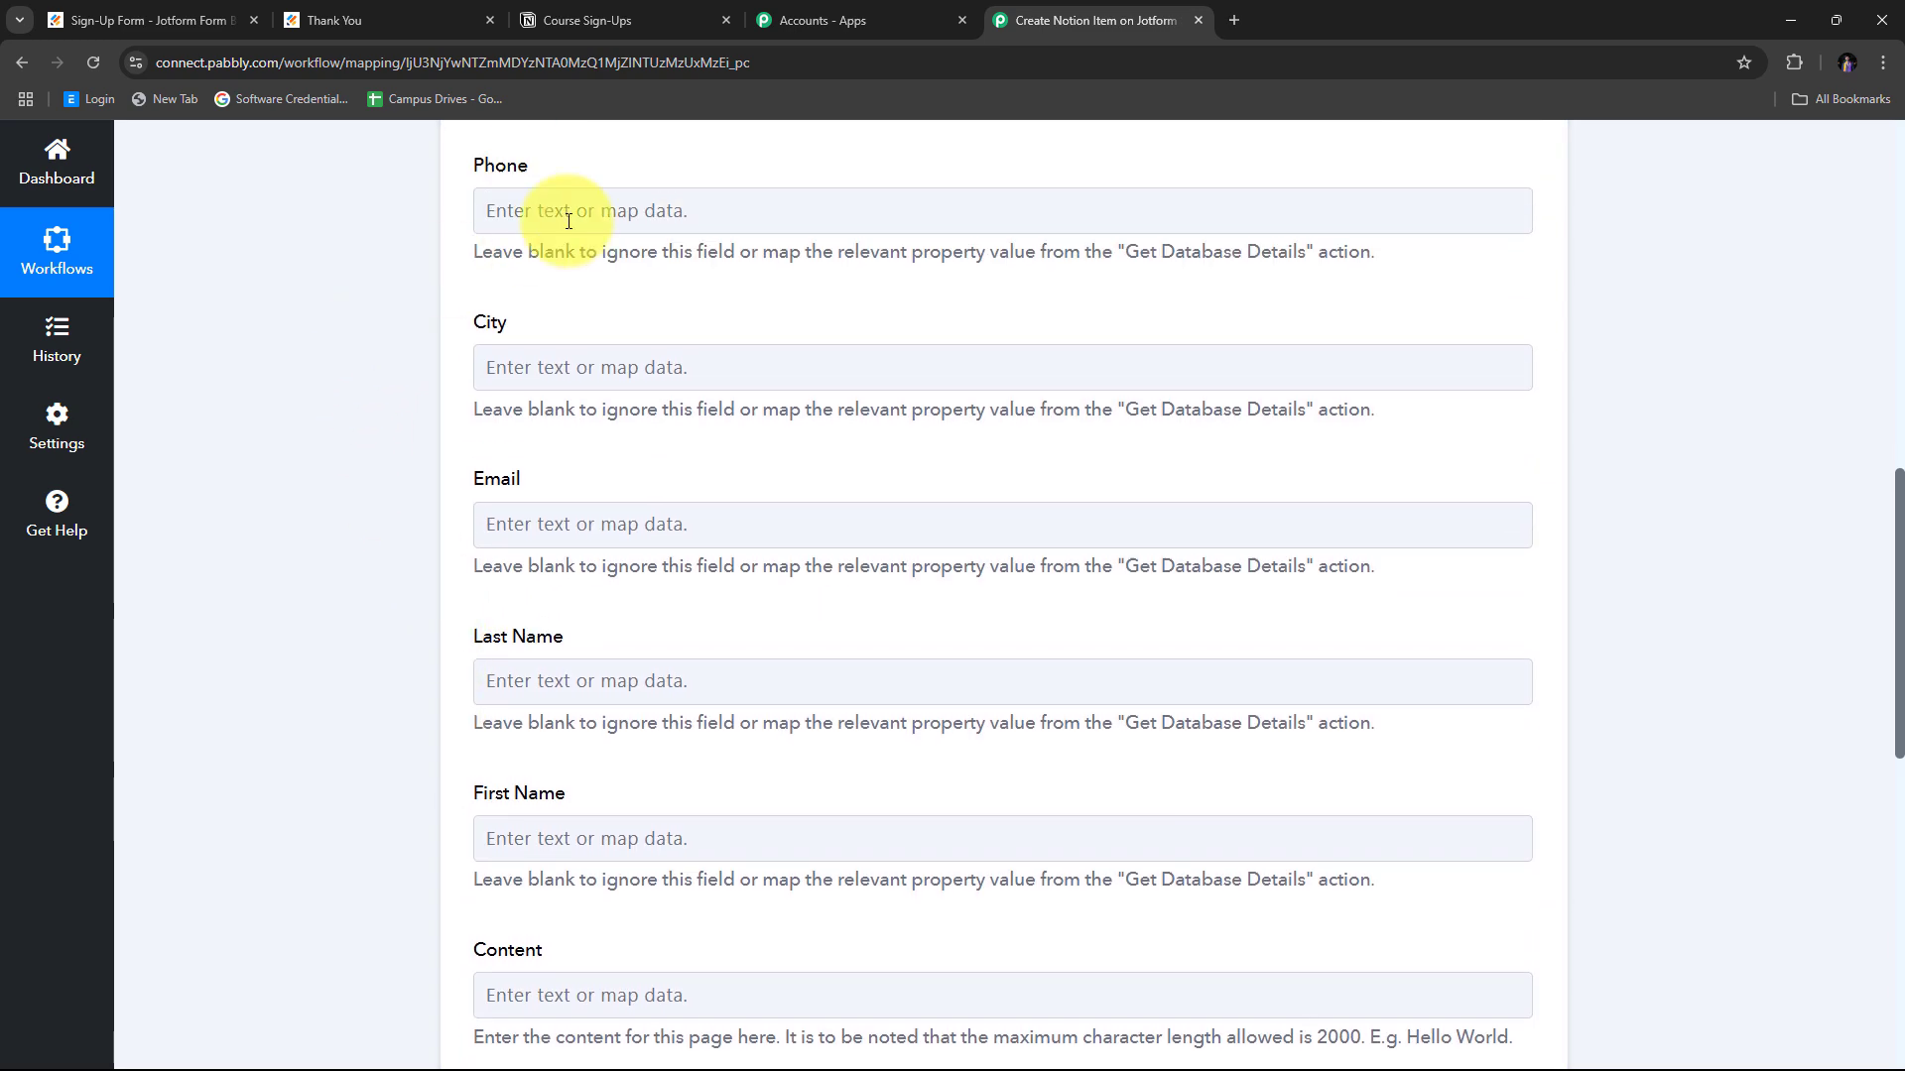
pyautogui.scroll(-1, 858, 546)
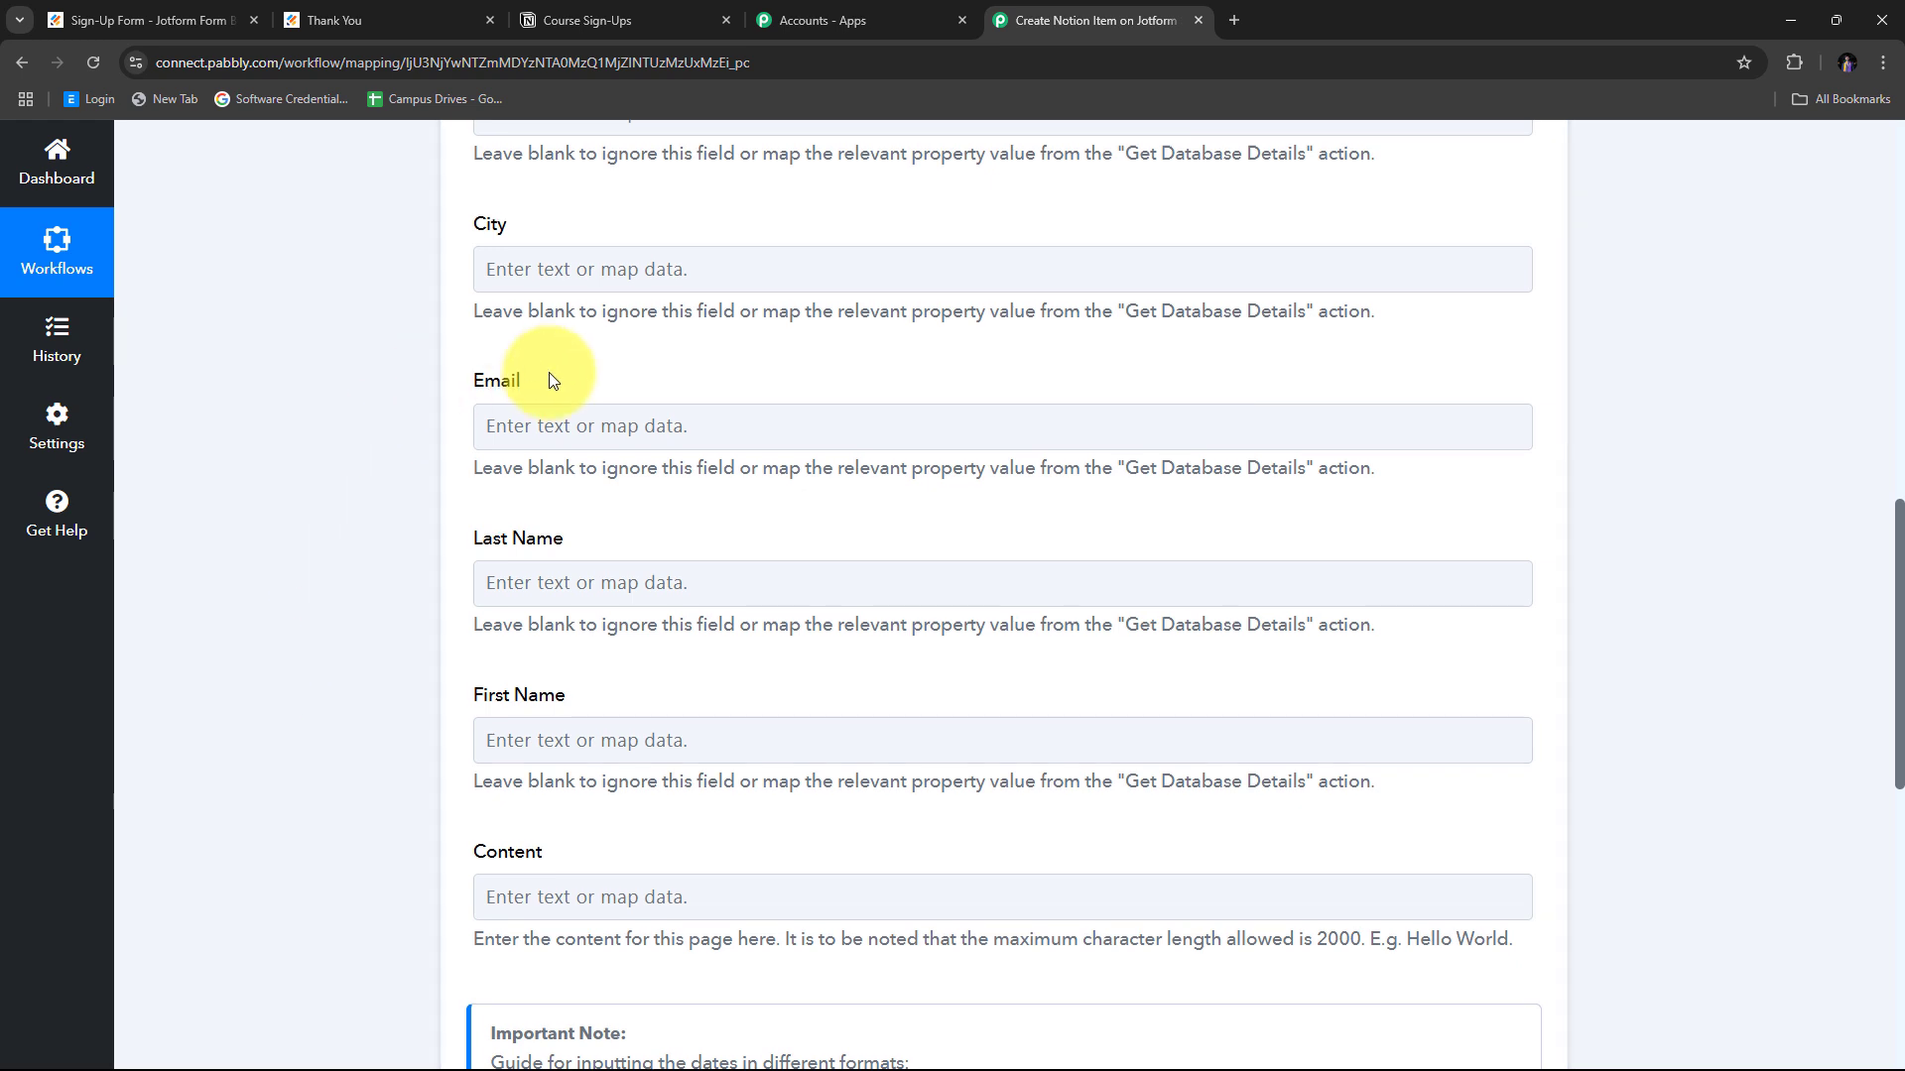
pyautogui.scroll(2, 496, 317)
pyautogui.click(871, 456)
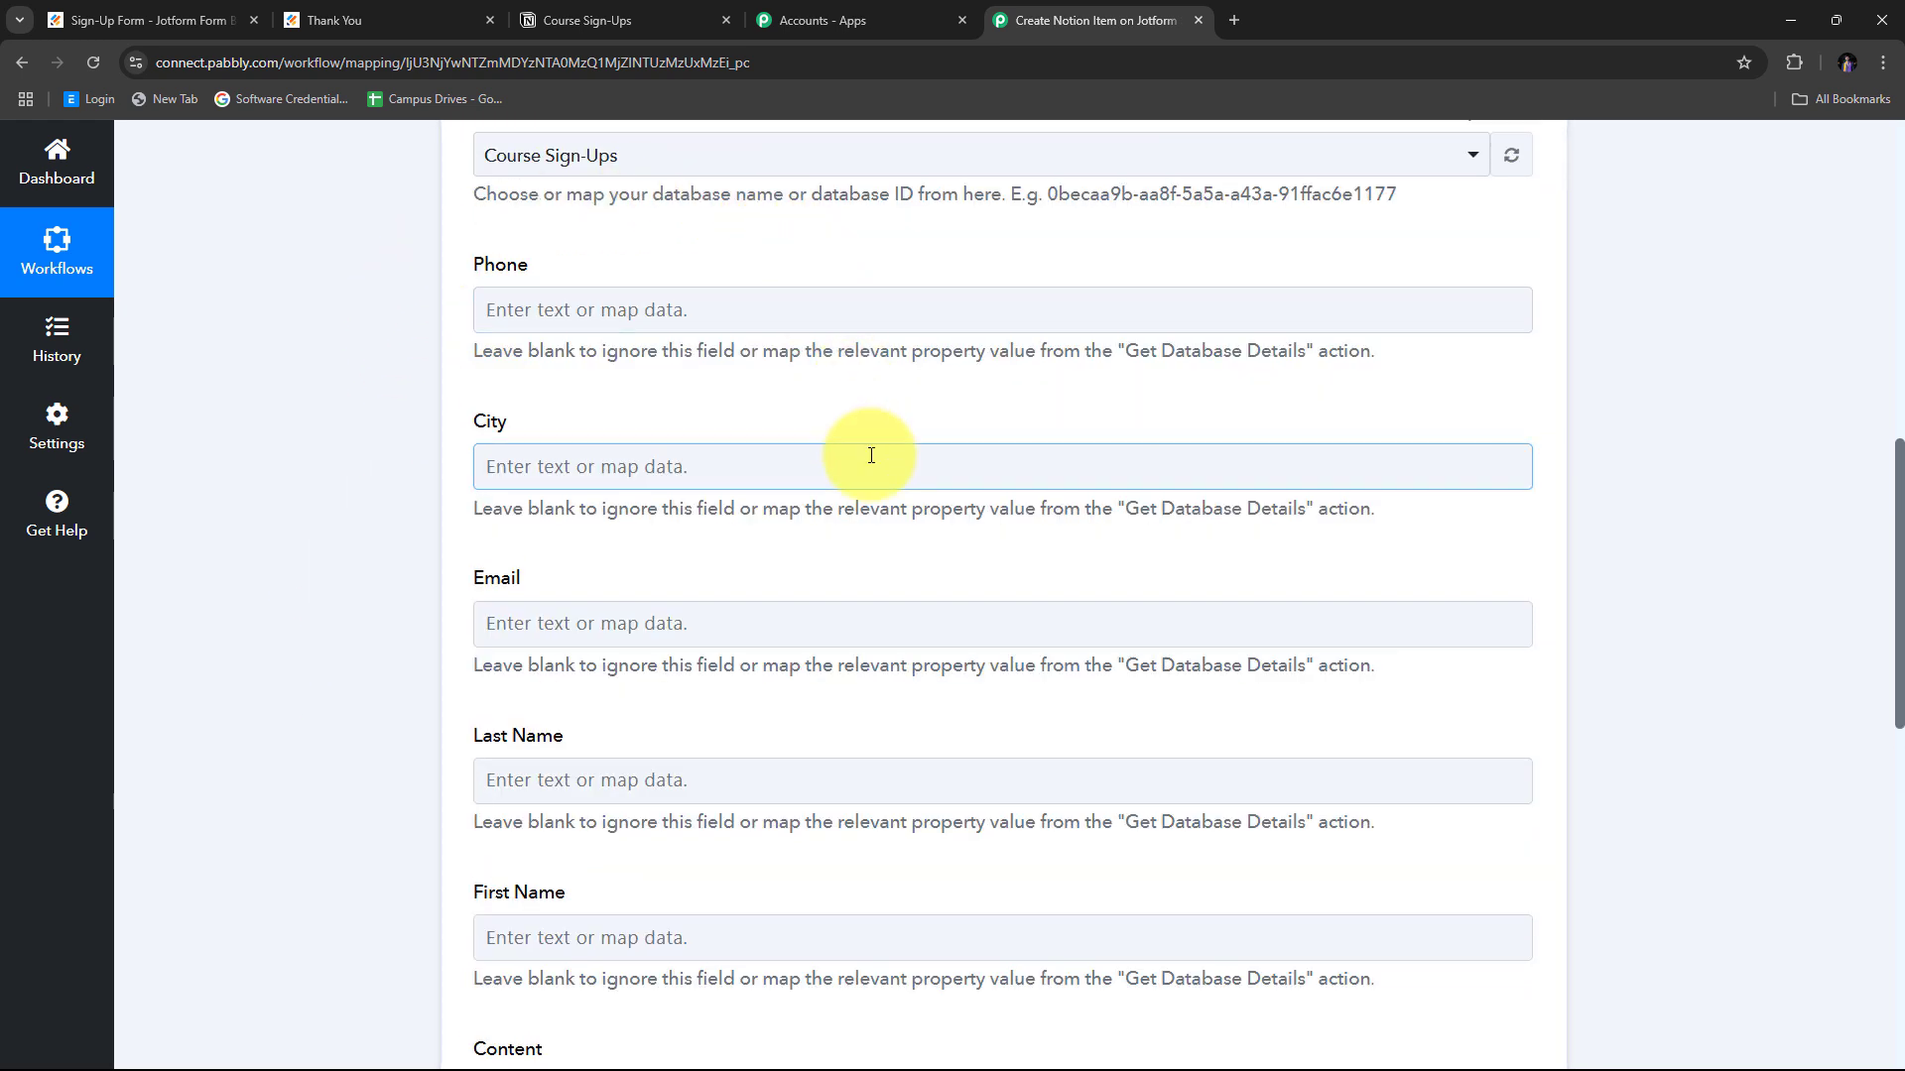
pyautogui.click(383, 361)
pyautogui.scroll(-1, 837, 734)
pyautogui.scroll(-1, 837, 755)
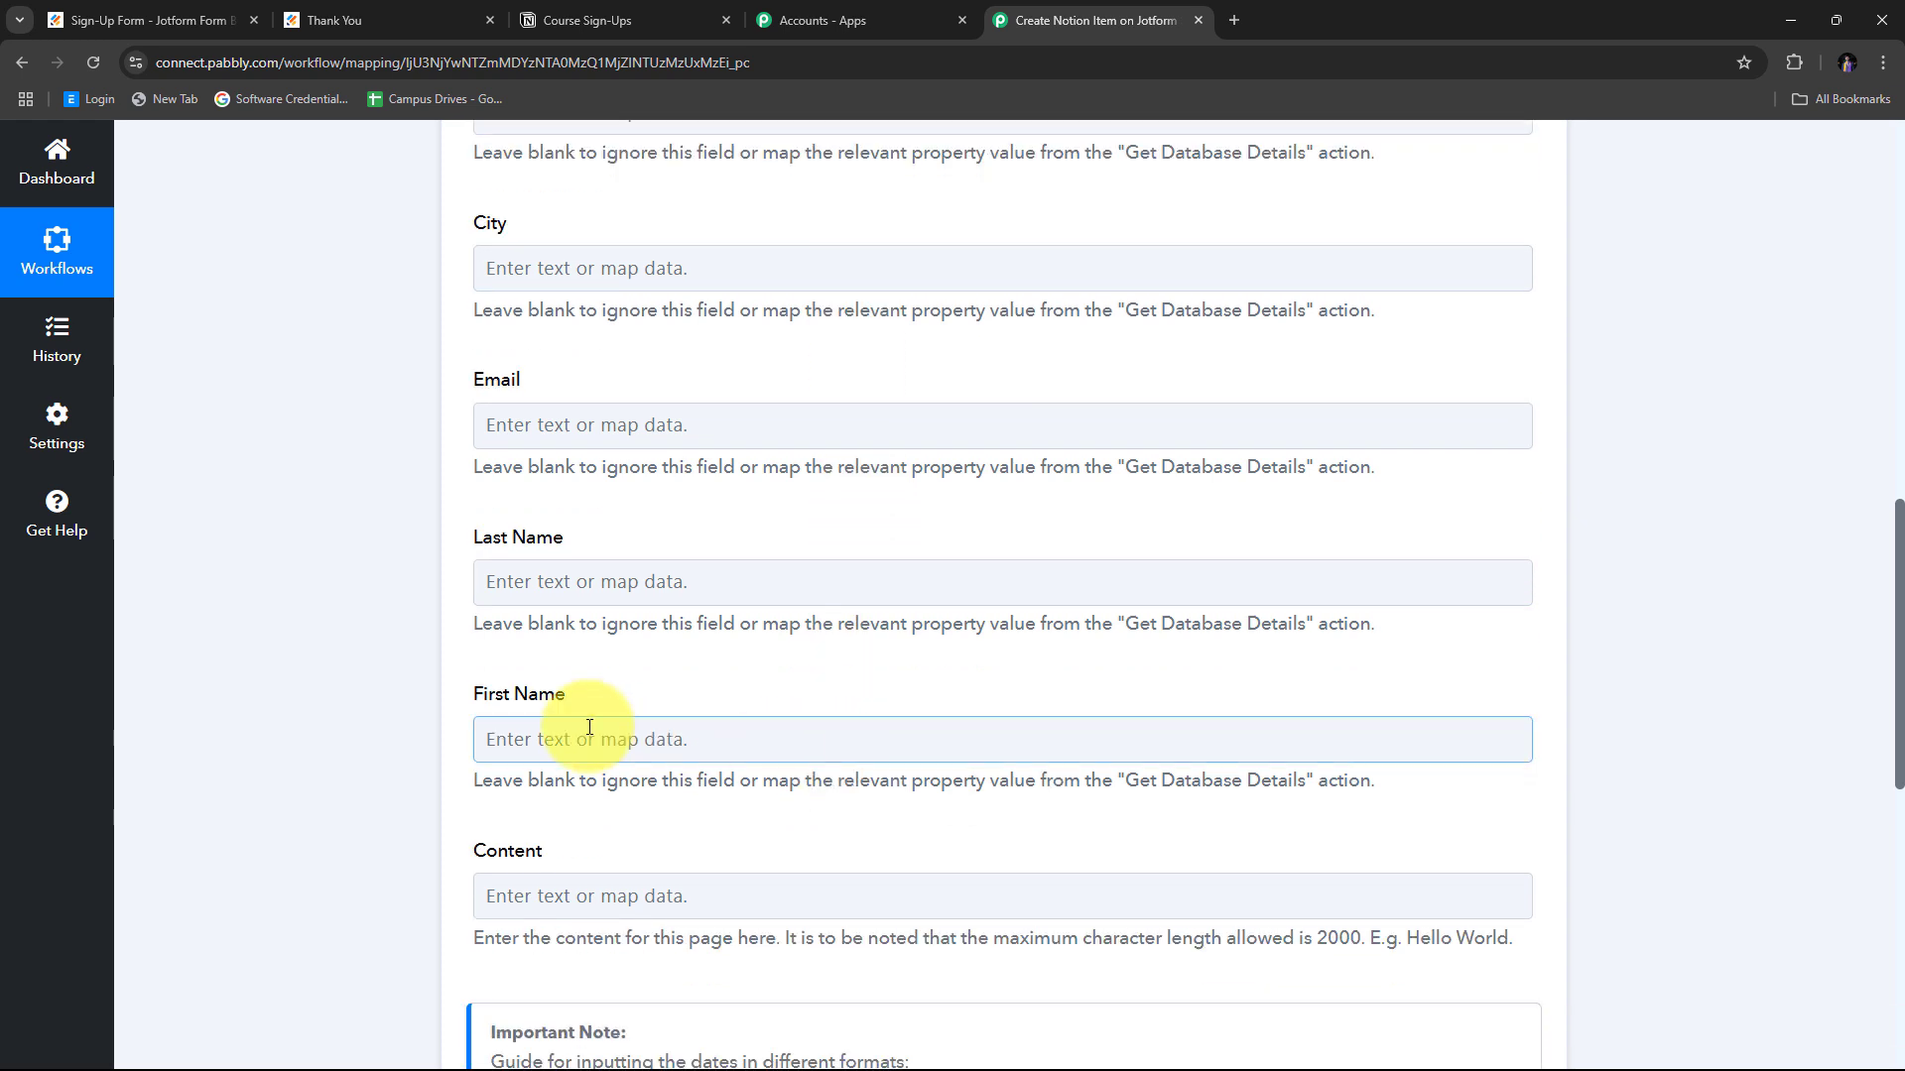
pyautogui.scroll(2, 440, 578)
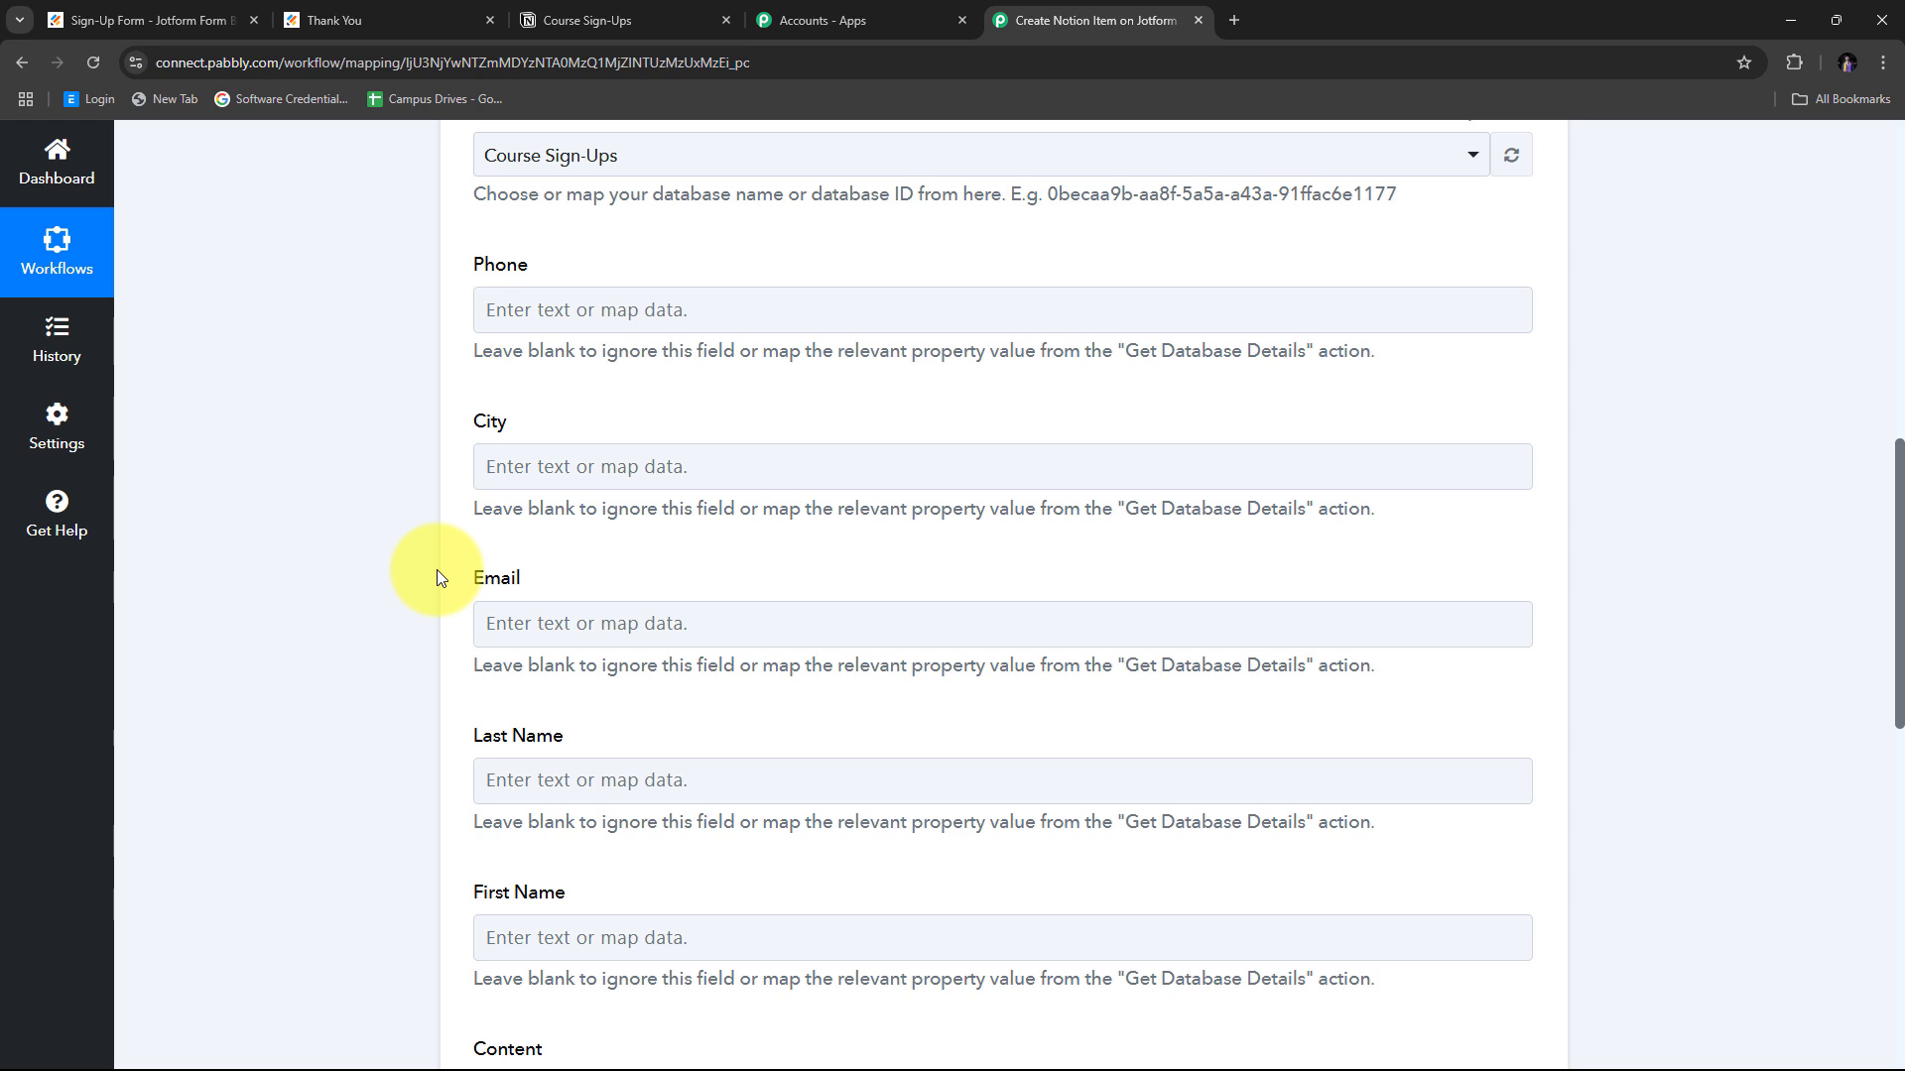
pyautogui.scroll(-3, 629, 333)
pyautogui.scroll(1, 663, 416)
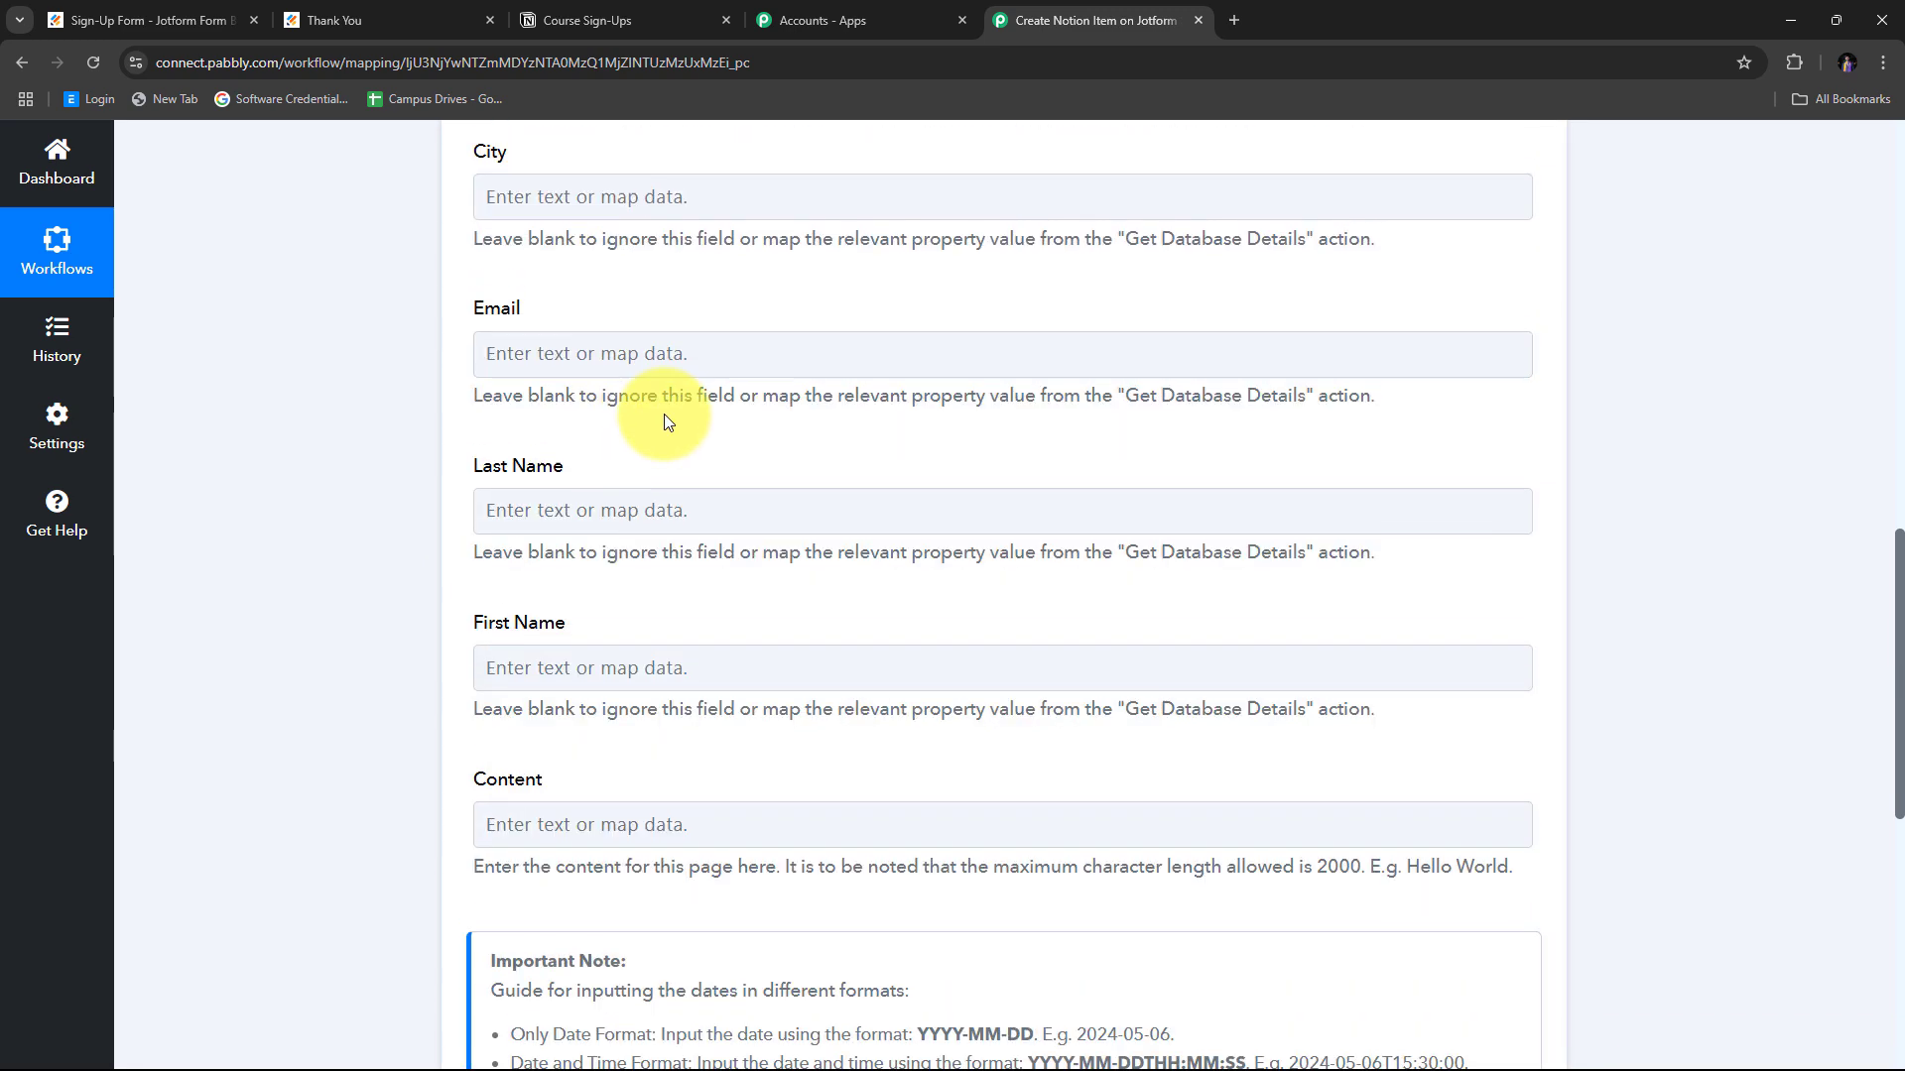
pyautogui.scroll(4, 664, 413)
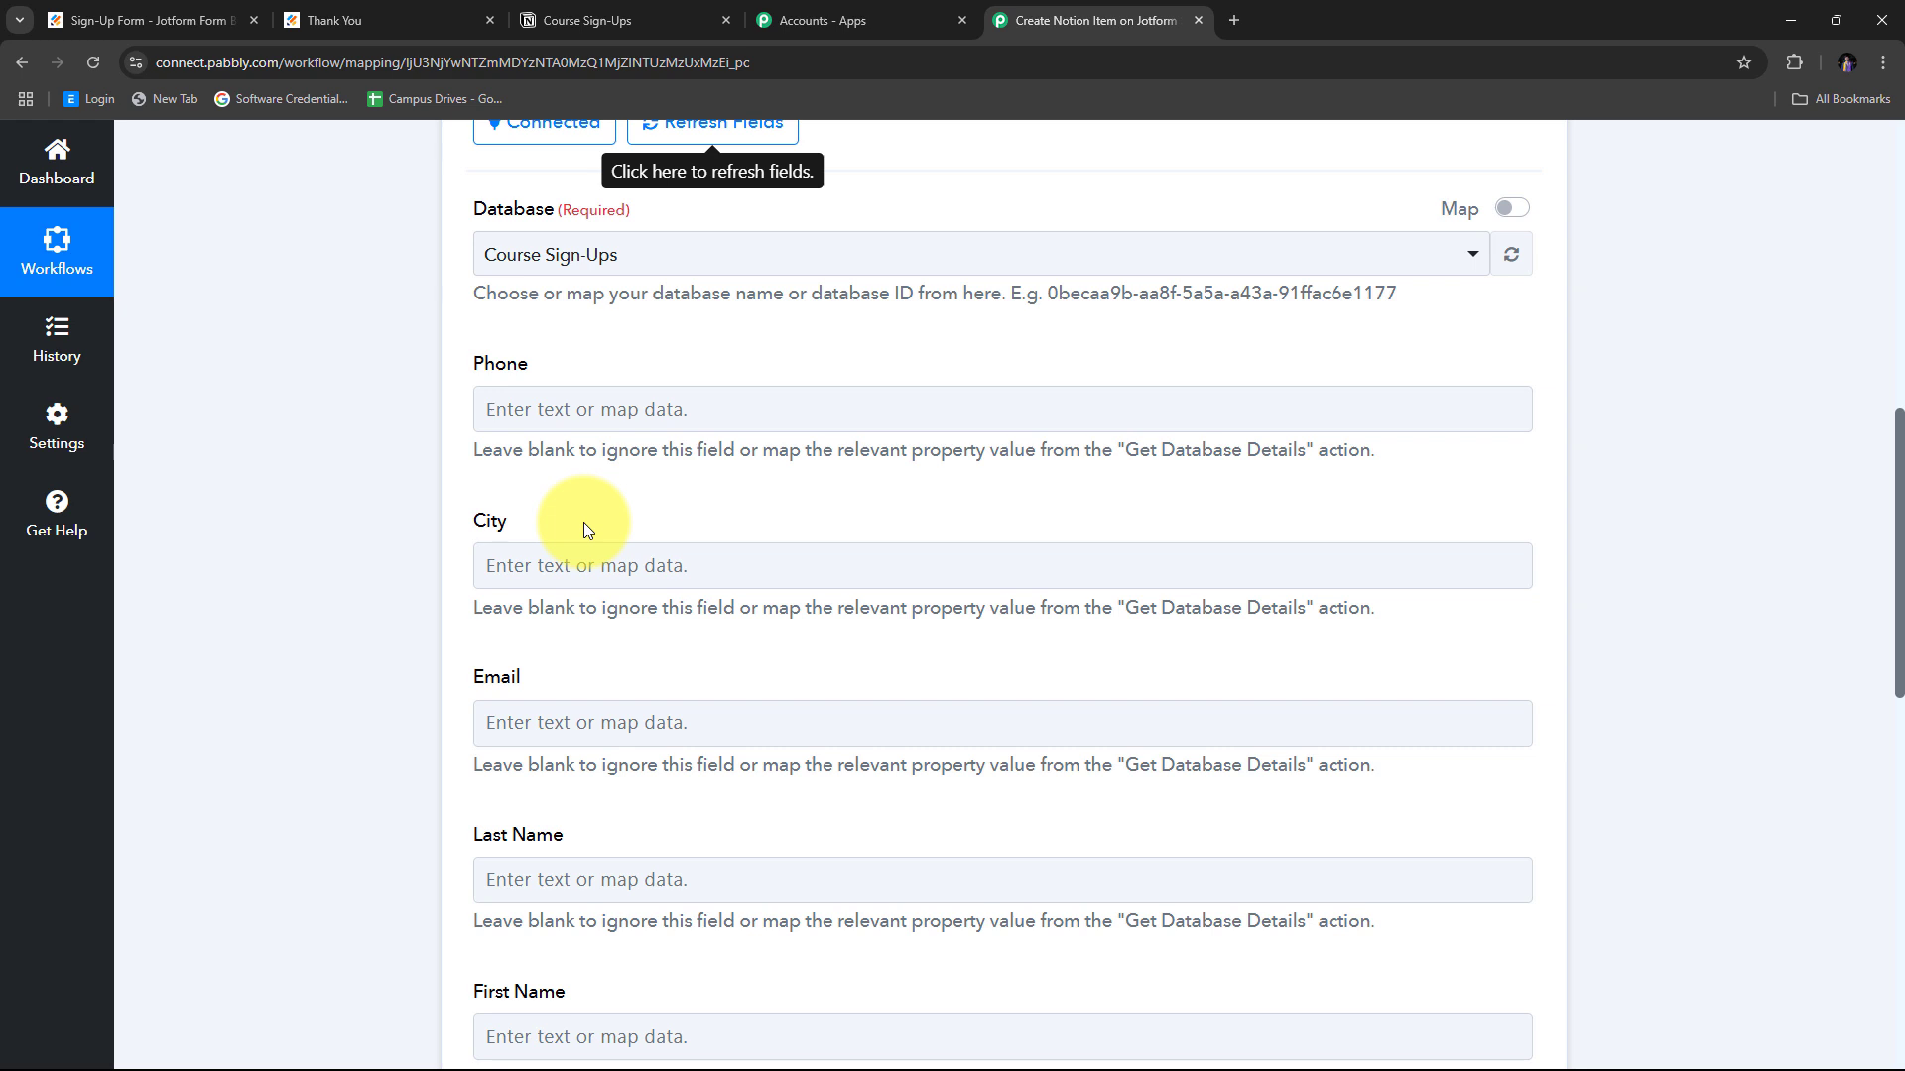
pyautogui.click(519, 409)
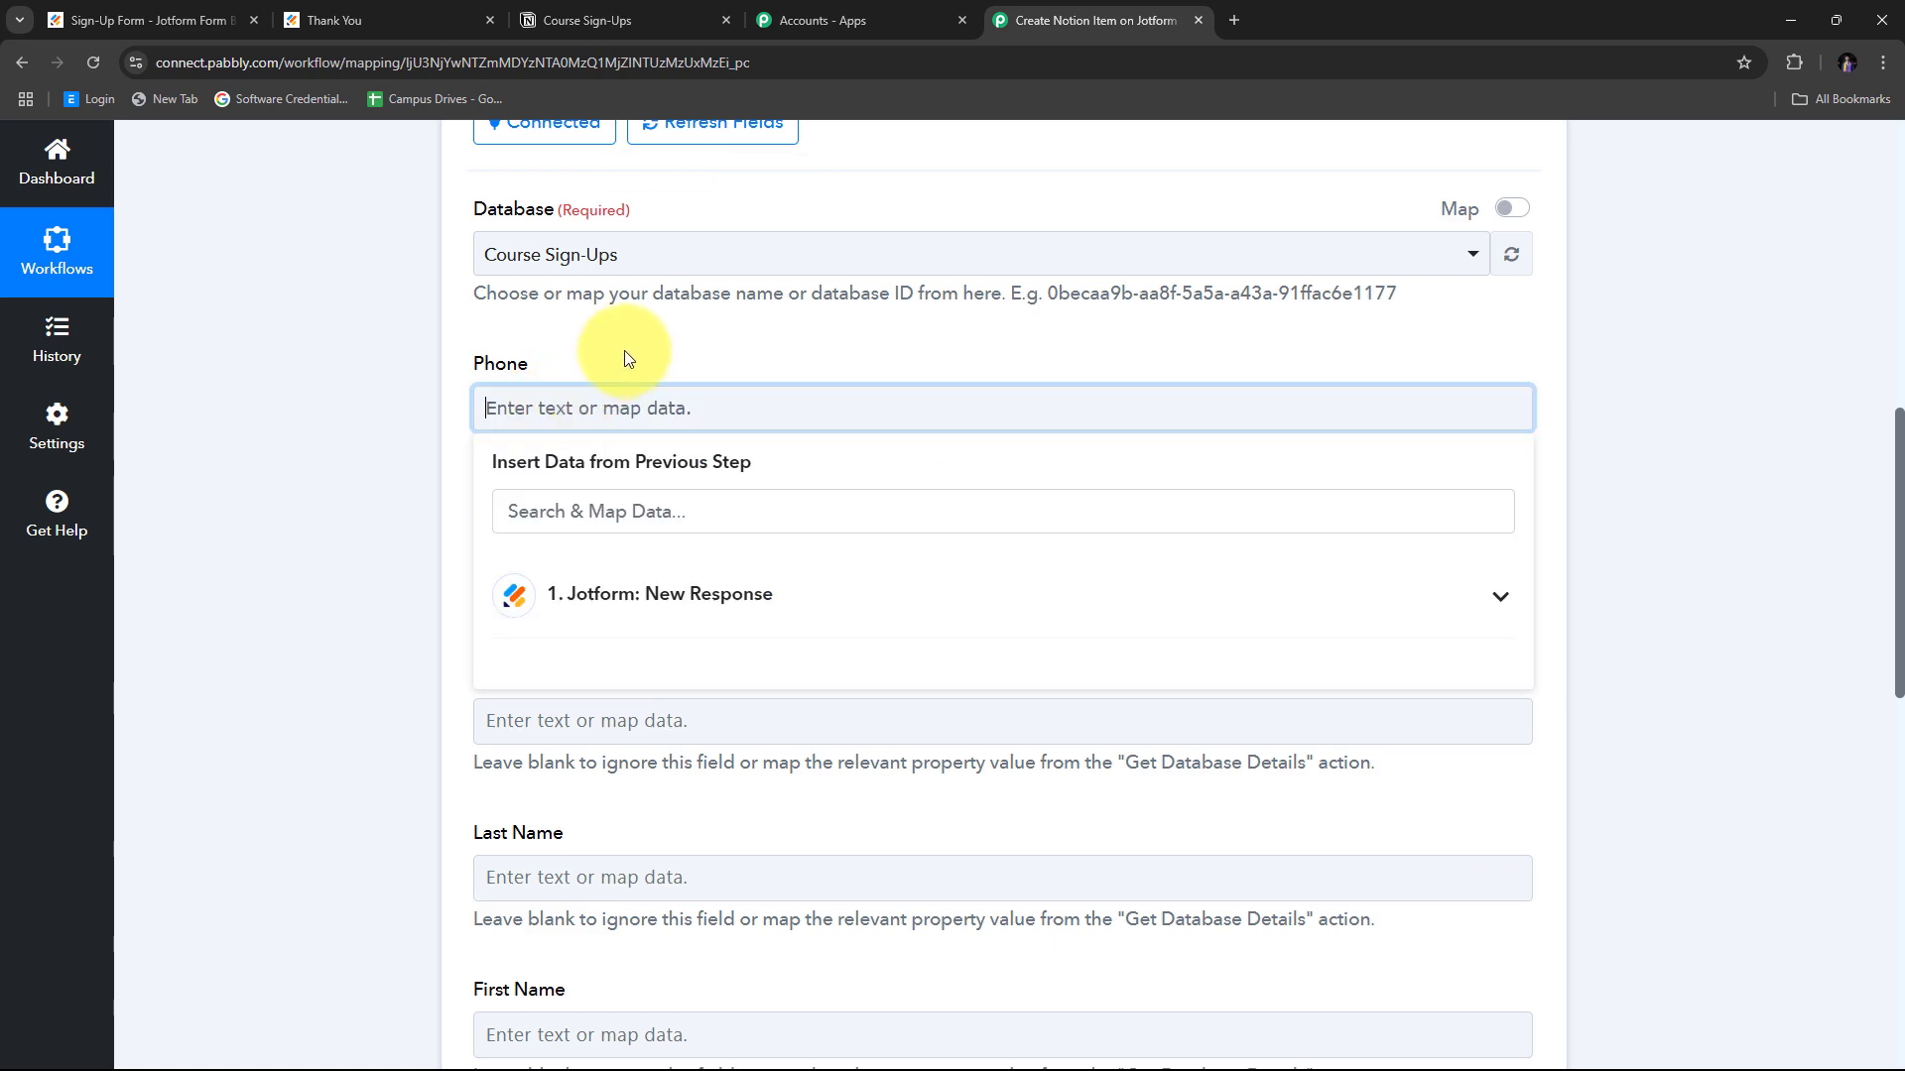
pyautogui.scroll(-2, 615, 397)
pyautogui.click(679, 401)
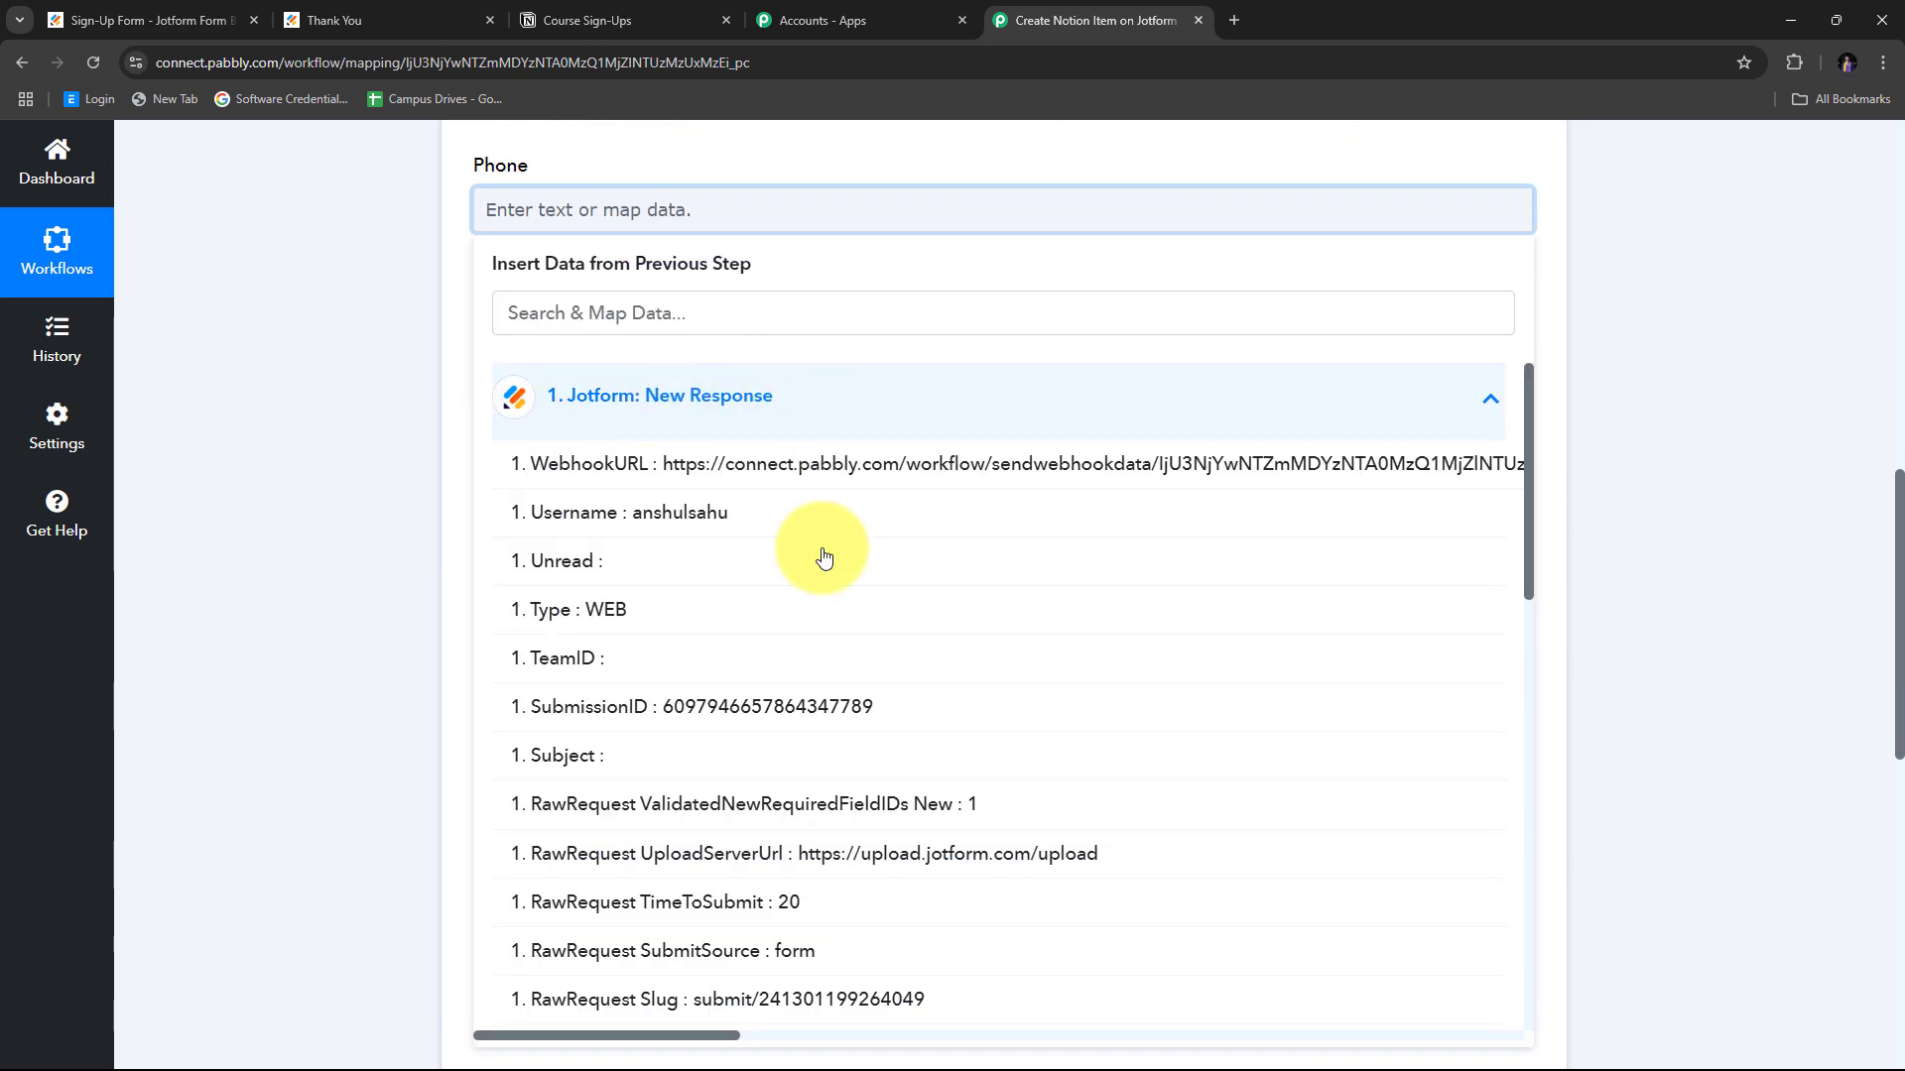
pyautogui.scroll(-4, 757, 529)
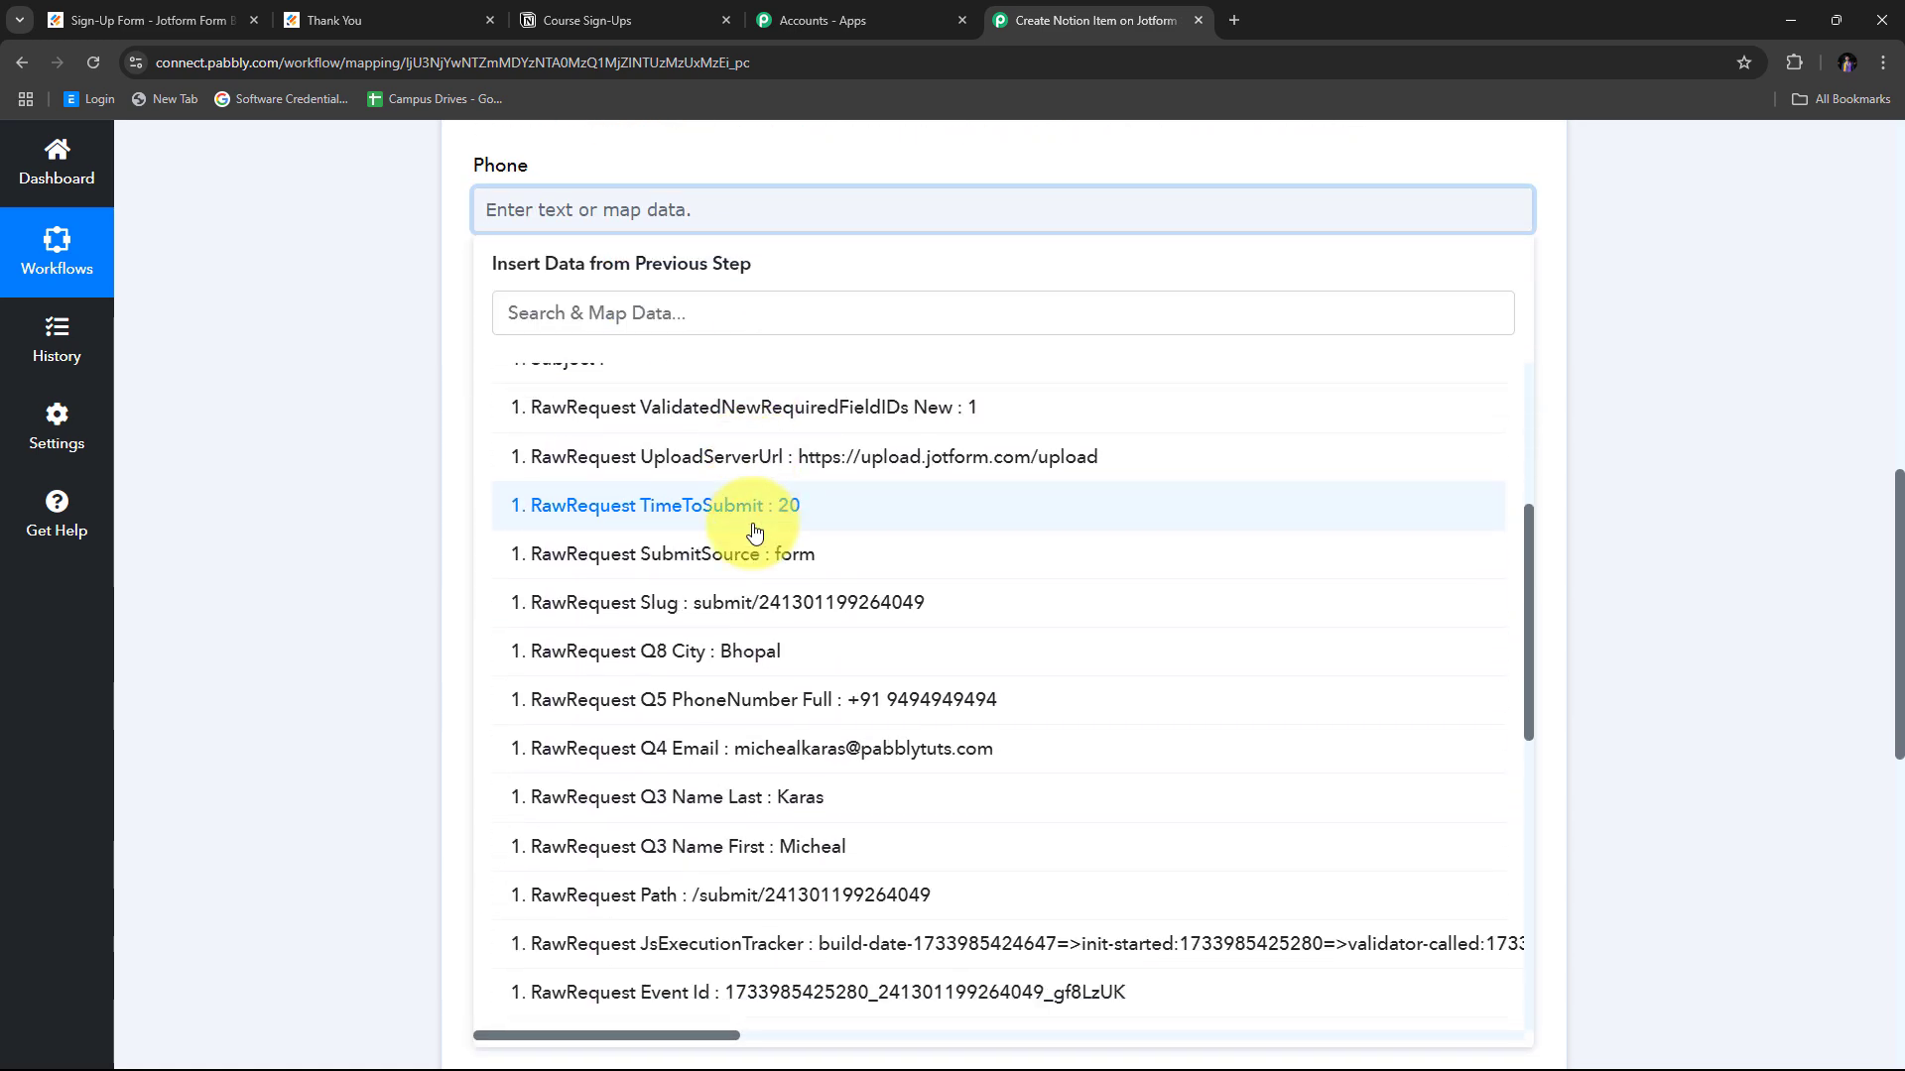
pyautogui.scroll(-2, 754, 533)
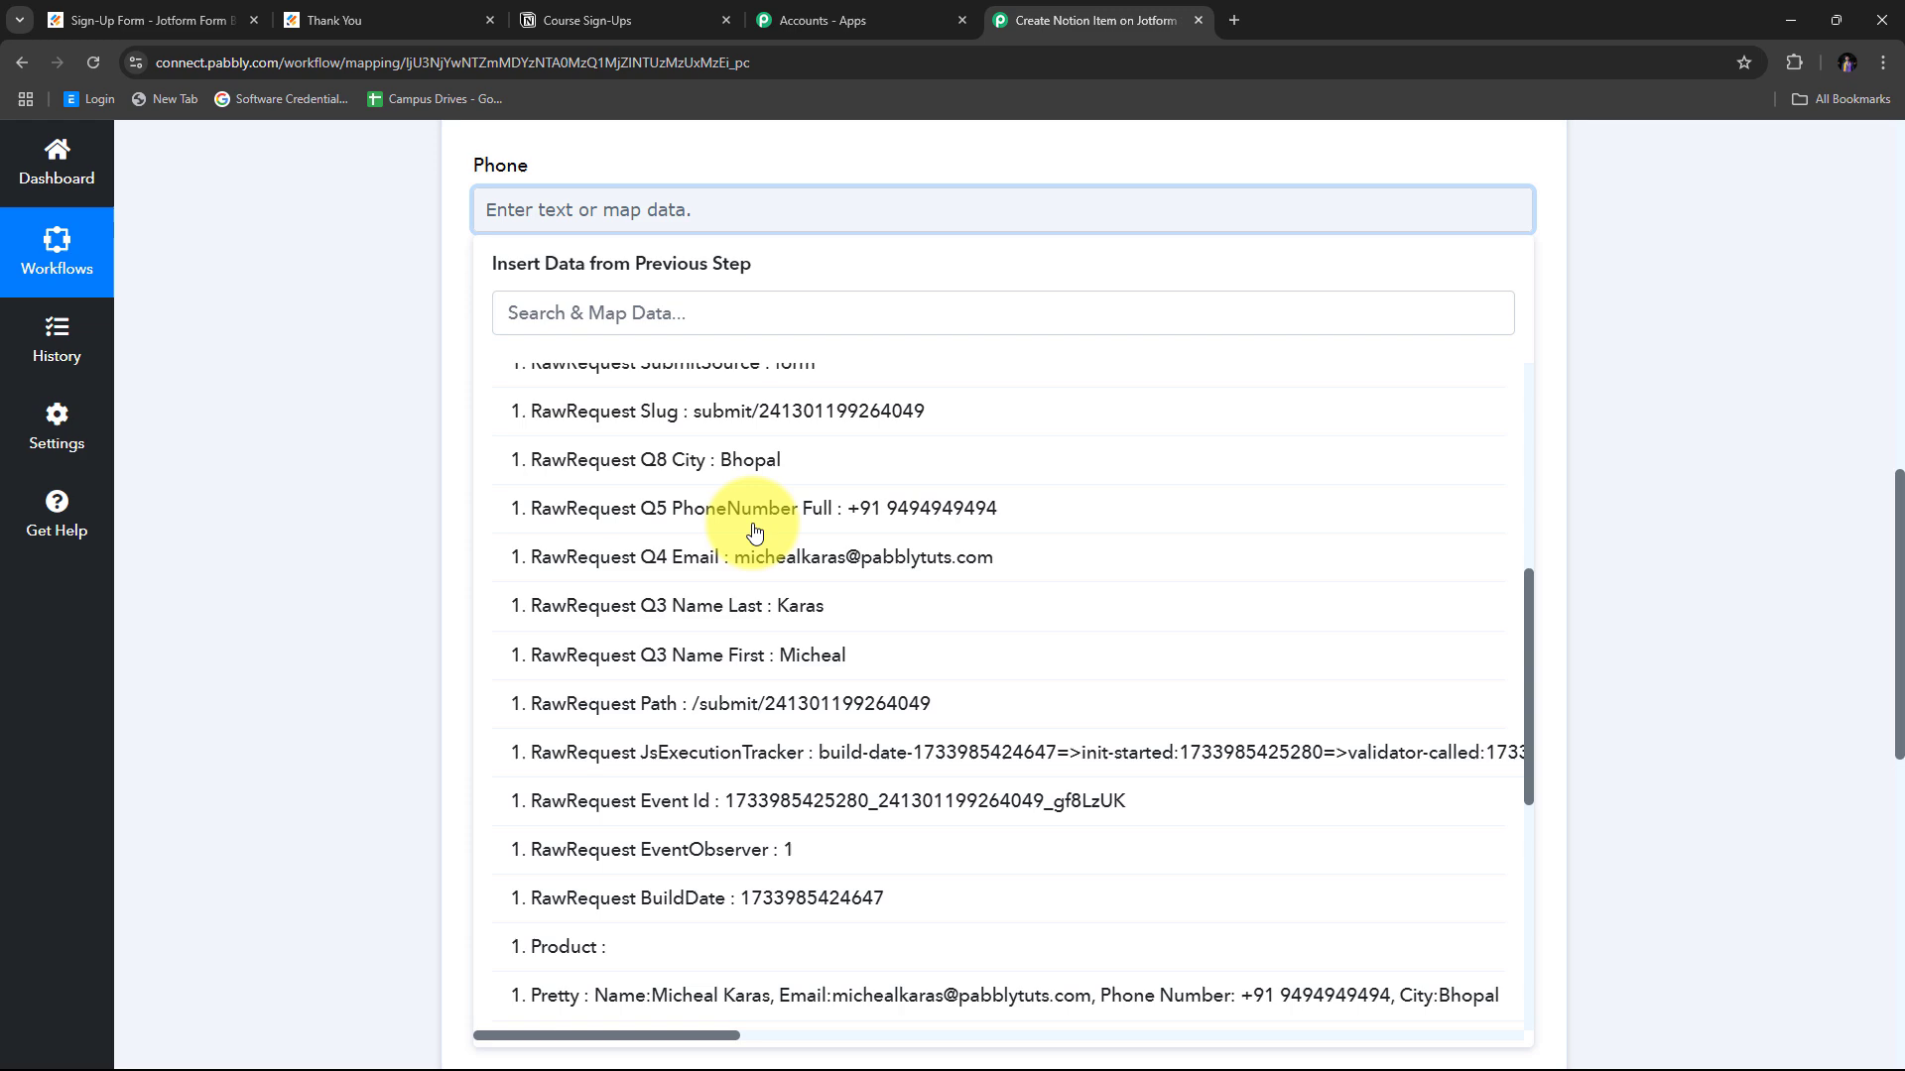
pyautogui.click(912, 506)
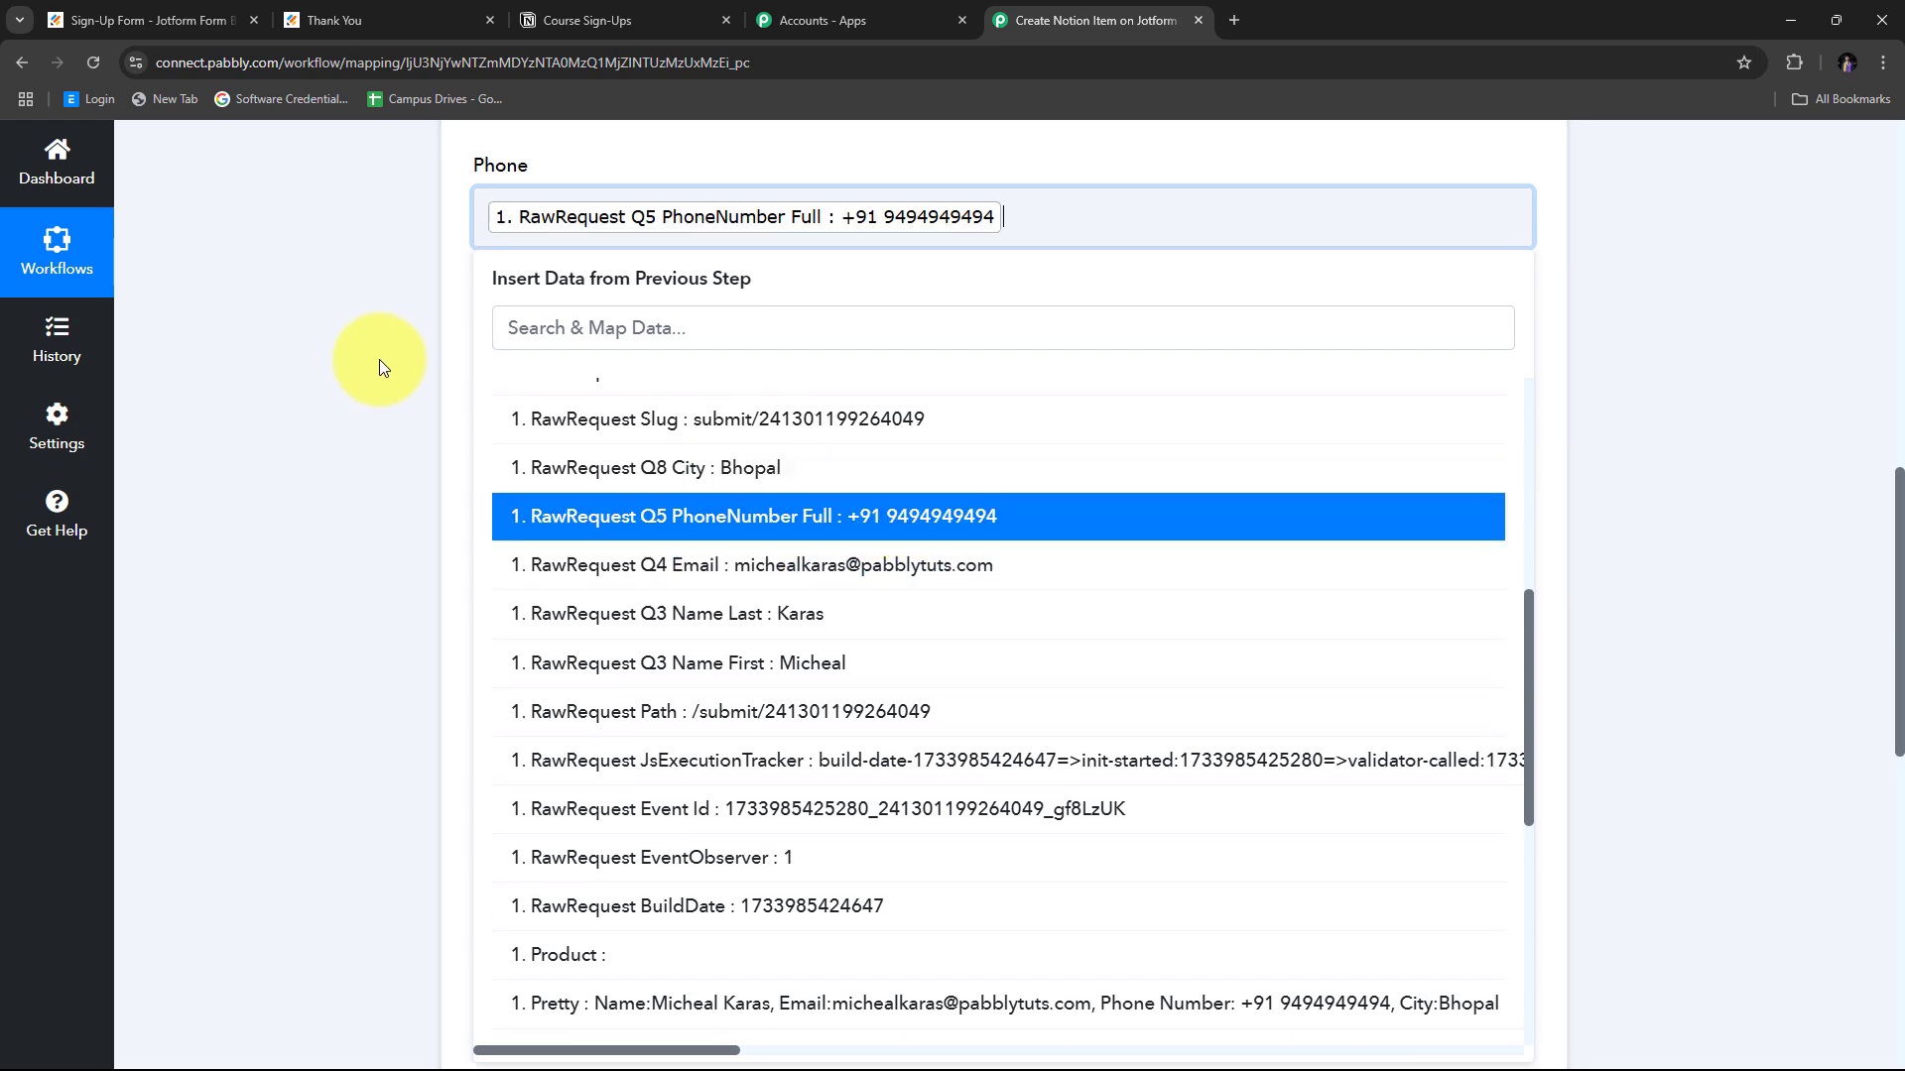
pyautogui.click(377, 367)
# Map the form's city and email answers into the City and Email fields.
pyautogui.scroll(1, 809, 317)
pyautogui.scroll(-1, 761, 427)
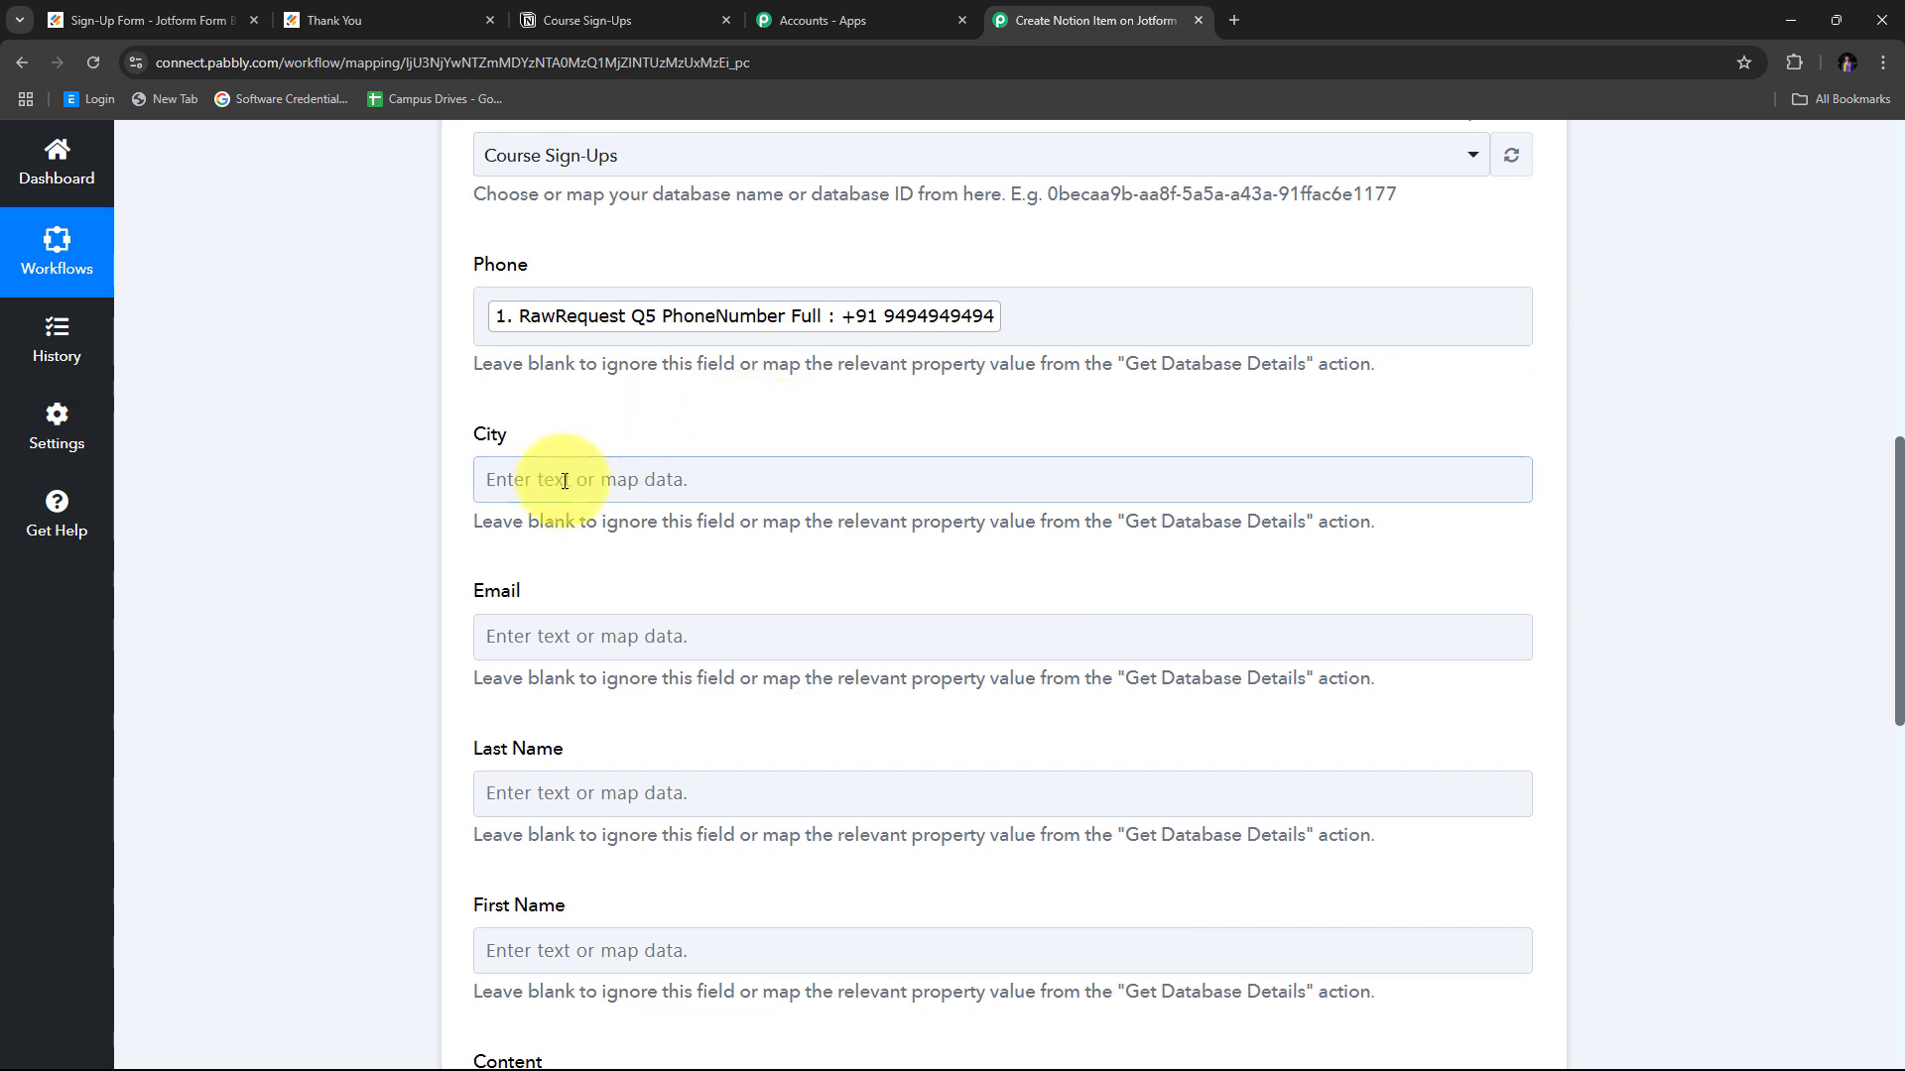
pyautogui.click(553, 476)
pyautogui.scroll(-3, 778, 438)
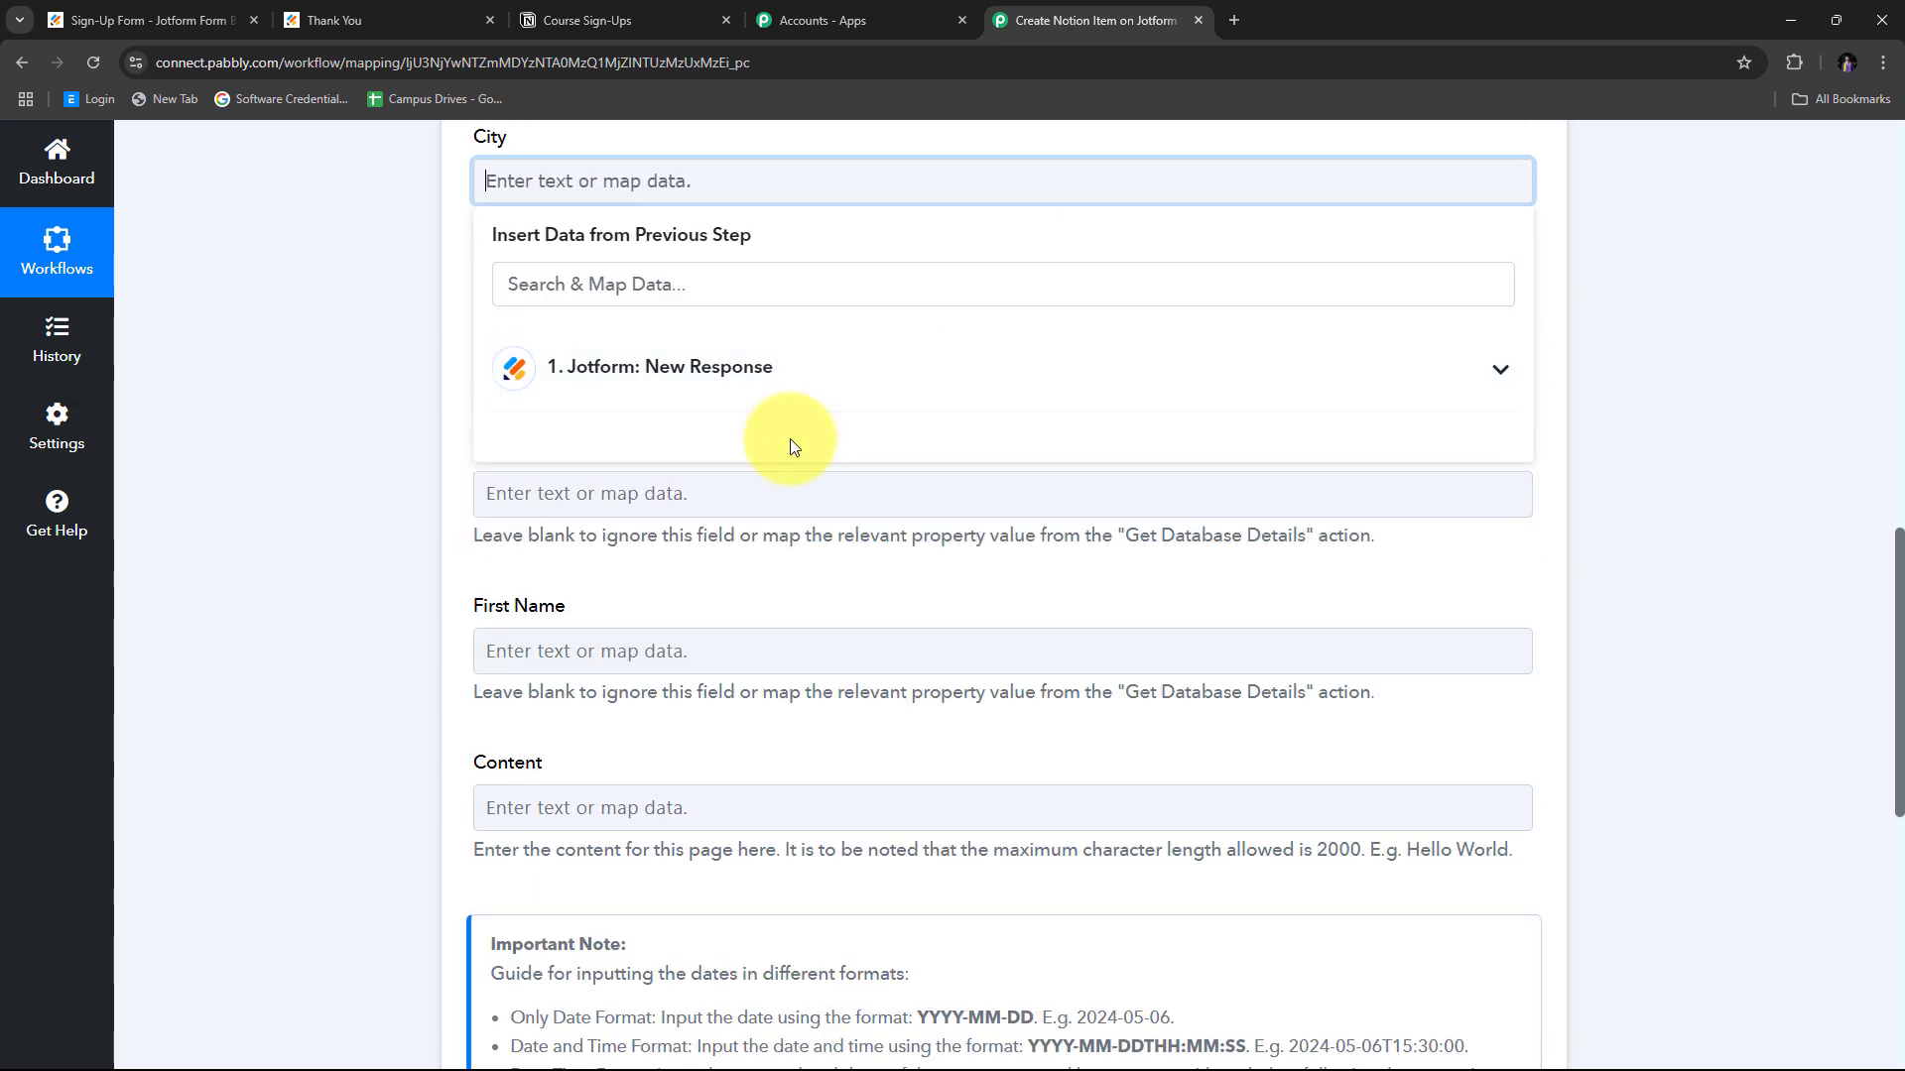
pyautogui.click(640, 395)
pyautogui.scroll(-3, 871, 515)
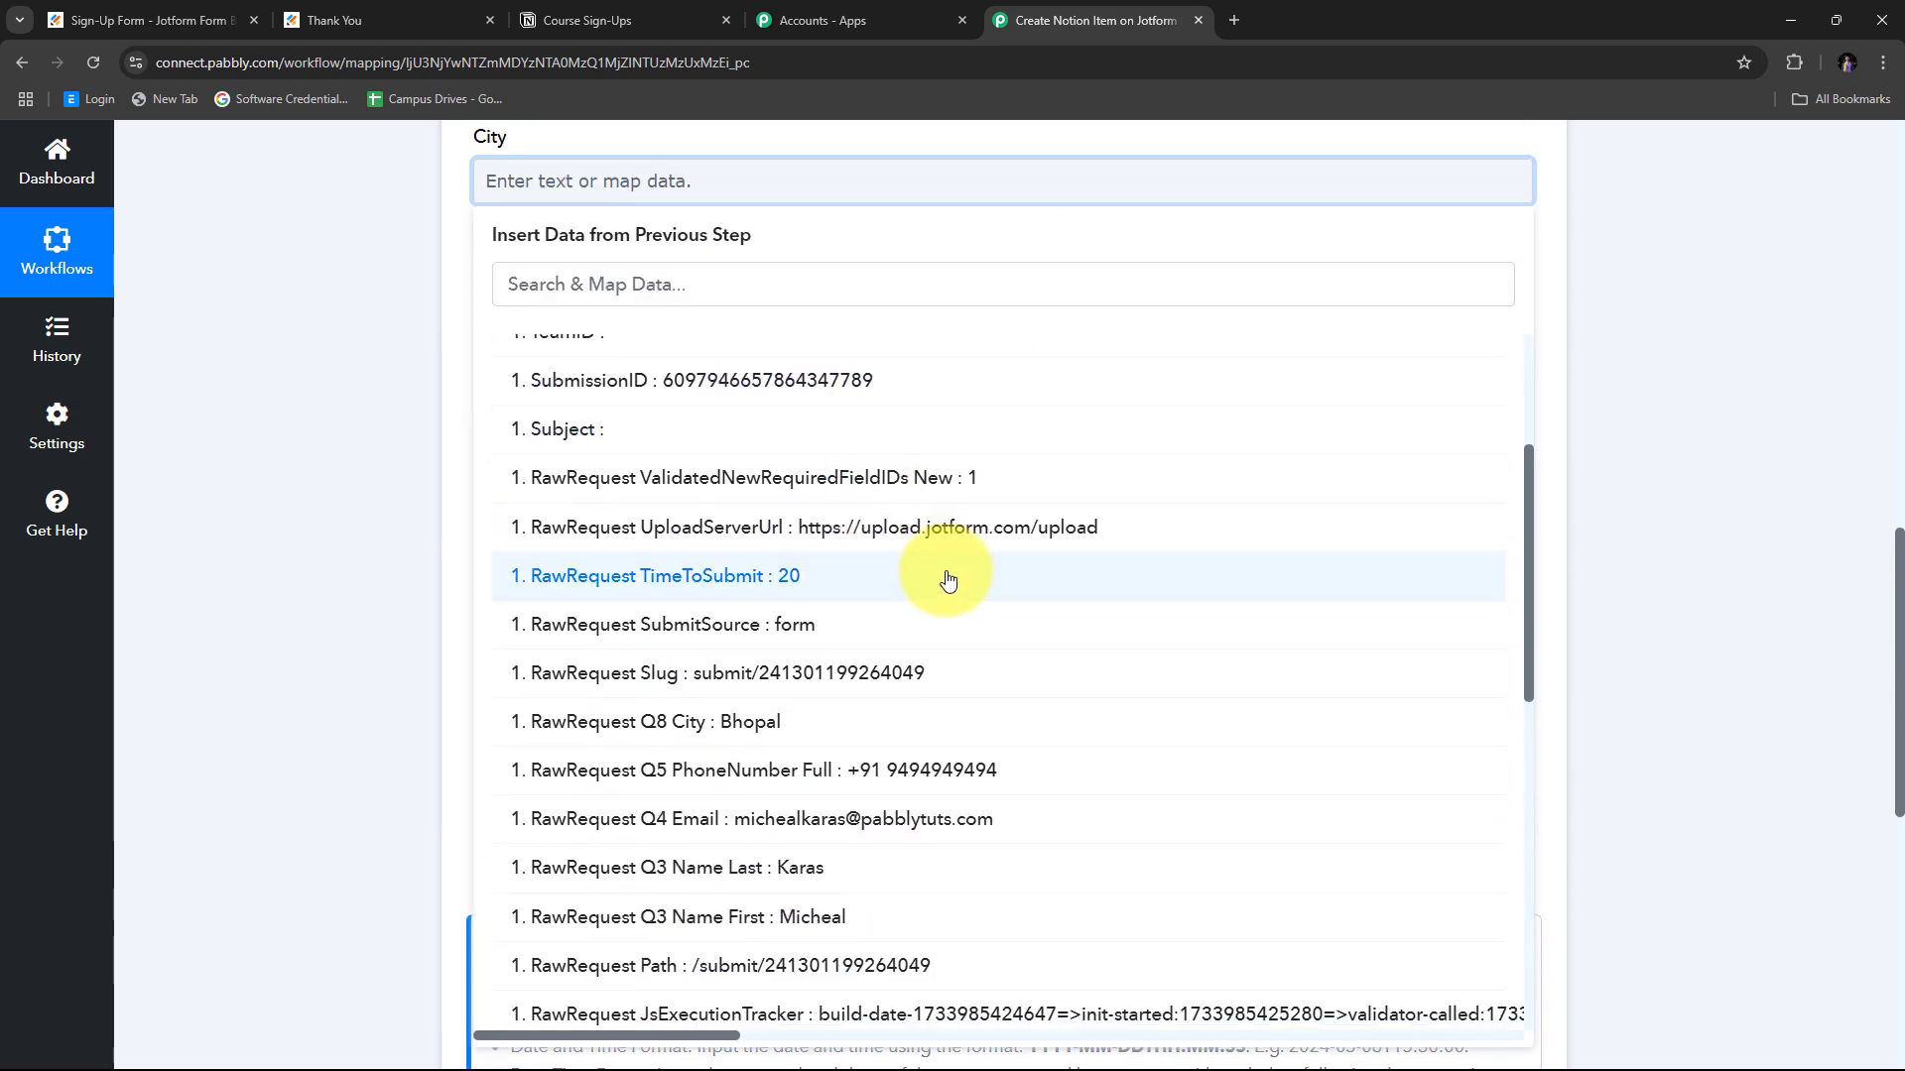
pyautogui.scroll(-2, 949, 581)
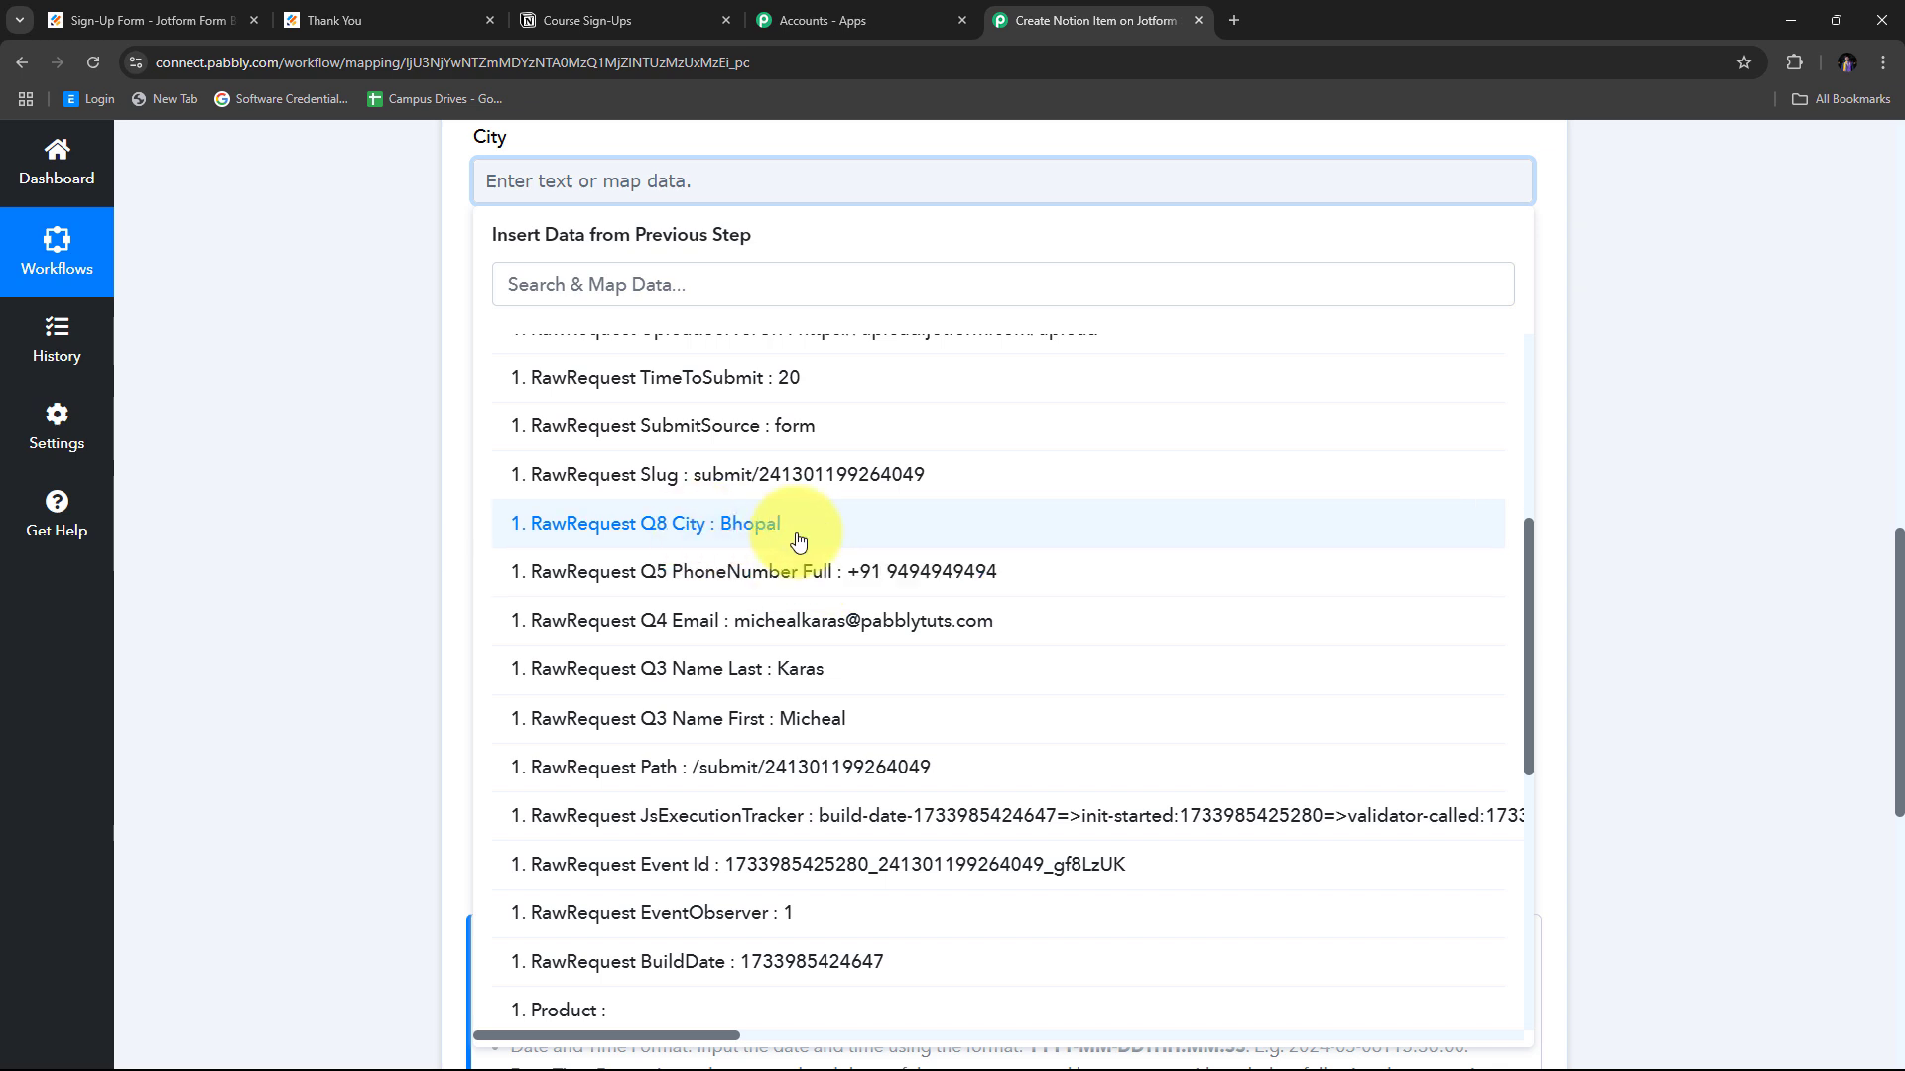
pyautogui.click(799, 541)
pyautogui.click(272, 312)
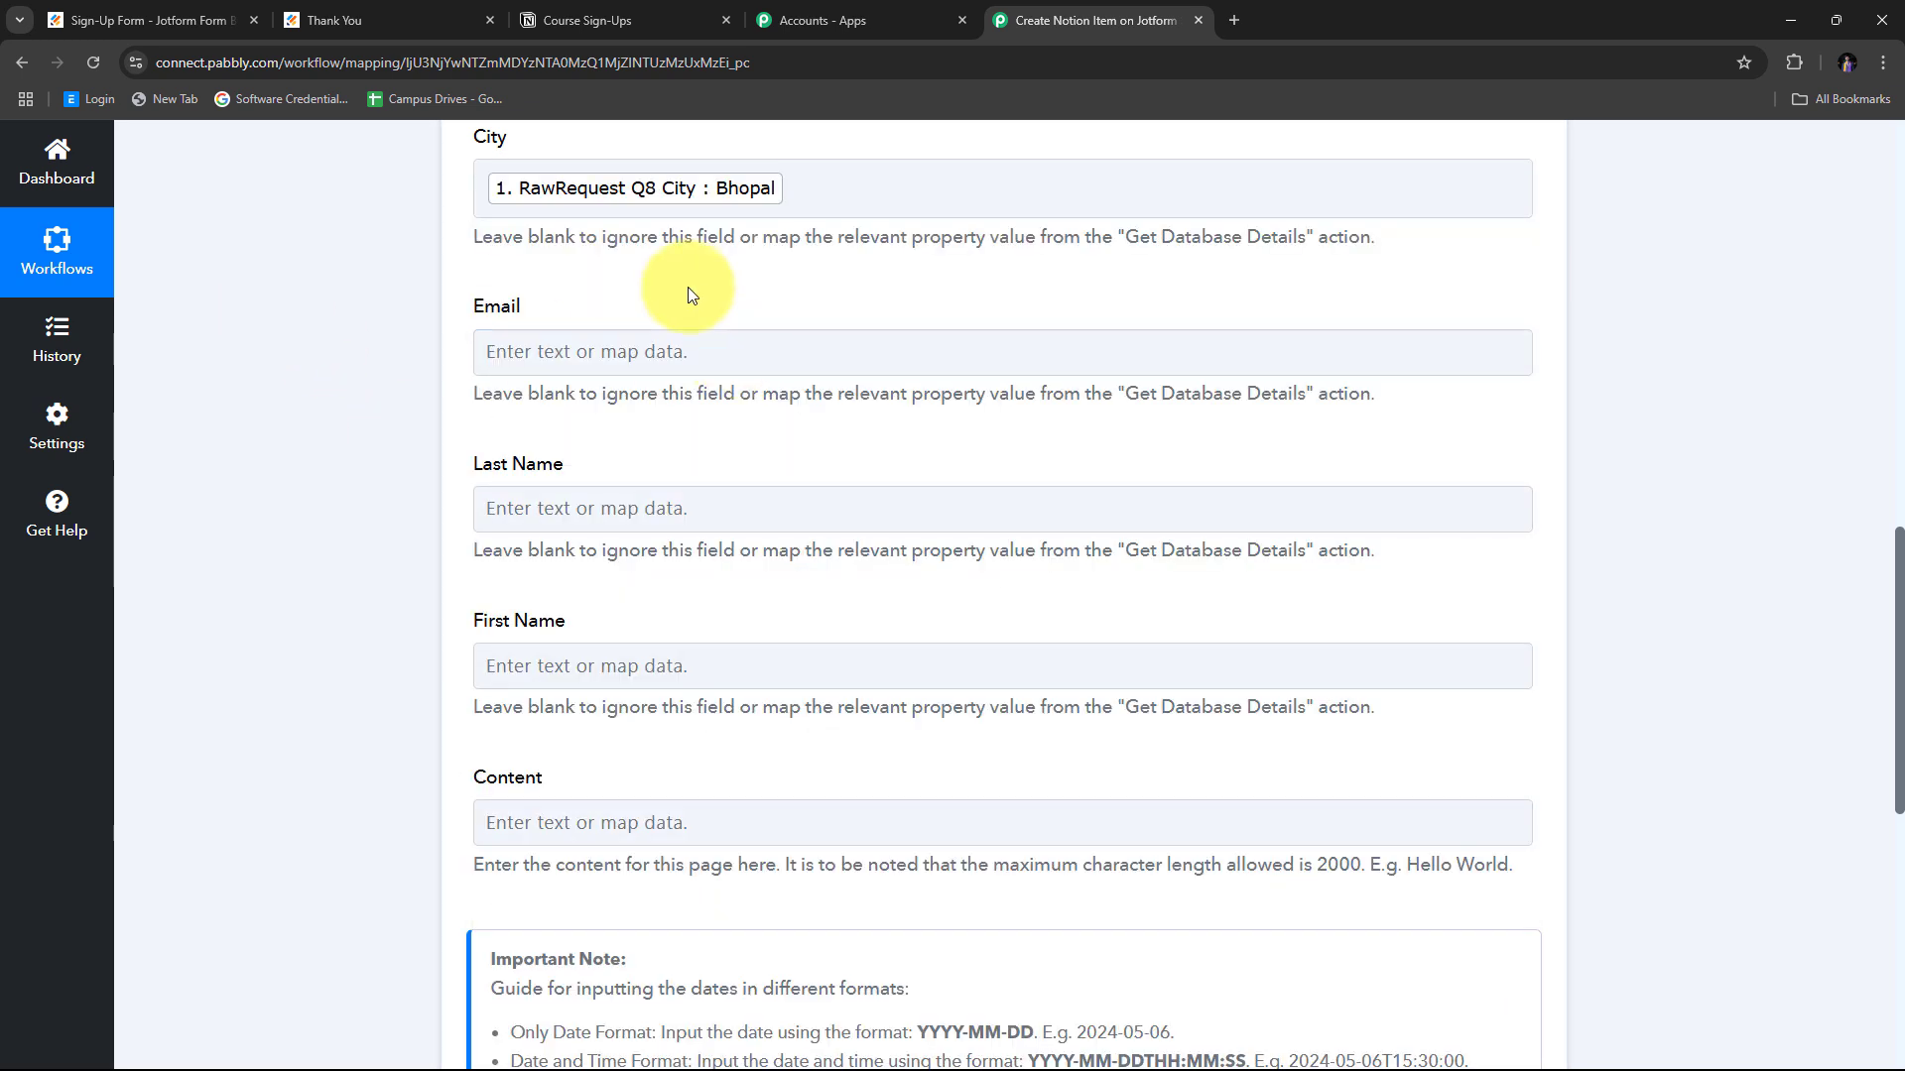
pyautogui.click(553, 351)
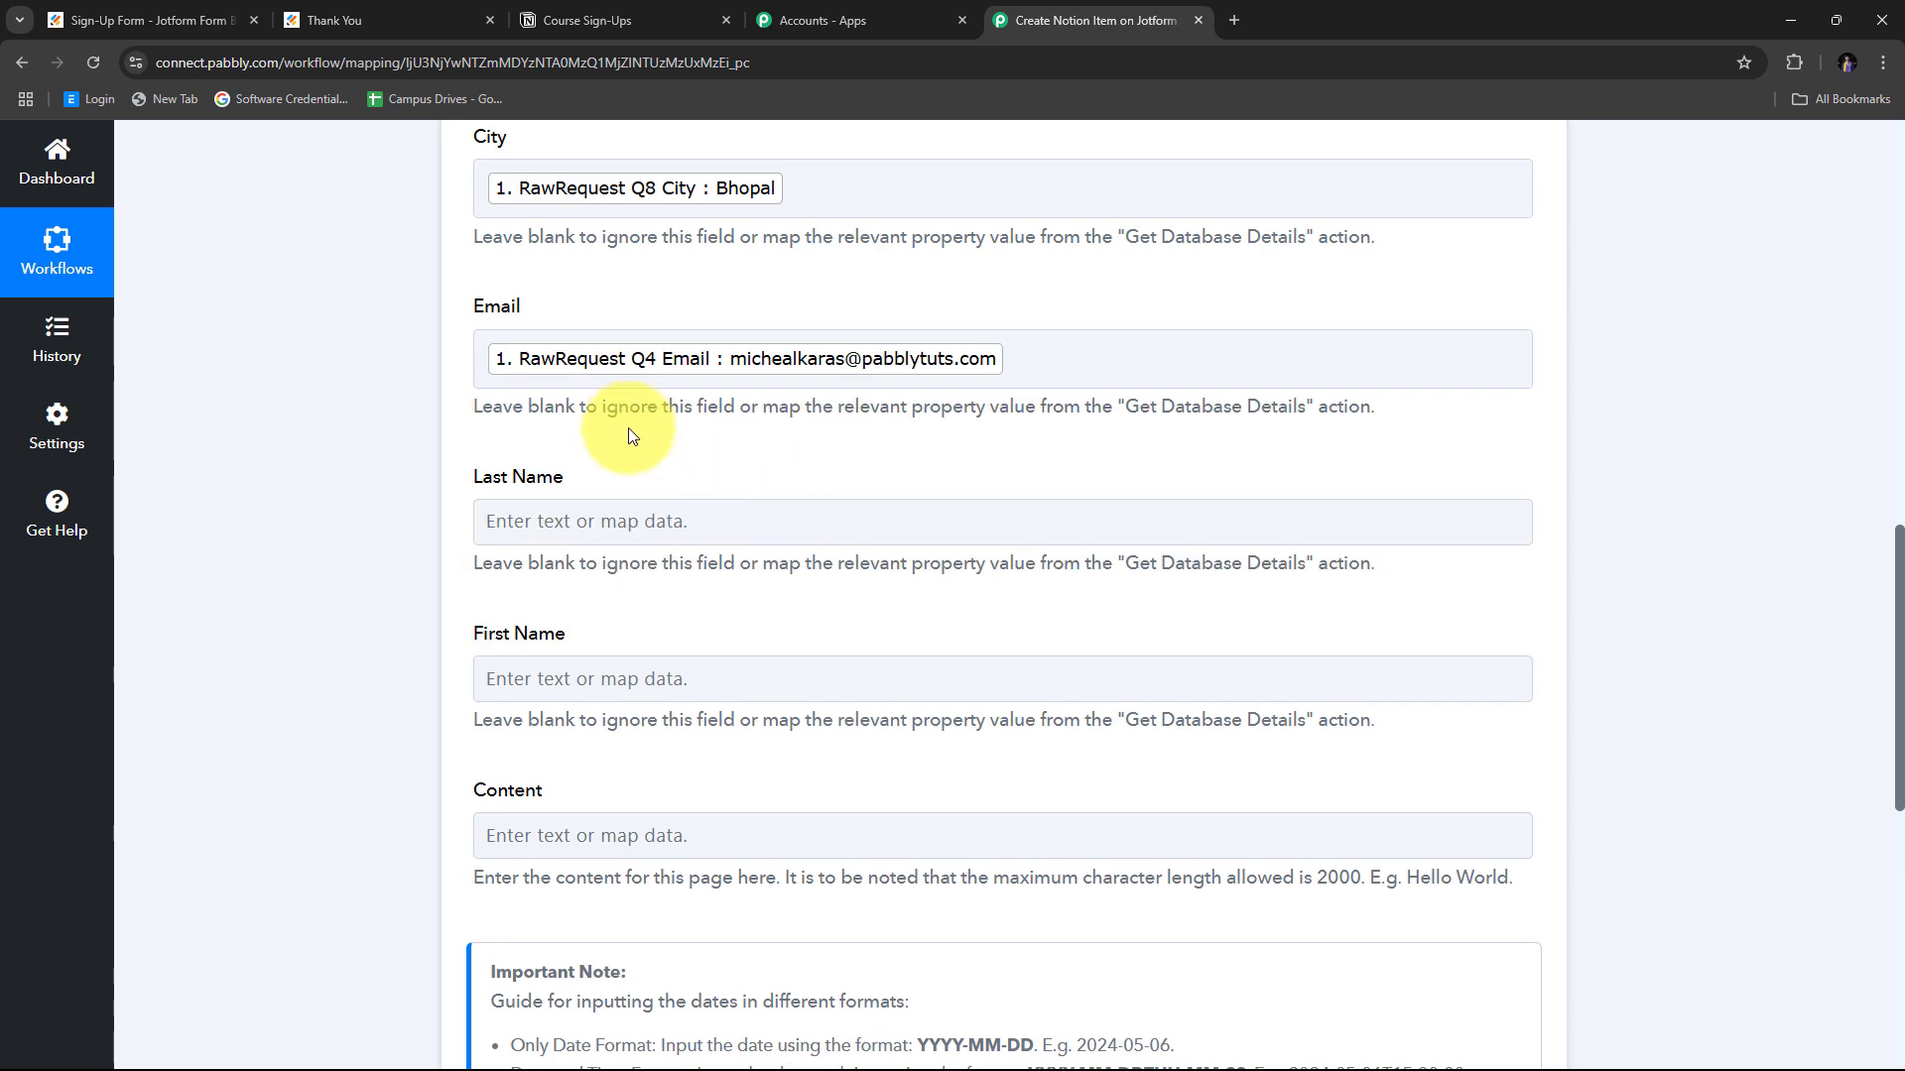
pyautogui.scroll(-1, 543, 538)
# Map a Jotform response value into the Last Name field.
pyautogui.click(544, 422)
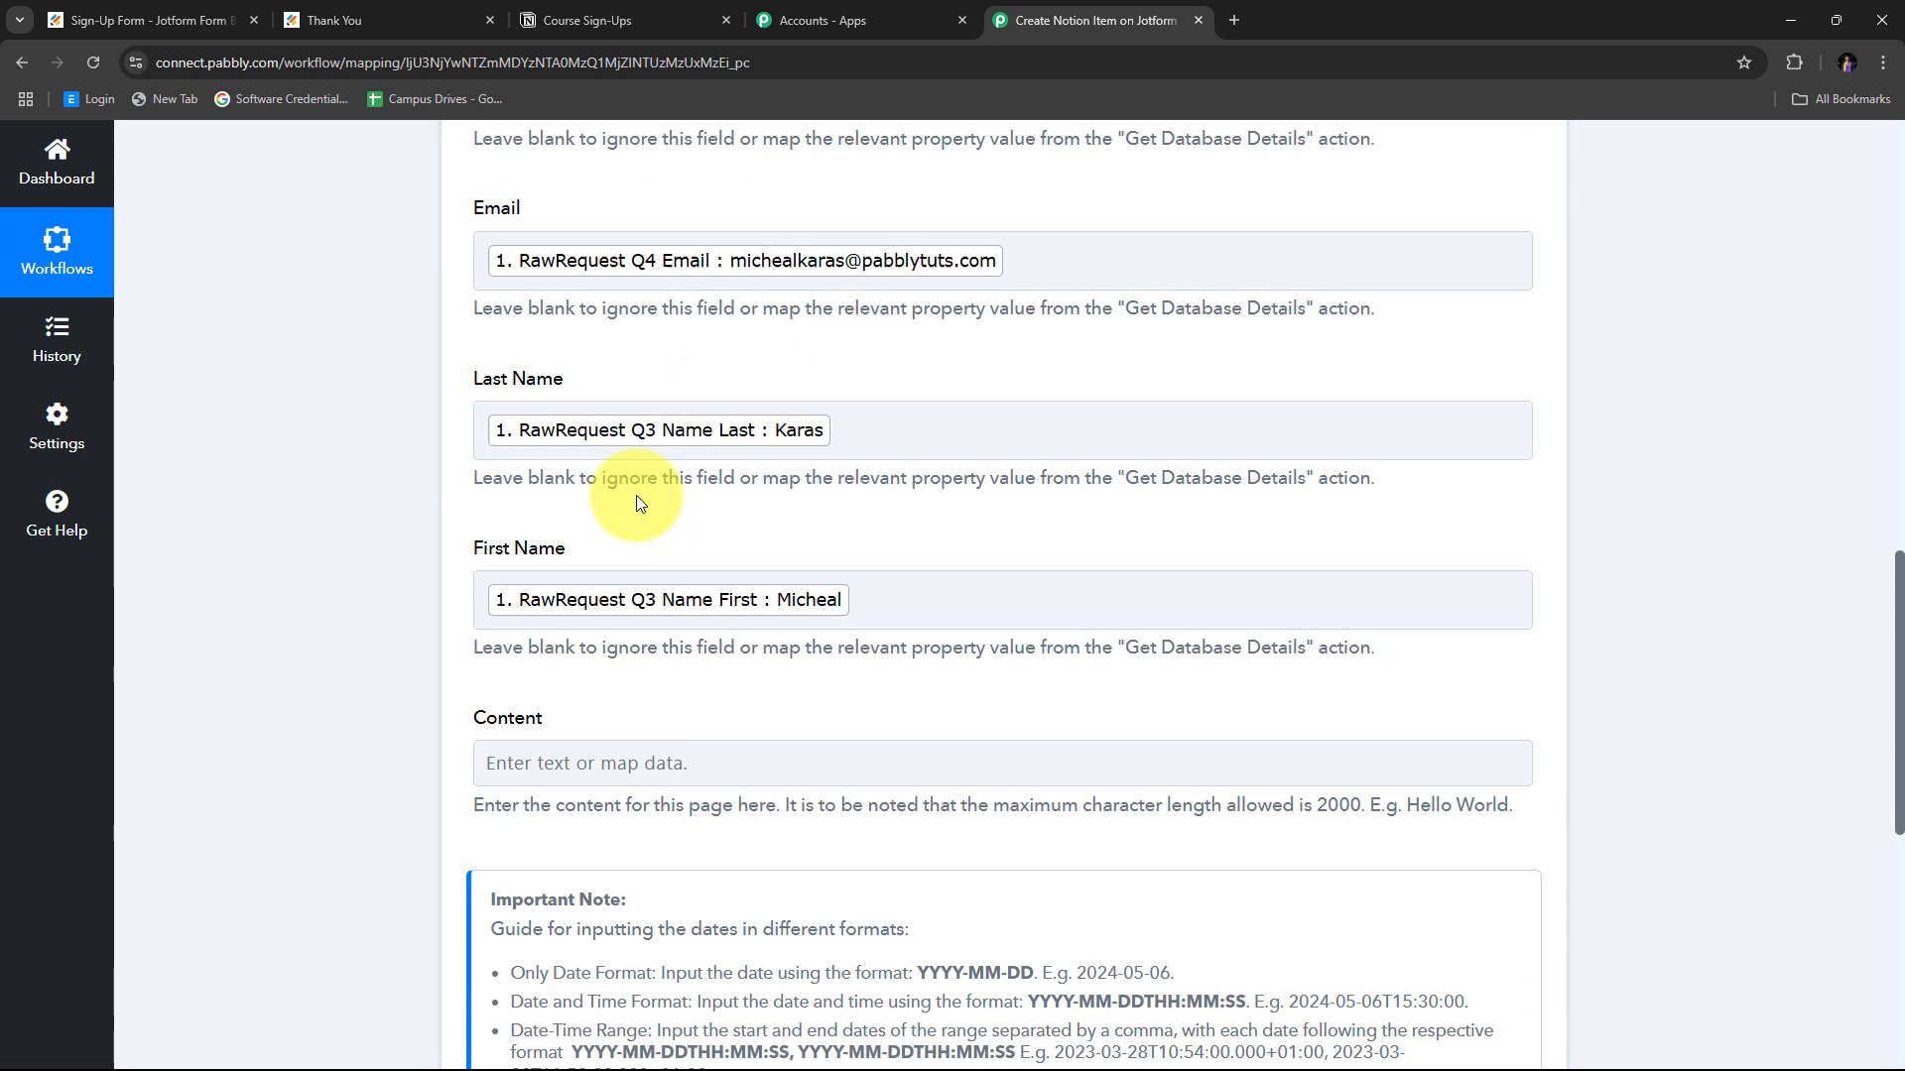
pyautogui.scroll(4, 635, 496)
pyautogui.scroll(2, 638, 501)
pyautogui.scroll(-8, 638, 501)
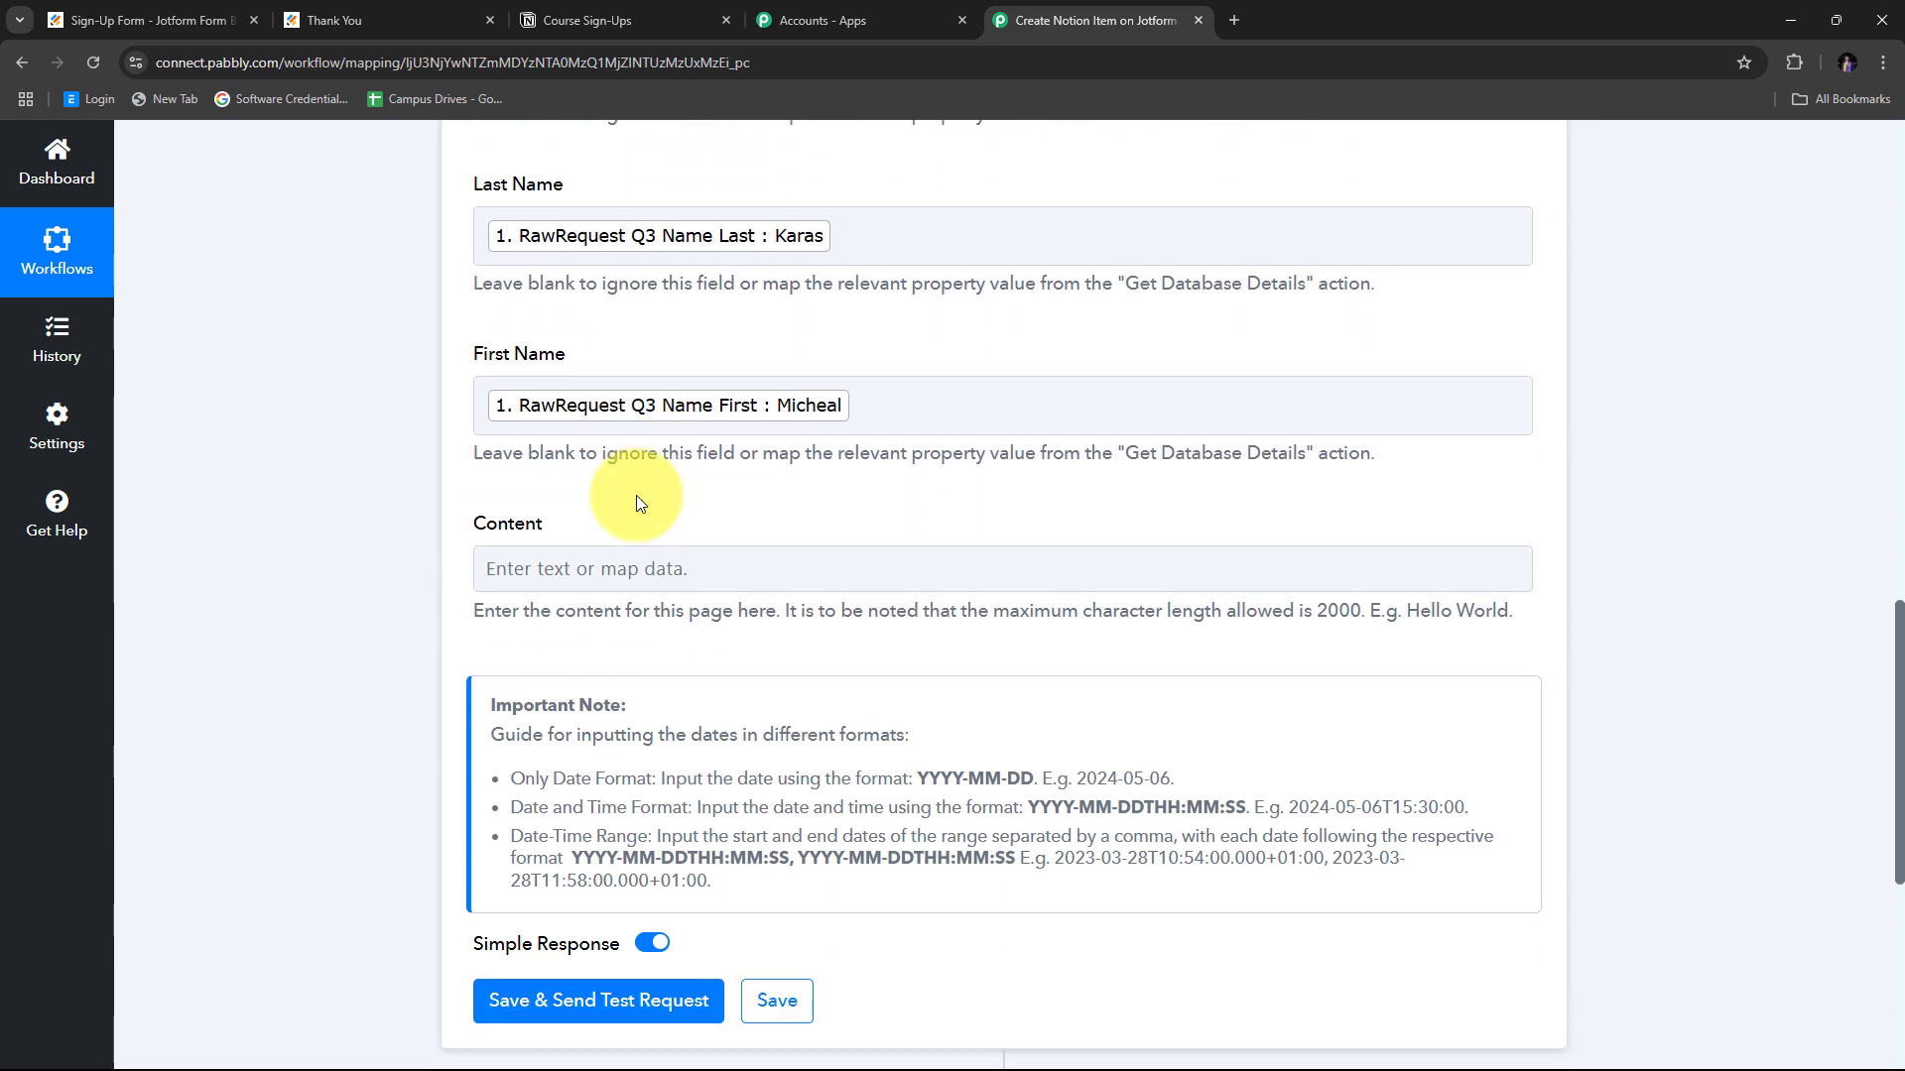
pyautogui.click(514, 565)
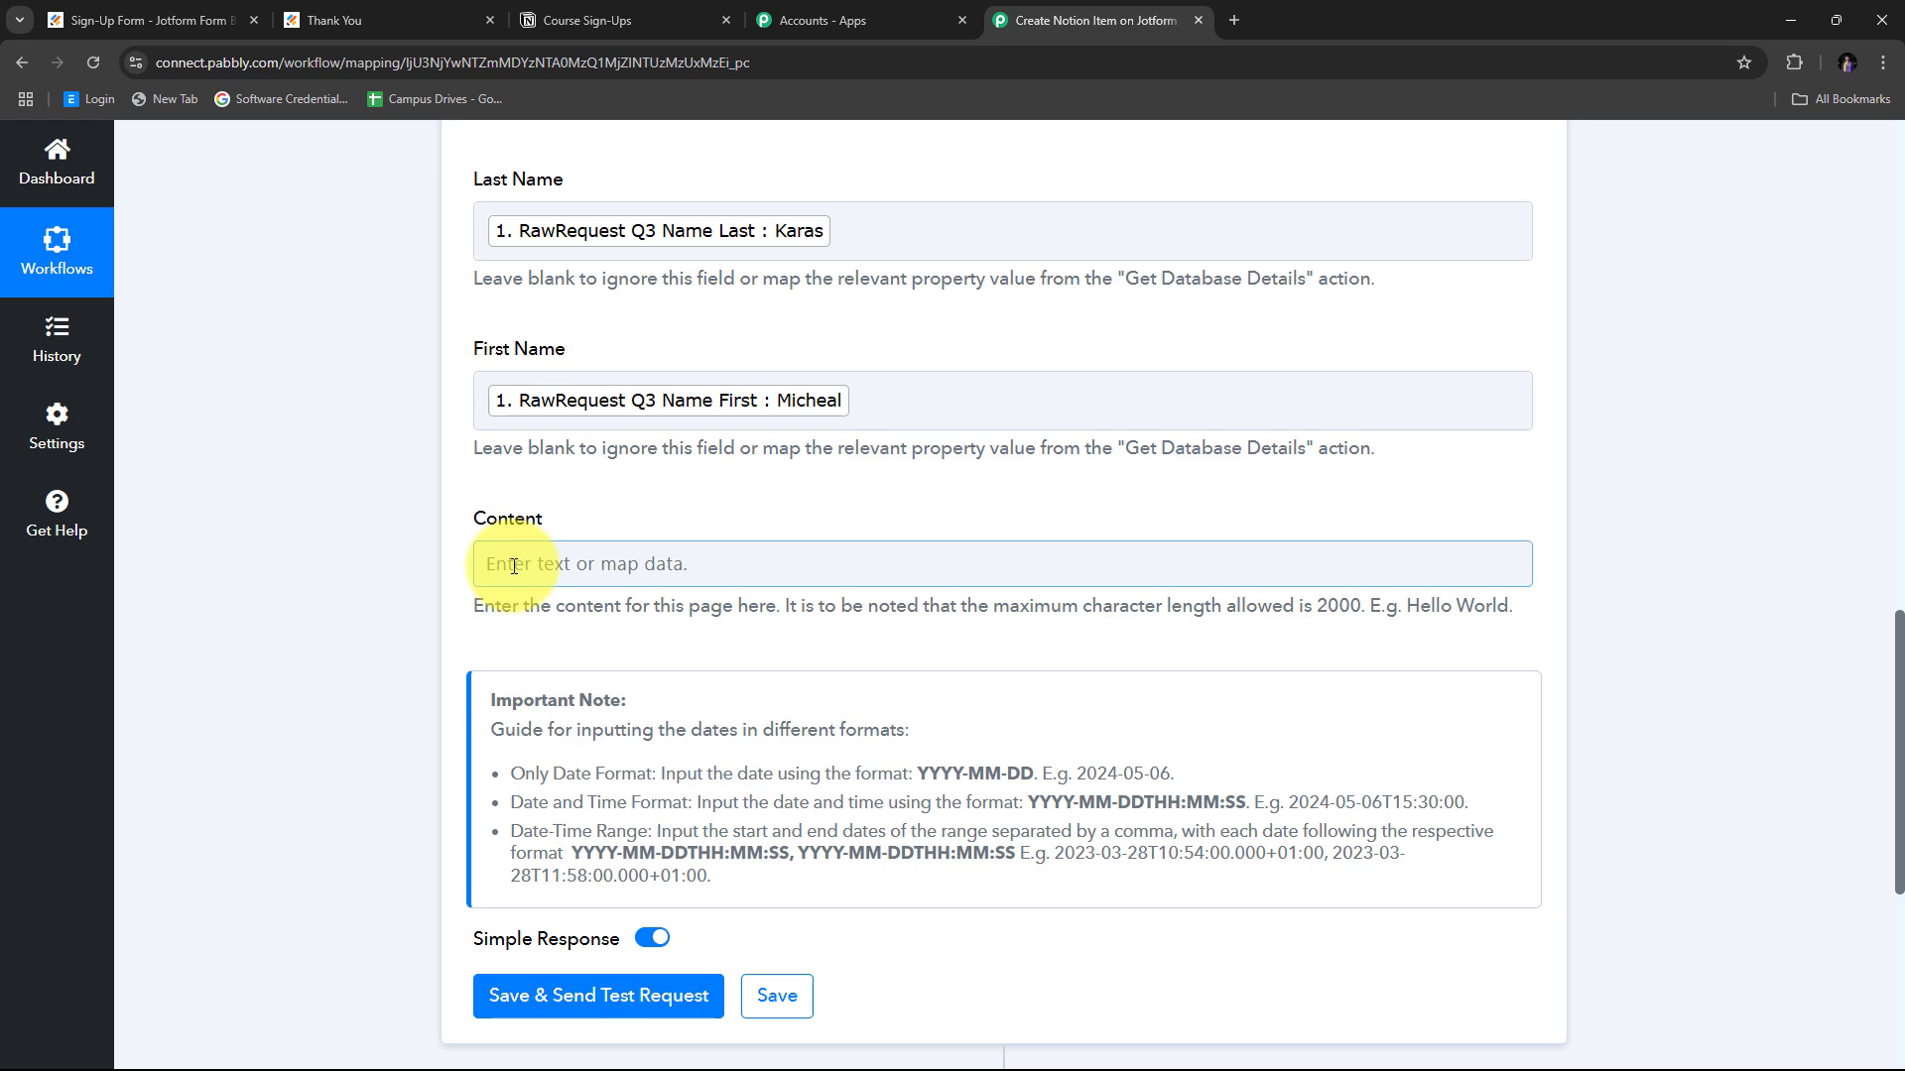
pyautogui.scroll(2, 821, 544)
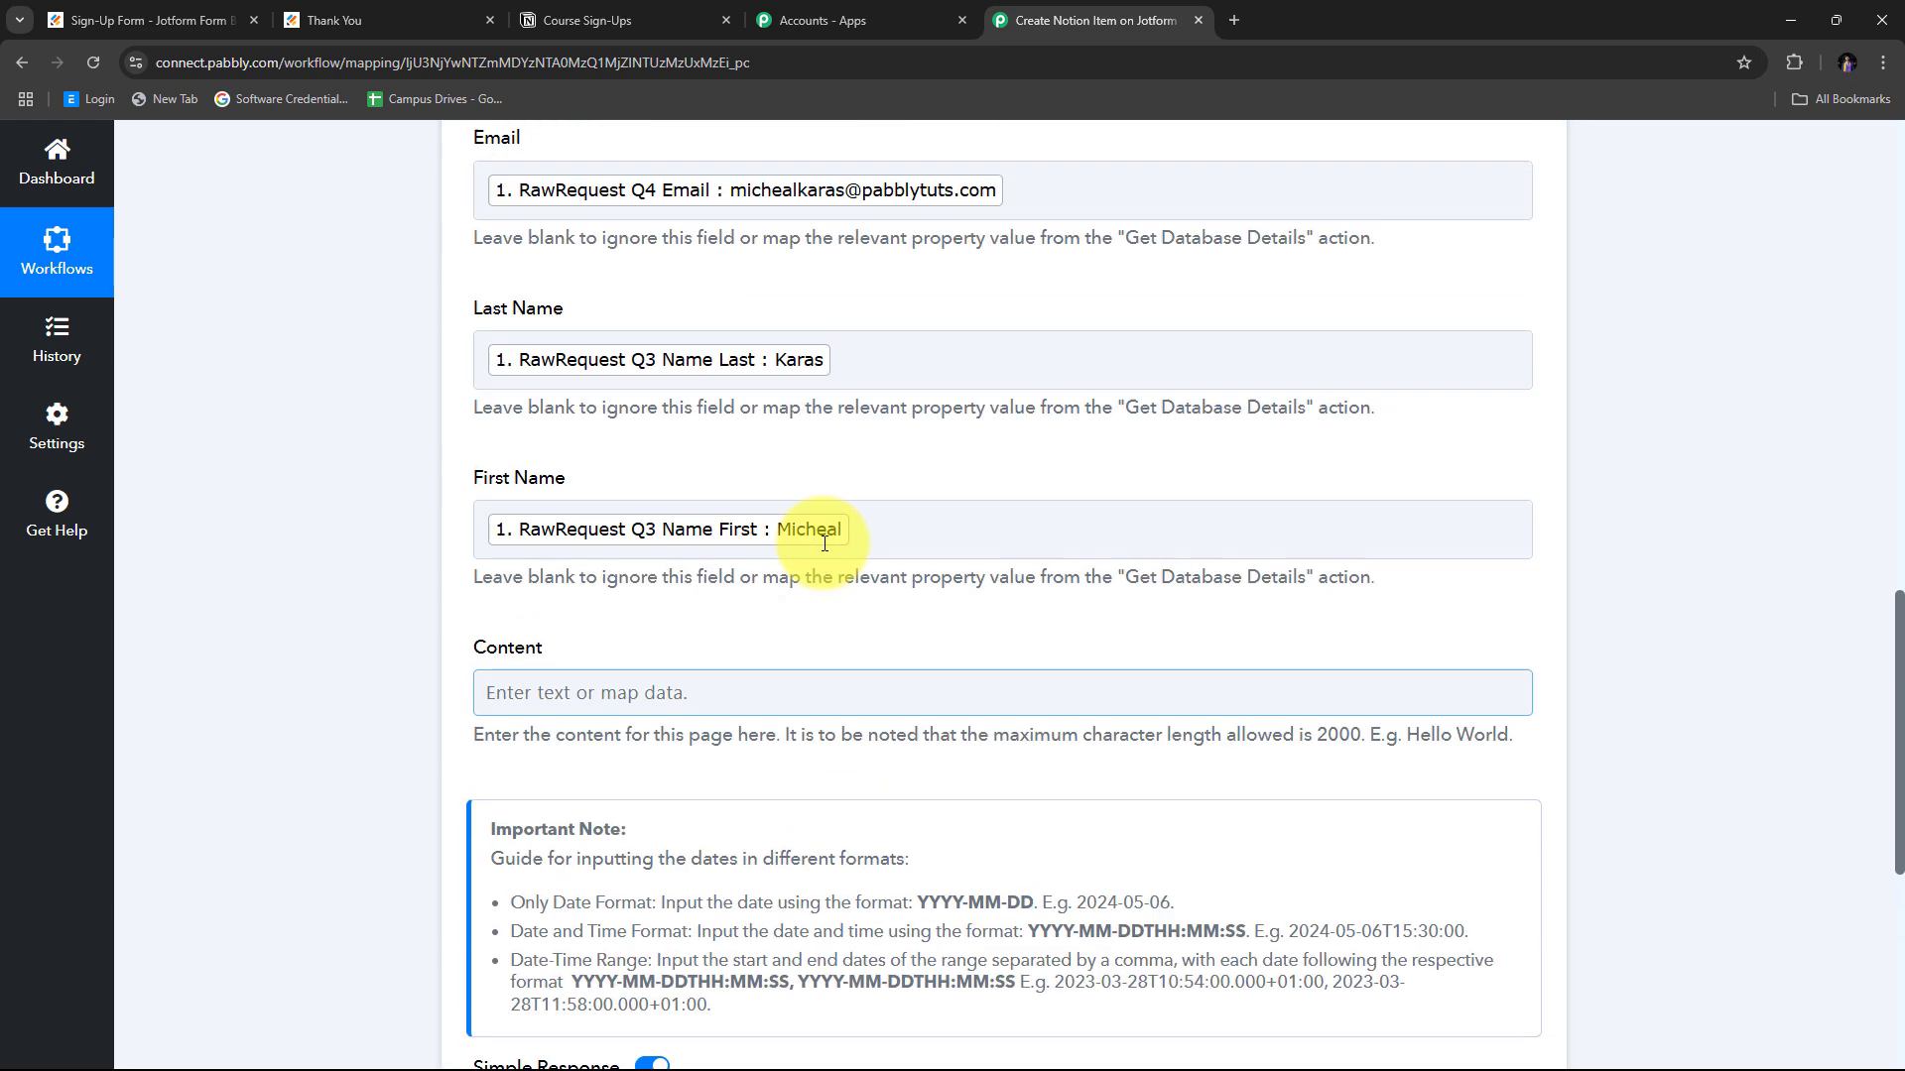
pyautogui.scroll(5, 824, 544)
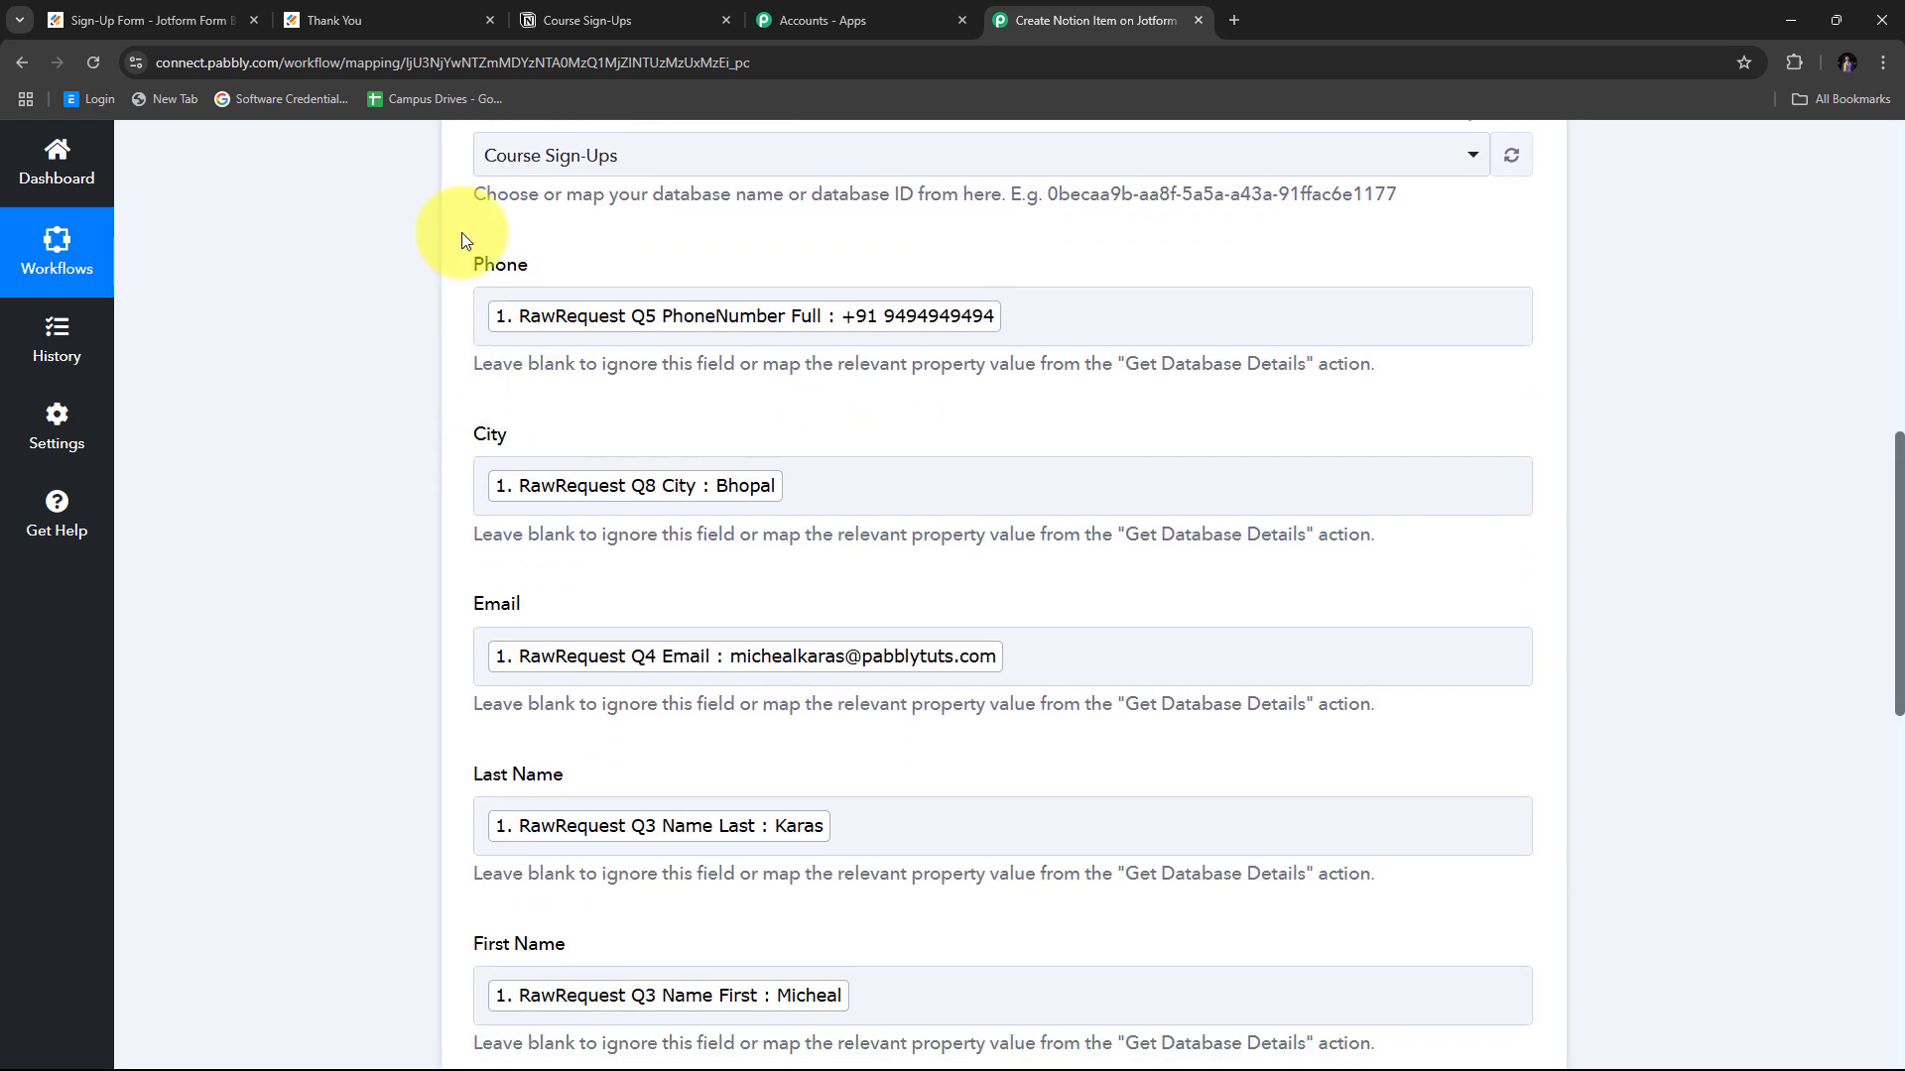
pyautogui.scroll(-1, 936, 830)
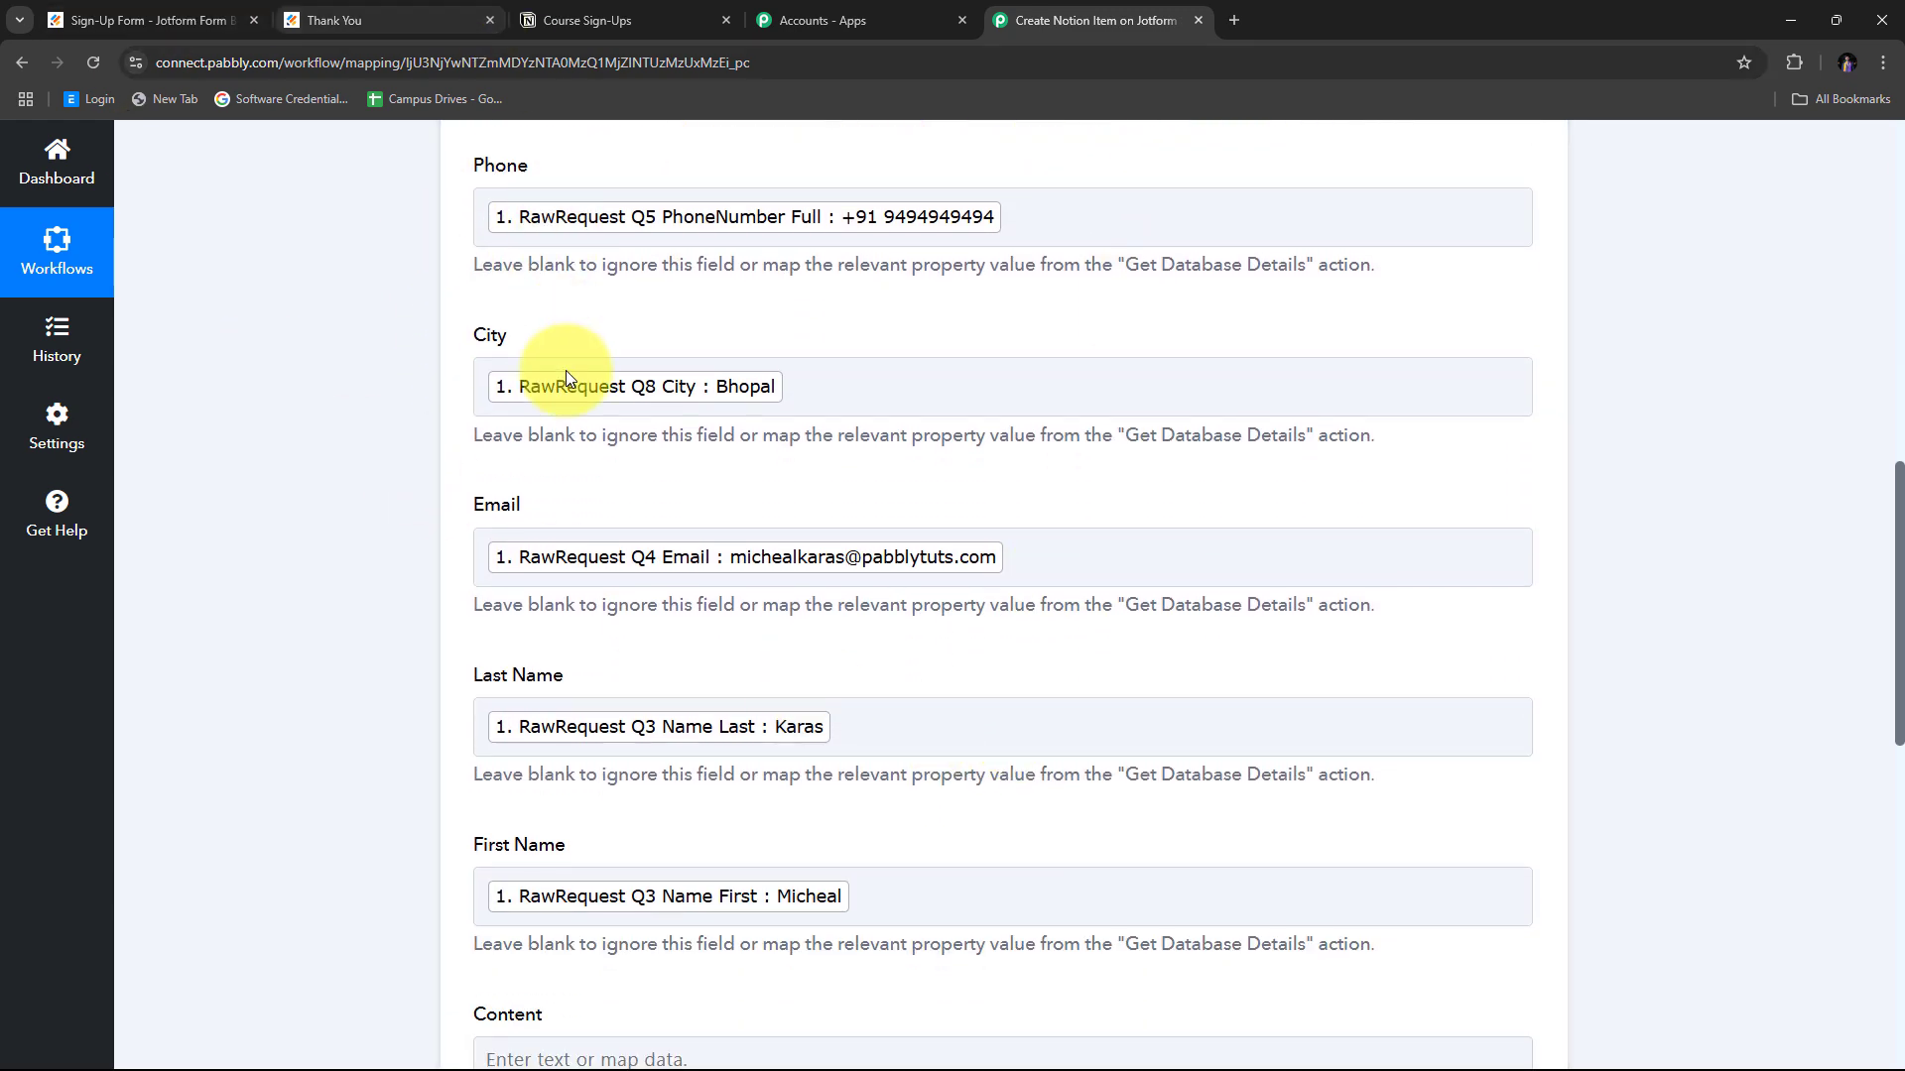
pyautogui.scroll(1, 406, 395)
pyautogui.scroll(-1, 1091, 297)
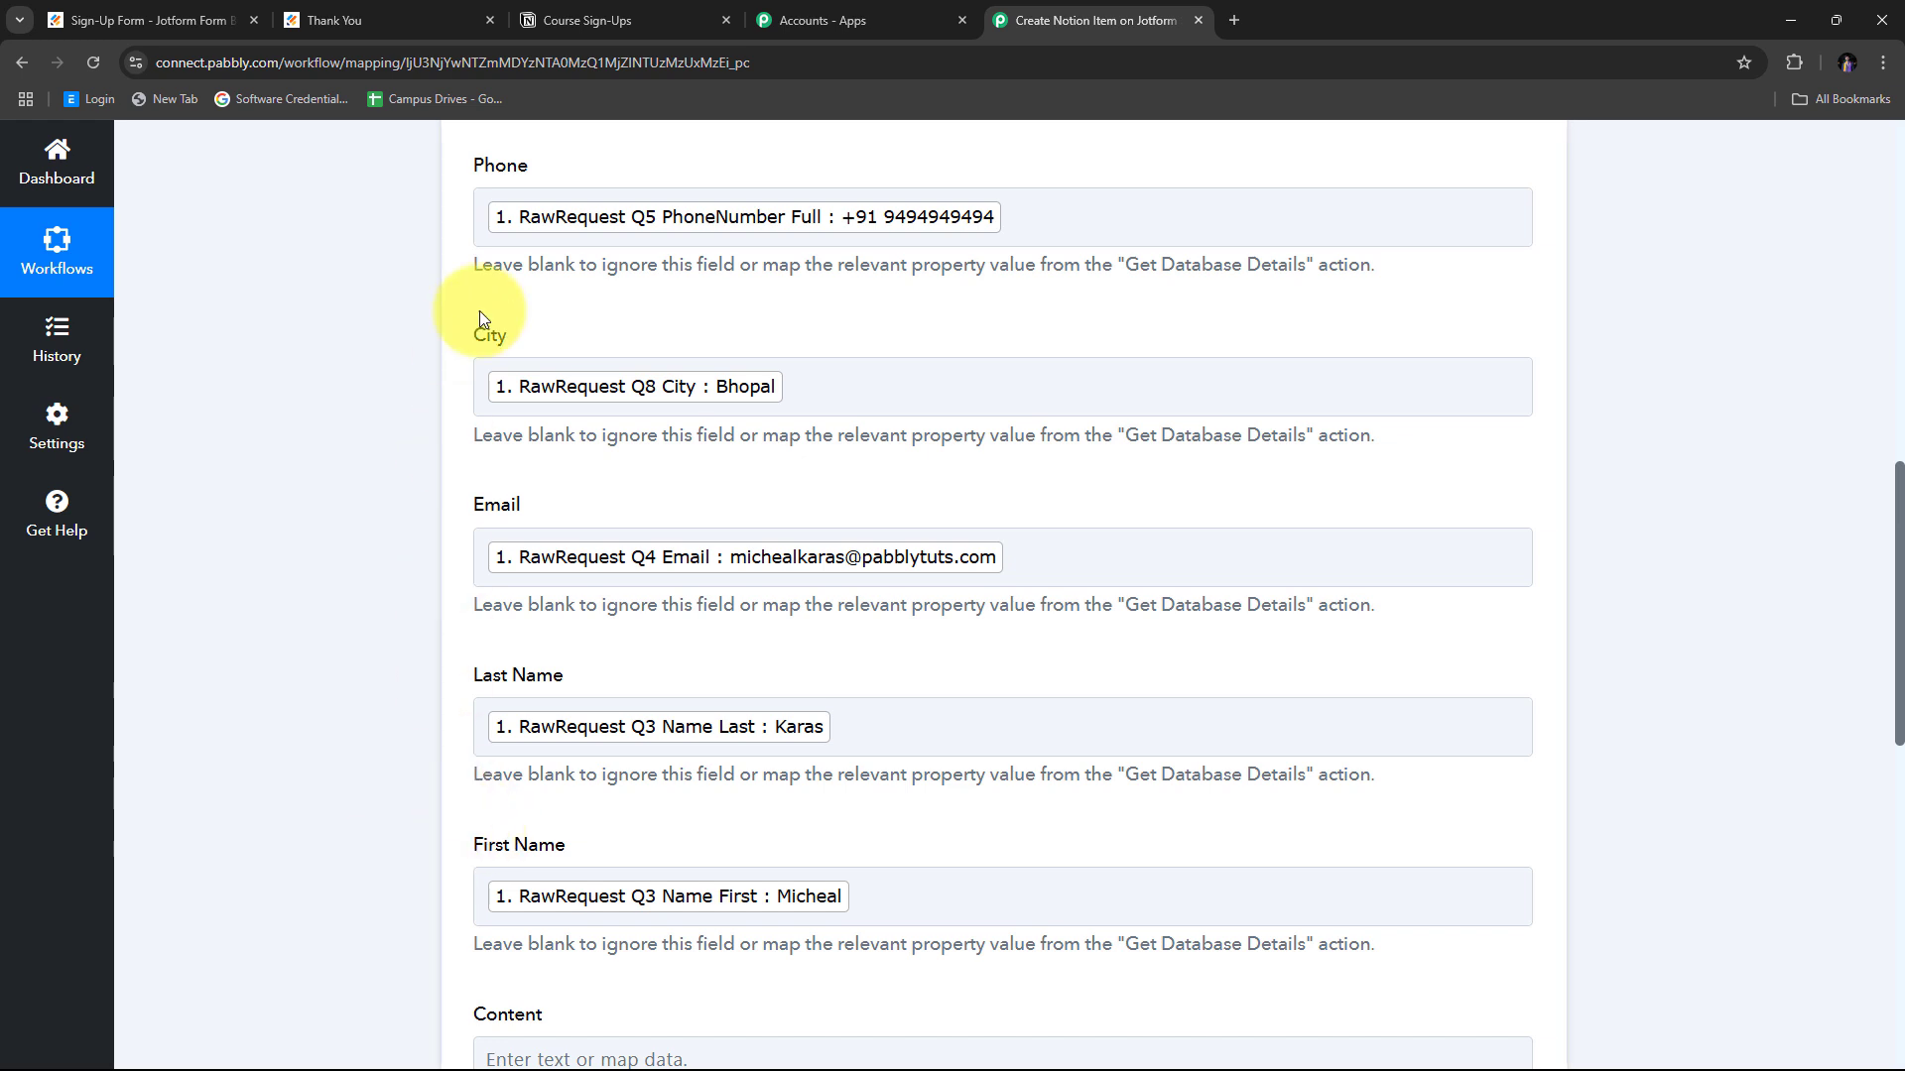
pyautogui.scroll(-9, 1095, 323)
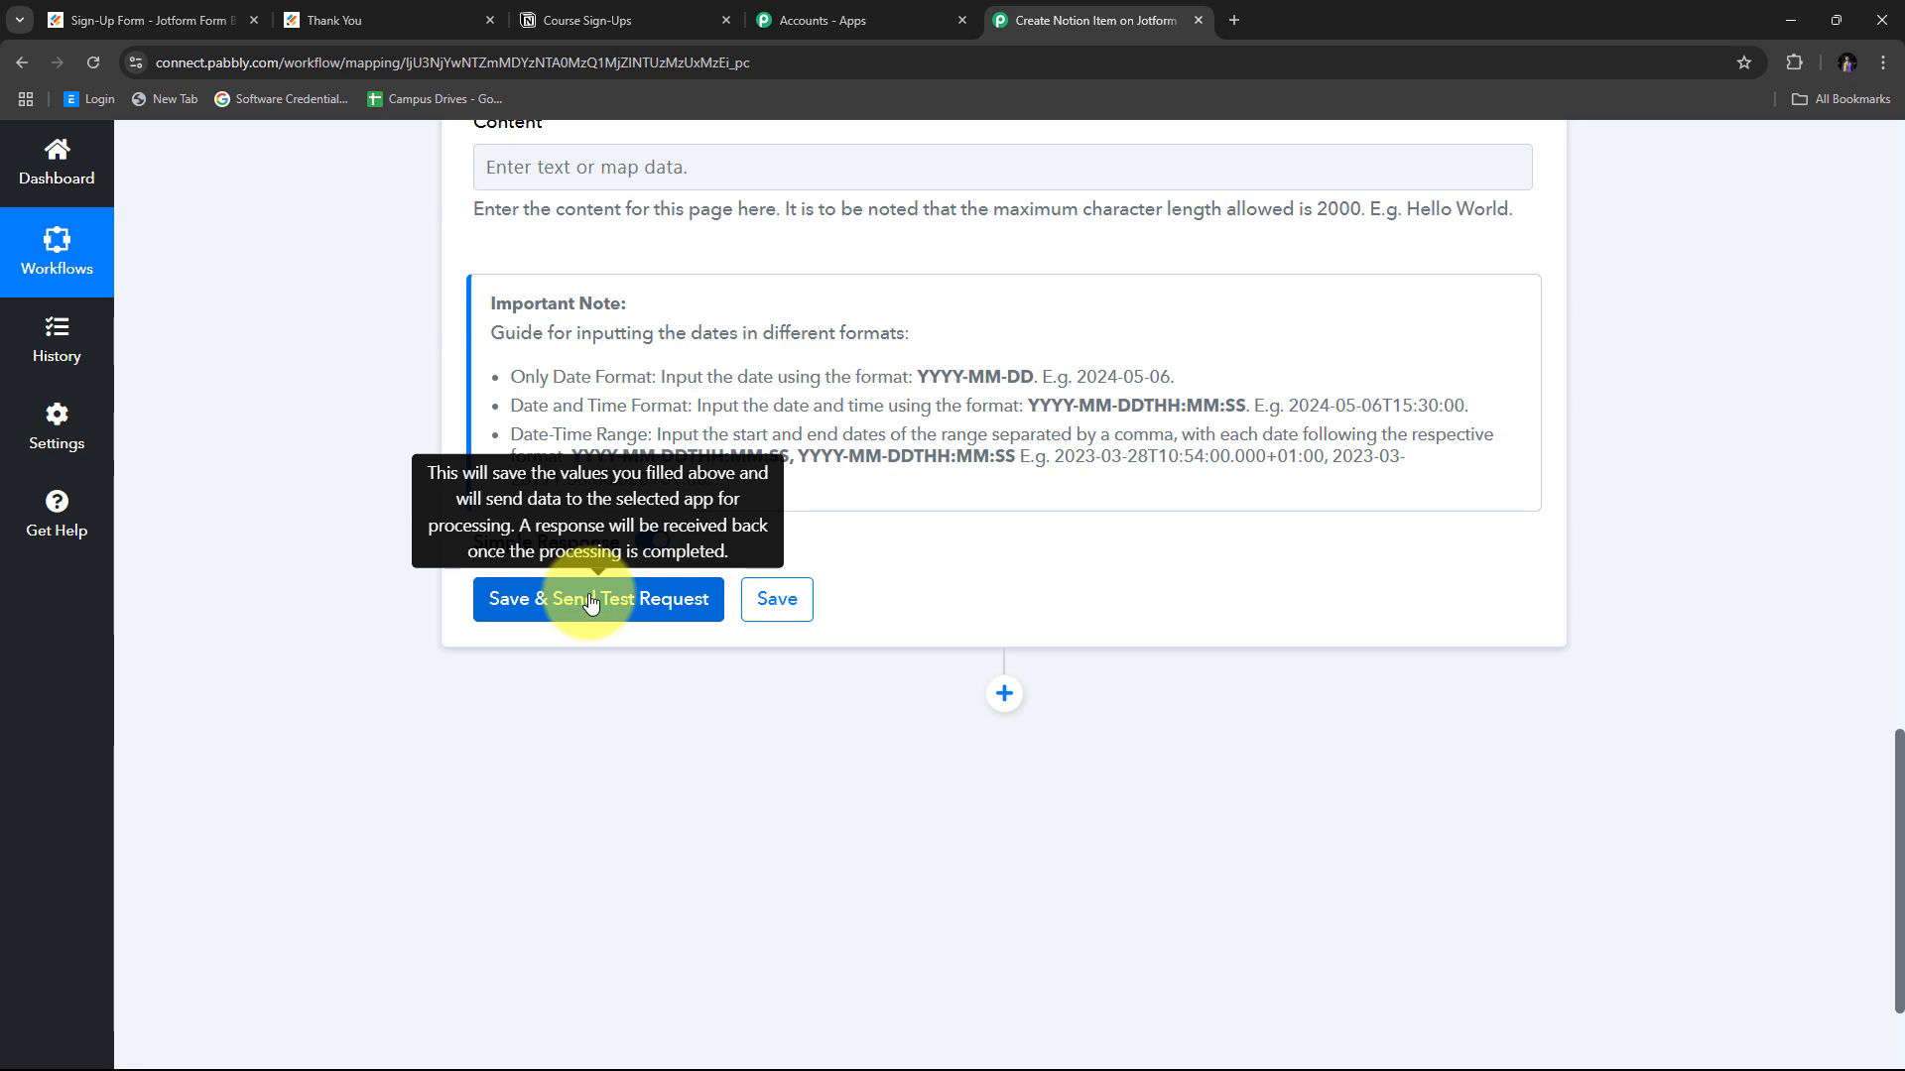
# Save the Notion step, send a test request, and review the new page response.
pyautogui.click(590, 602)
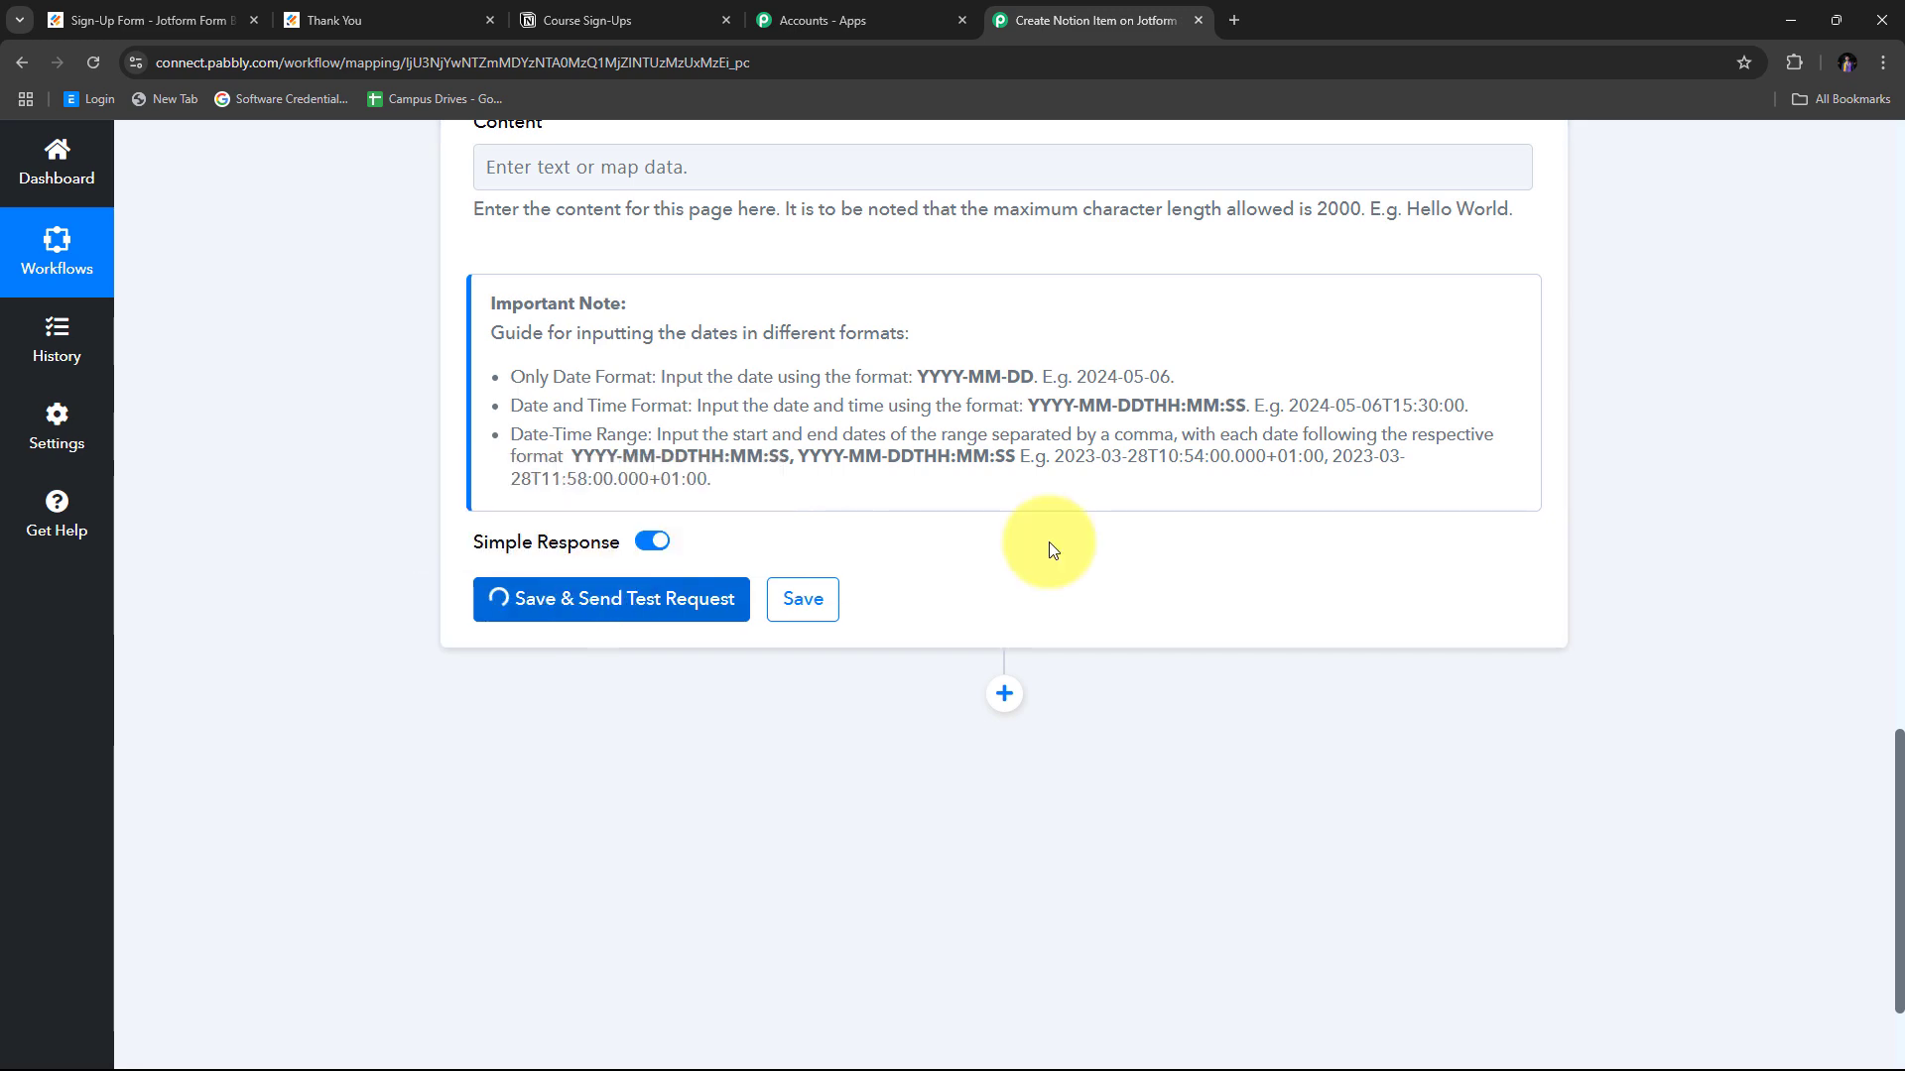
pyautogui.scroll(-2, 1613, 497)
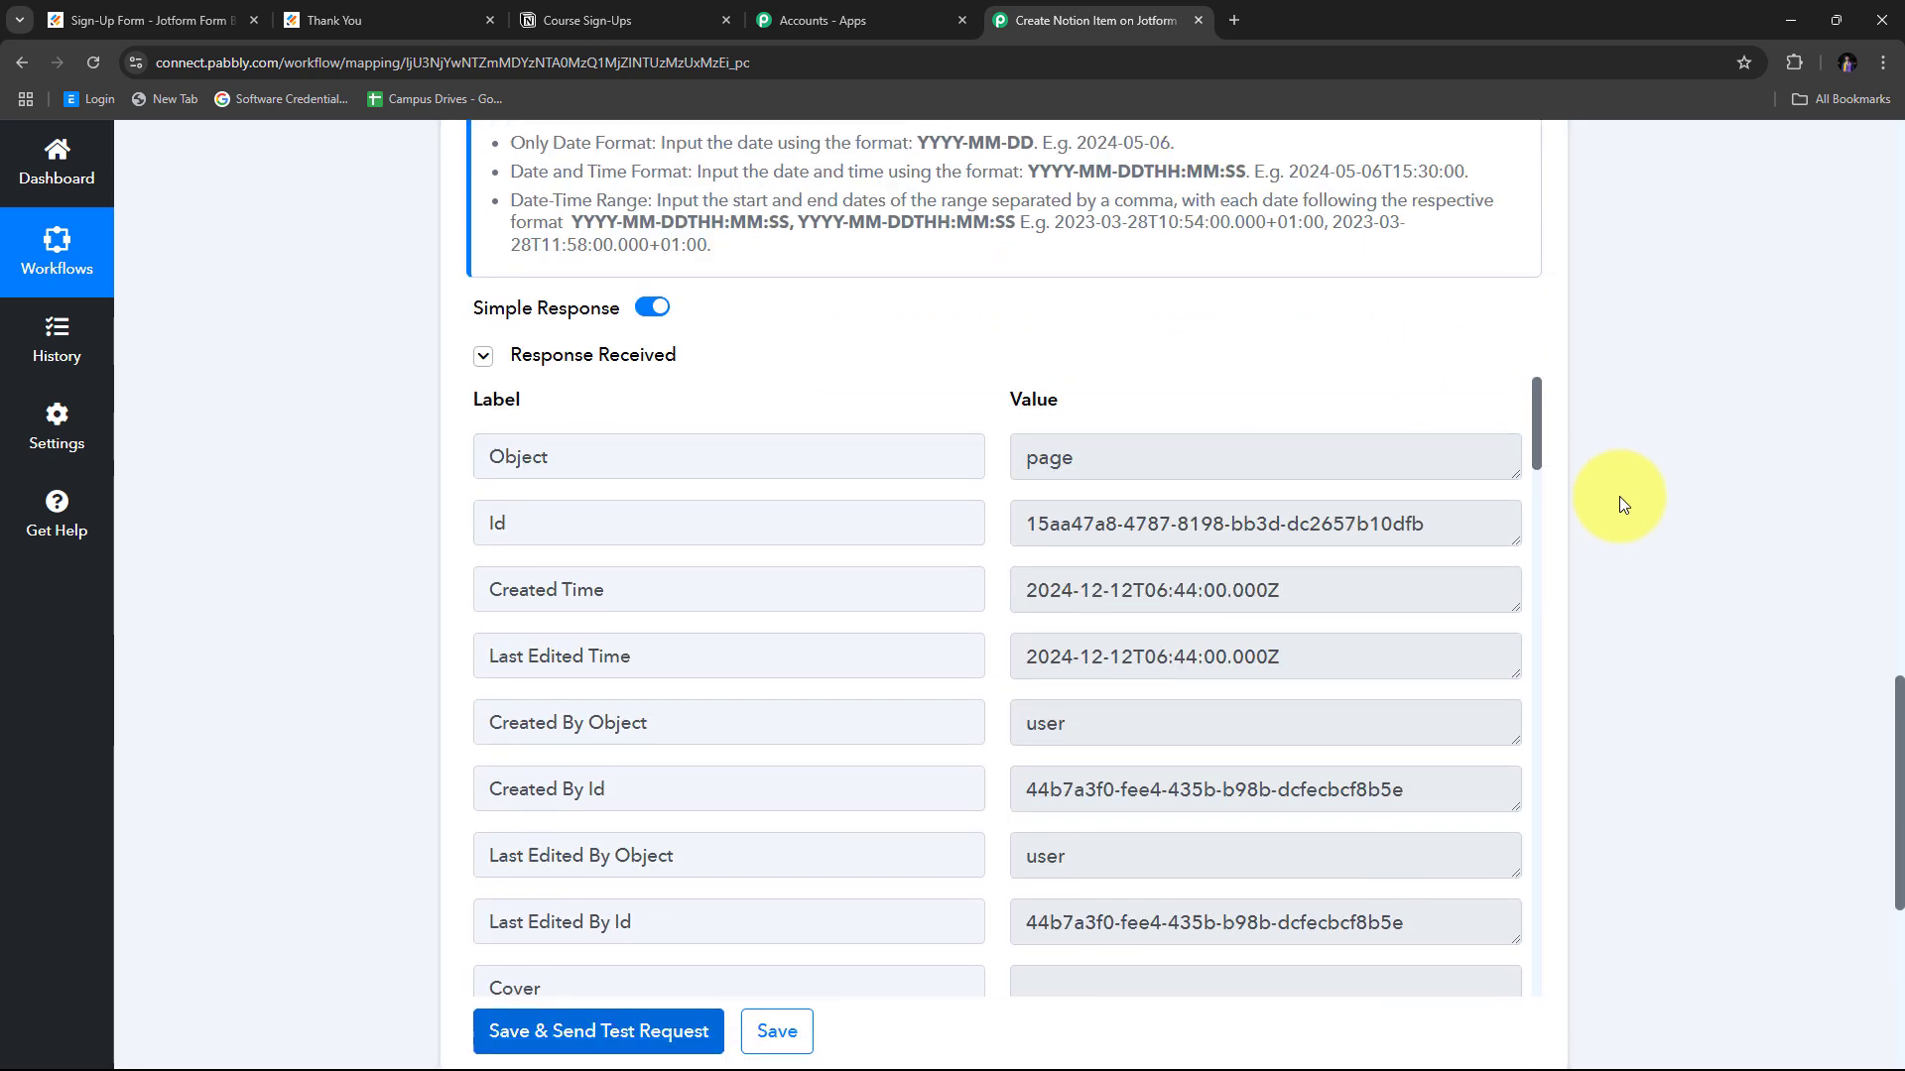
pyautogui.scroll(-2, 1619, 496)
pyautogui.scroll(-4, 1006, 491)
pyautogui.scroll(5, 1006, 491)
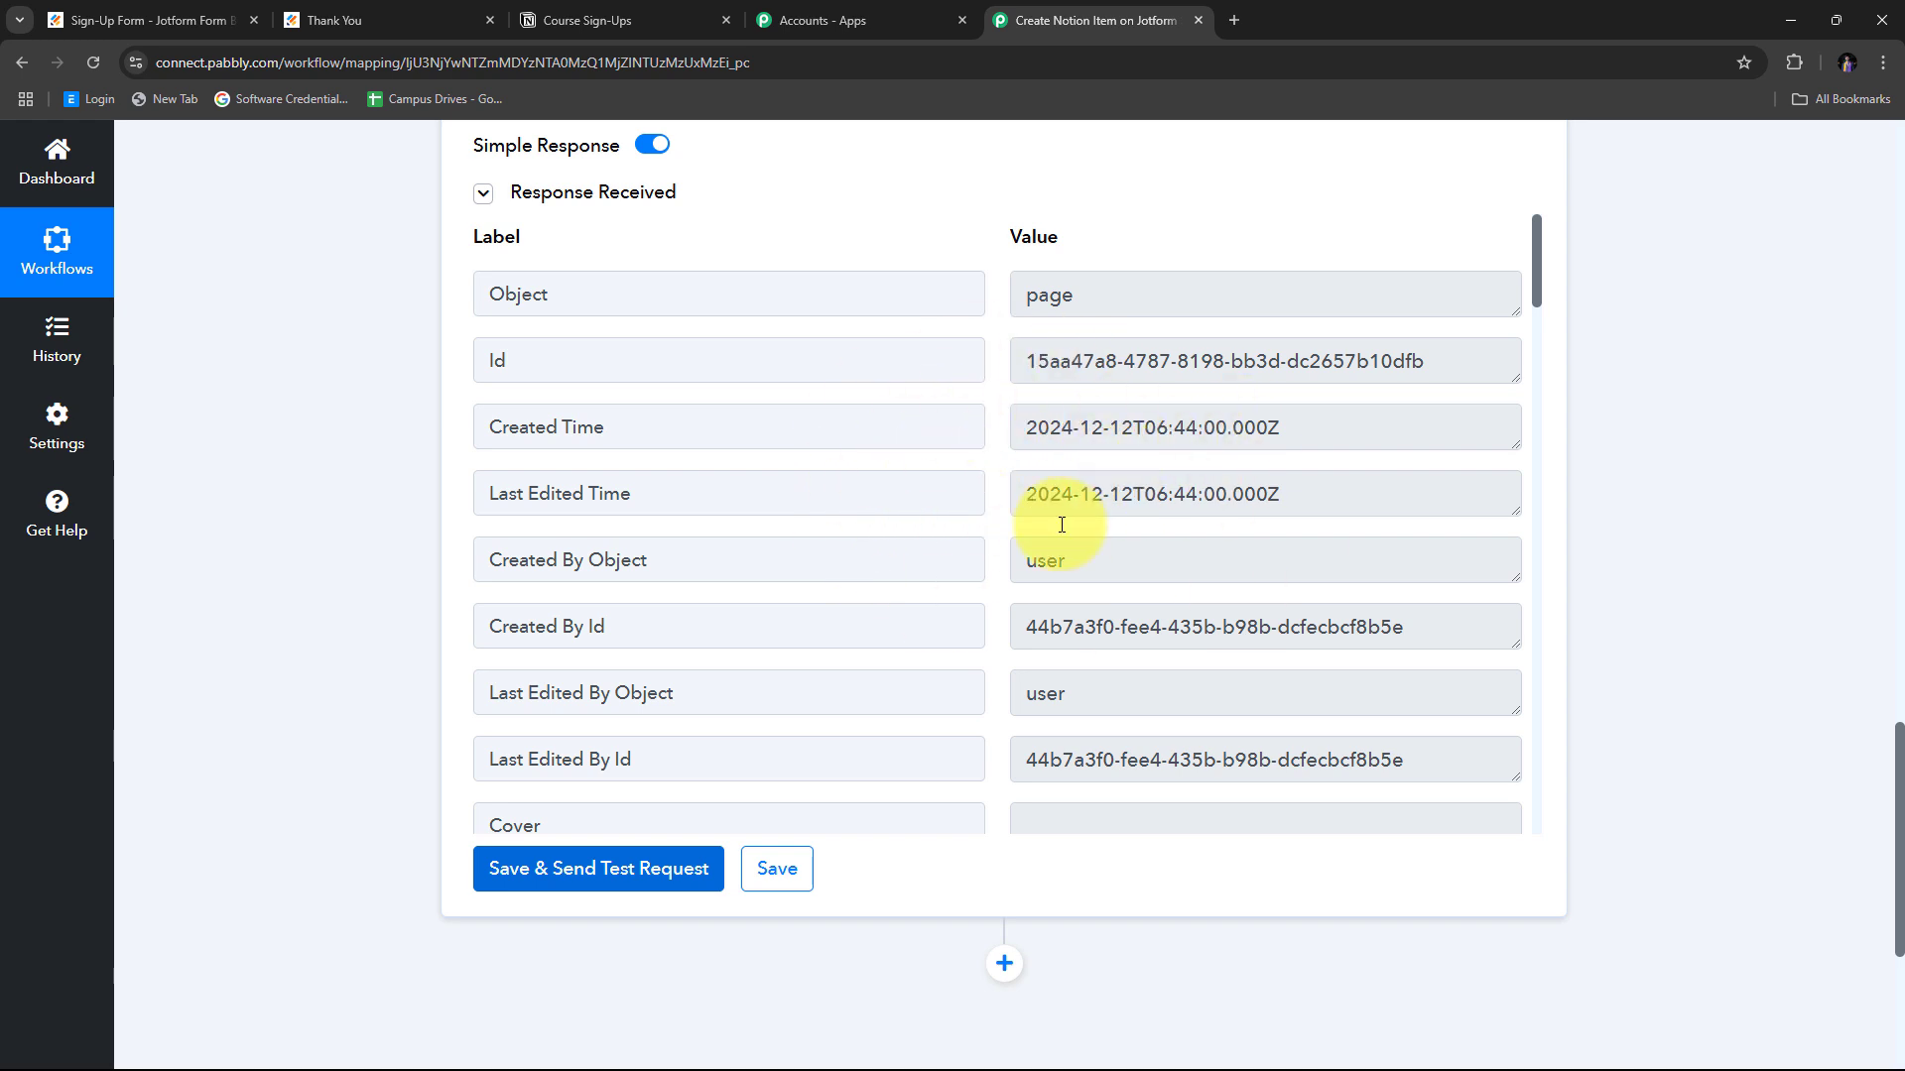
# Check the Bhopal test row in Course Sign-Ups and widen the Email column.
pyautogui.click(609, 19)
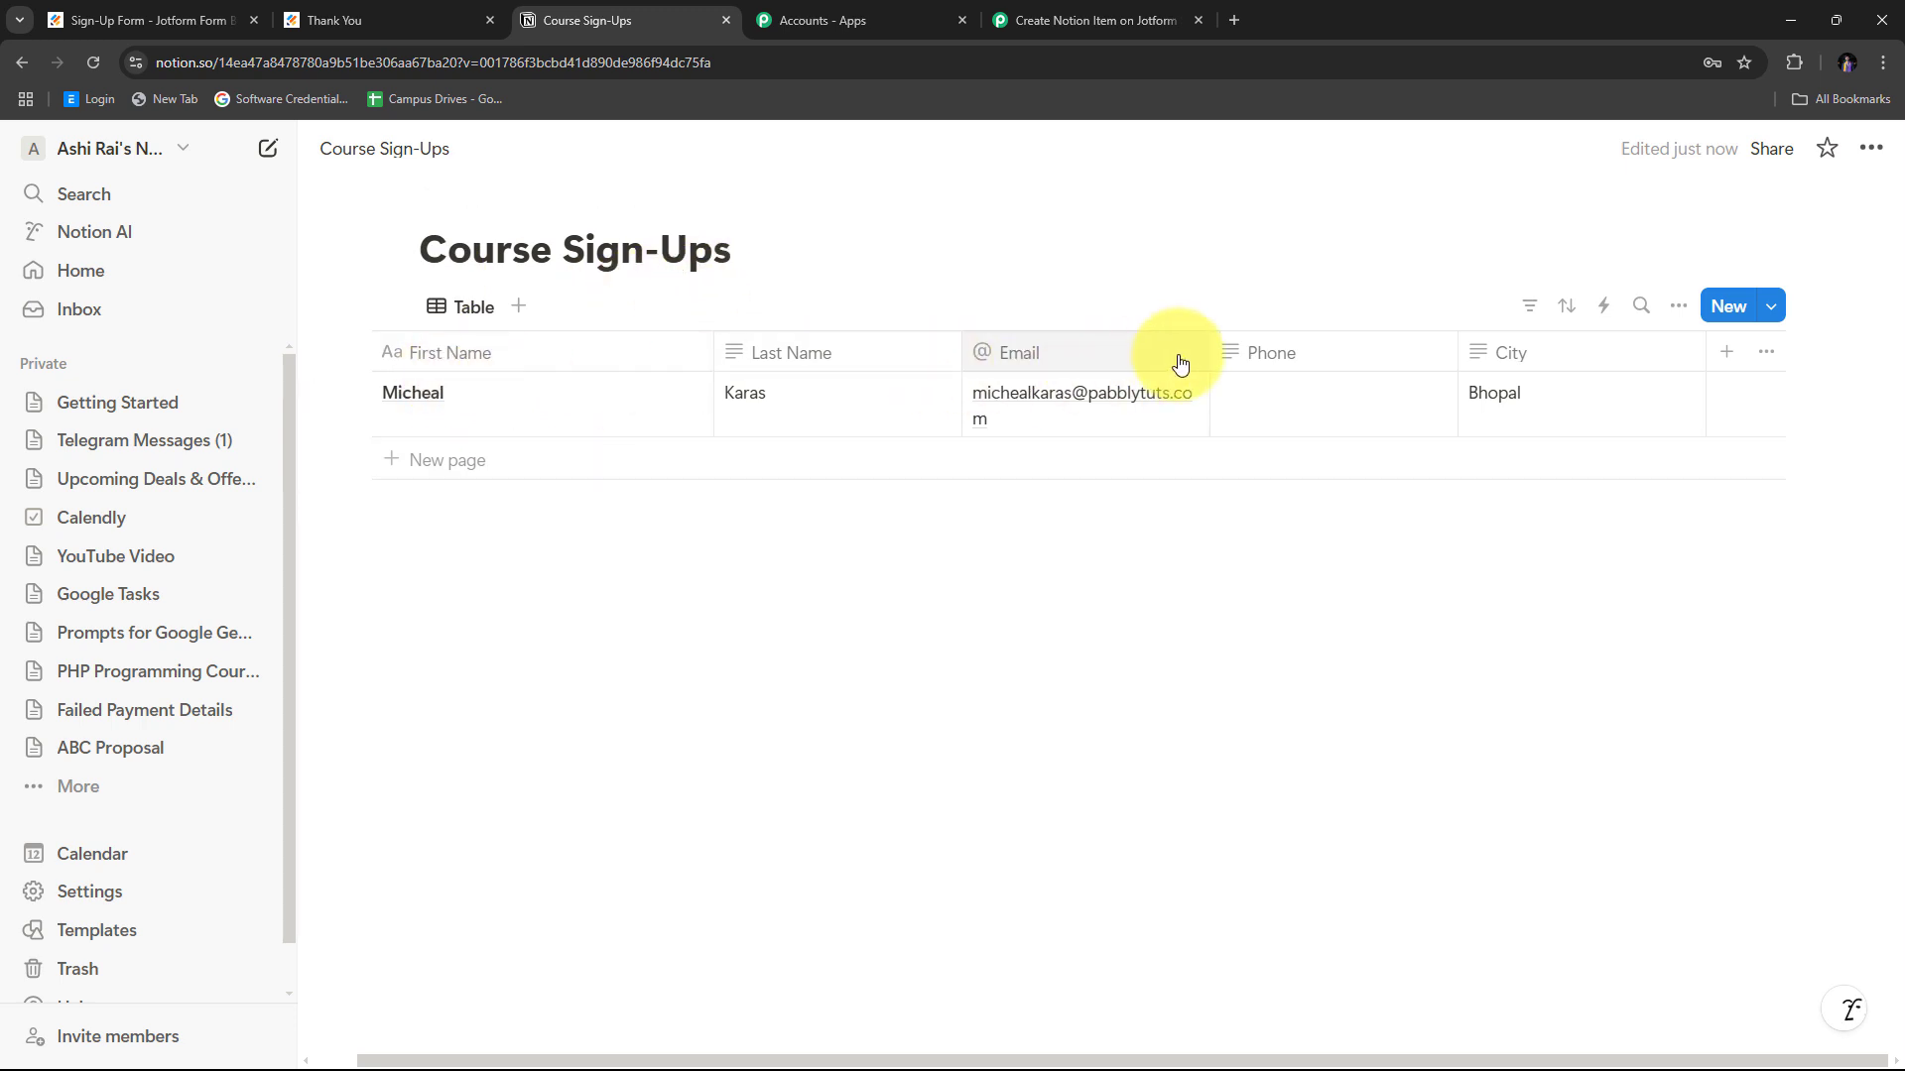
pyautogui.moveTo(1207, 344)
pyautogui.mouseDown()
pyautogui.moveTo(1261, 345)
pyautogui.moveTo(1182, 347)
pyautogui.mouseUp()
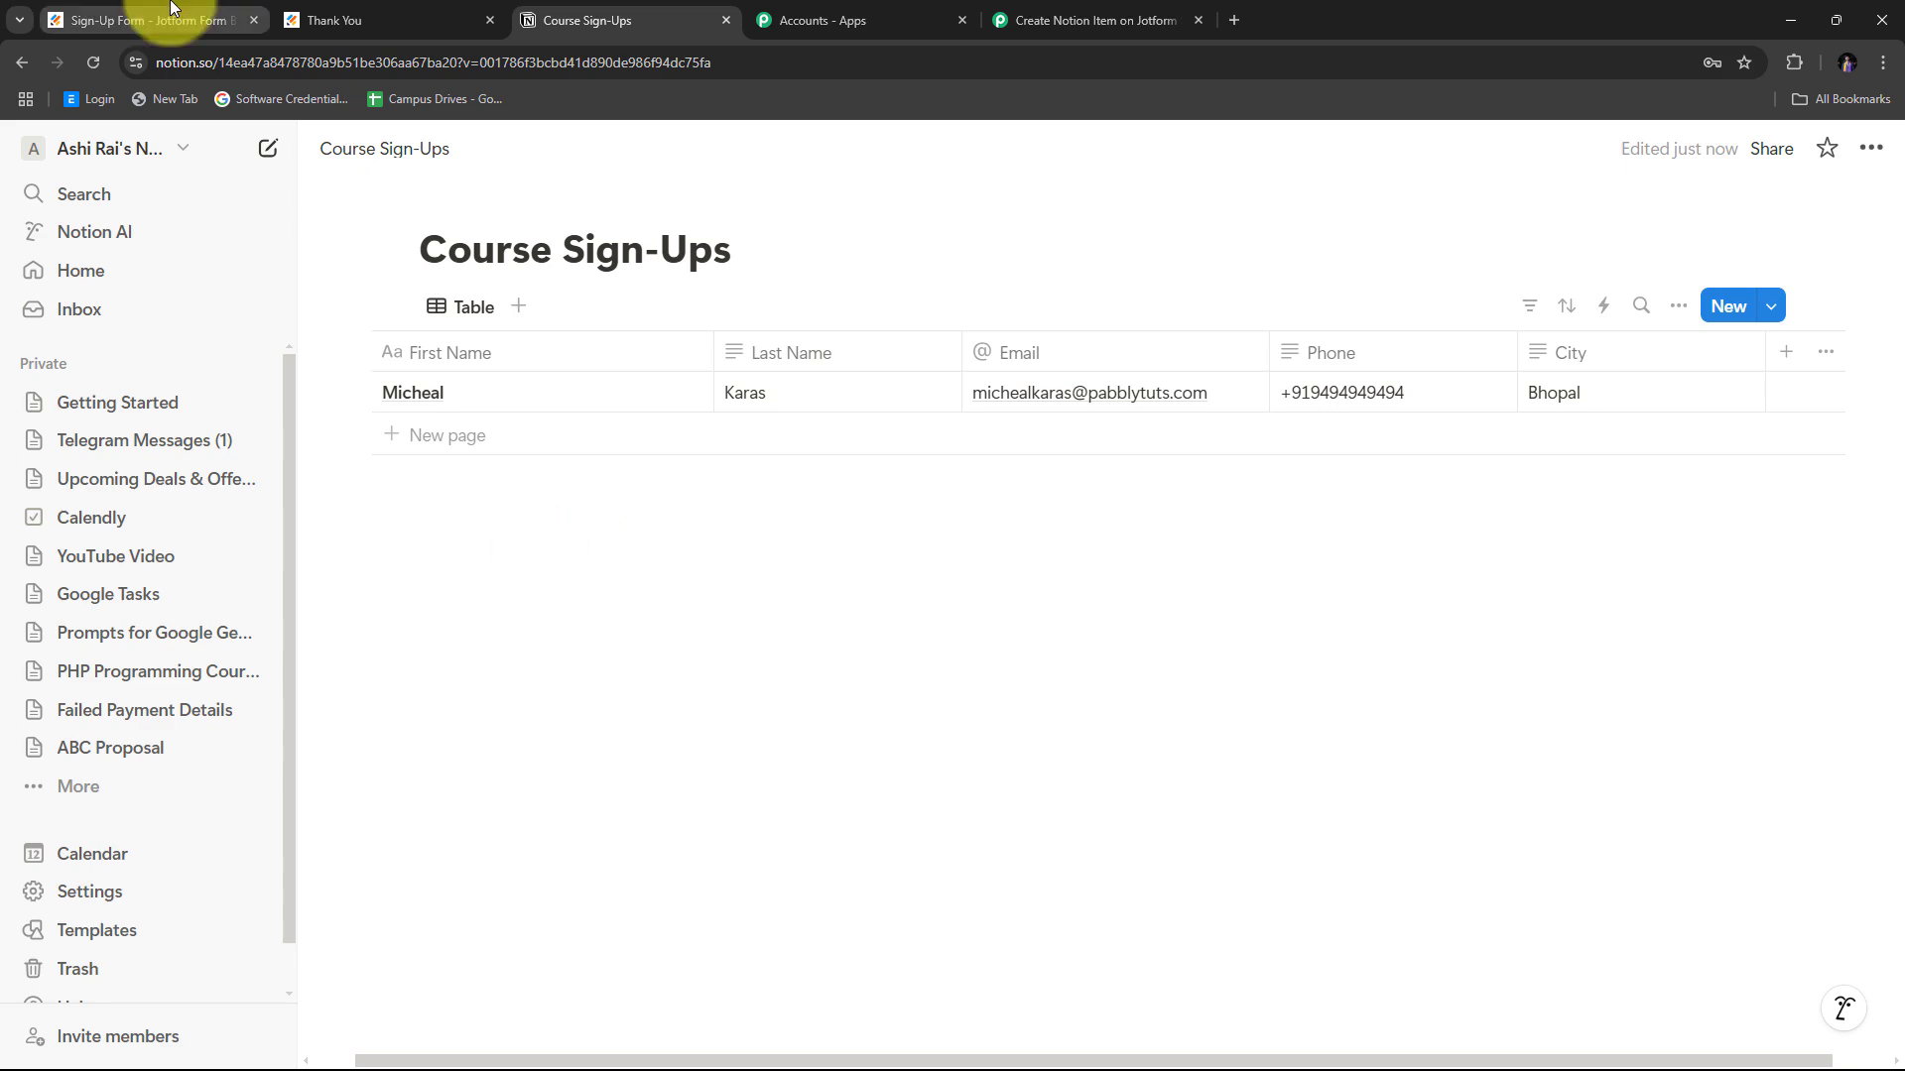
# Open the live Sign-Up Form in a new tab from the publish page.
pyautogui.click(55, 18)
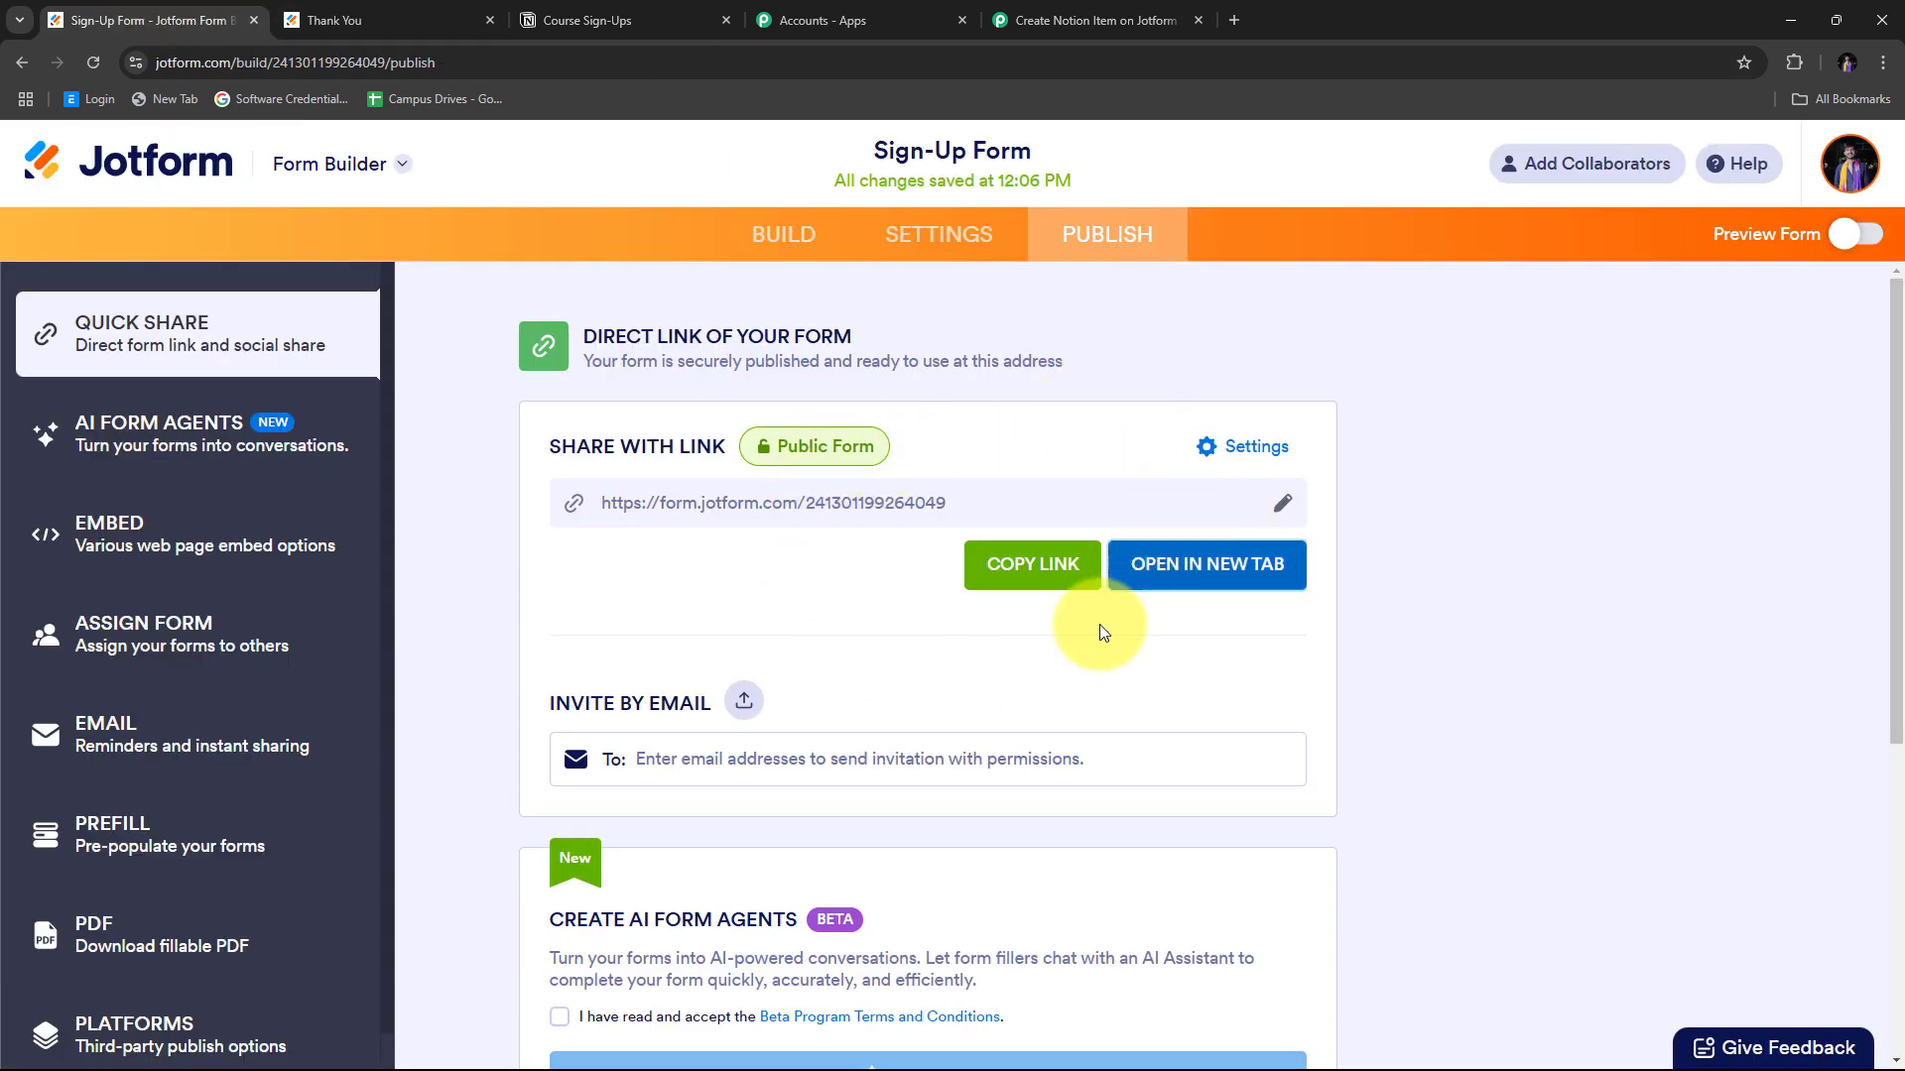
pyautogui.click(1205, 578)
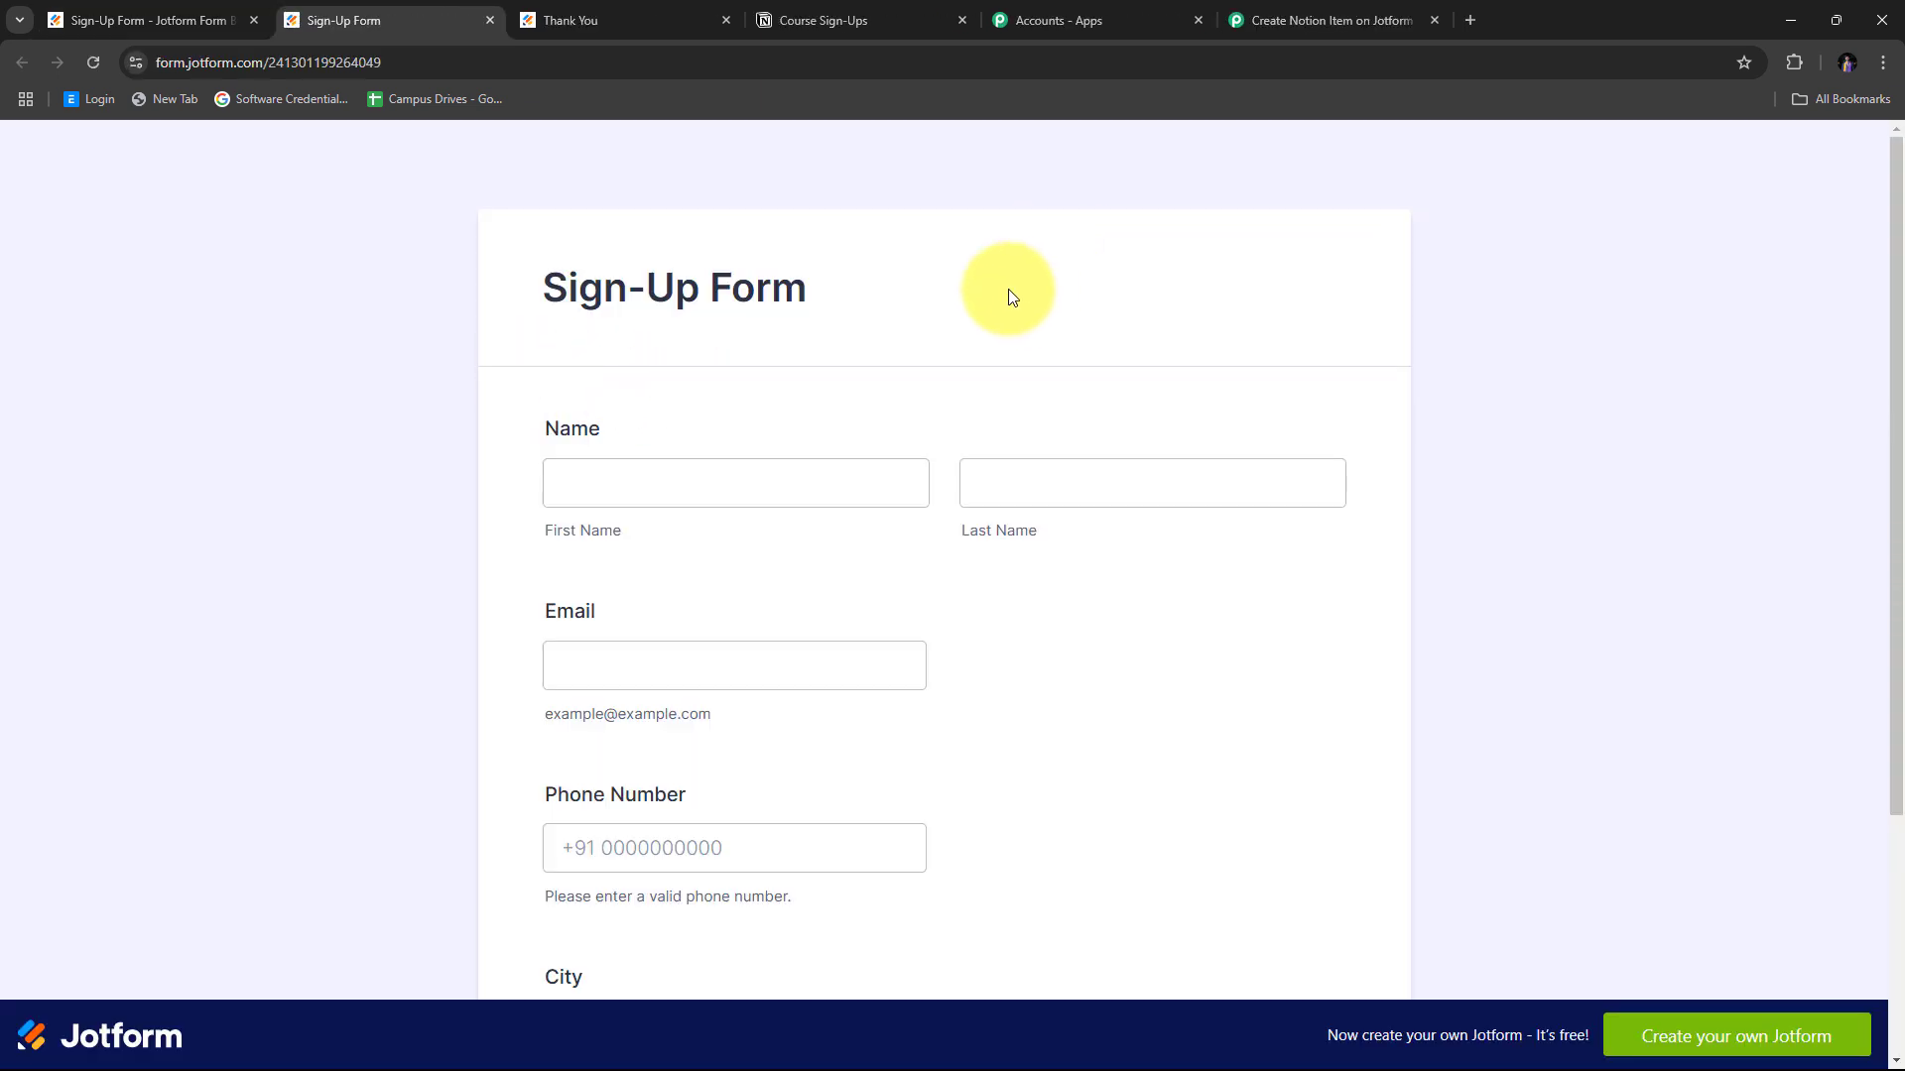
pyautogui.scroll(-2, 1008, 289)
pyautogui.click(1024, 330)
# Fill in the entrant's first and last name, email, phone number, and city Indore.
pyautogui.click(755, 286)
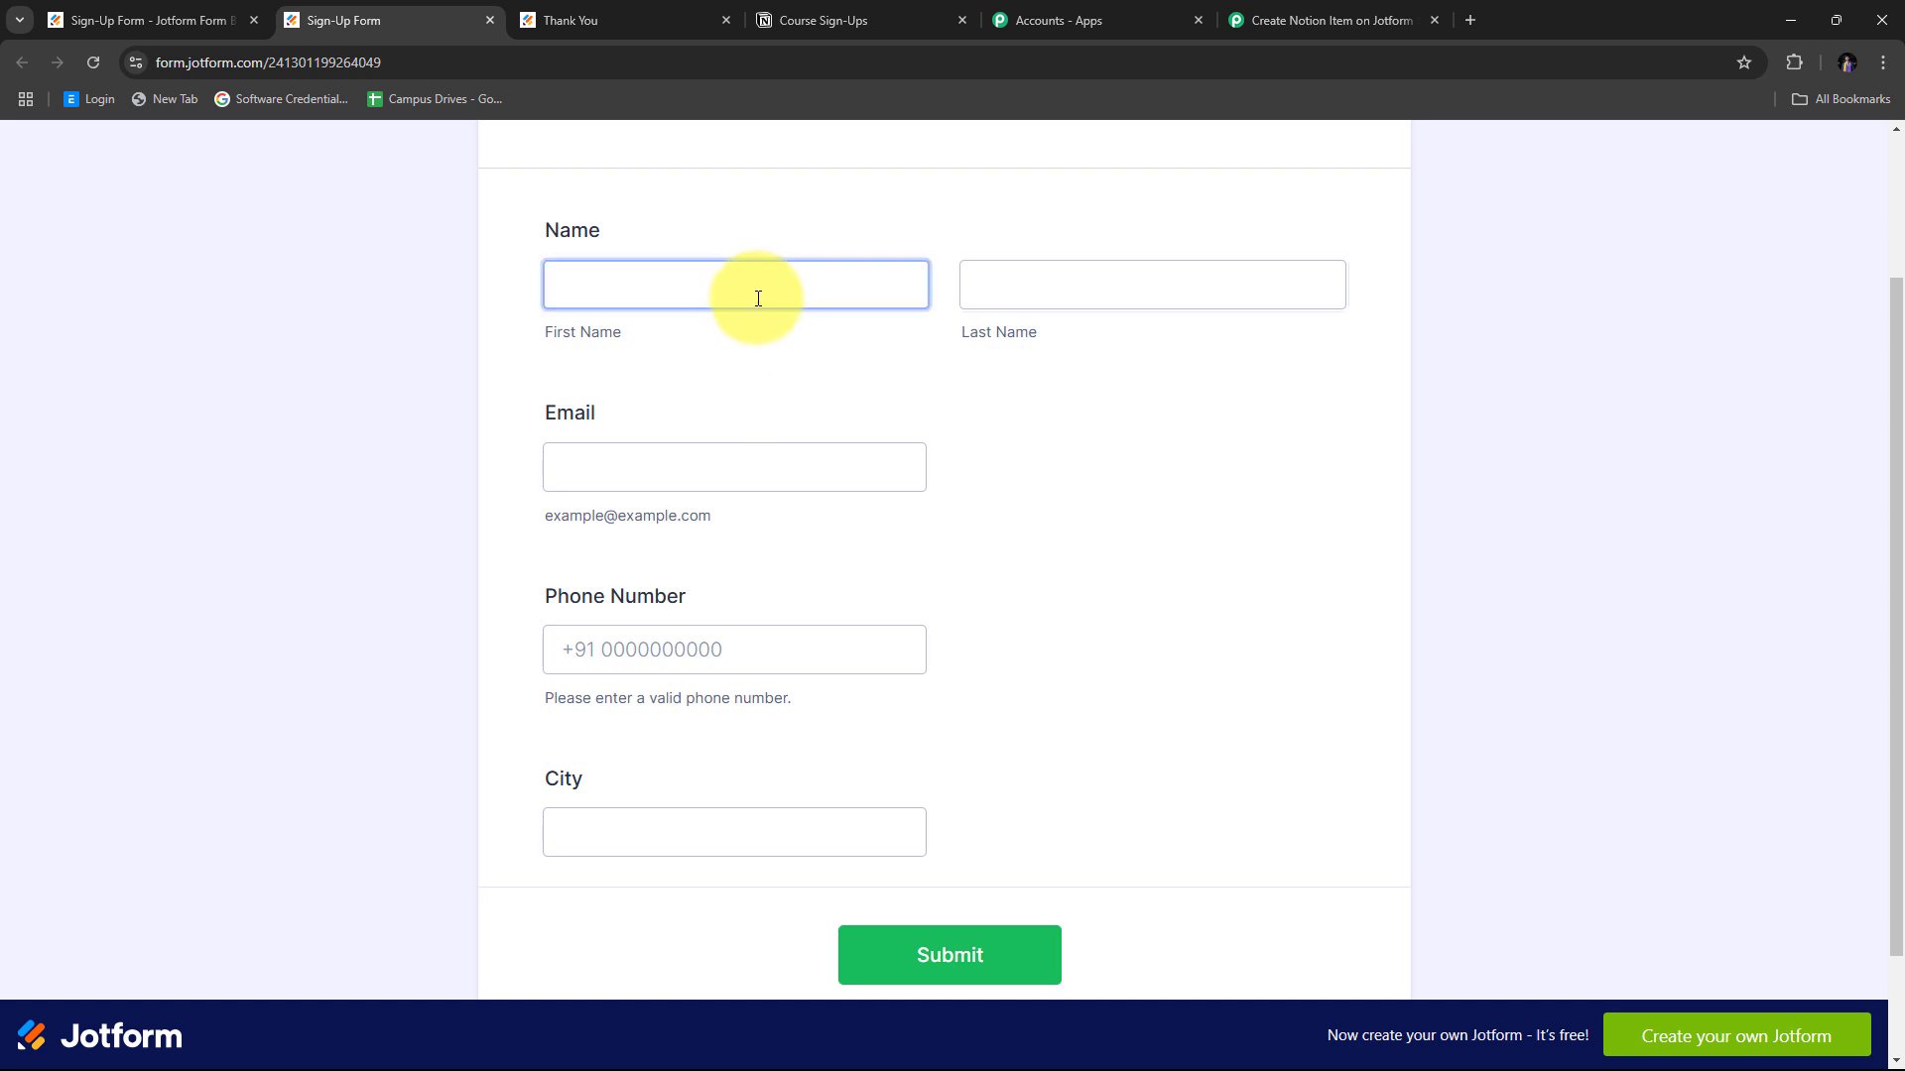
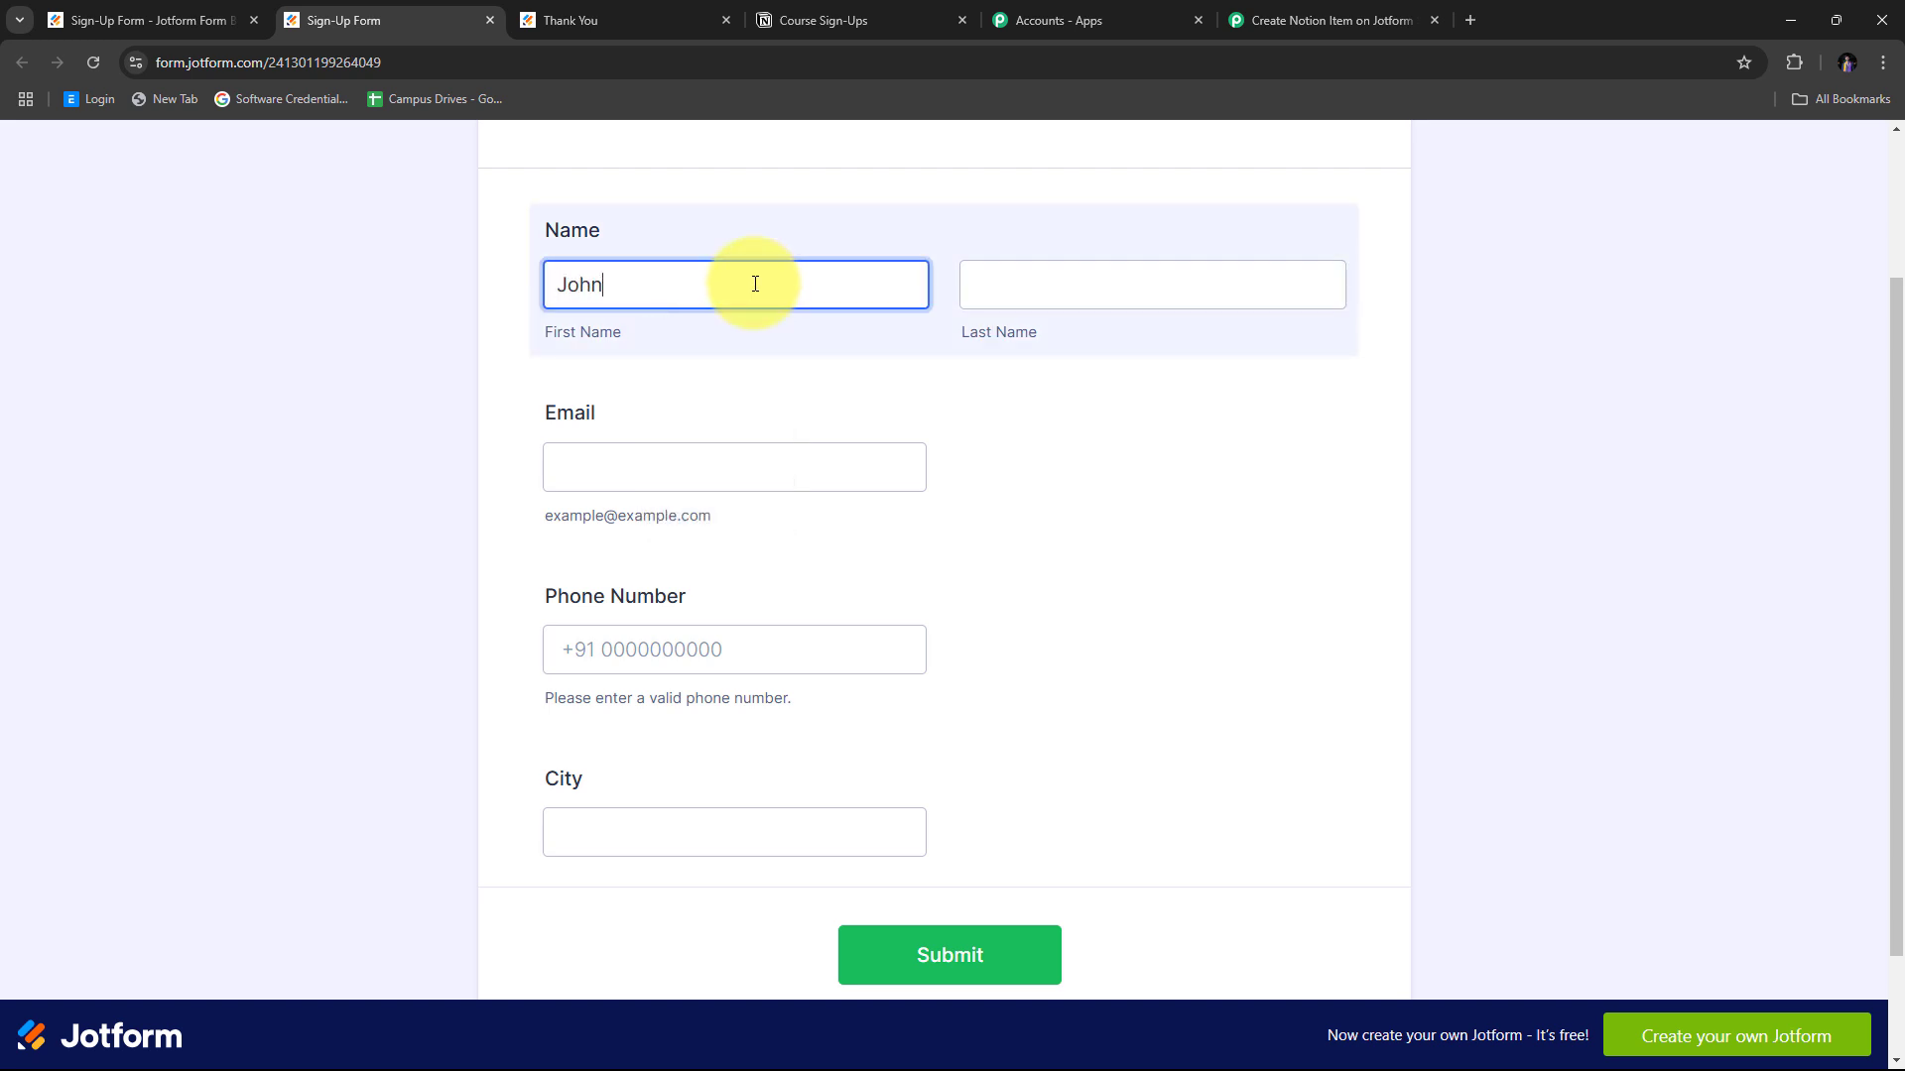
pyautogui.press('Tab')
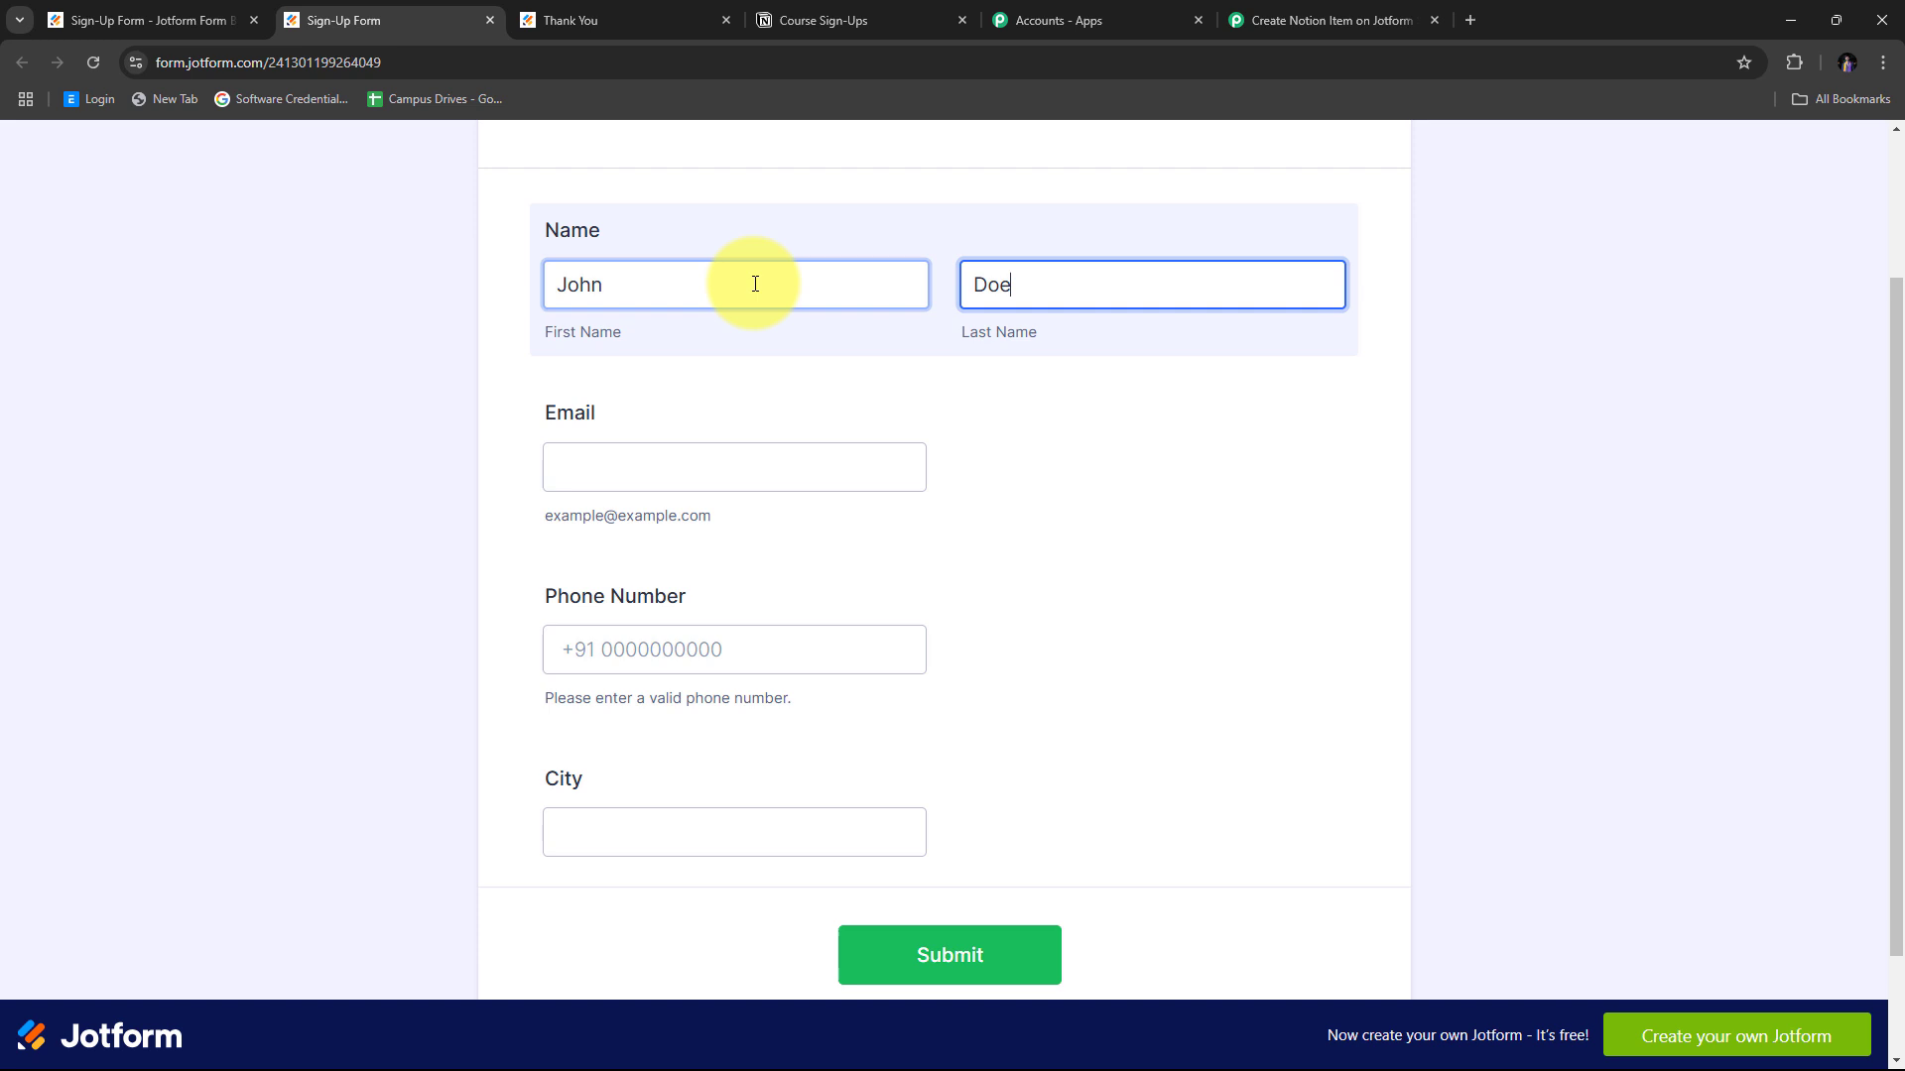
pyautogui.press('Tab')
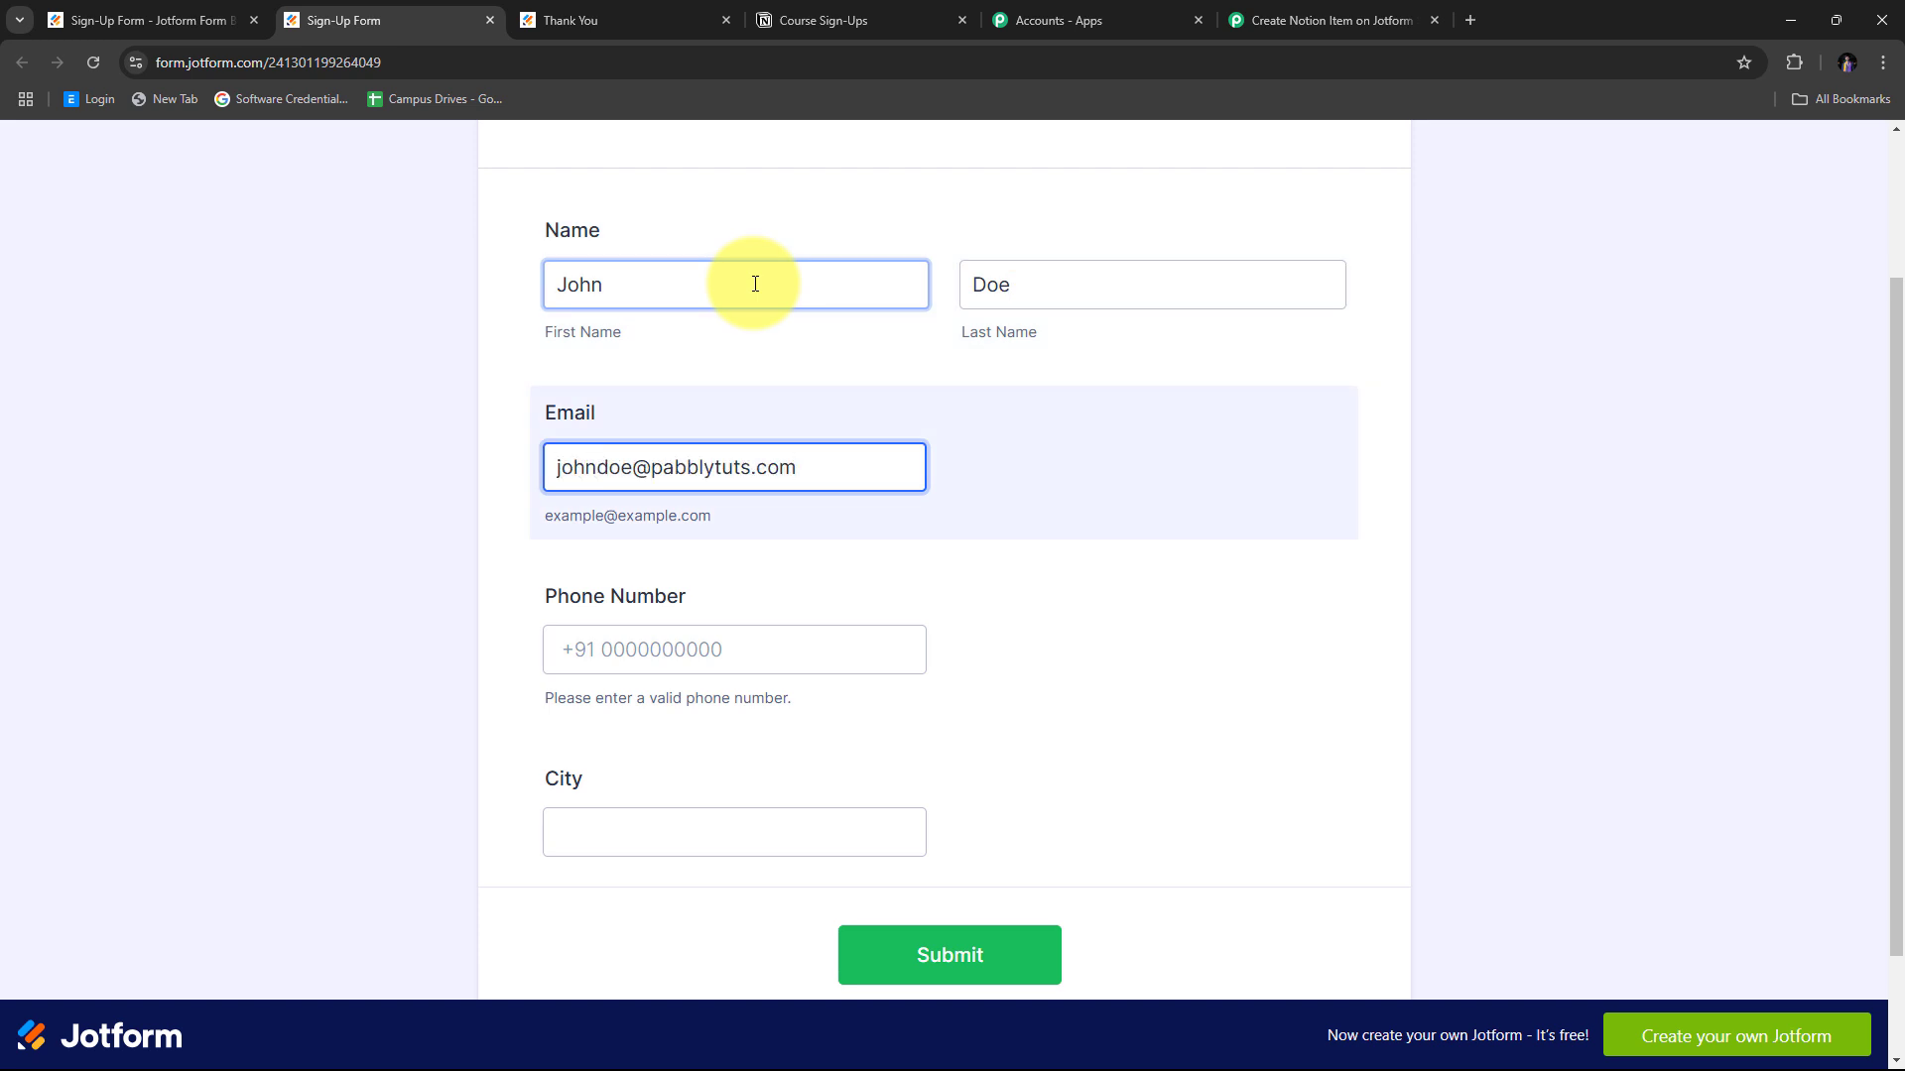
pyautogui.press('Tab')
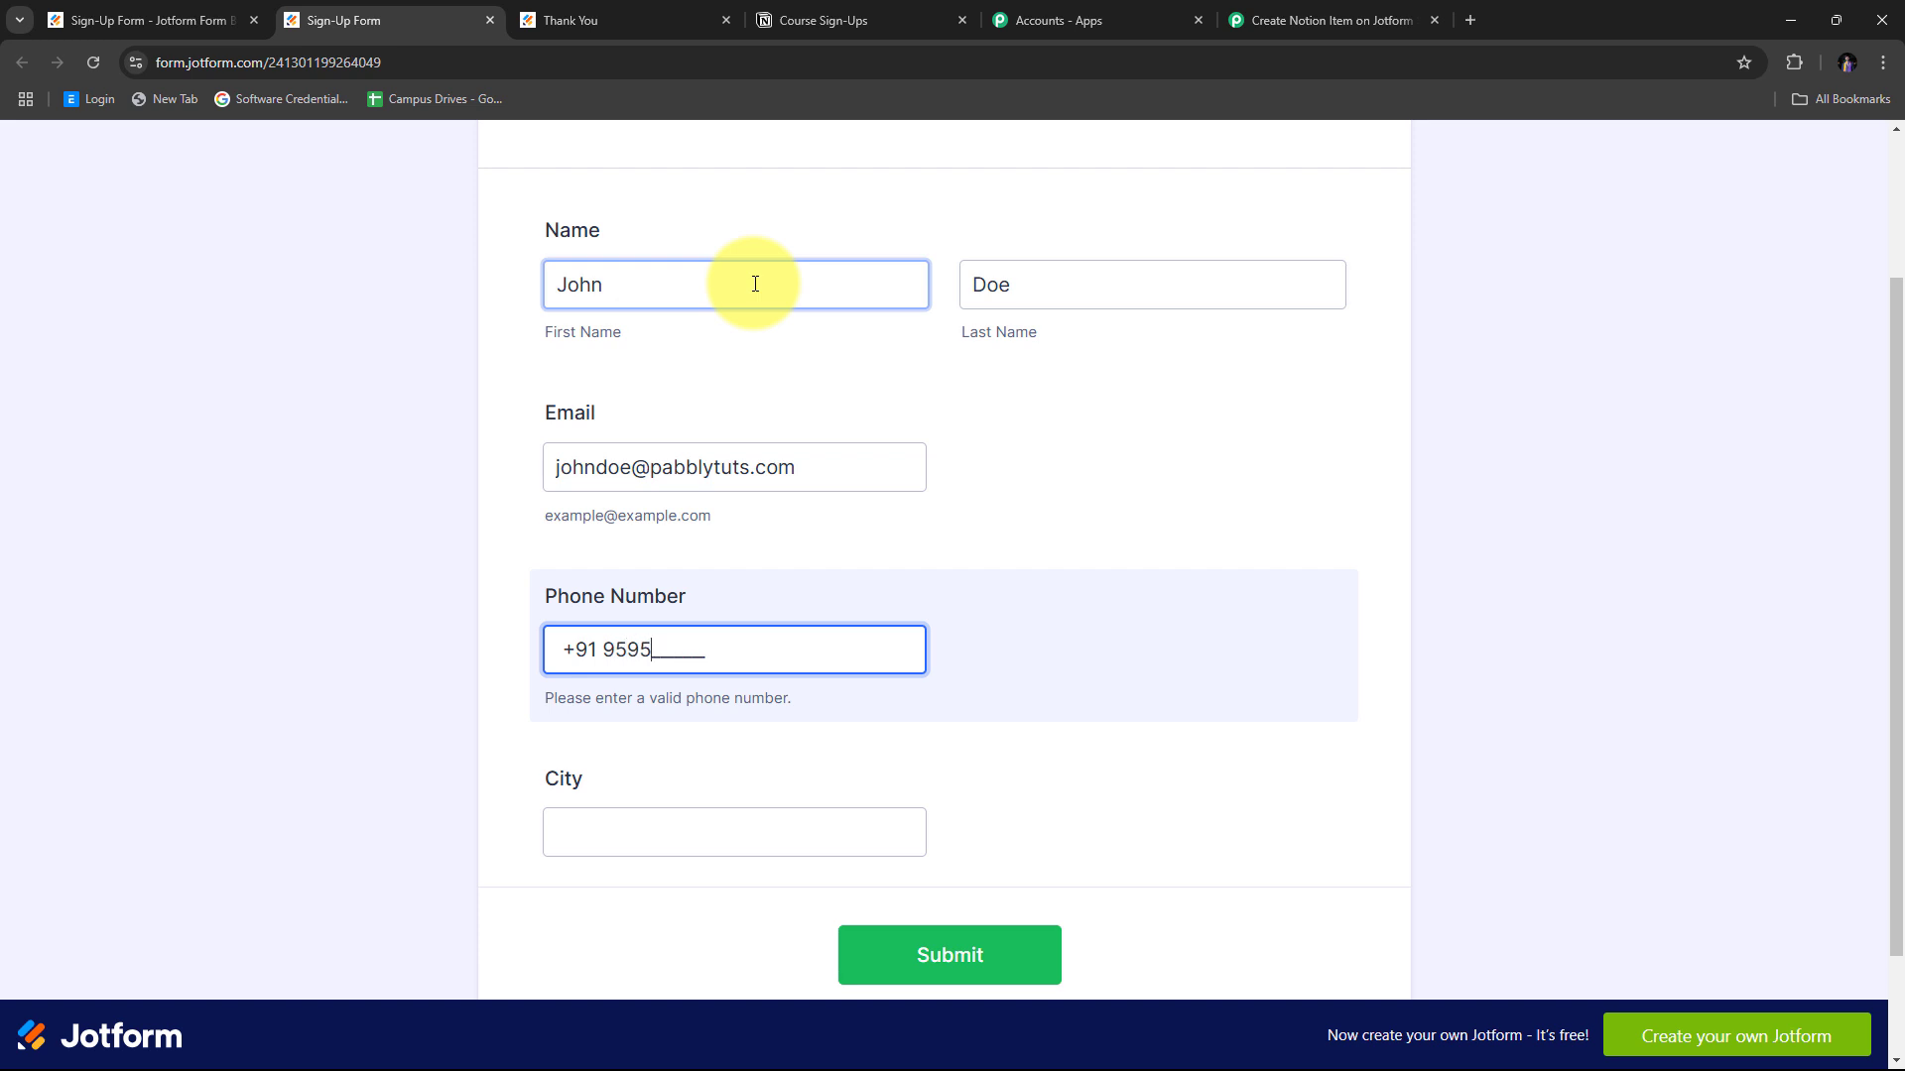
pyautogui.press('Tab')
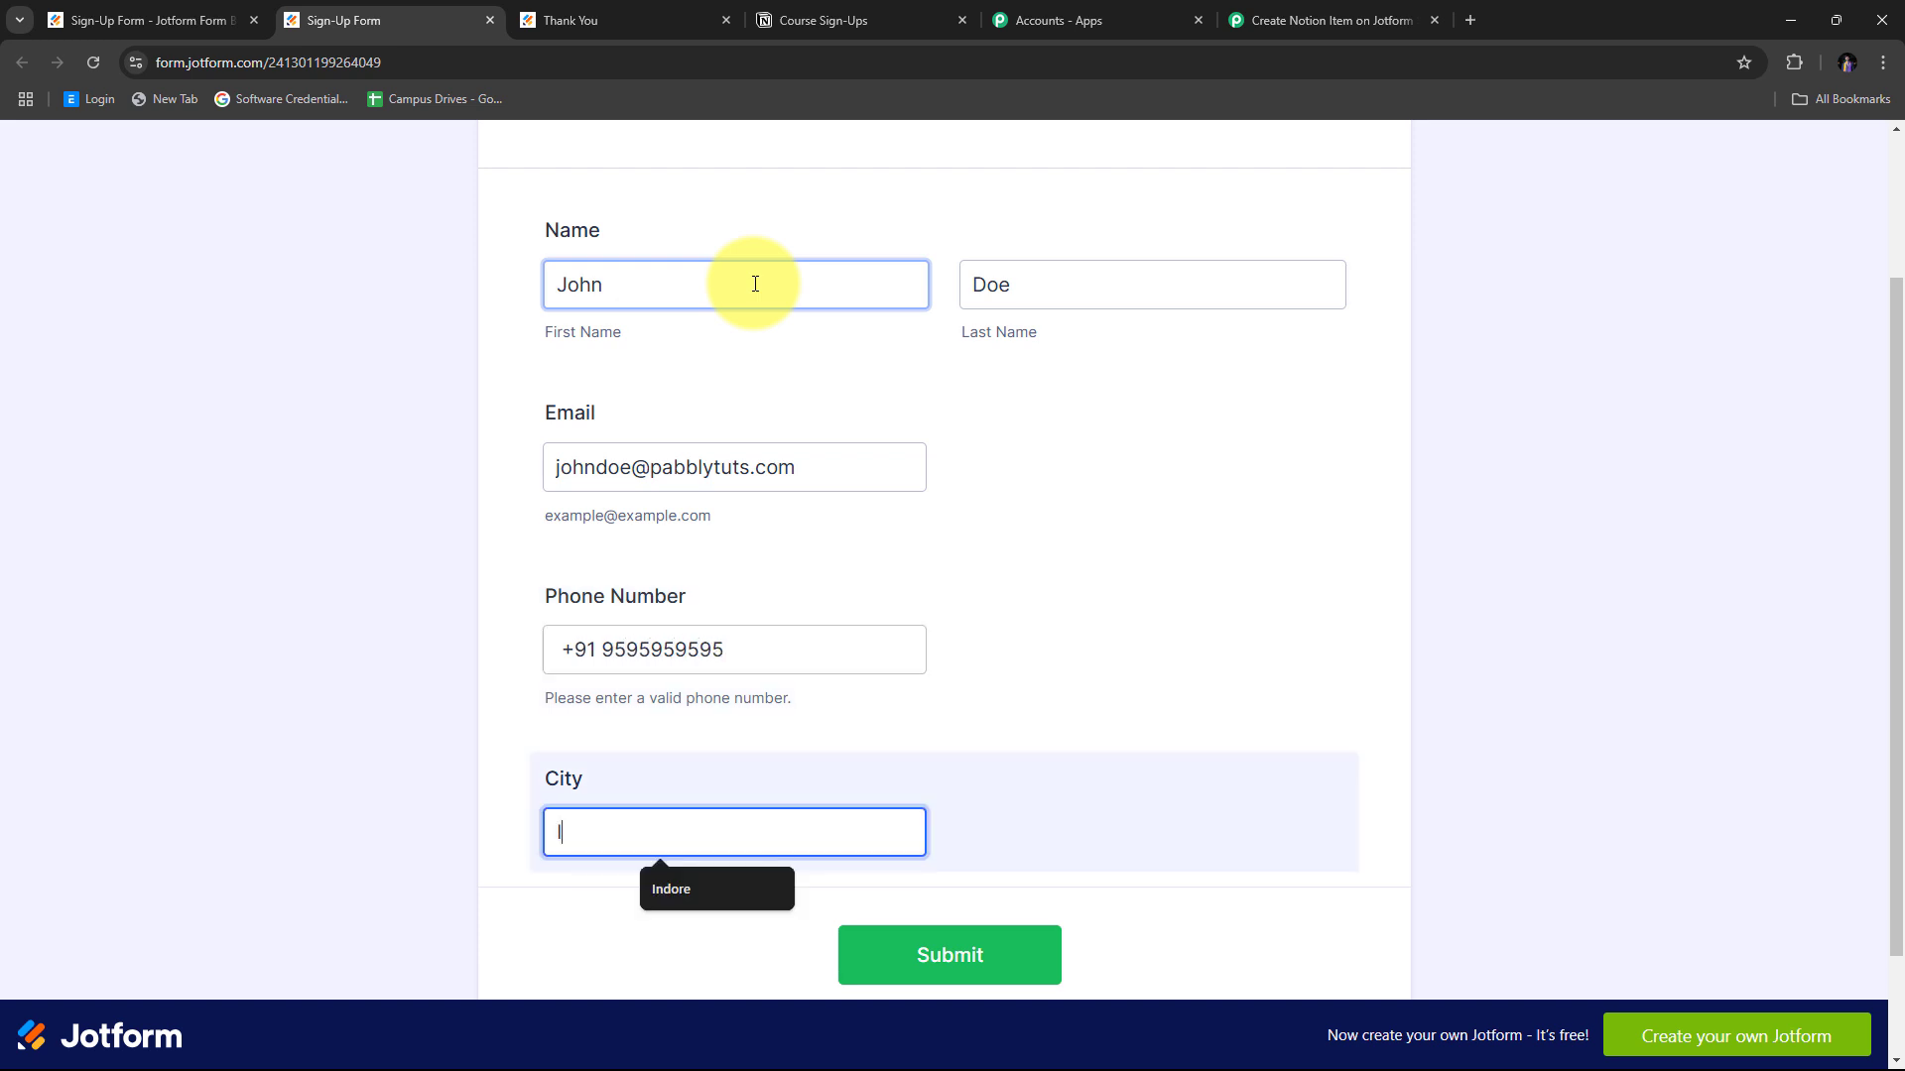
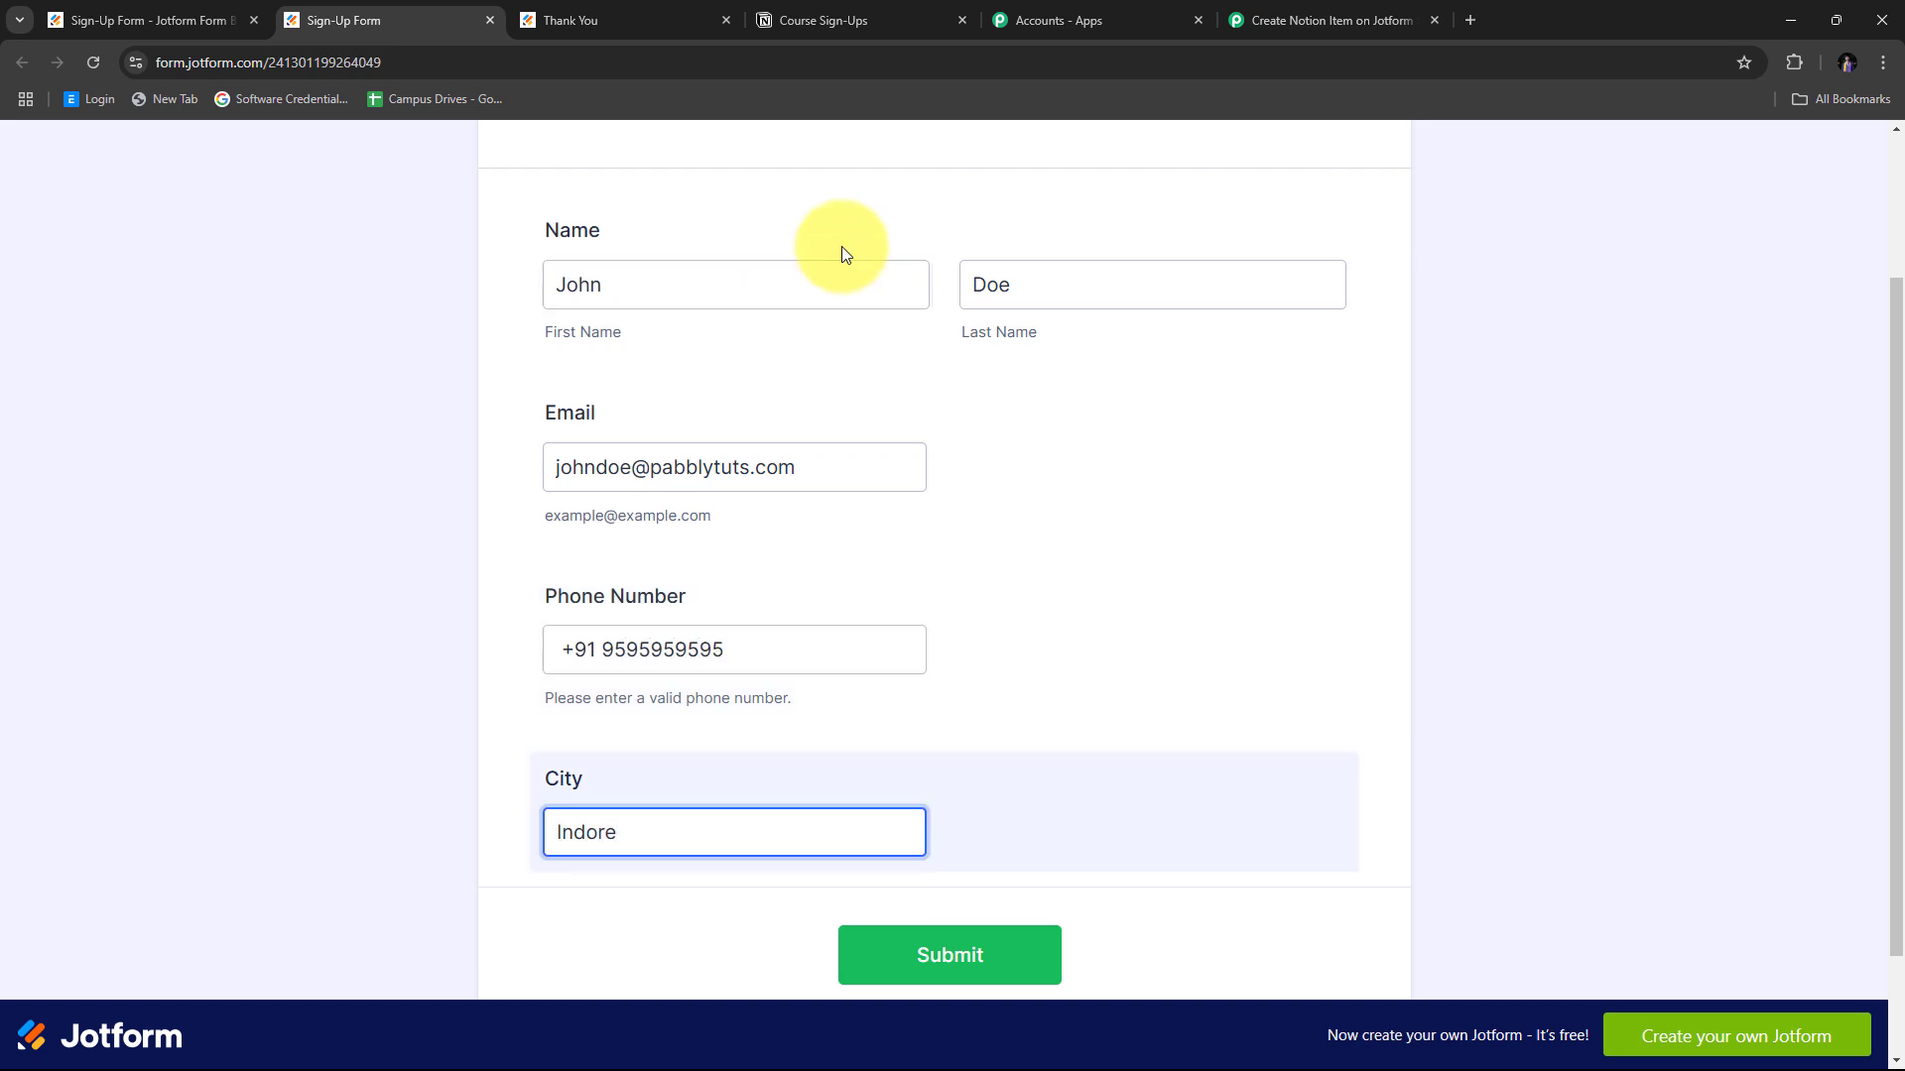
pyautogui.scroll(1, 1126, 464)
pyautogui.scroll(-2, 1127, 464)
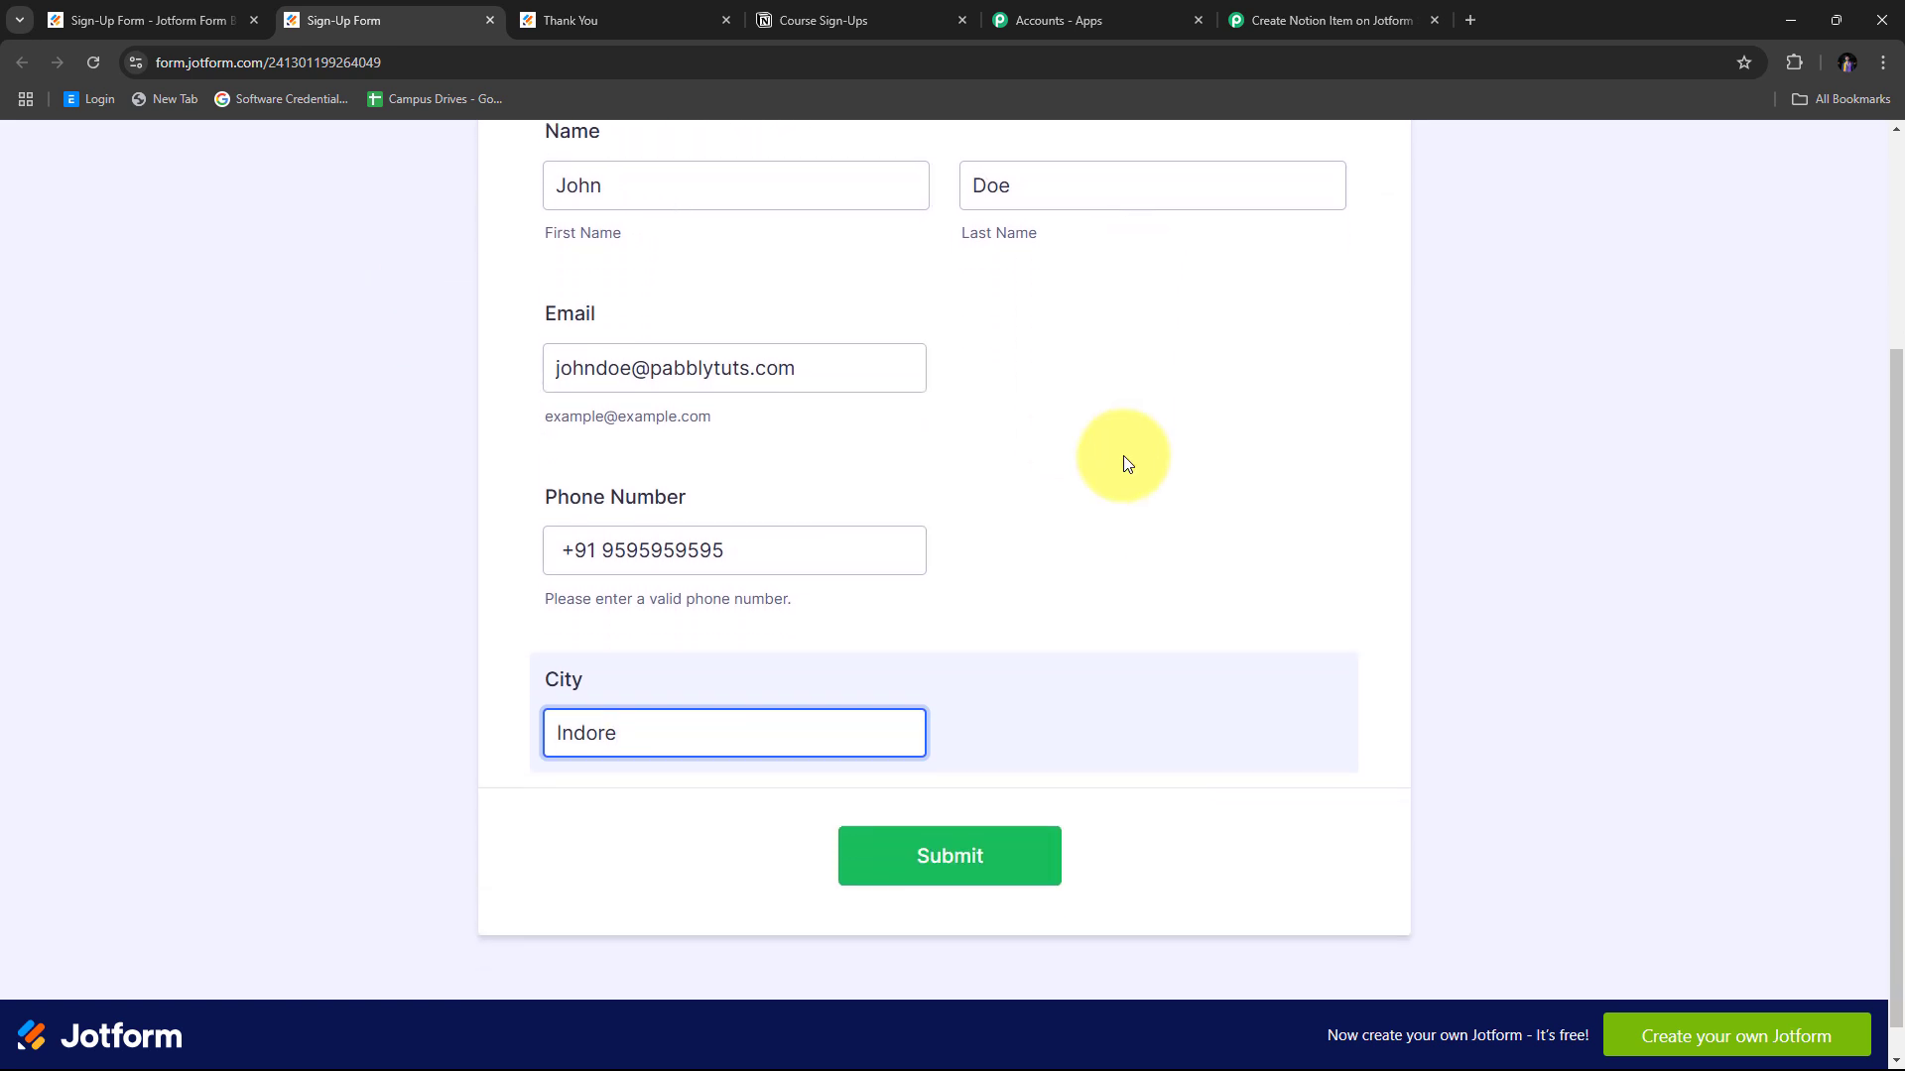
# Submit the second entry and check the Course Sign-Ups table for the new row.
pyautogui.click(954, 836)
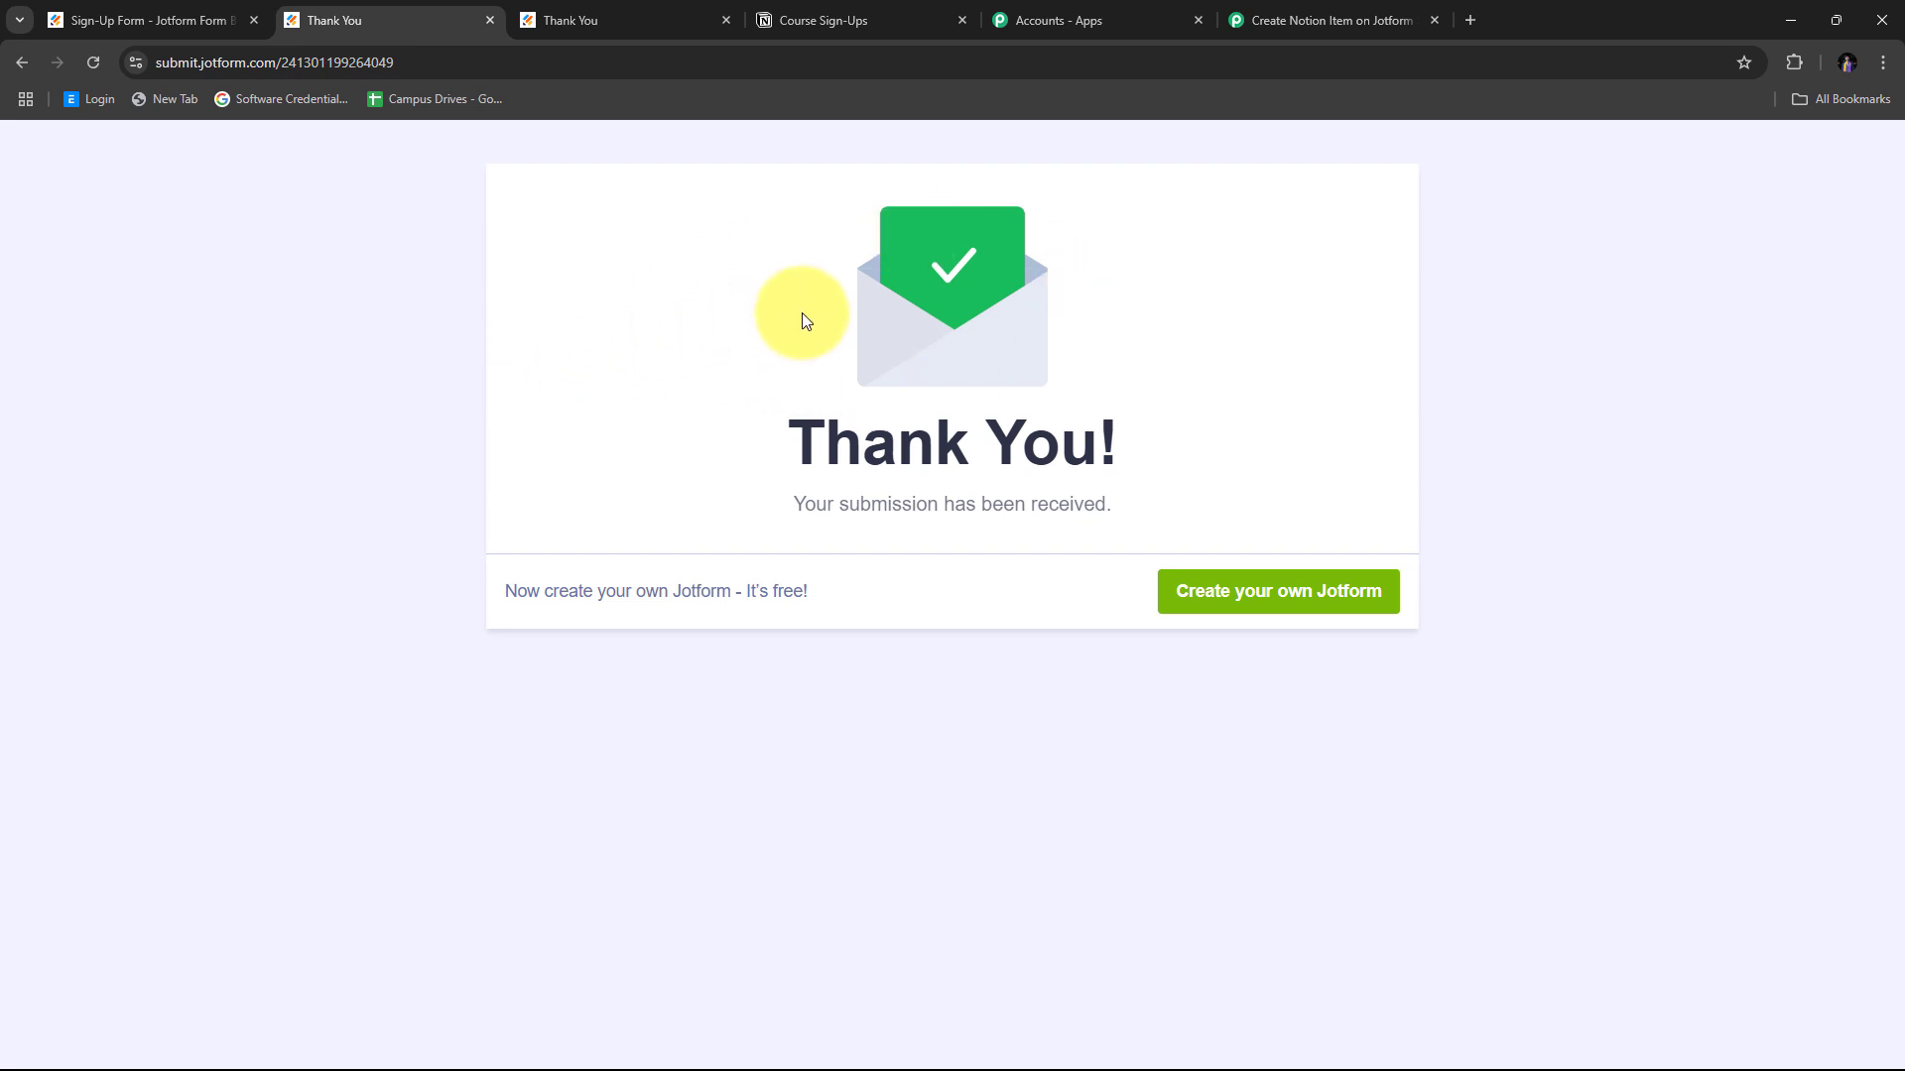
pyautogui.click(825, 26)
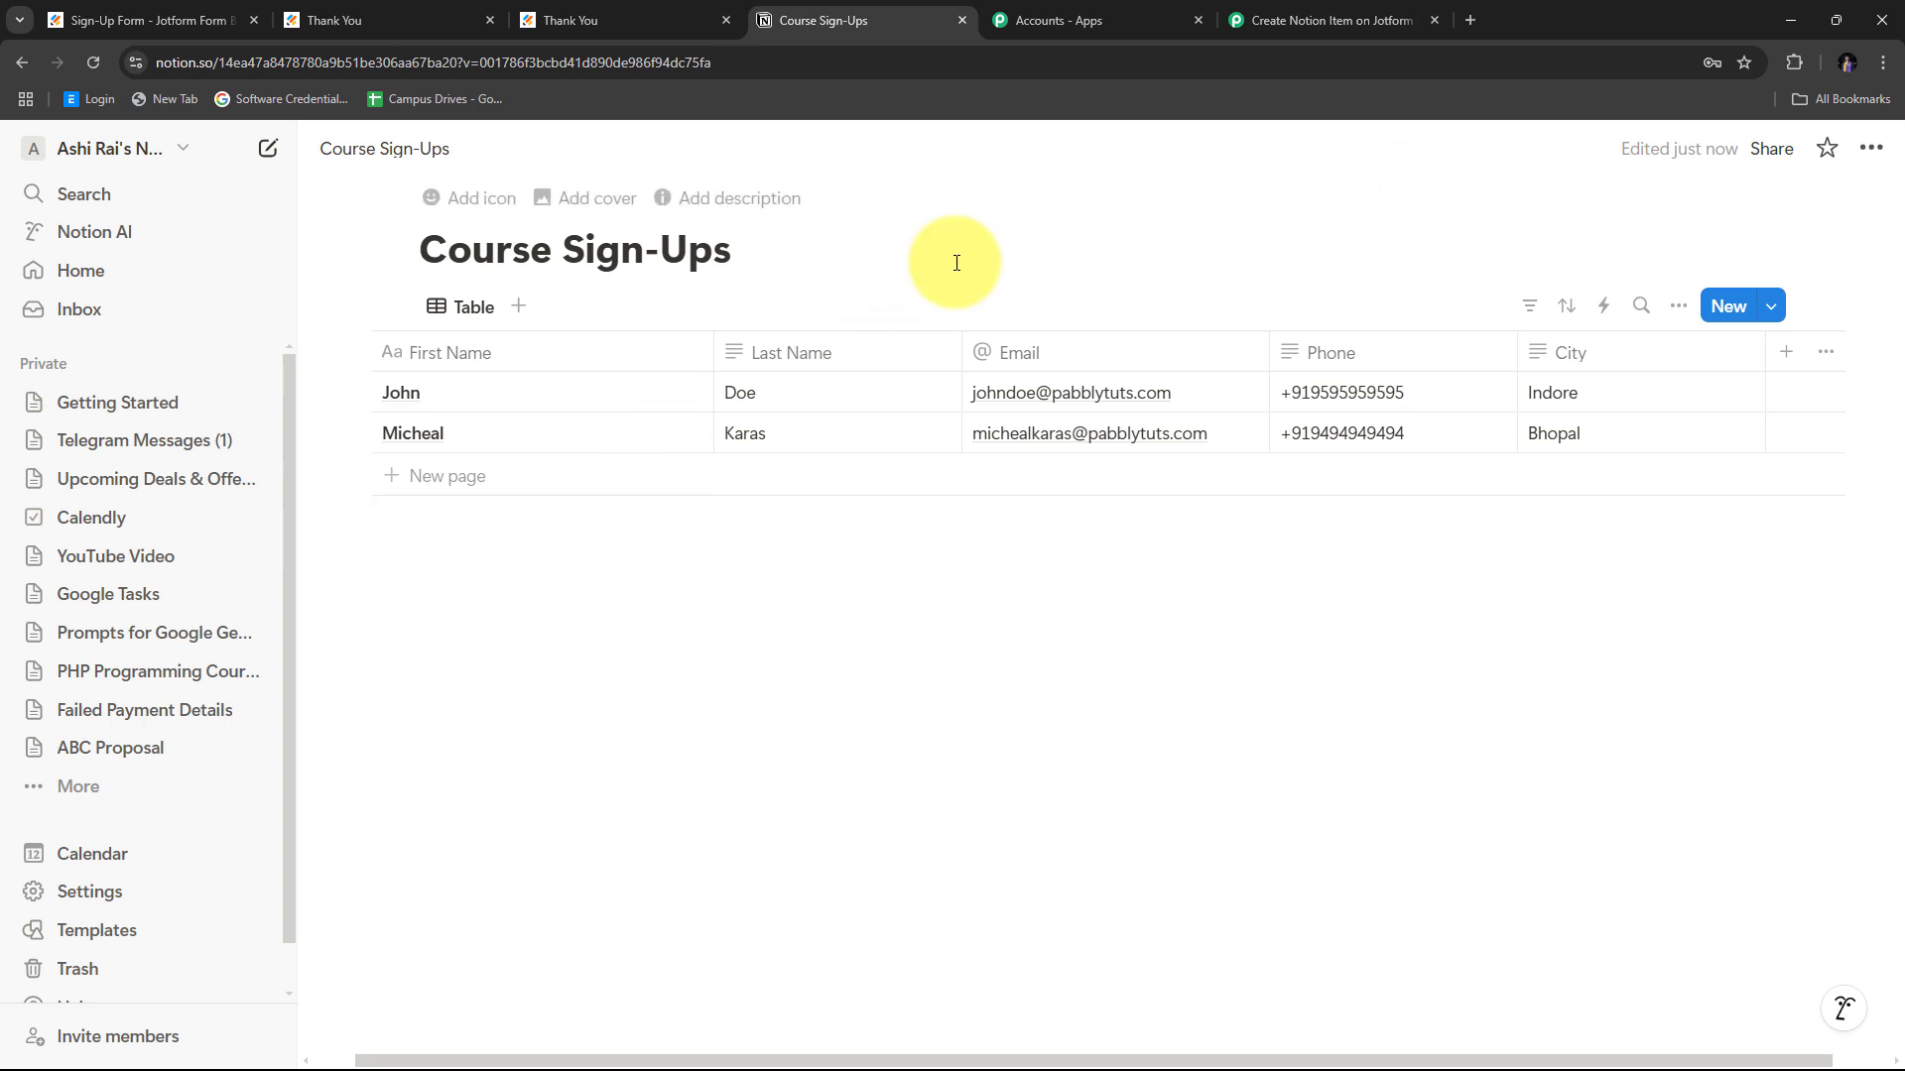
# Return to the Pabbly Connect workflow after confirming the Indore row.
pyautogui.click(1335, 18)
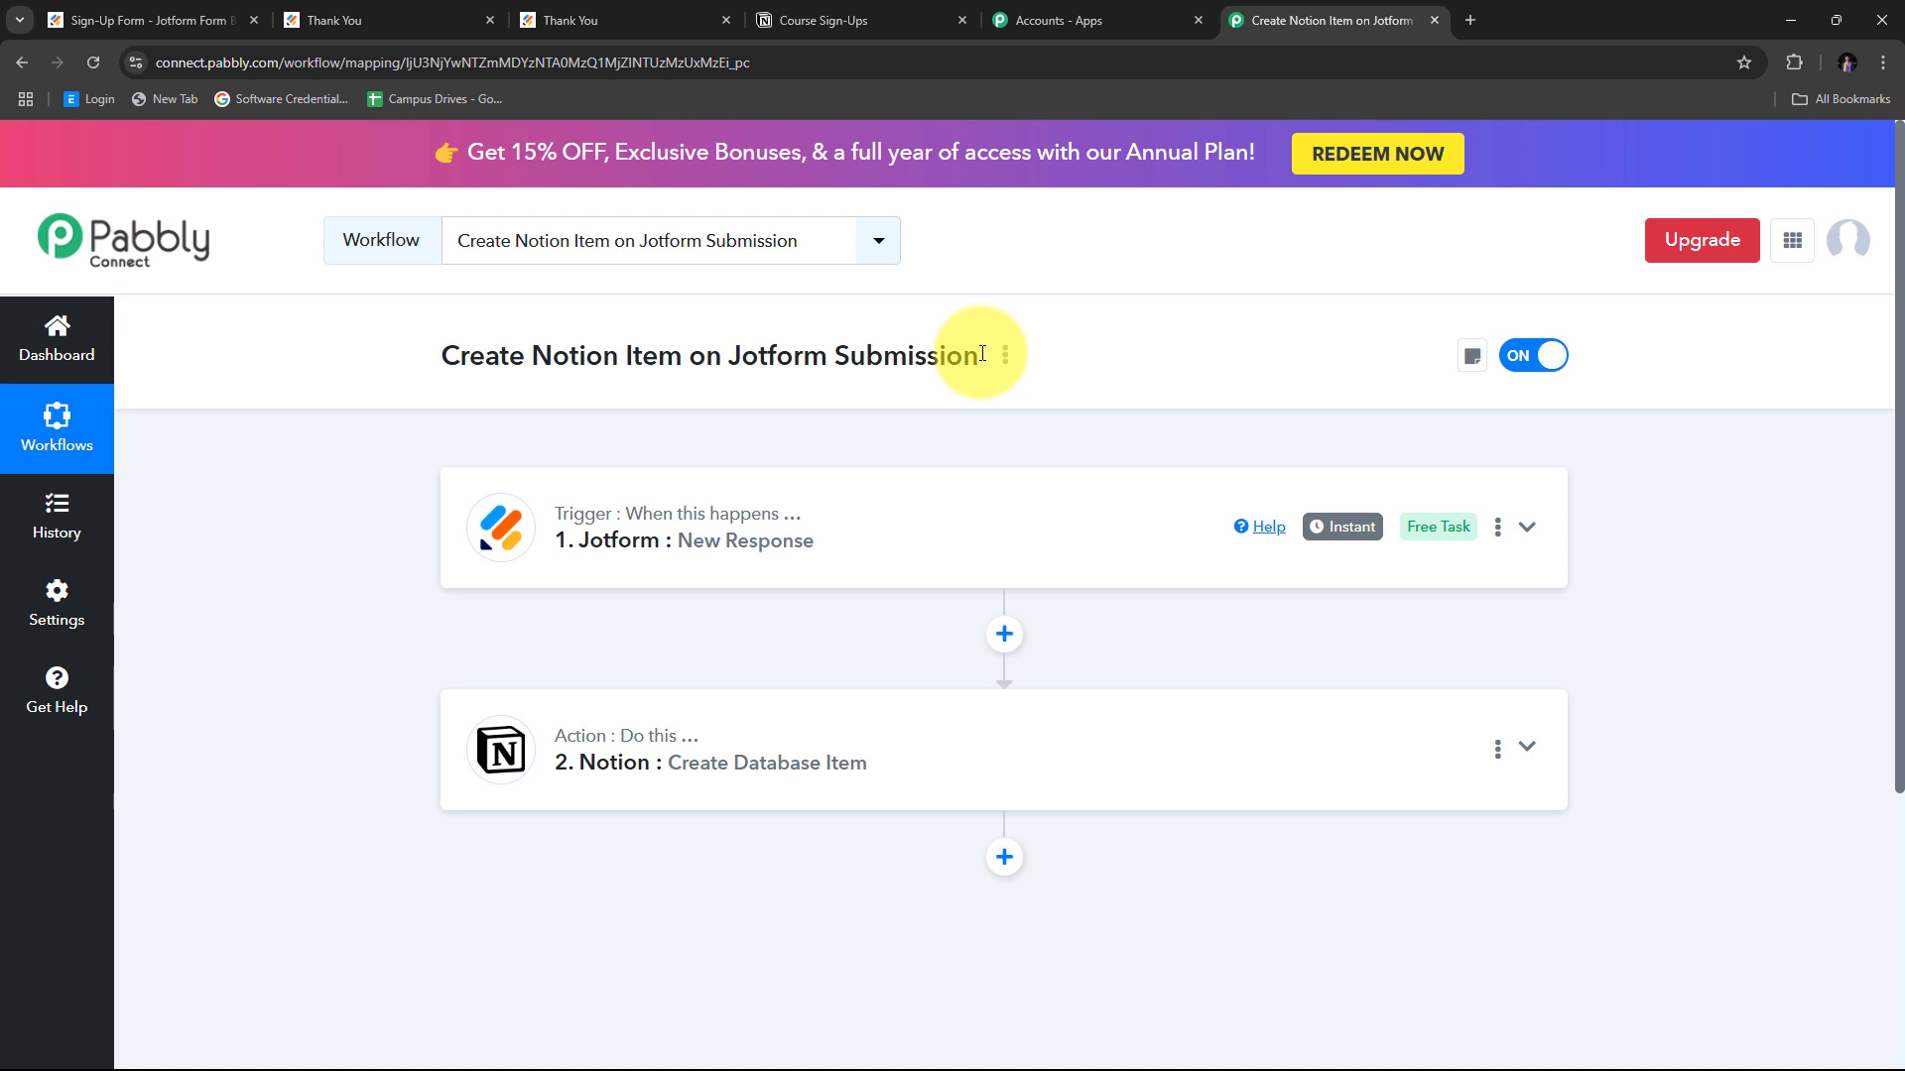
# Review the workflow's Jotform New Response trigger and Notion Create Database Item action.
pyautogui.moveTo(595, 531)
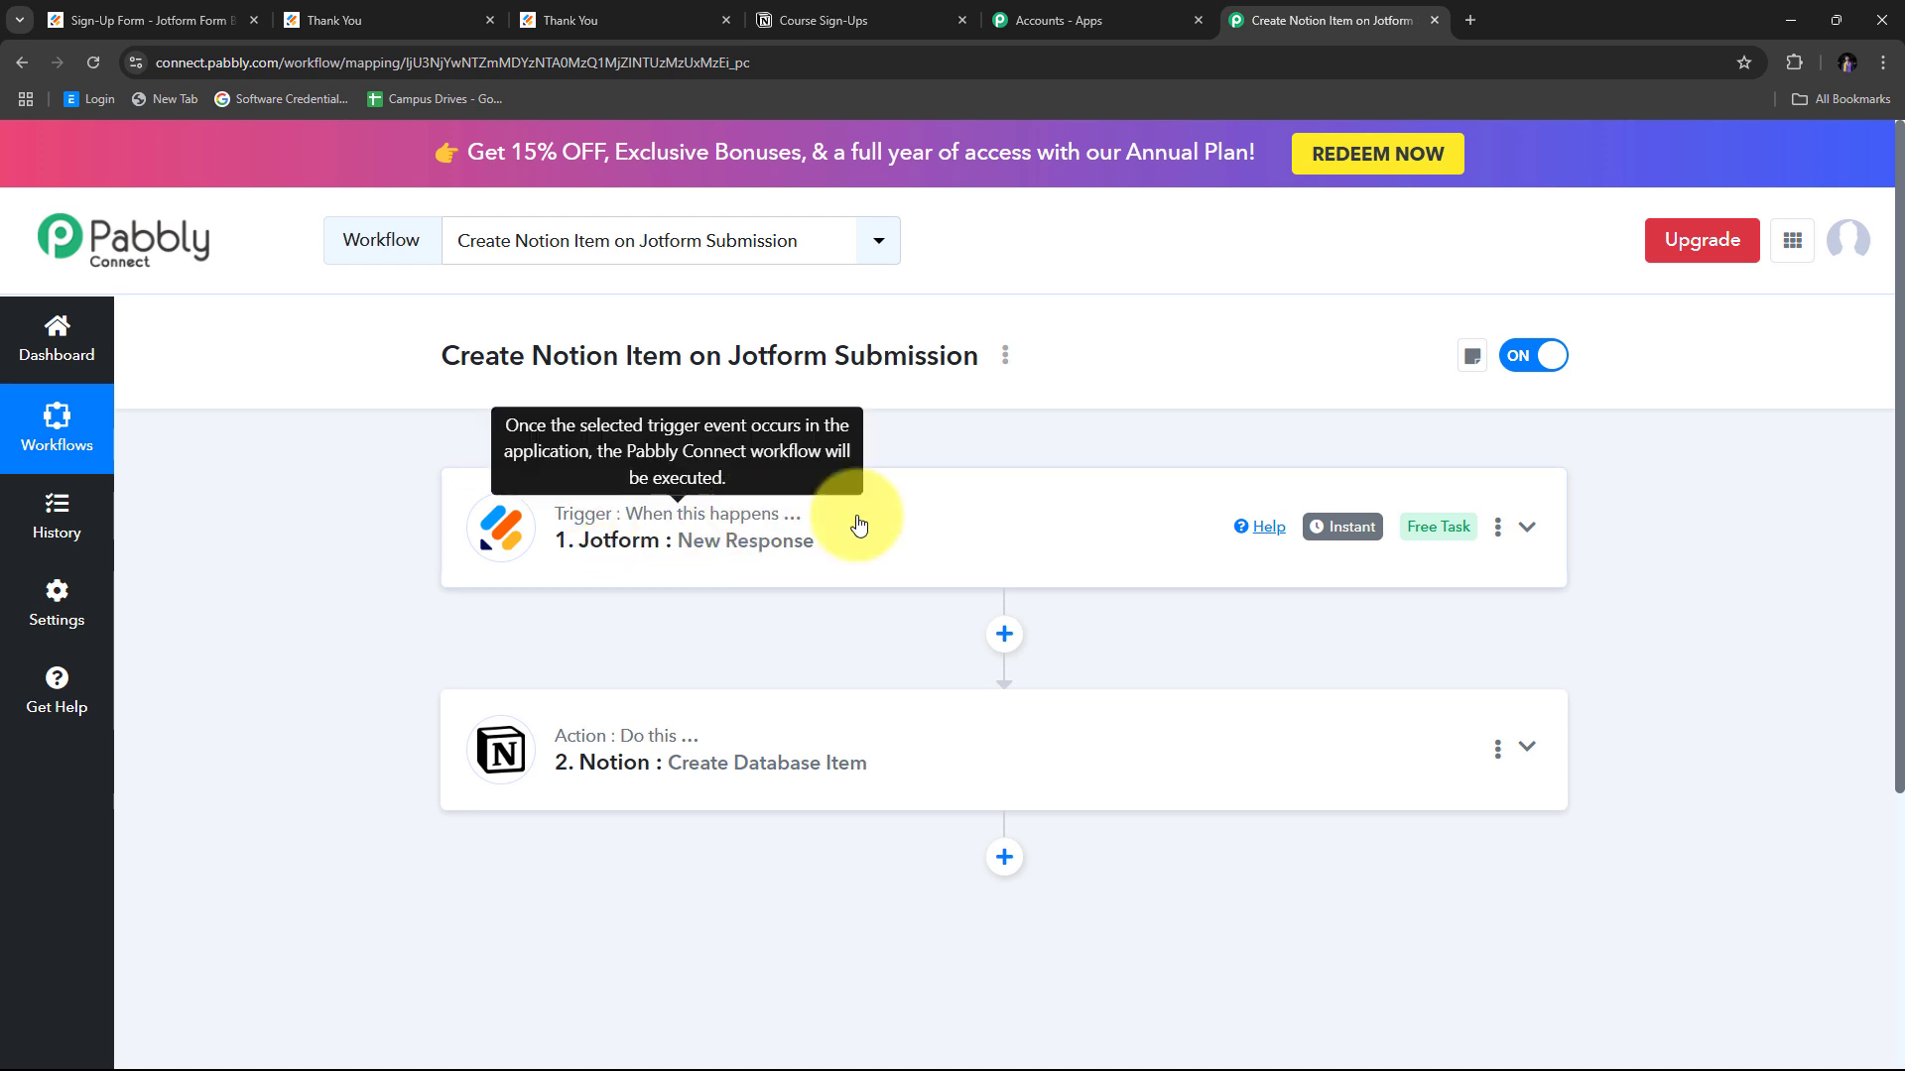
pyautogui.scroll(-1, 439, 542)
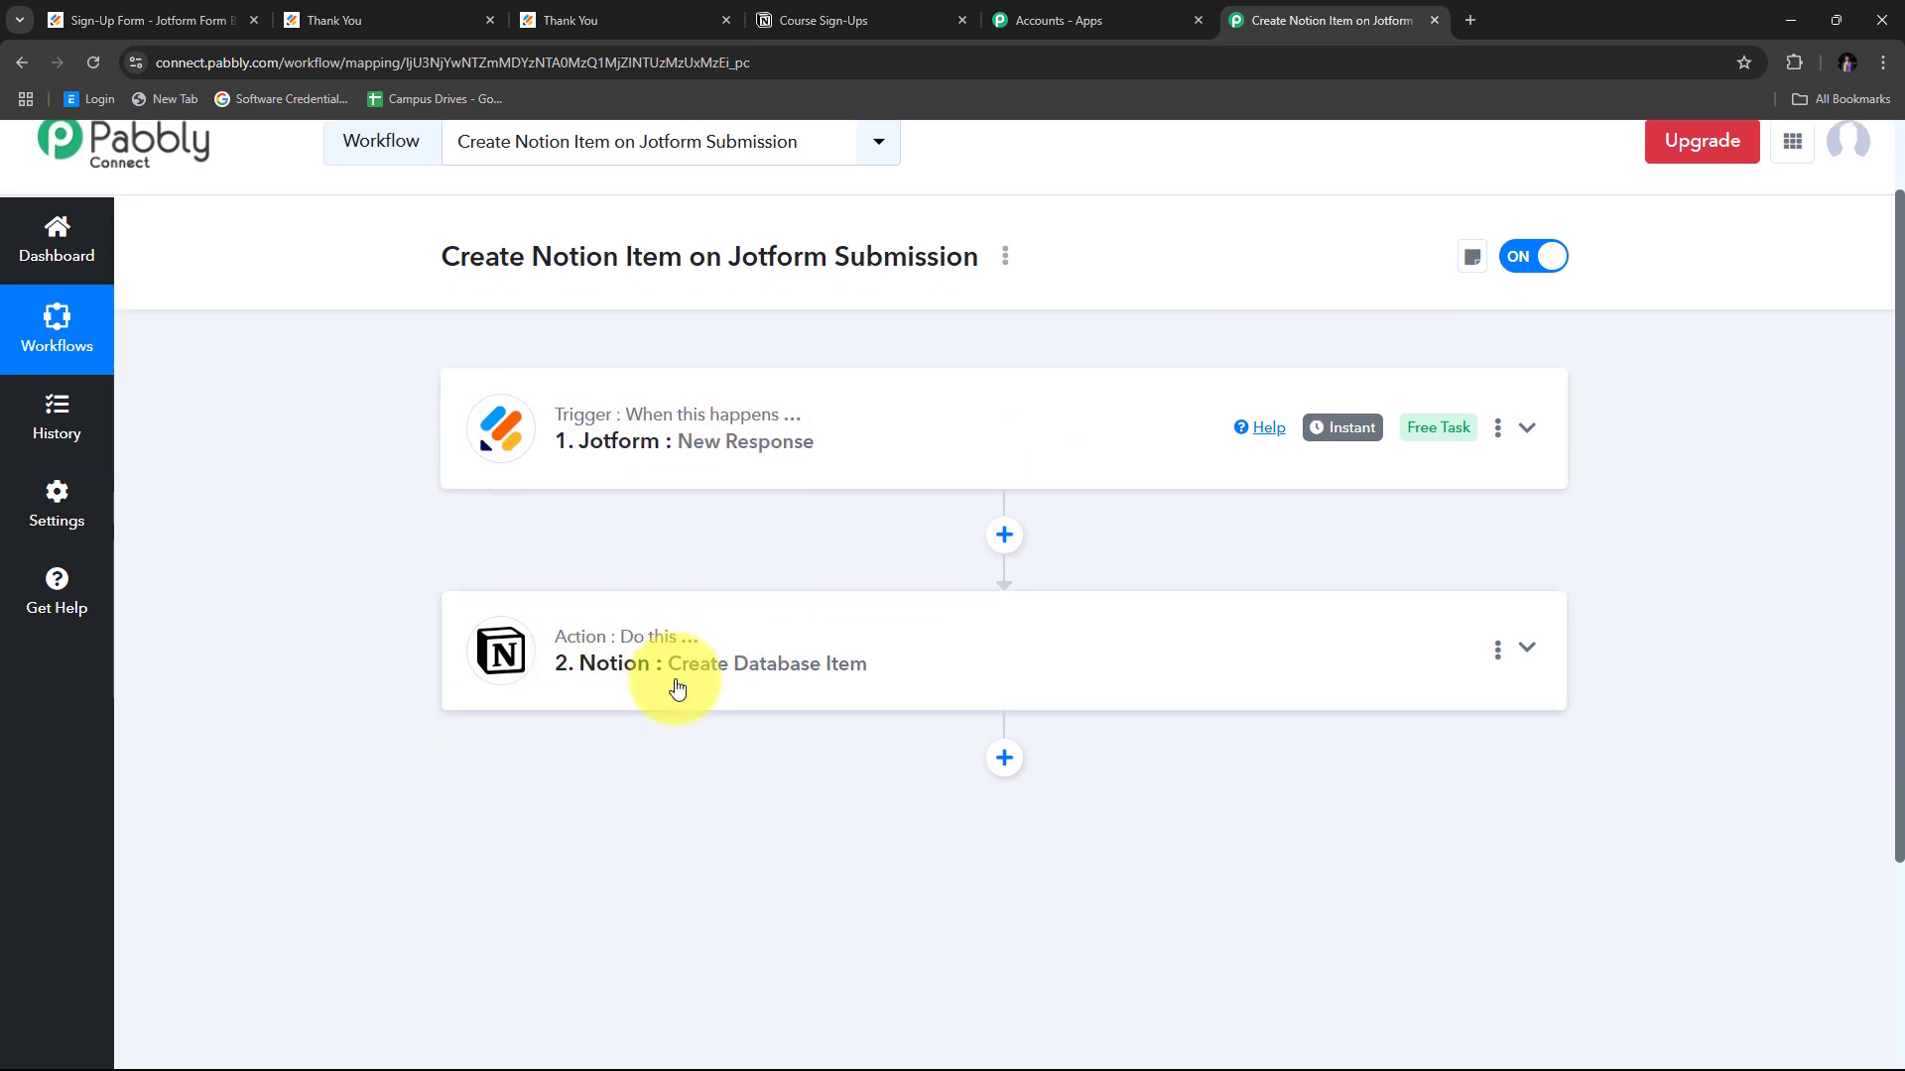
pyautogui.moveTo(655, 668)
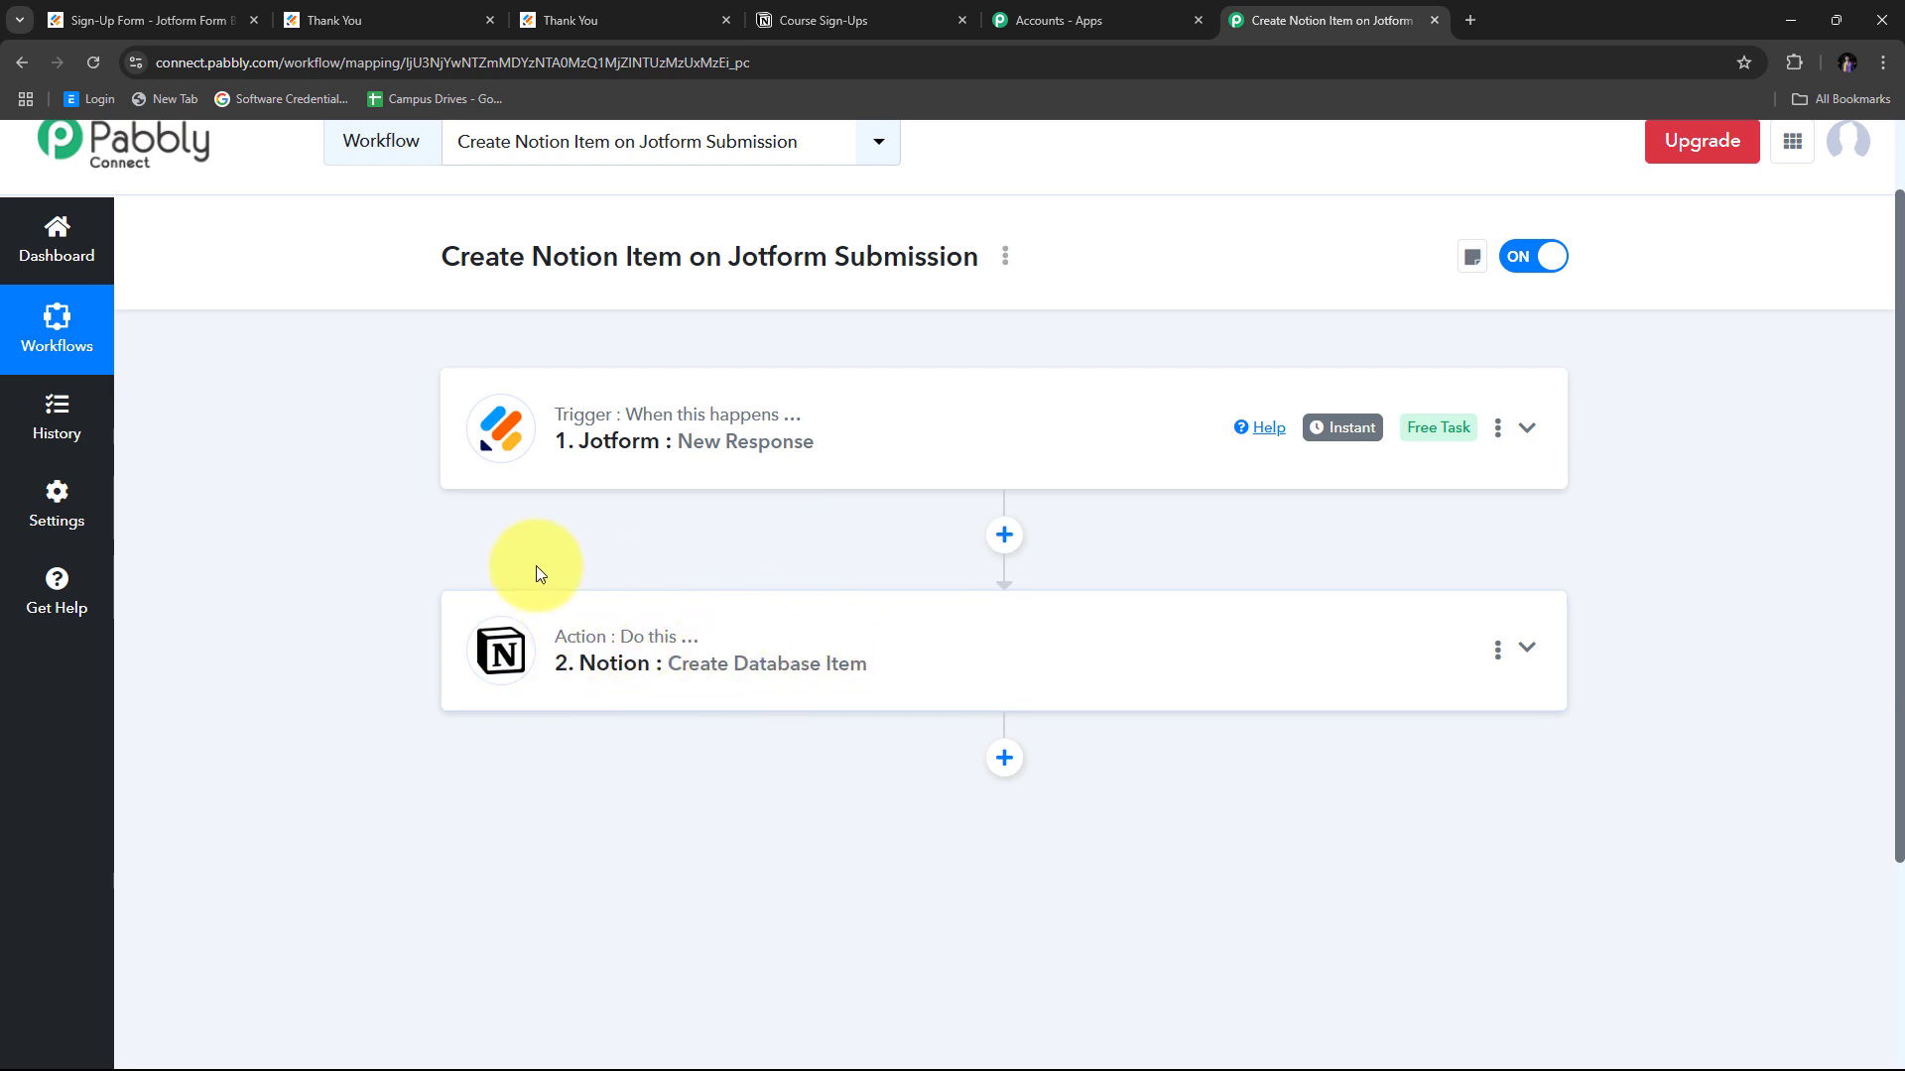
pyautogui.scroll(1, 452, 565)
pyautogui.scroll(1, 397, 580)
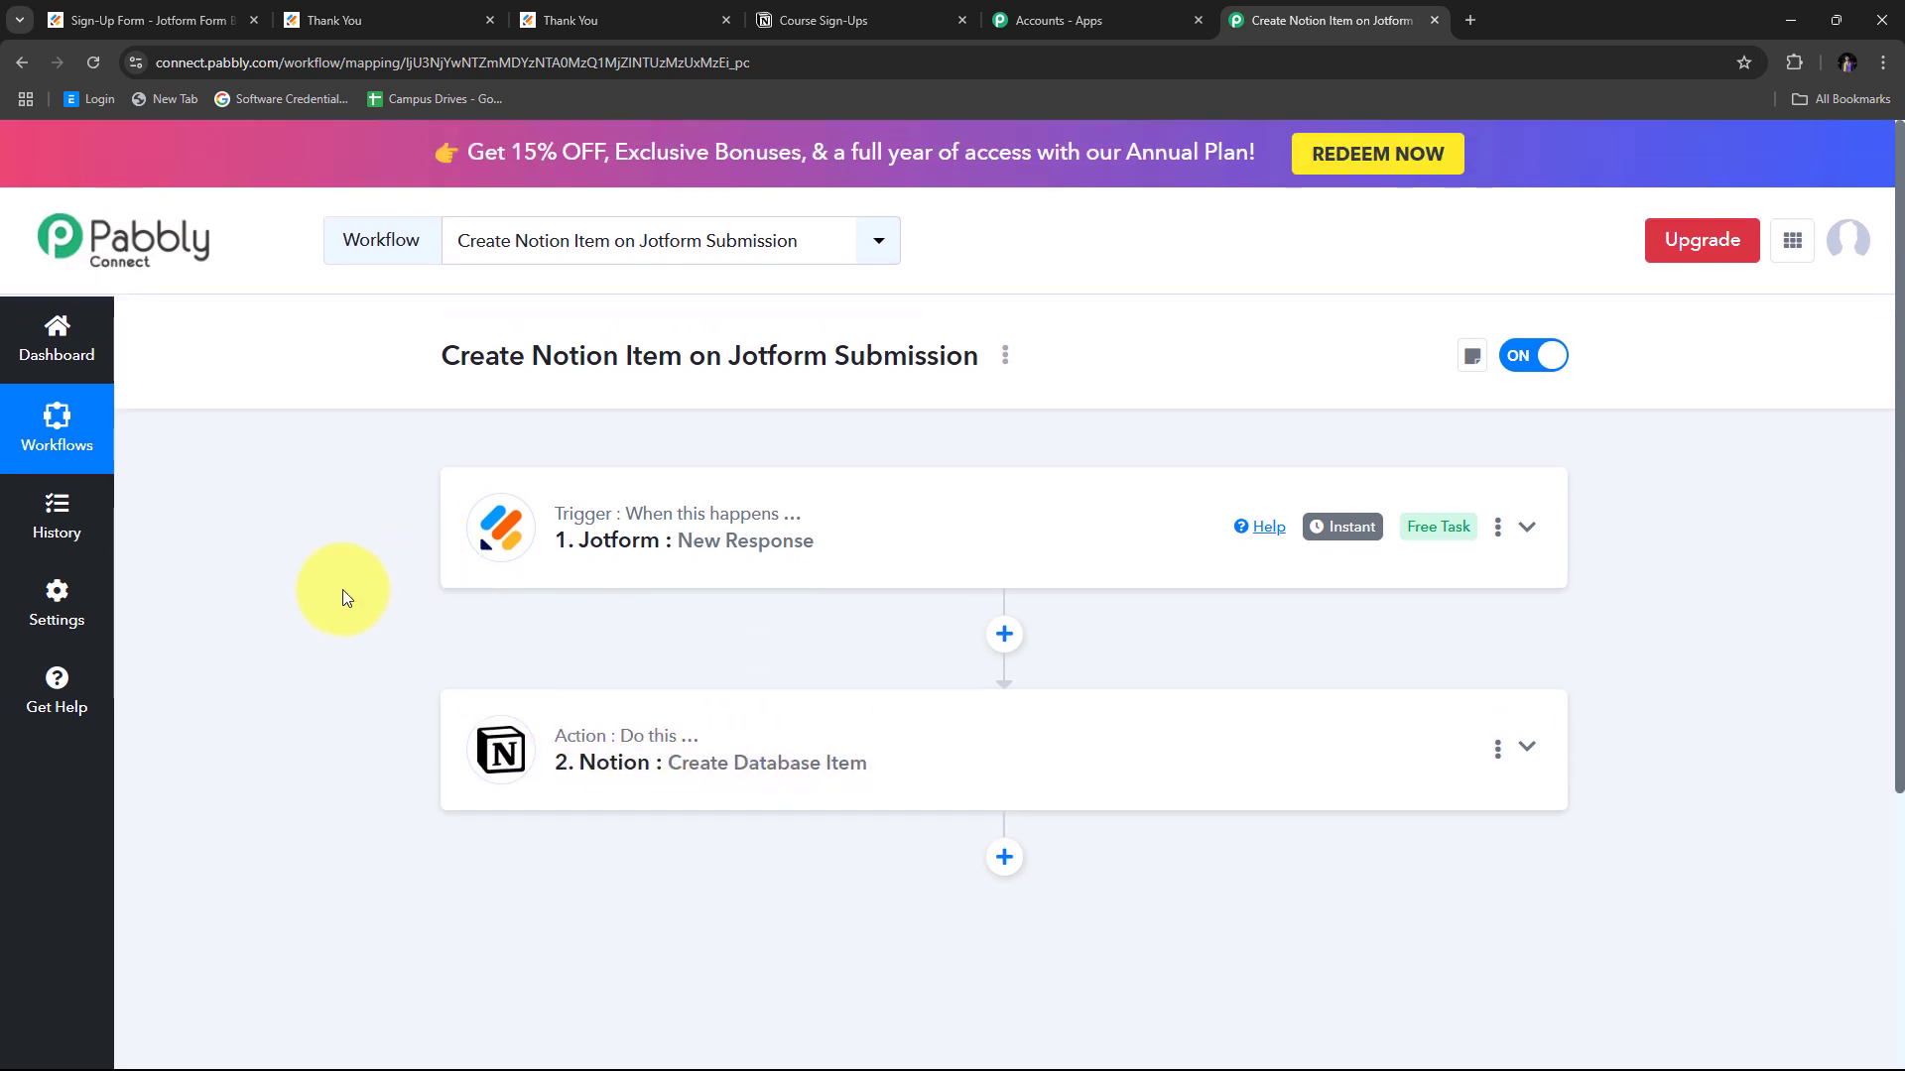